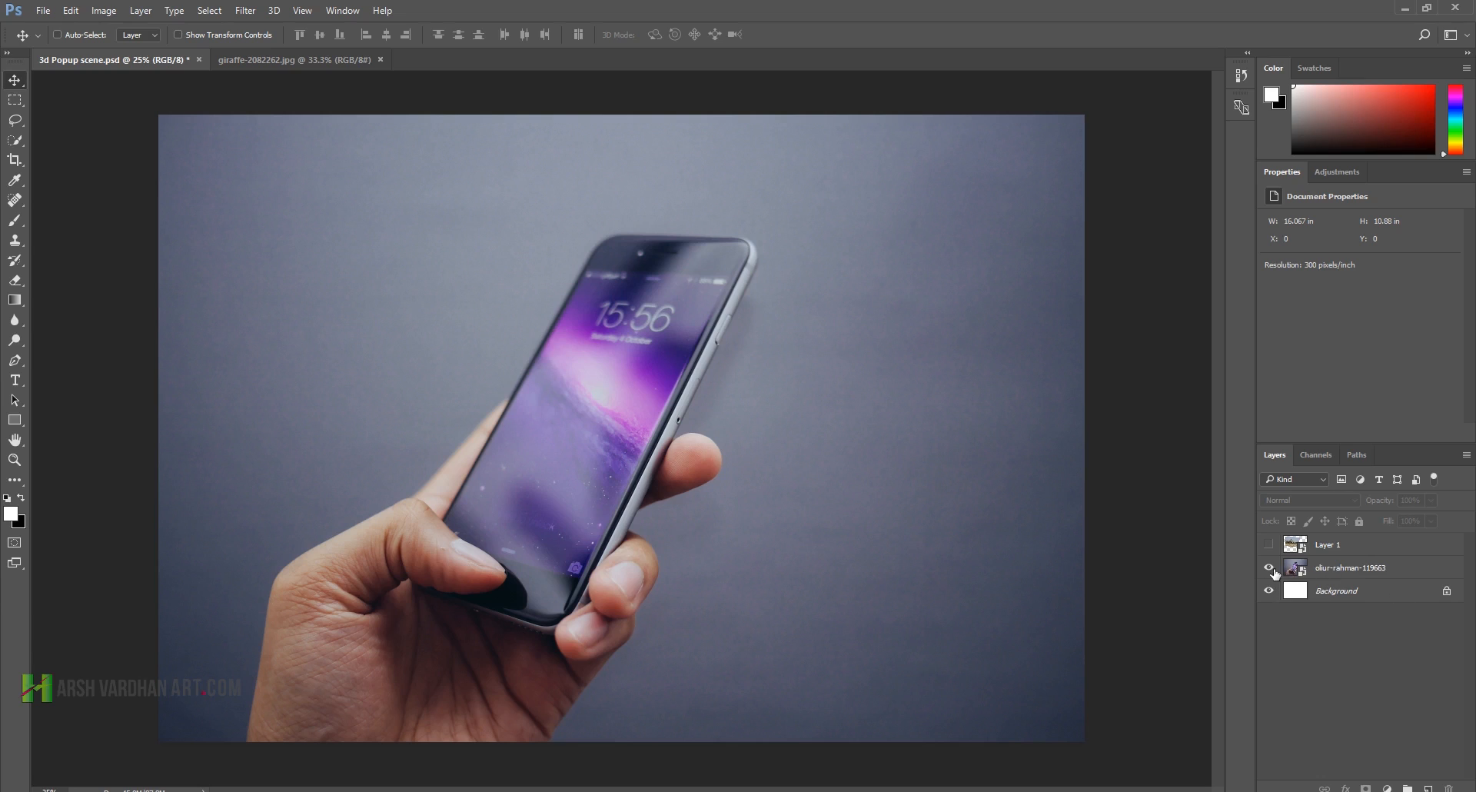
Step: Show the giraffe Layer 1 above the phone photo and set its opacity to 100%
click(1269, 545)
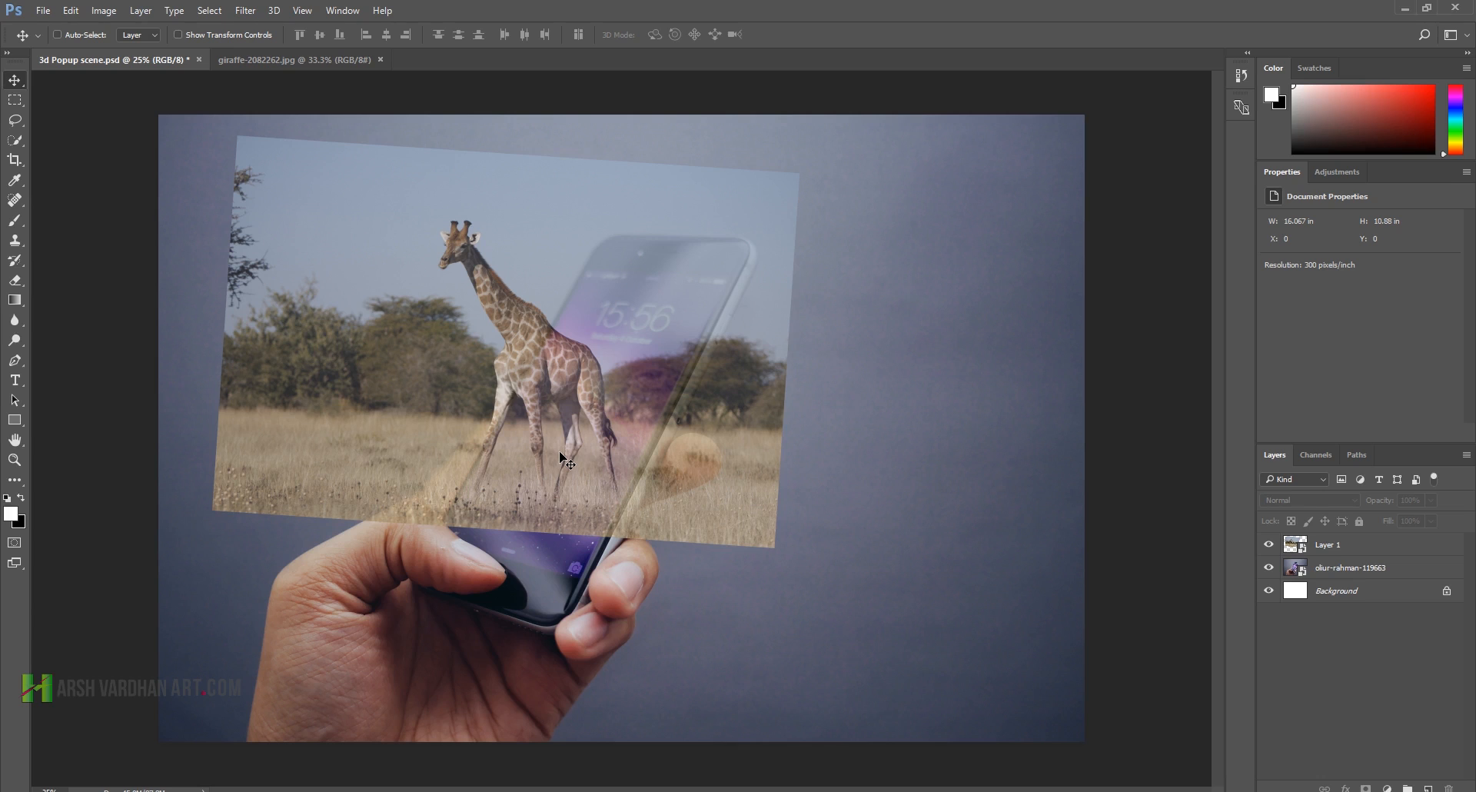
click(1268, 545)
click(1307, 567)
click(1299, 544)
click(1269, 545)
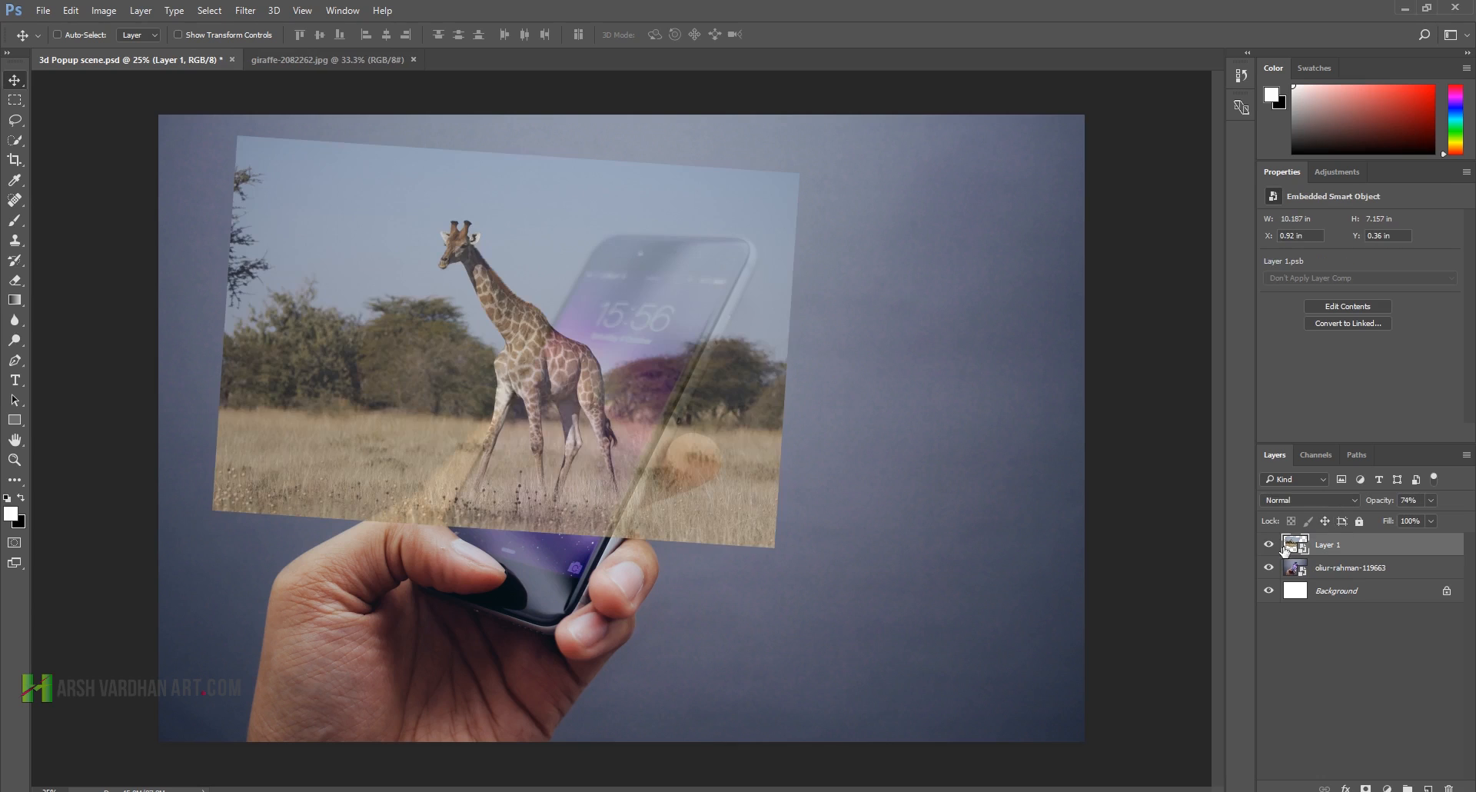
drag(1429, 522, 1450, 520)
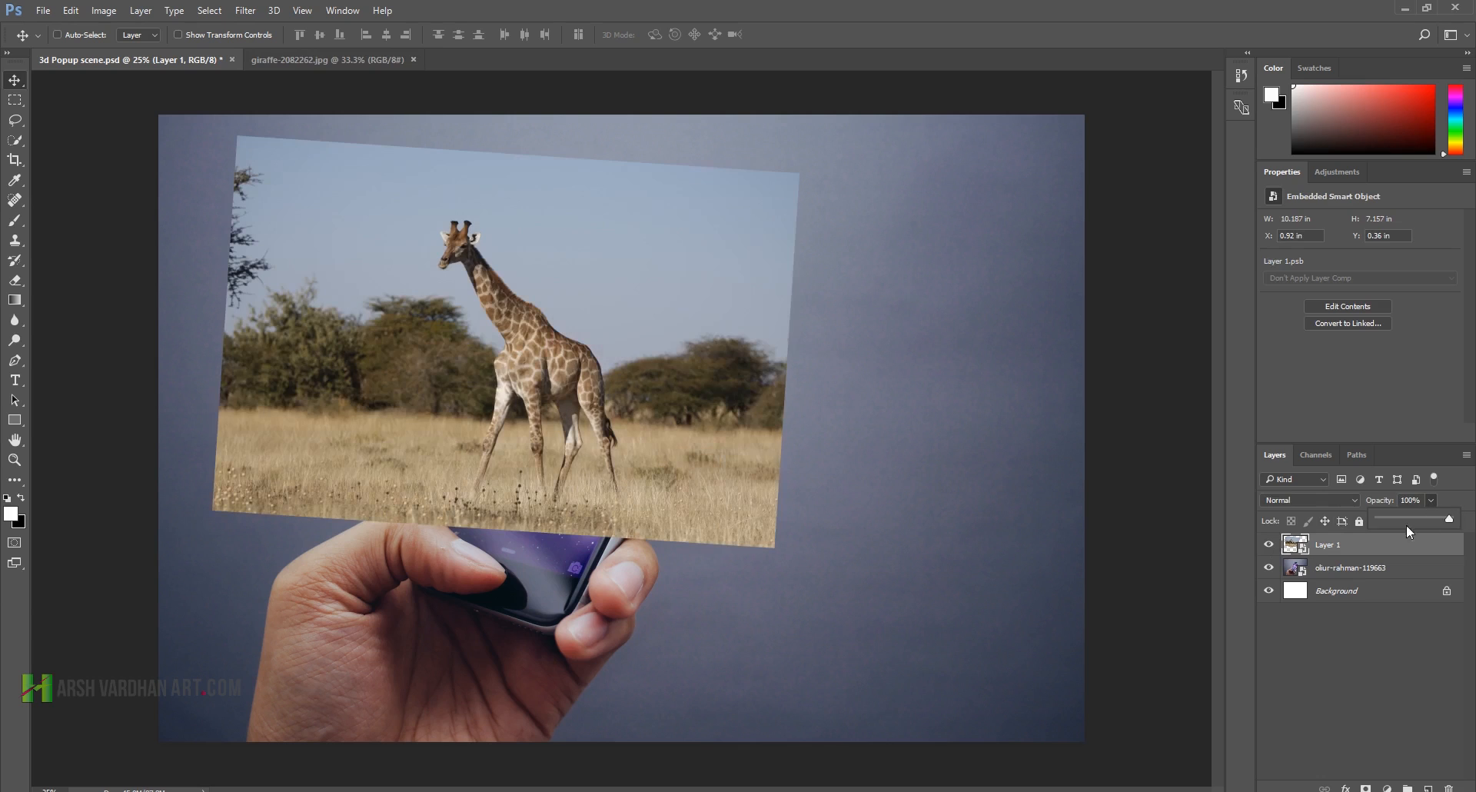
key(ctrl)
key(ctrl+t)
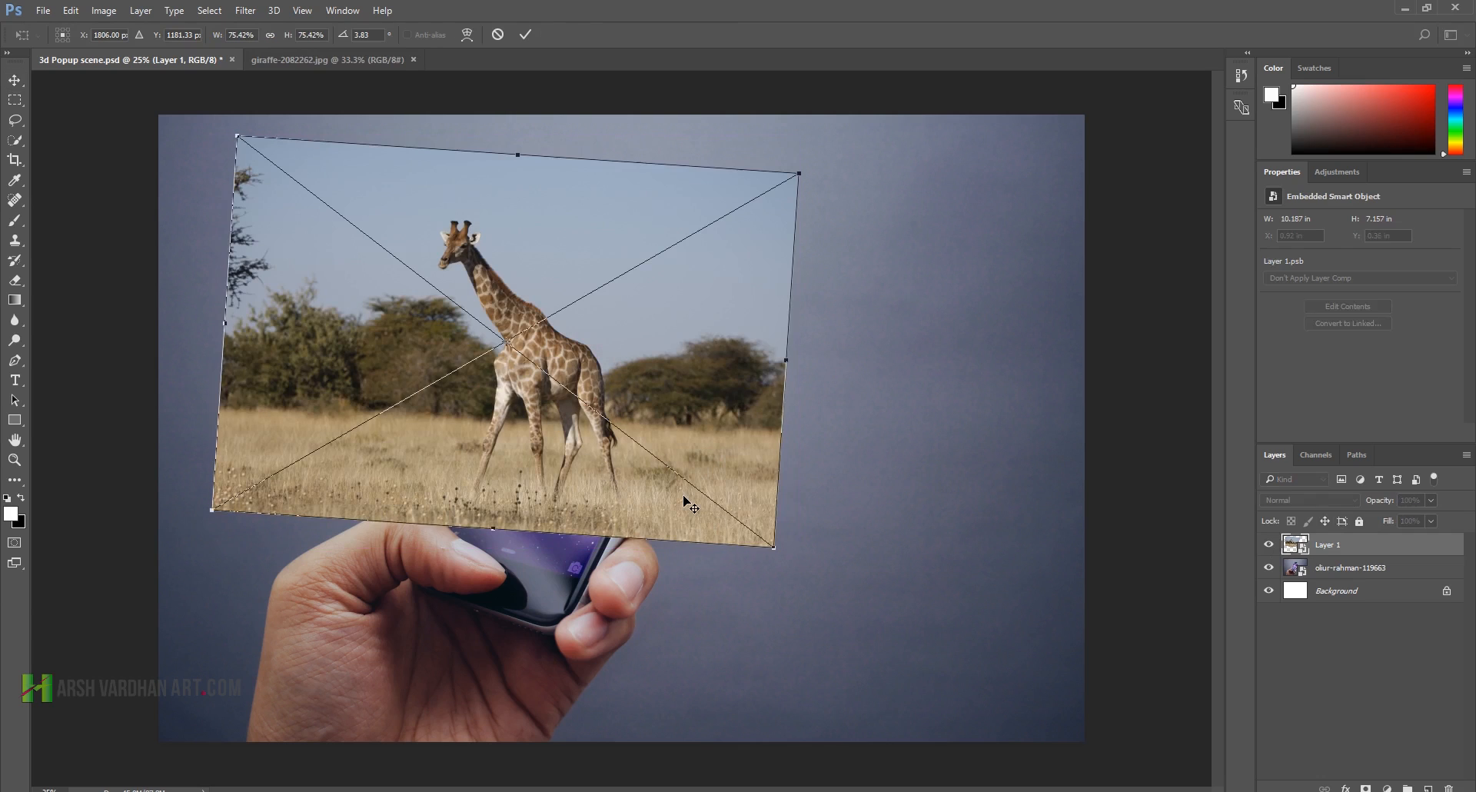
click(525, 34)
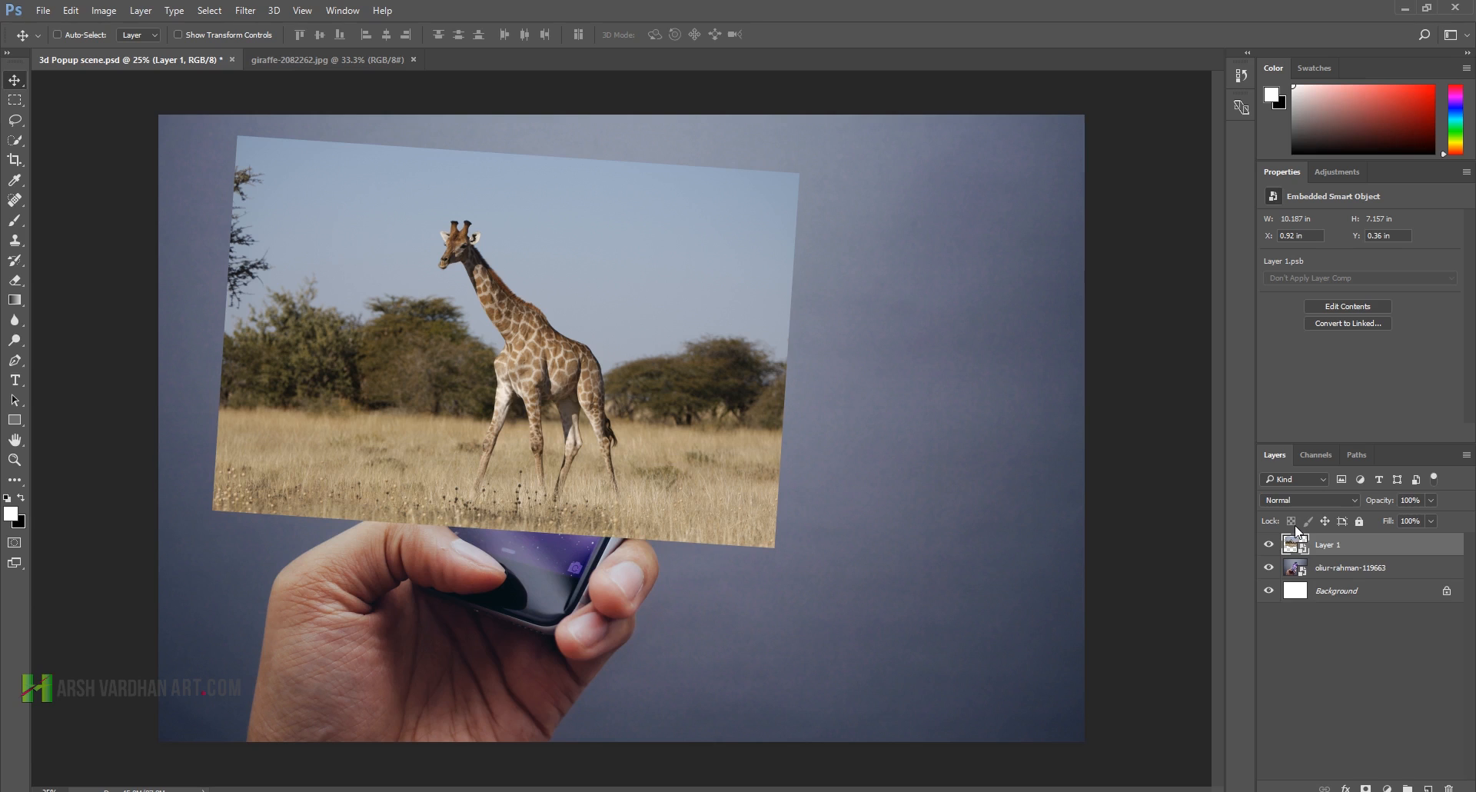
click(246, 10)
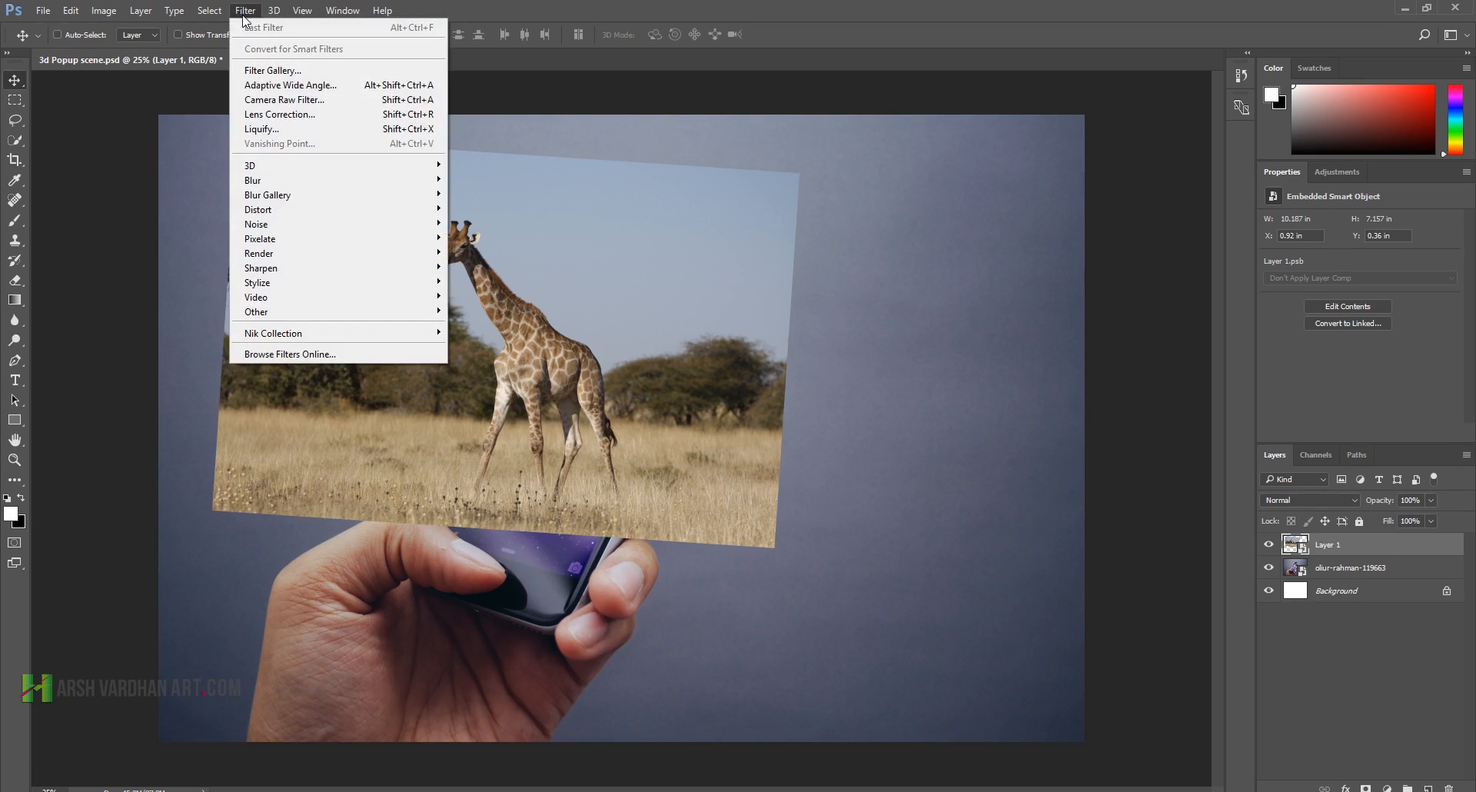
click(472, 6)
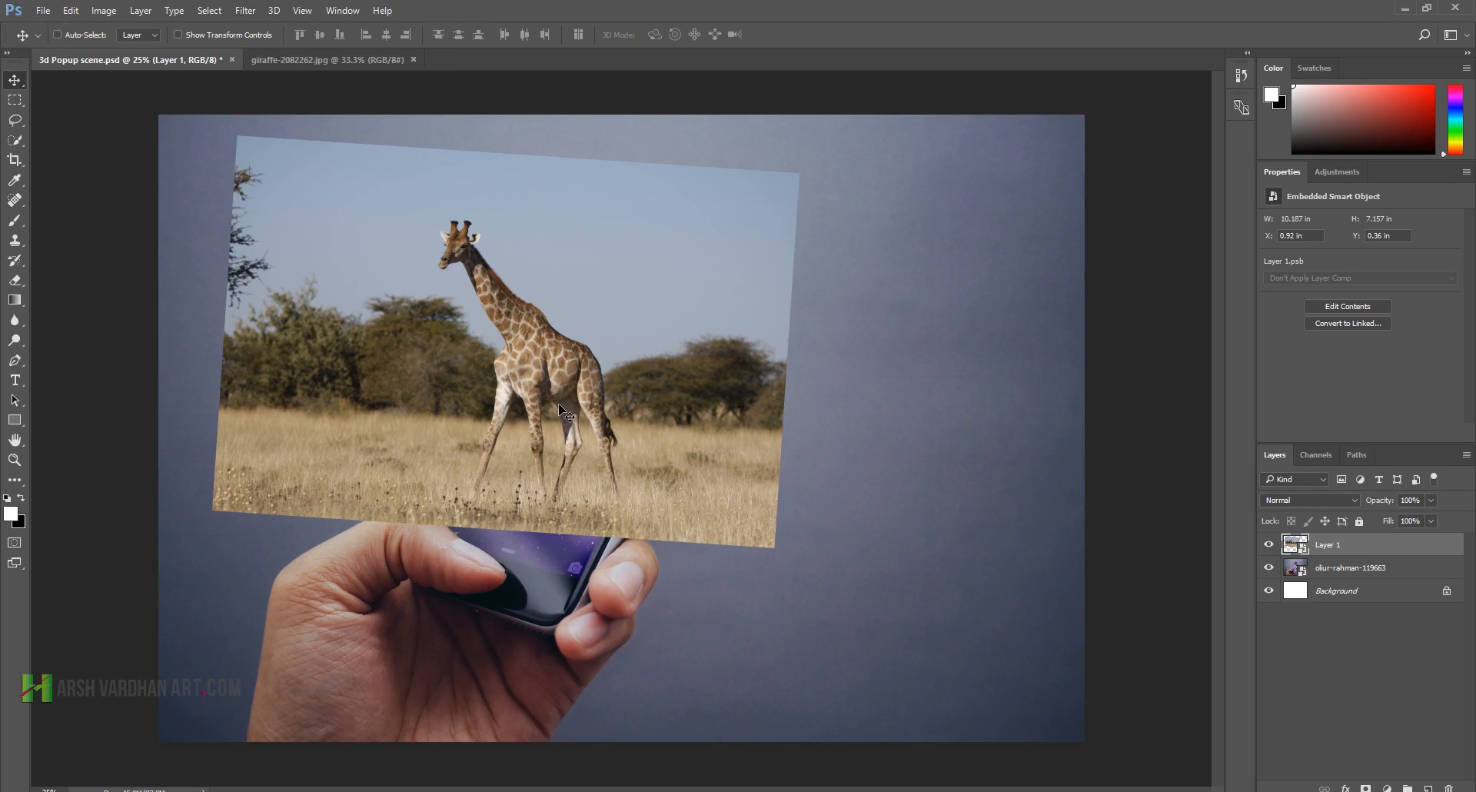
key(alt+Tab)
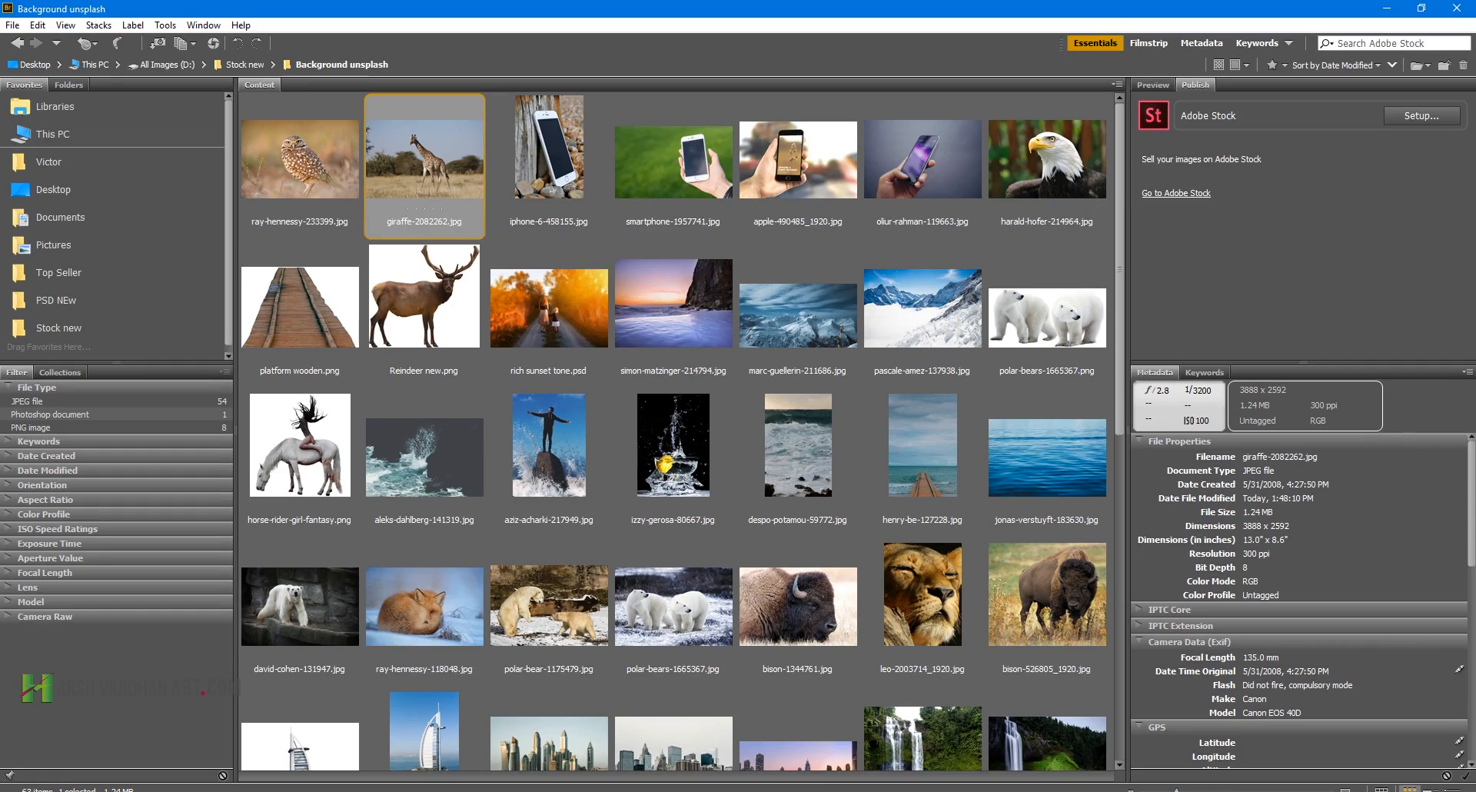
right_click(472, 117)
mouse_move(556, 148)
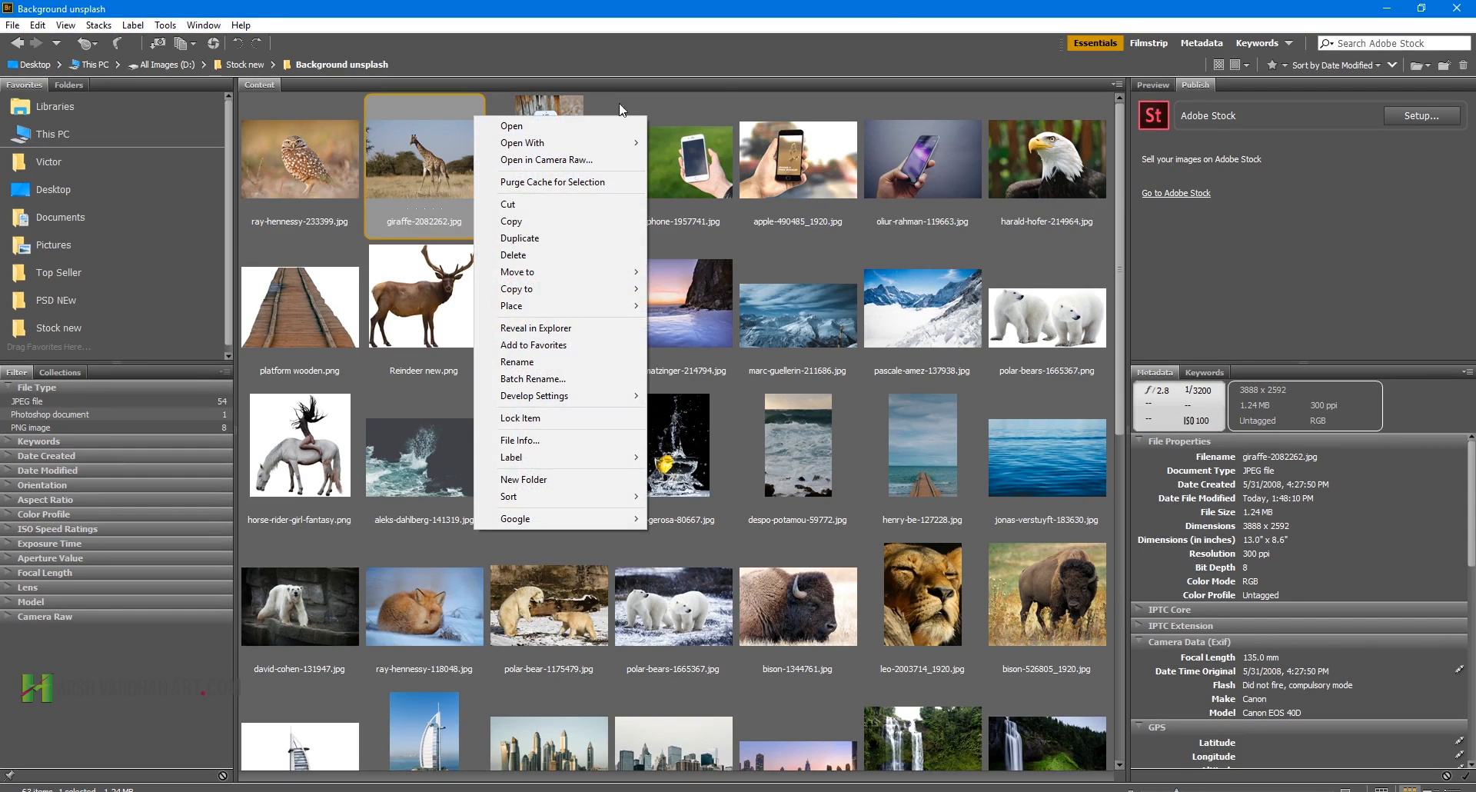
click(907, 27)
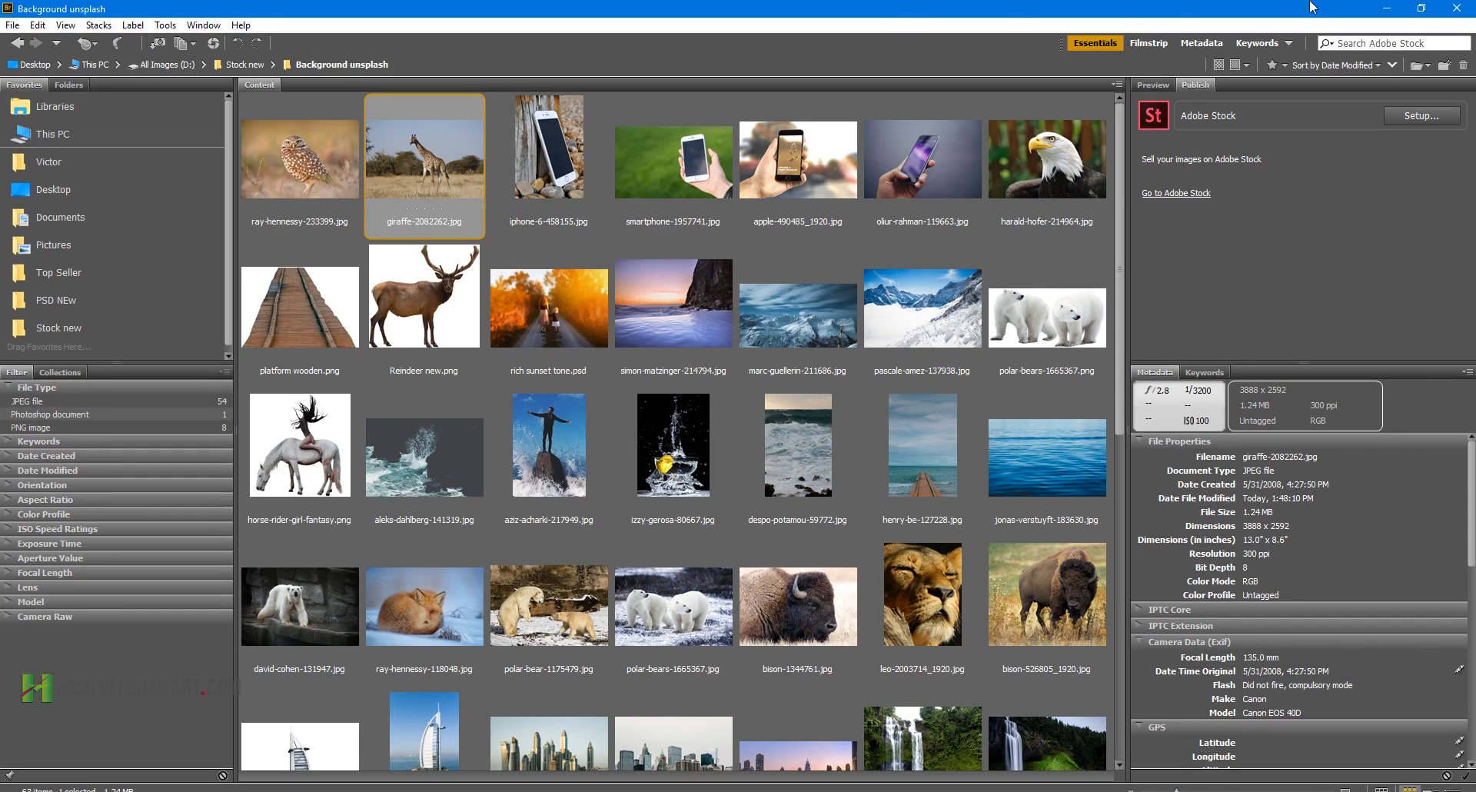
click(1388, 9)
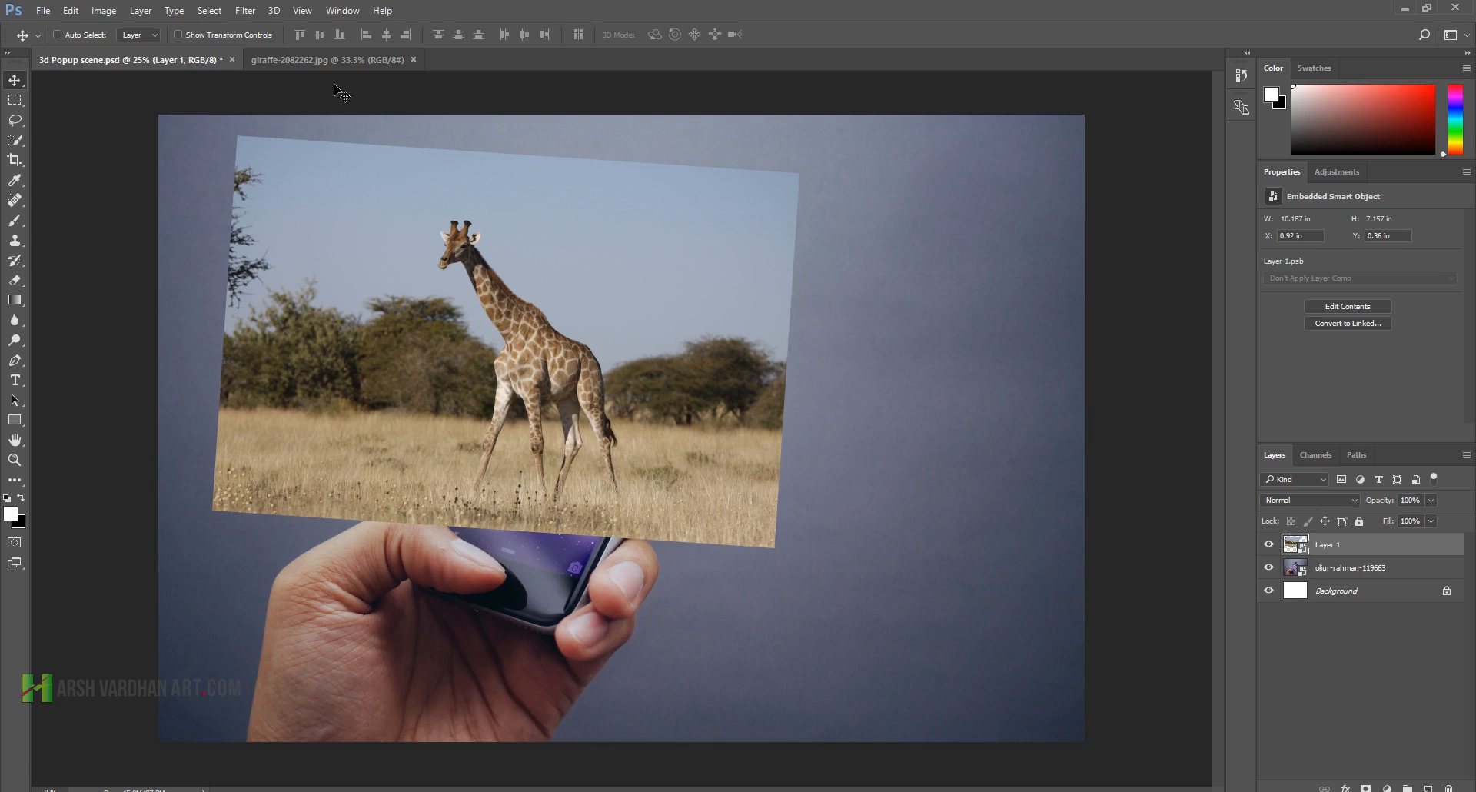
Step: Auto-tone Layer 1 in Camera Raw, with Exposure +0.40, Contrast -30, Highlights -36, Shadows +44, Clarity +11, Vibrance +76 and Saturation +12
click(246, 11)
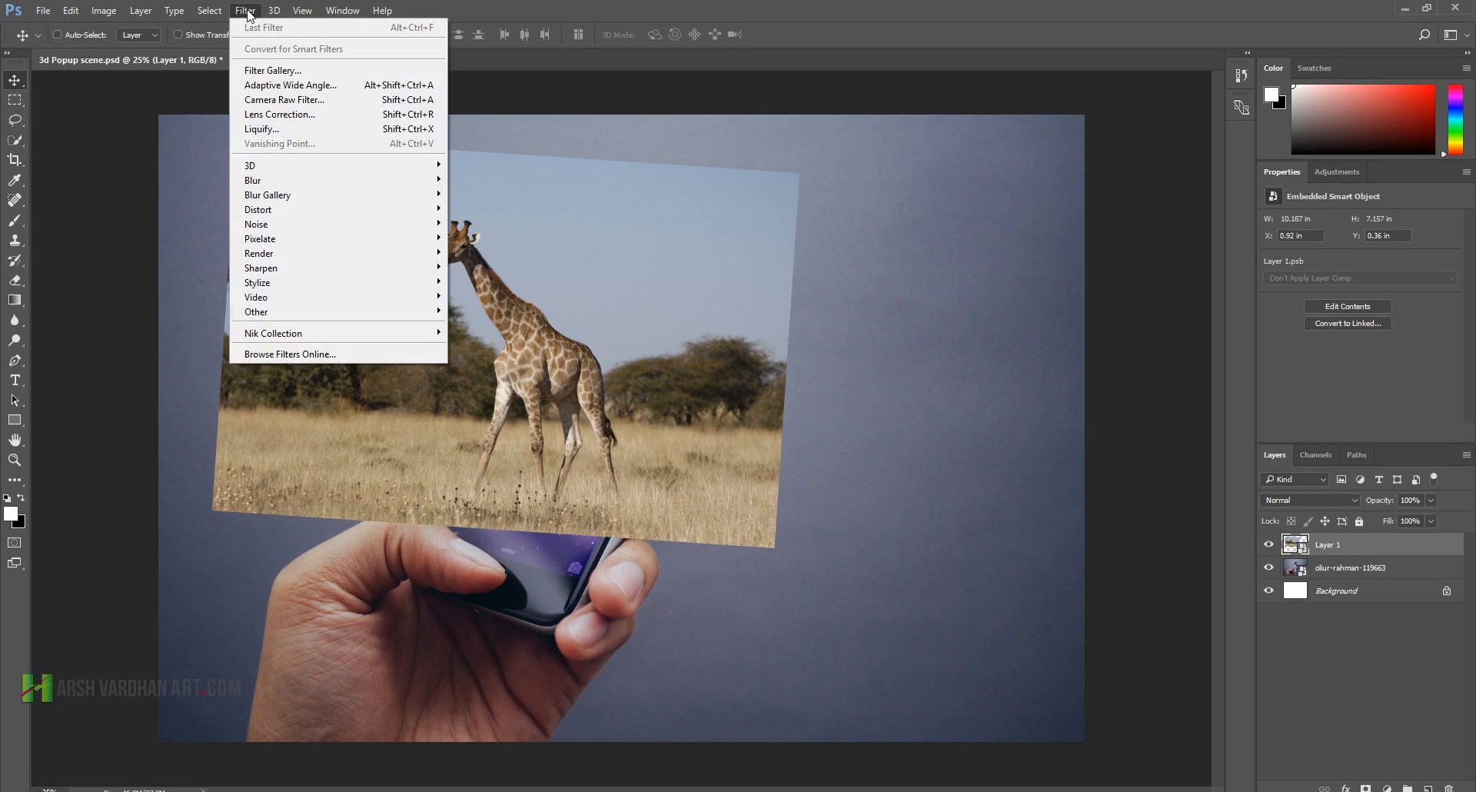
click(273, 100)
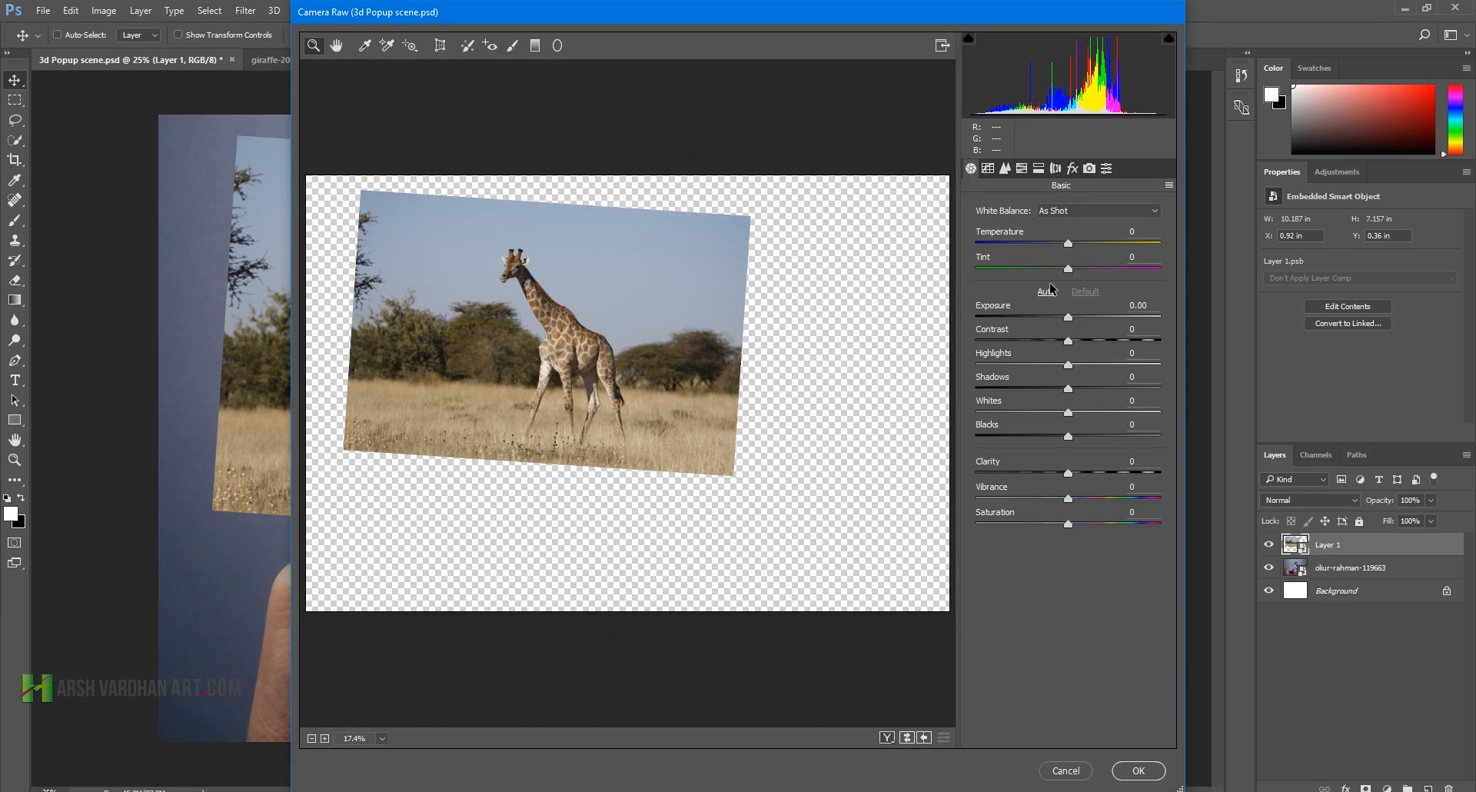
click(1046, 291)
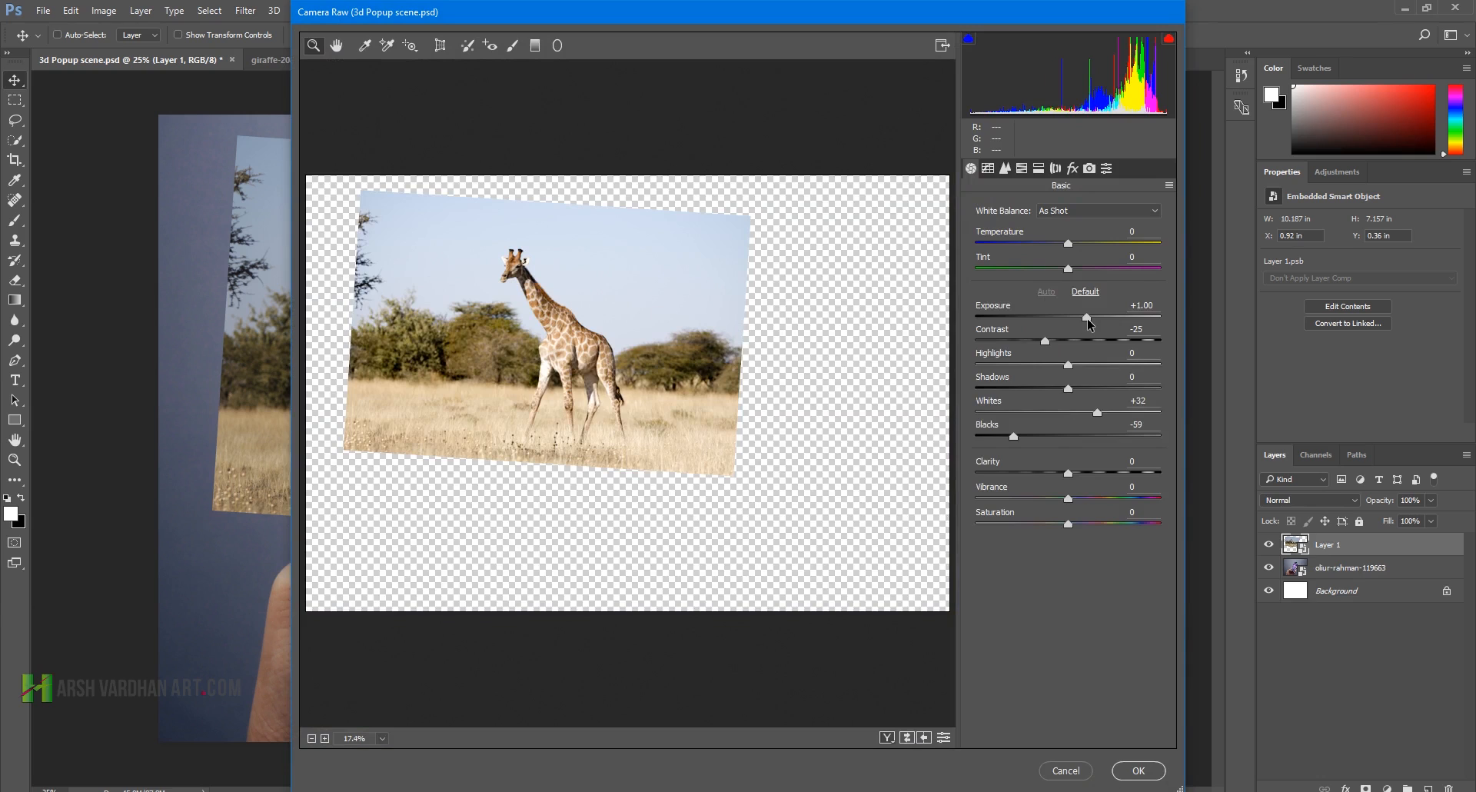
drag(1088, 323, 1109, 388)
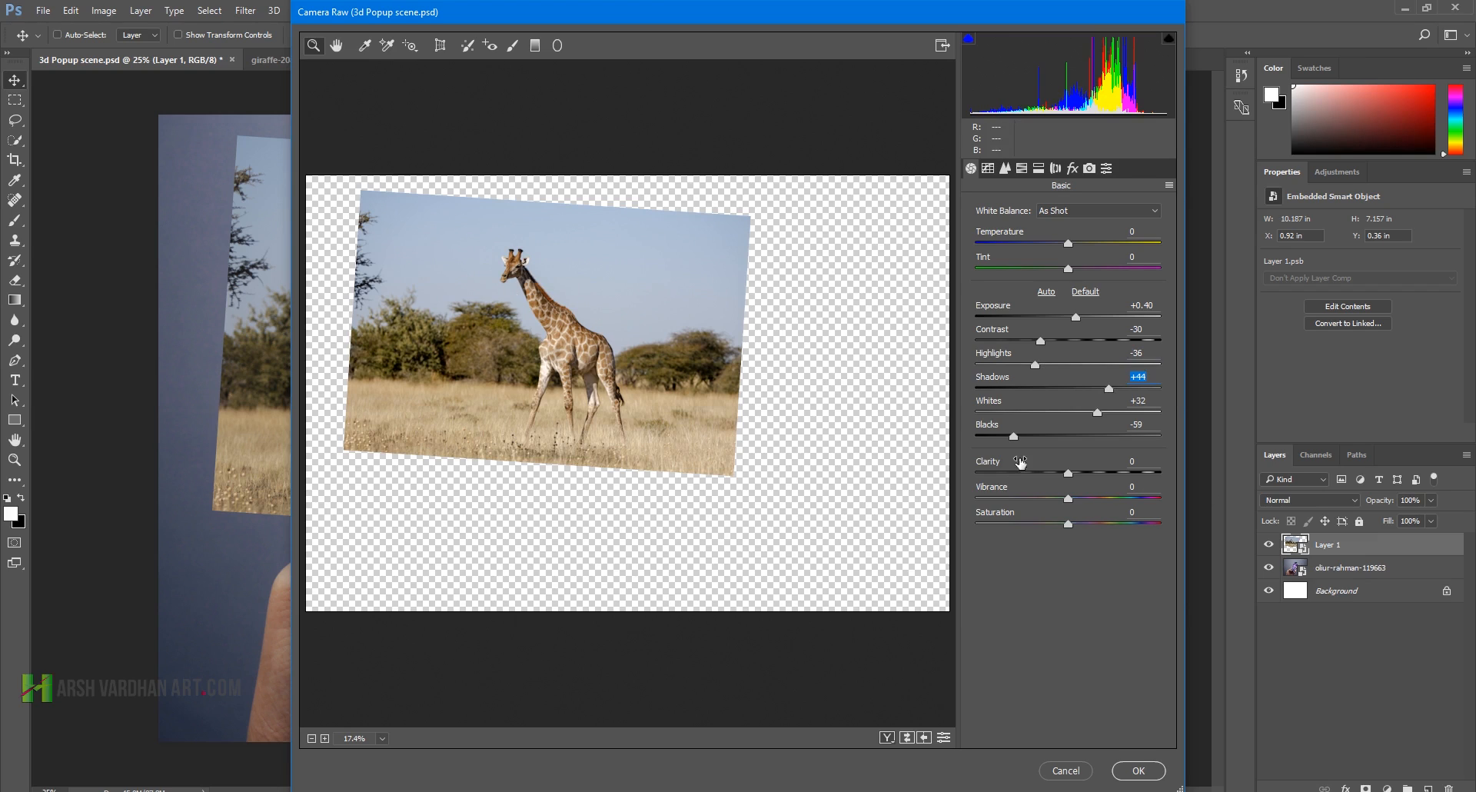
drag(1072, 476, 1079, 524)
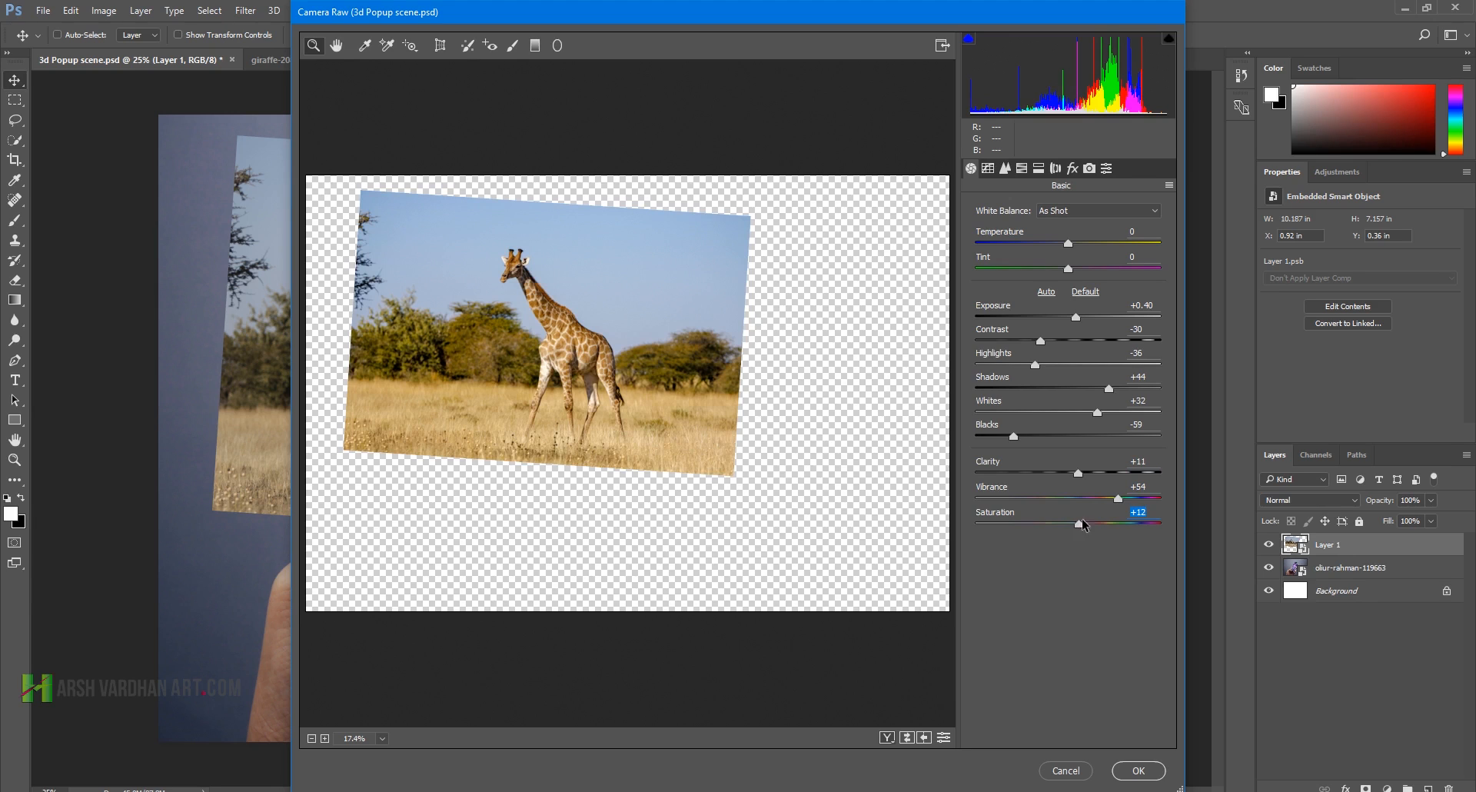
drag(1119, 498, 1139, 498)
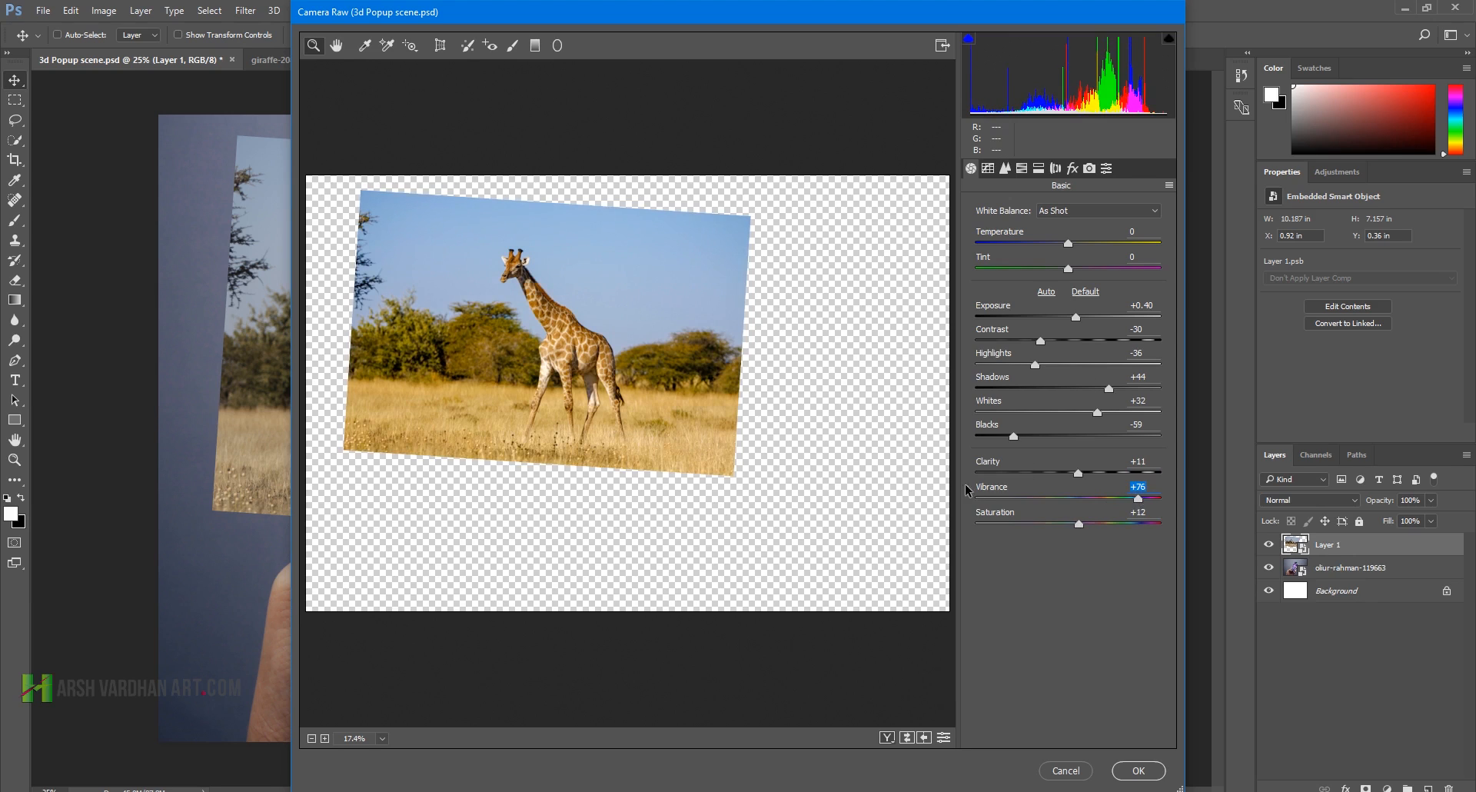
Step: Shape the RGB point tone curve into an S, lowering the darks and raising the highlights point to input 183, output 196
click(988, 169)
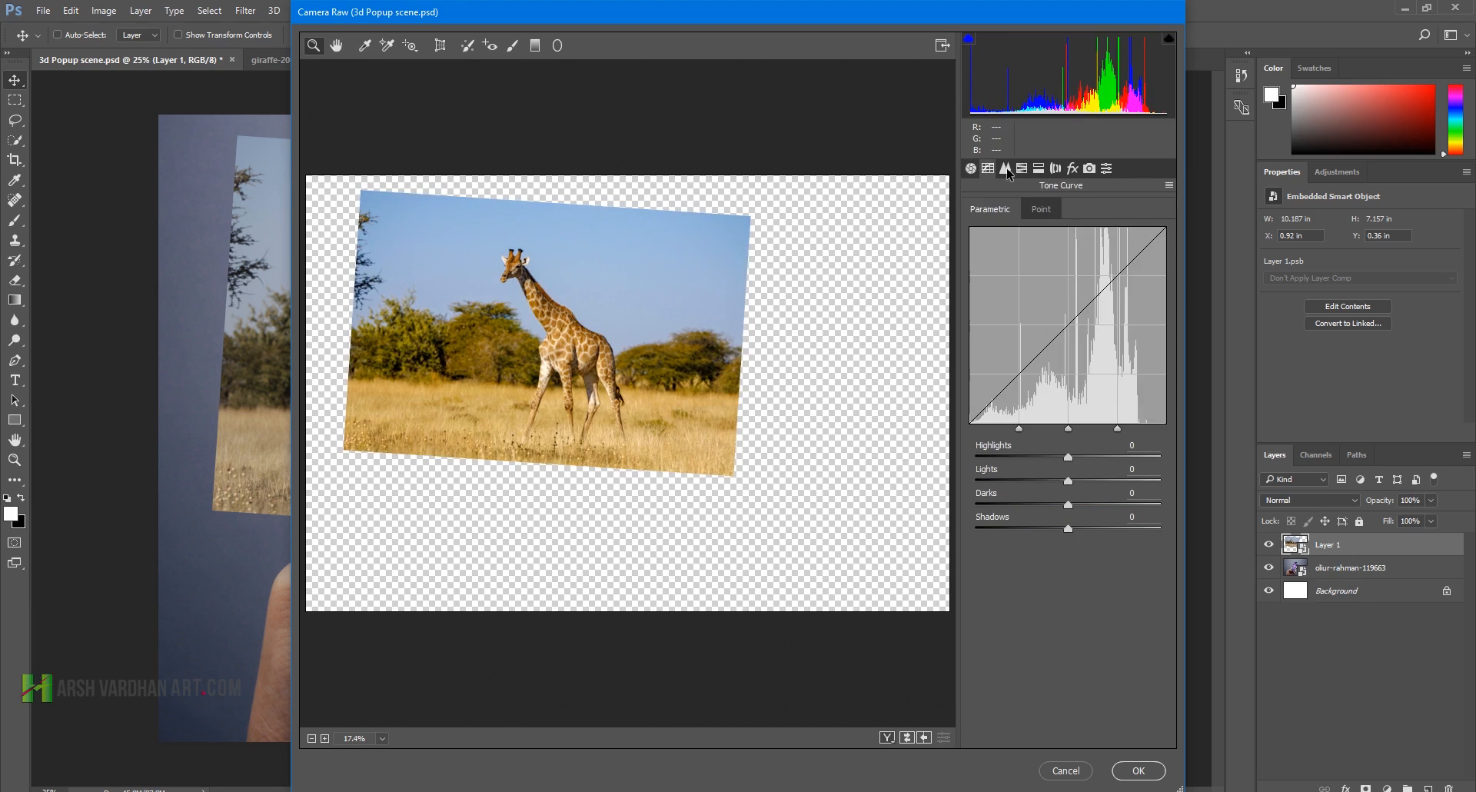
click(1005, 169)
click(988, 171)
click(1045, 210)
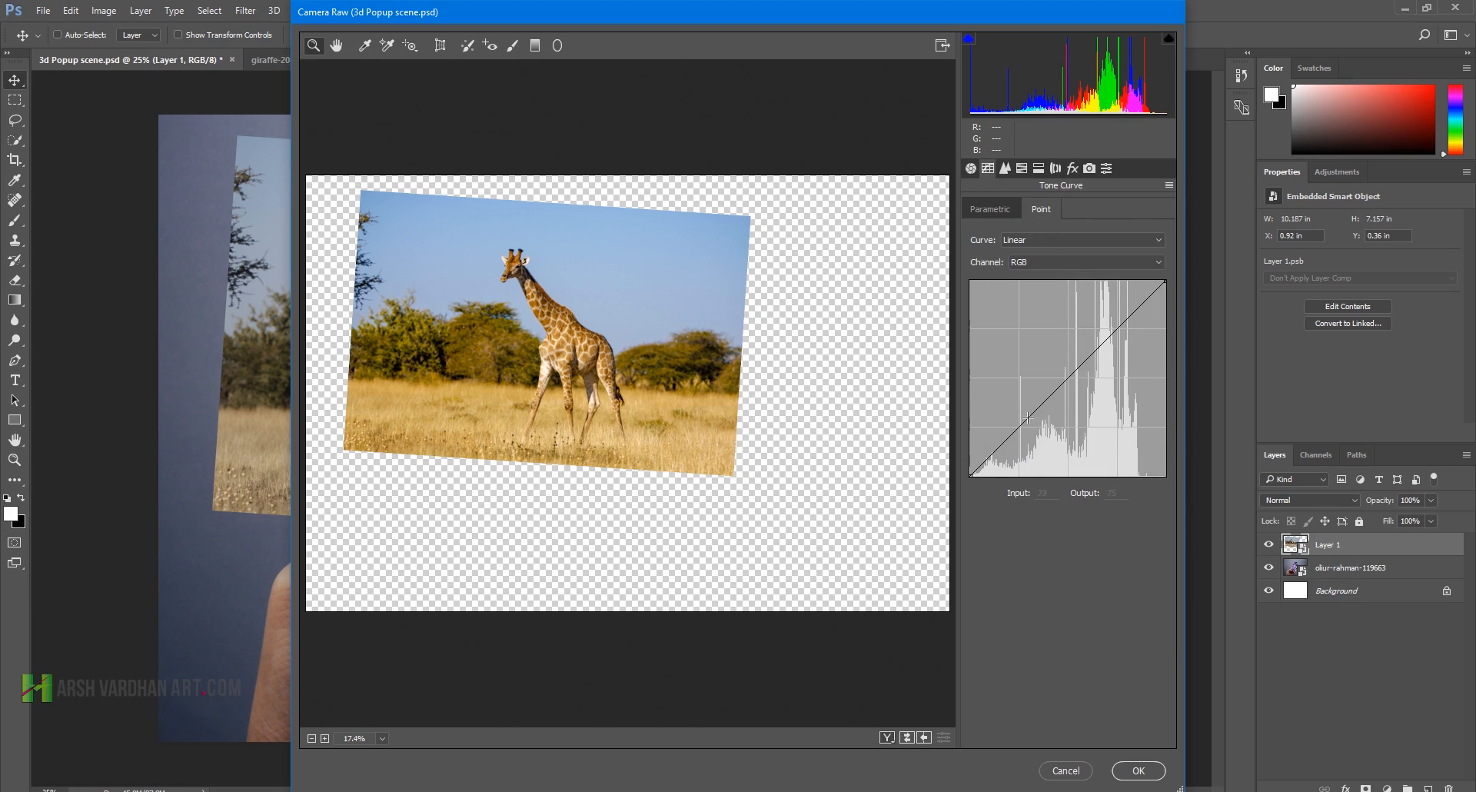
drag(1028, 418, 1036, 422)
drag(1113, 340, 1108, 332)
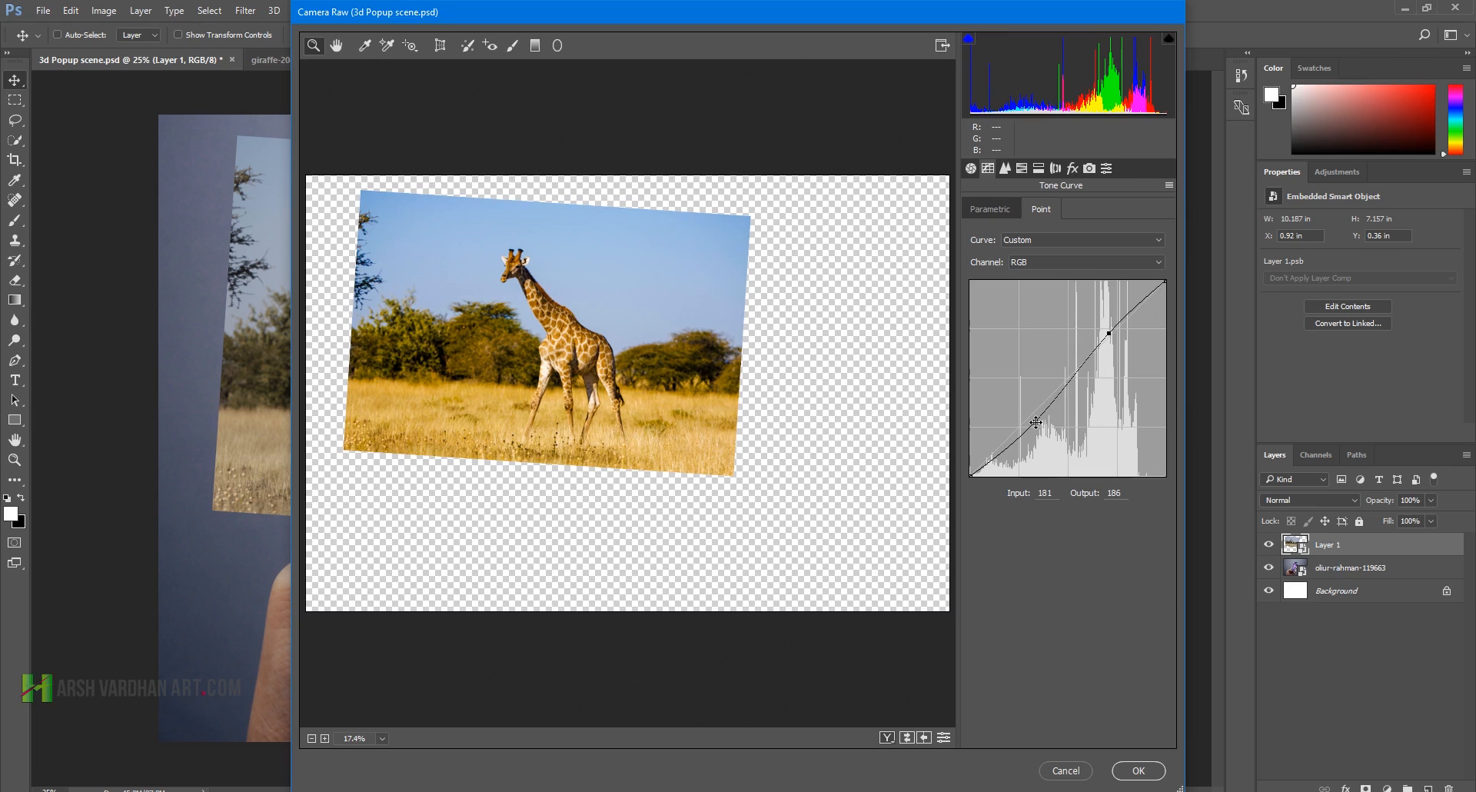
drag(1108, 333, 1107, 323)
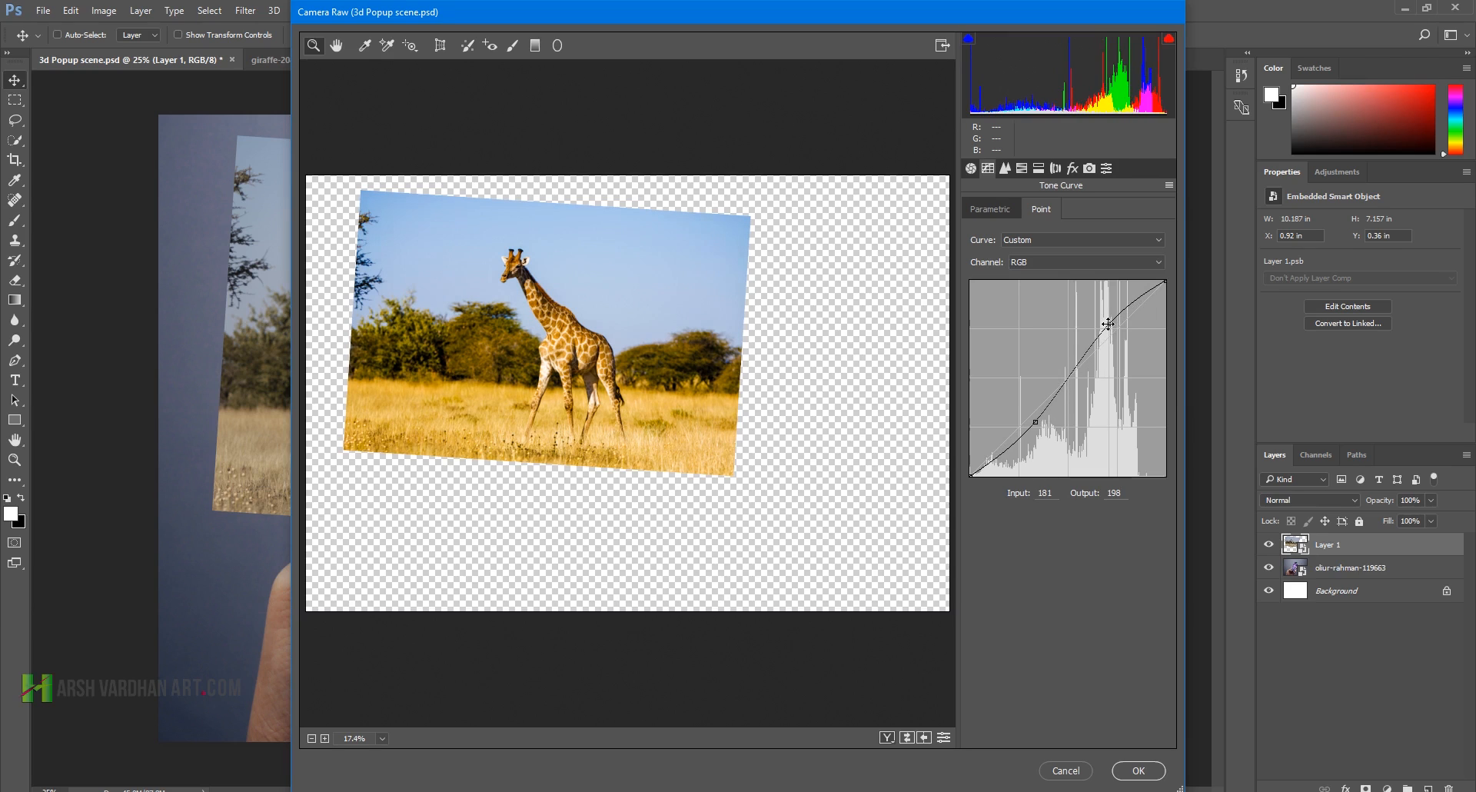
drag(1038, 427, 1033, 424)
drag(1110, 326, 1111, 325)
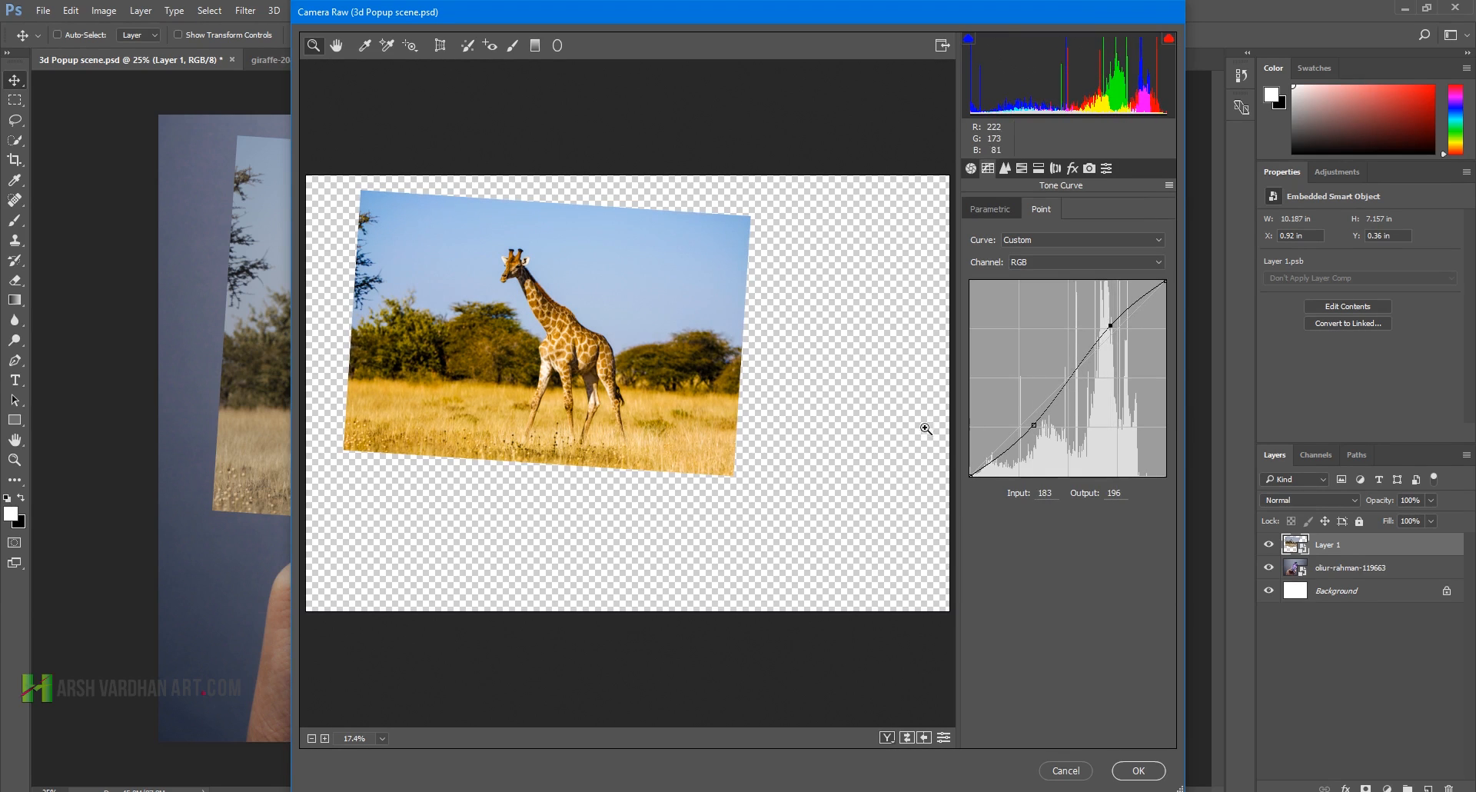
Step: Sharpen the giraffe image in the Detail settings by raising the sharpening amount and adjusting the masking
click(1004, 169)
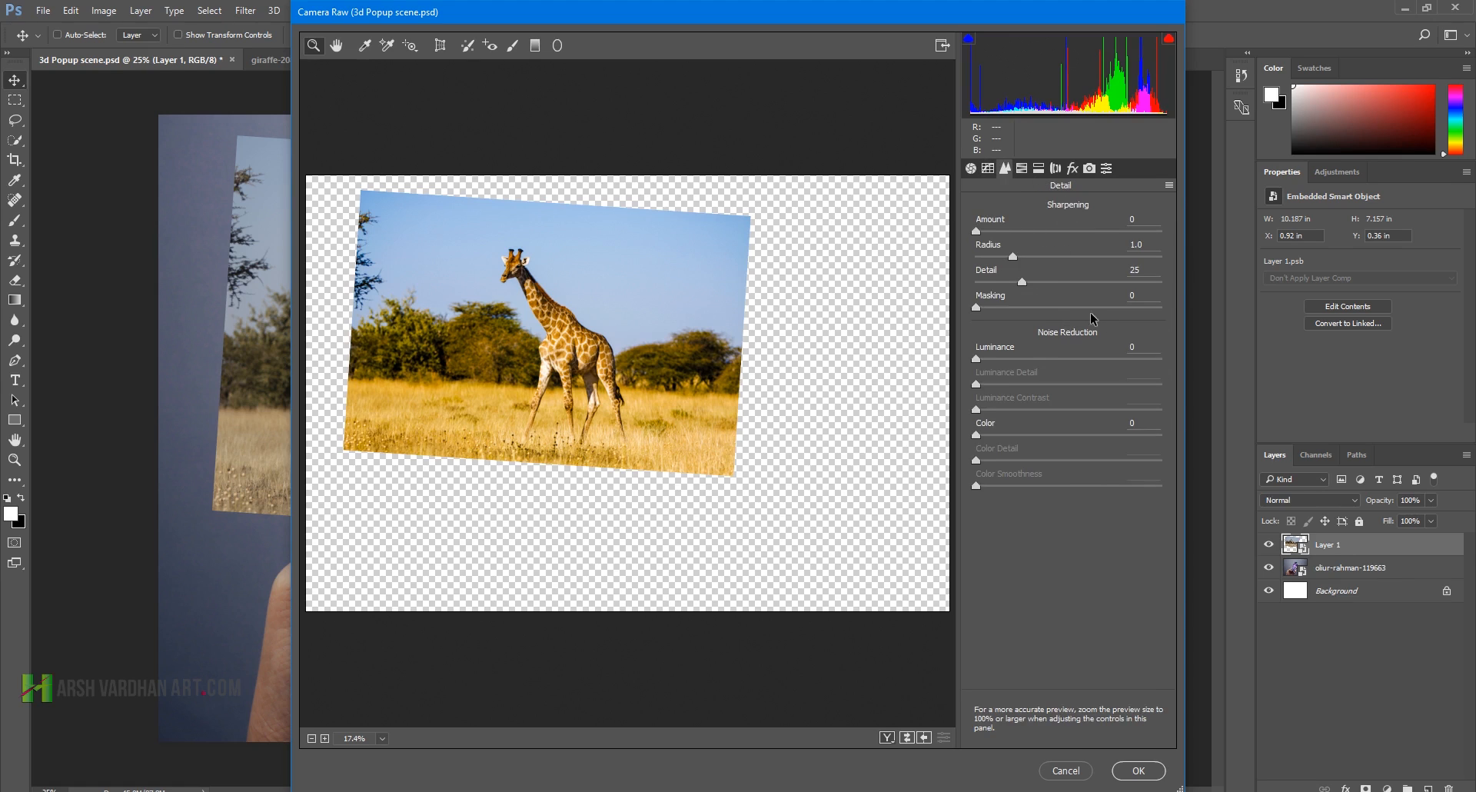
alt+drag(1141, 307, 1142, 308)
drag(976, 231, 1017, 232)
click(1021, 168)
click(1038, 169)
click(1055, 168)
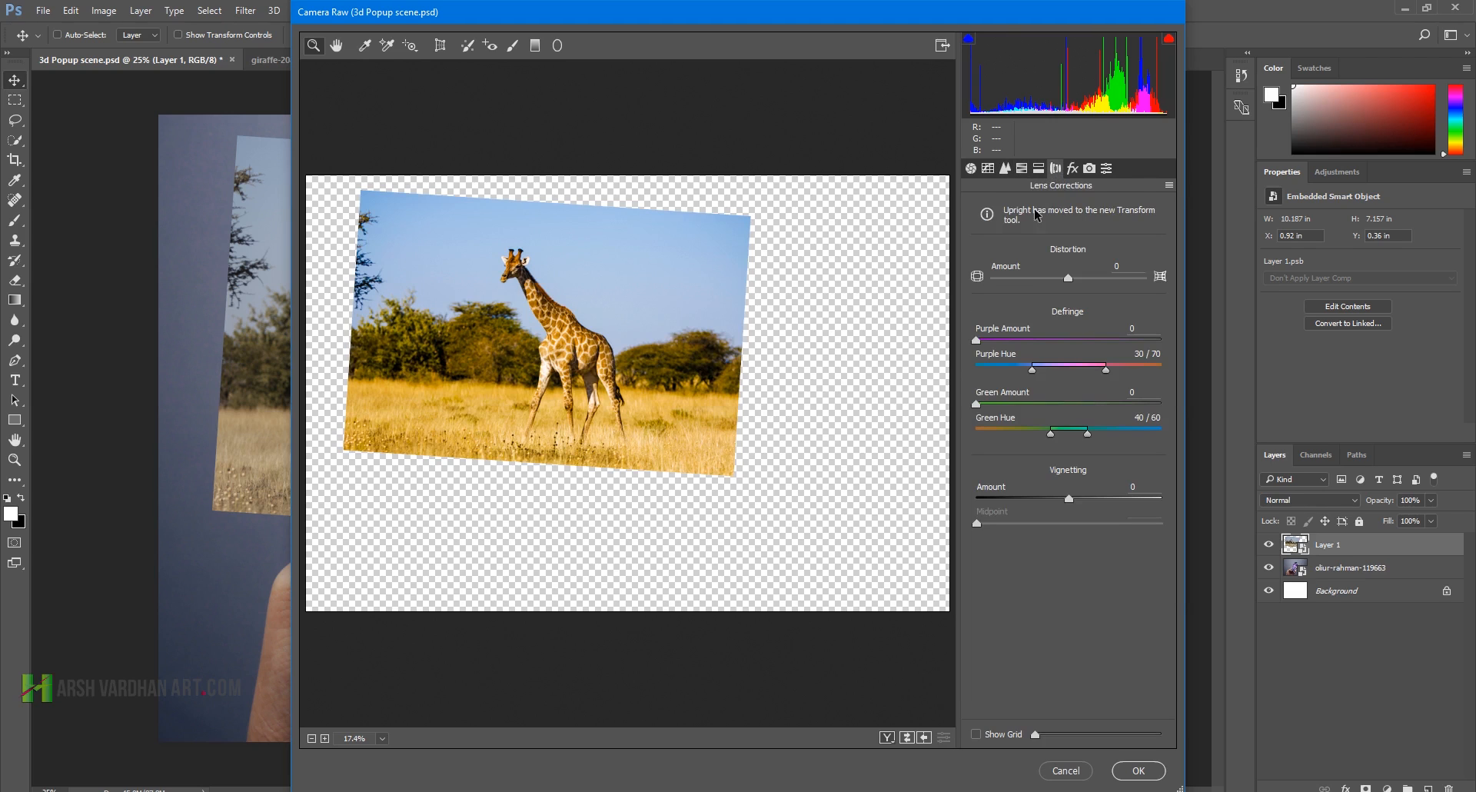
click(1072, 169)
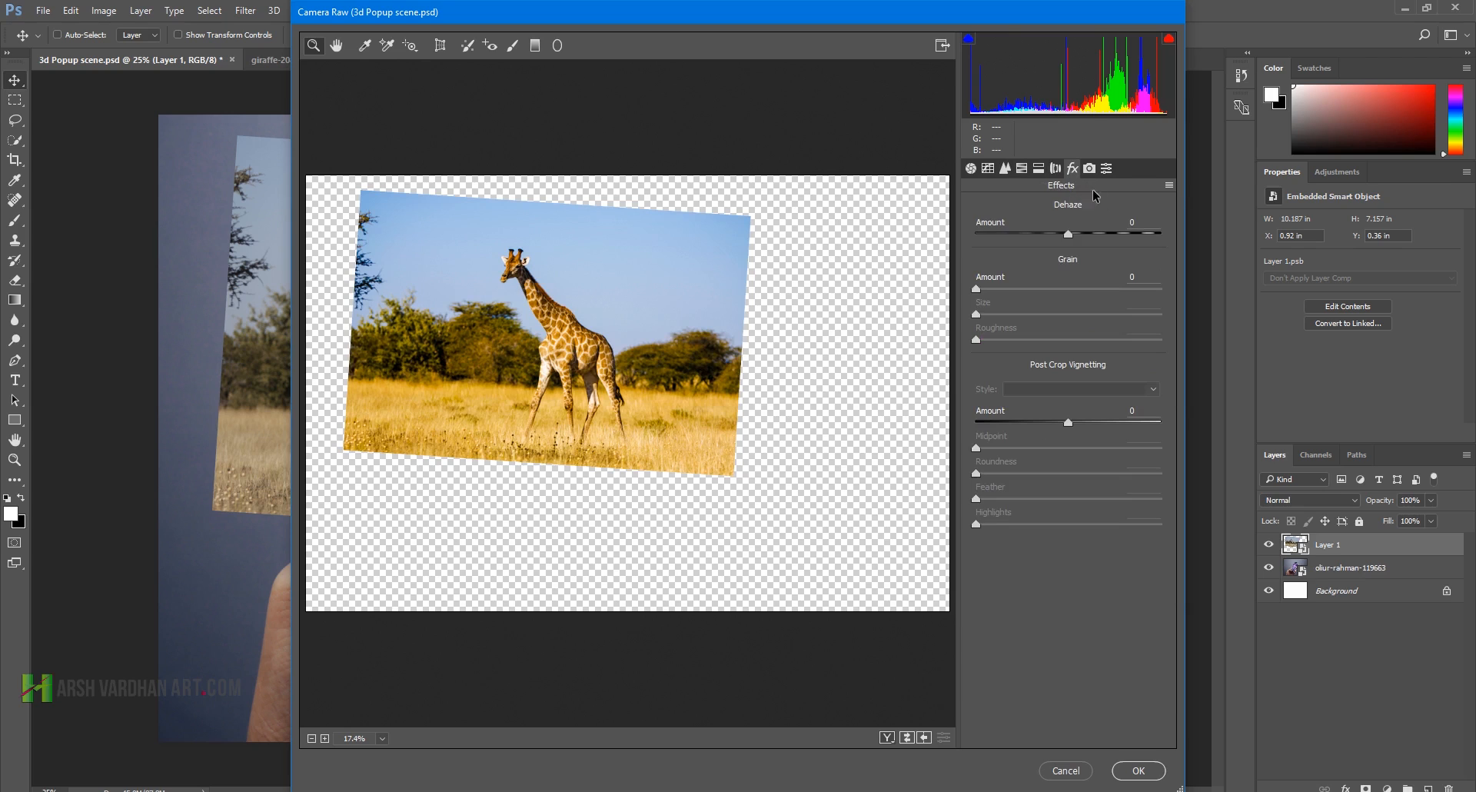
click(987, 169)
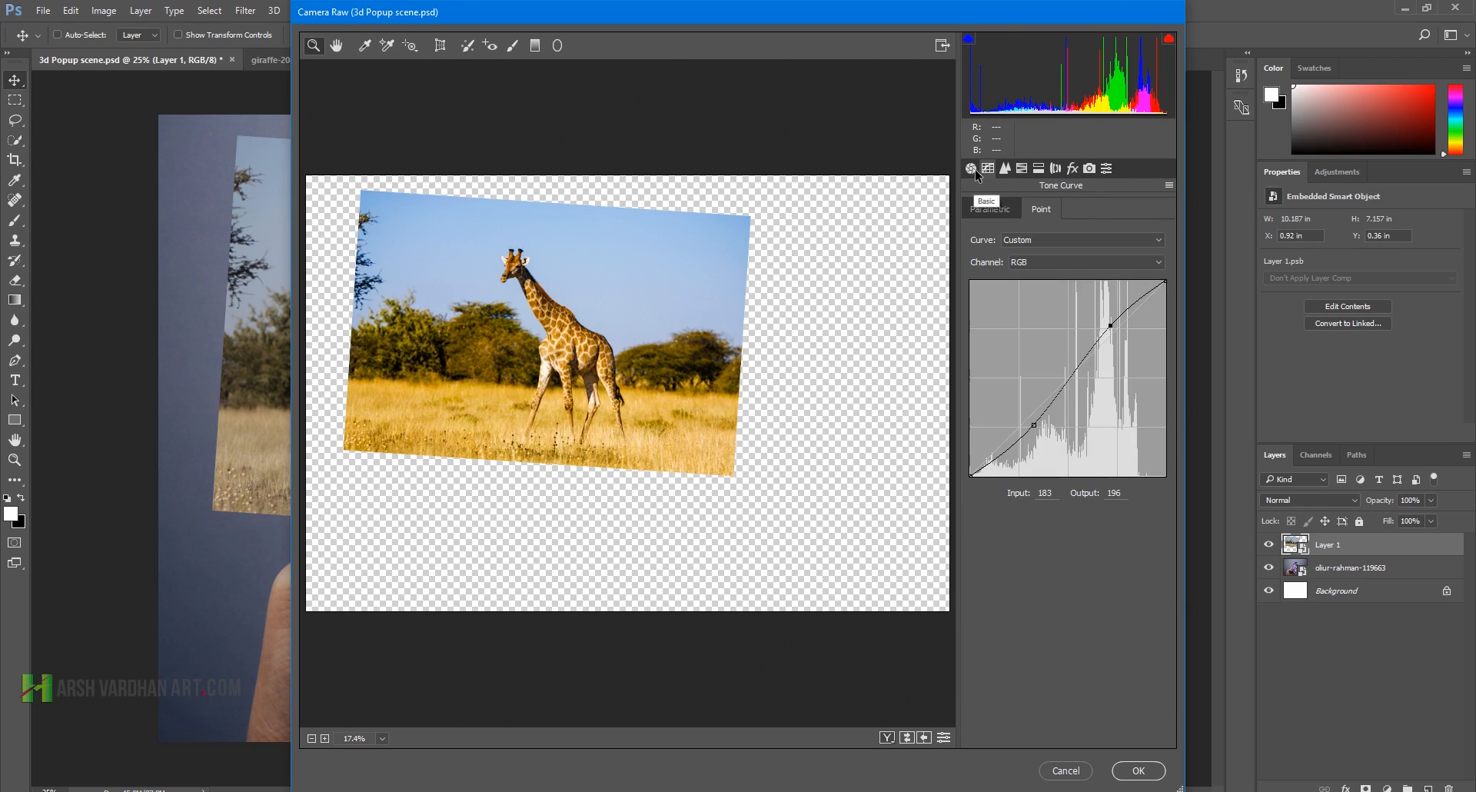
Step: Set the HSL hue of Oranges to -13 and Yellows to +31, and shift the Greens and Aquas hues to negative values
click(1021, 169)
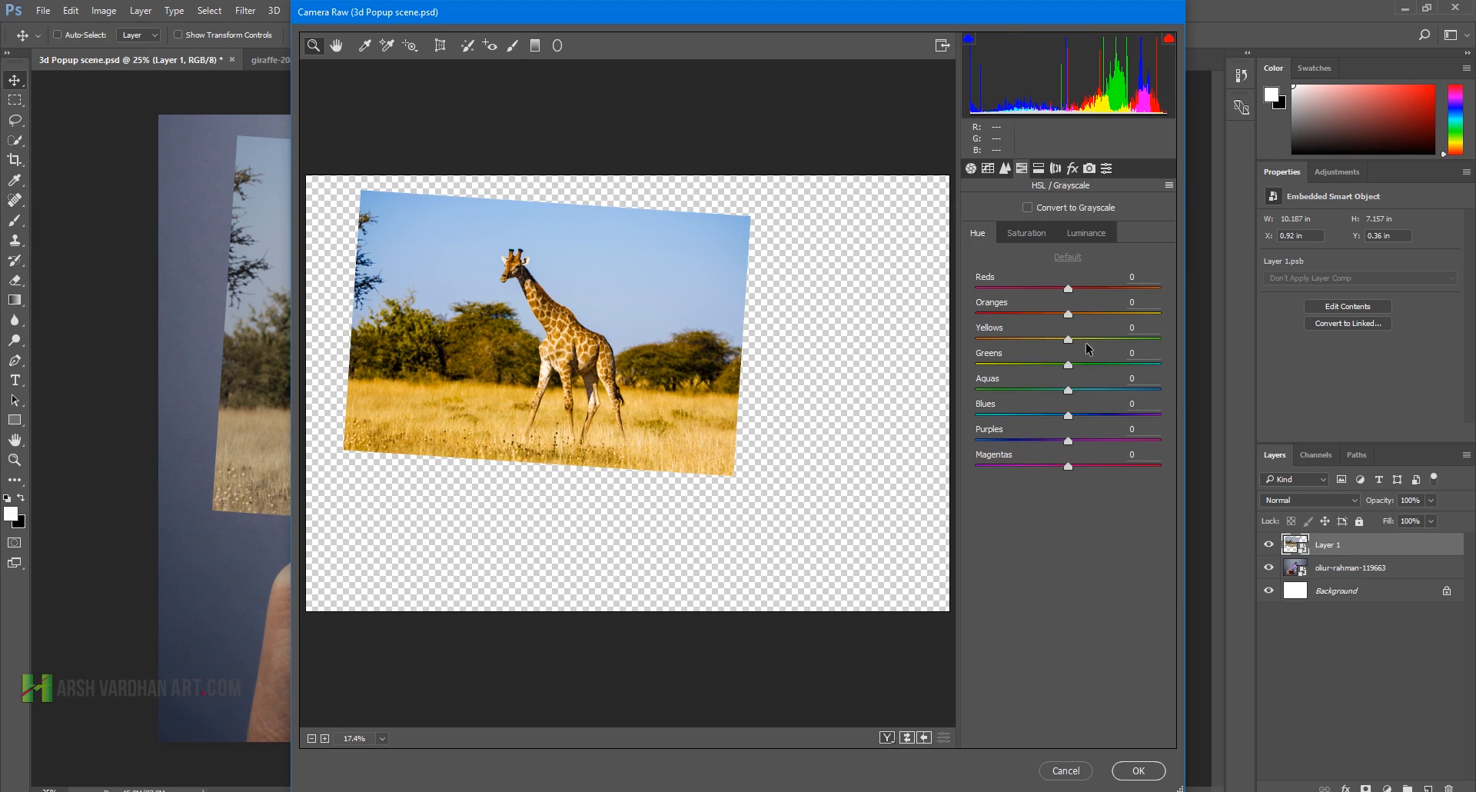
mouse_move(1069, 339)
mouse_down()
mouse_move(1105, 340)
mouse_move(1095, 312)
mouse_move(1057, 315)
mouse_up()
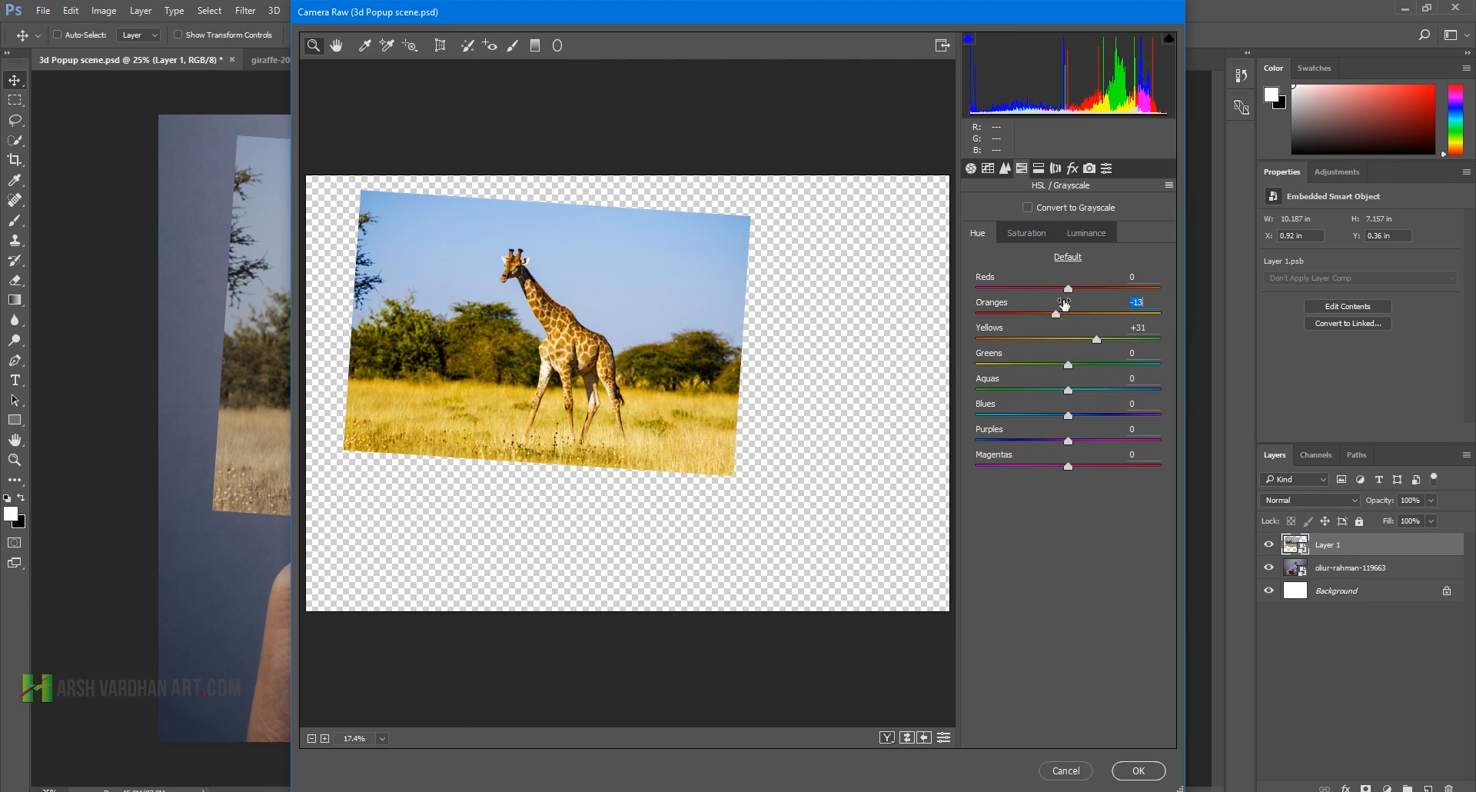
drag(1068, 364, 1026, 366)
drag(1021, 370, 1054, 392)
Step: Set the luminance of Greens to +18 and Yellows to -10, and apply the Camera Raw filter
click(1085, 232)
drag(1074, 370, 1061, 340)
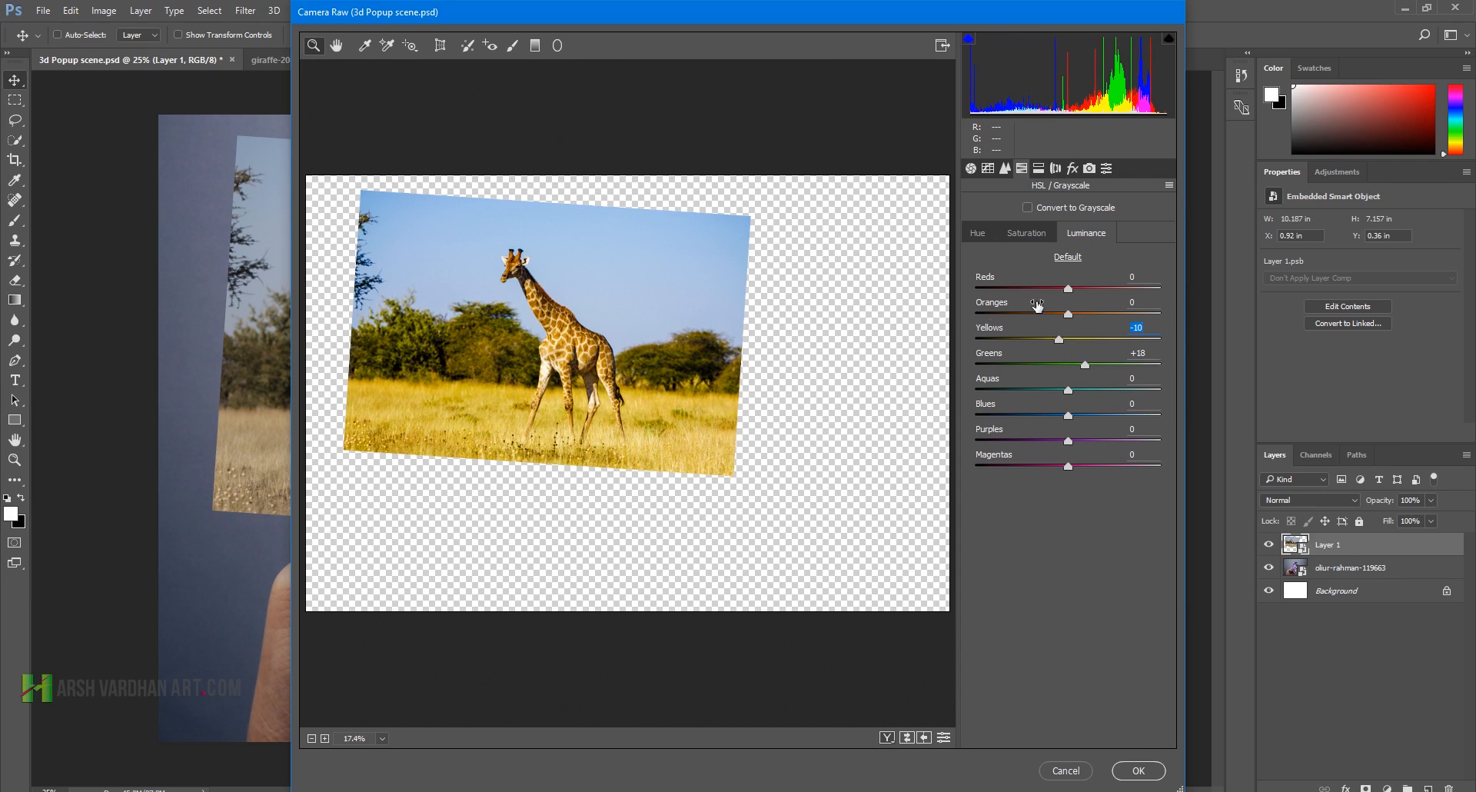
click(1138, 771)
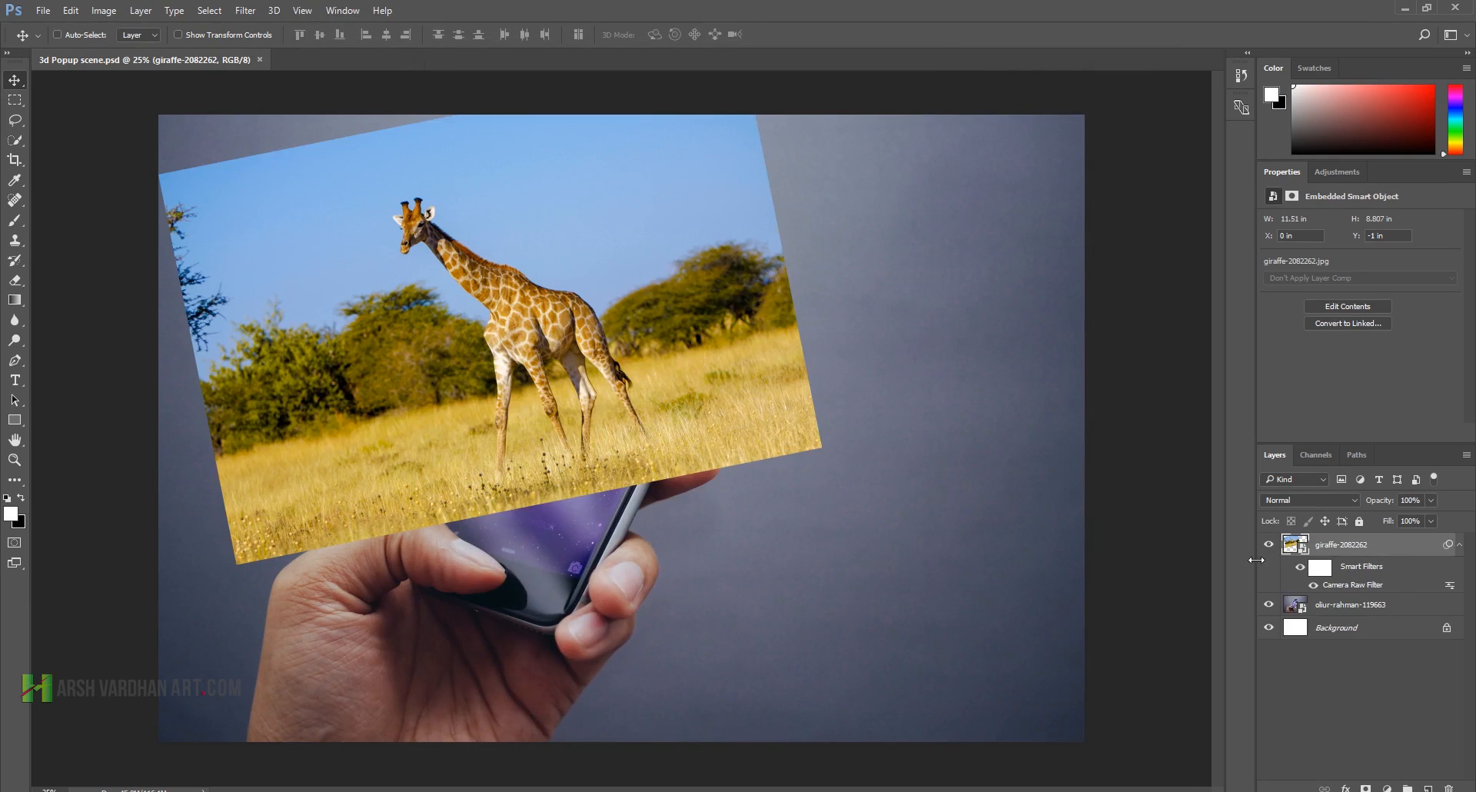
Step: Compare the giraffe layer with and without its smart filters, and collapse its filter list
click(1300, 569)
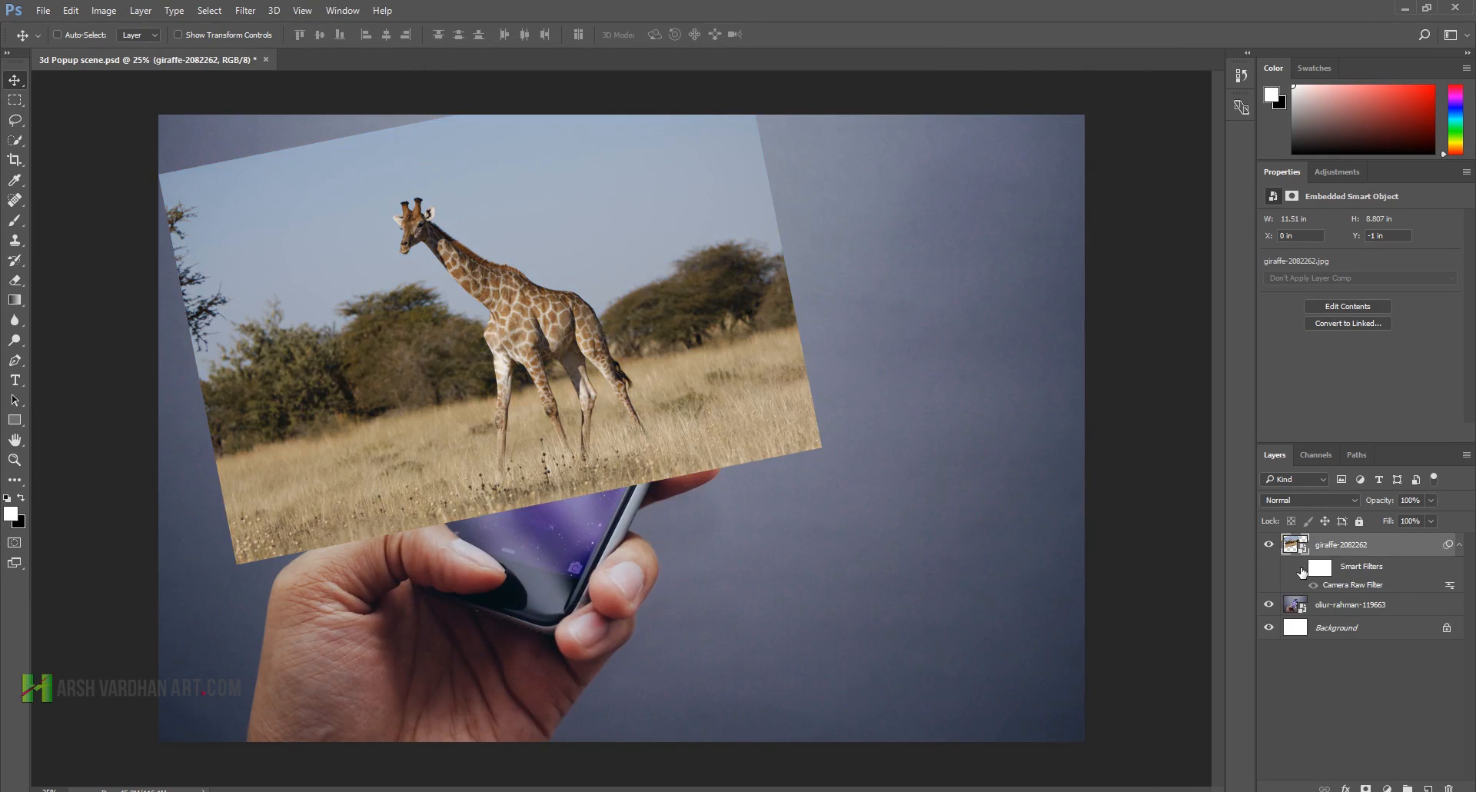
click(1301, 569)
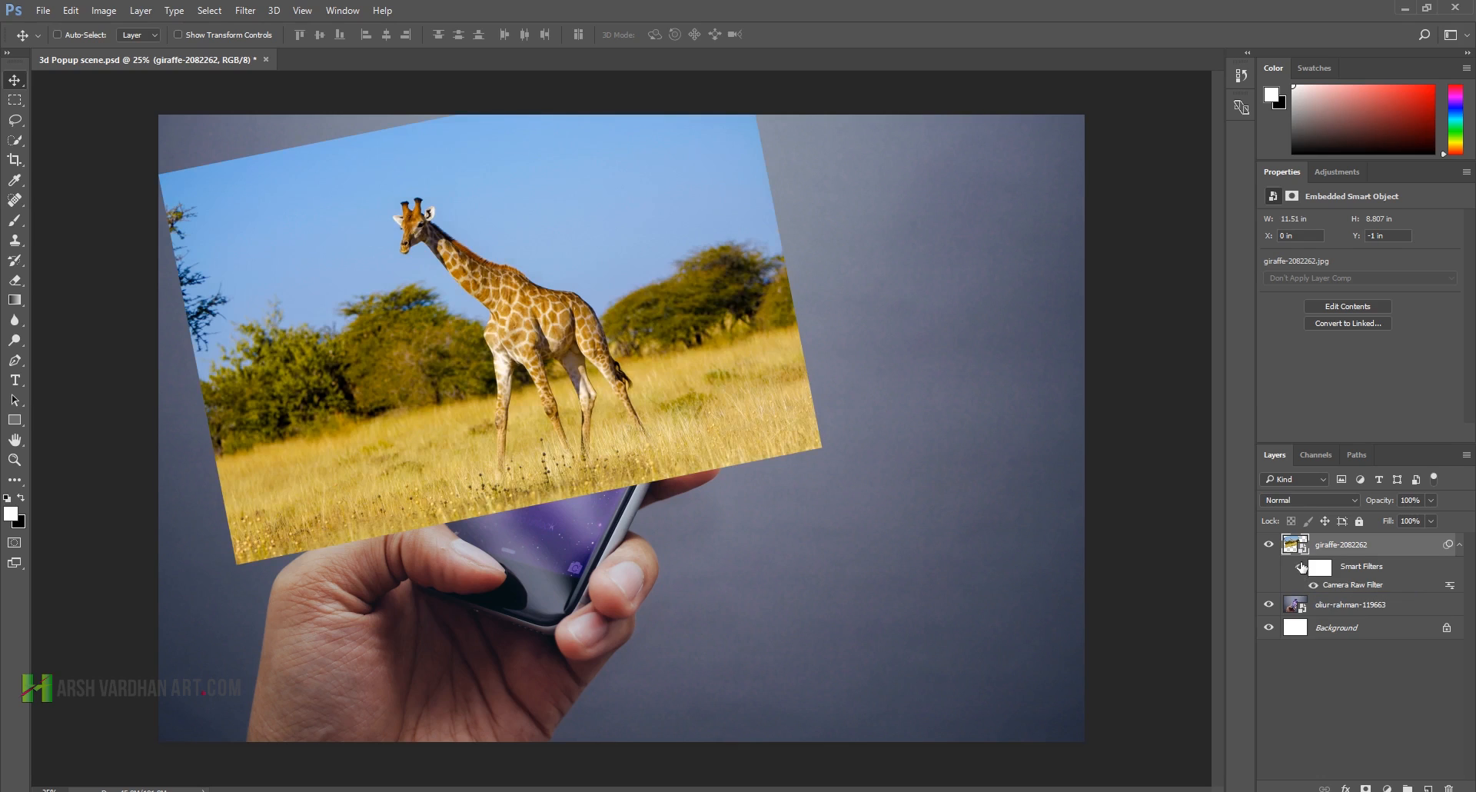
click(1458, 546)
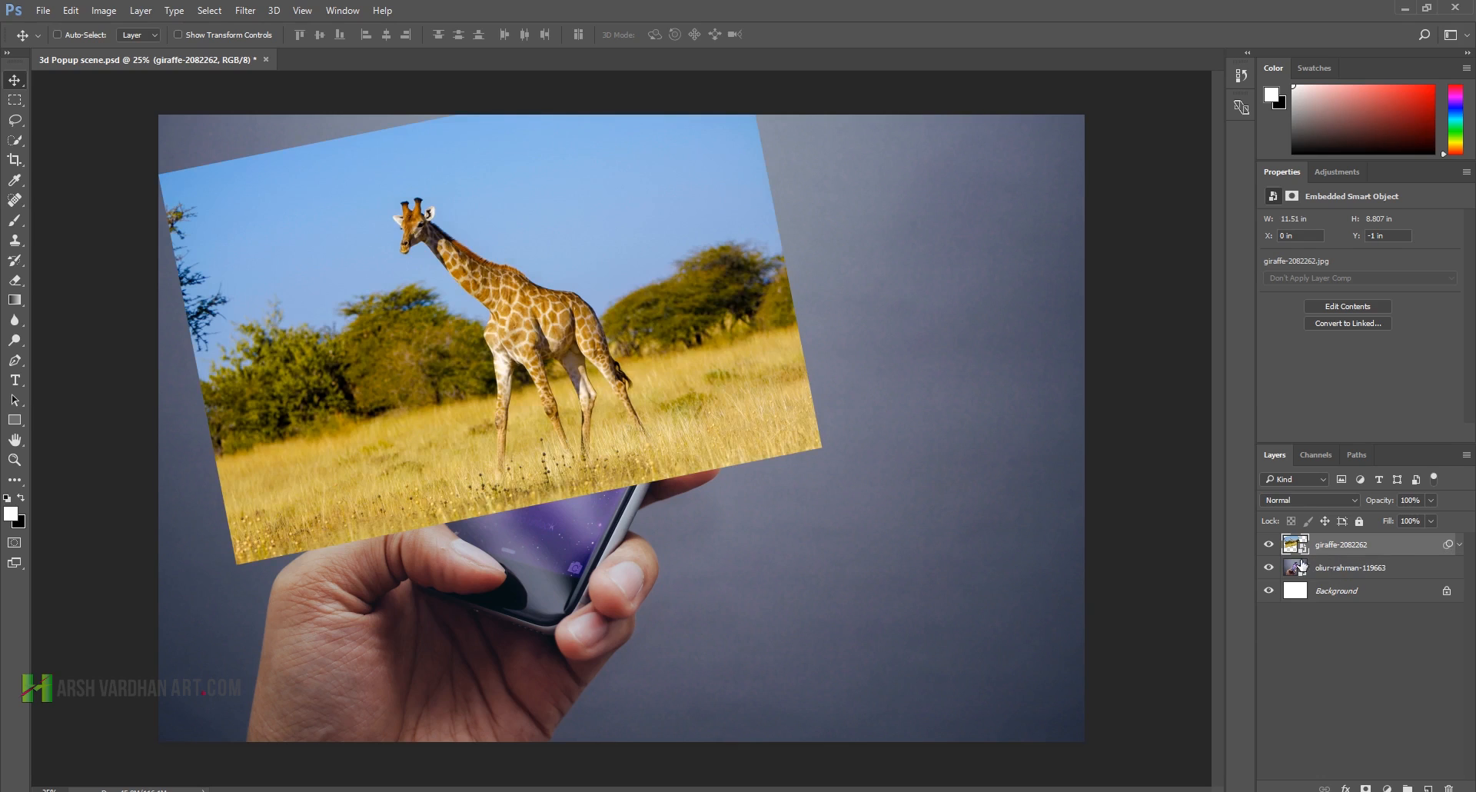
Step: Lower the giraffe layer's opacity to 61% to see the phone beneath it, and restore it to 100%
click(1404, 522)
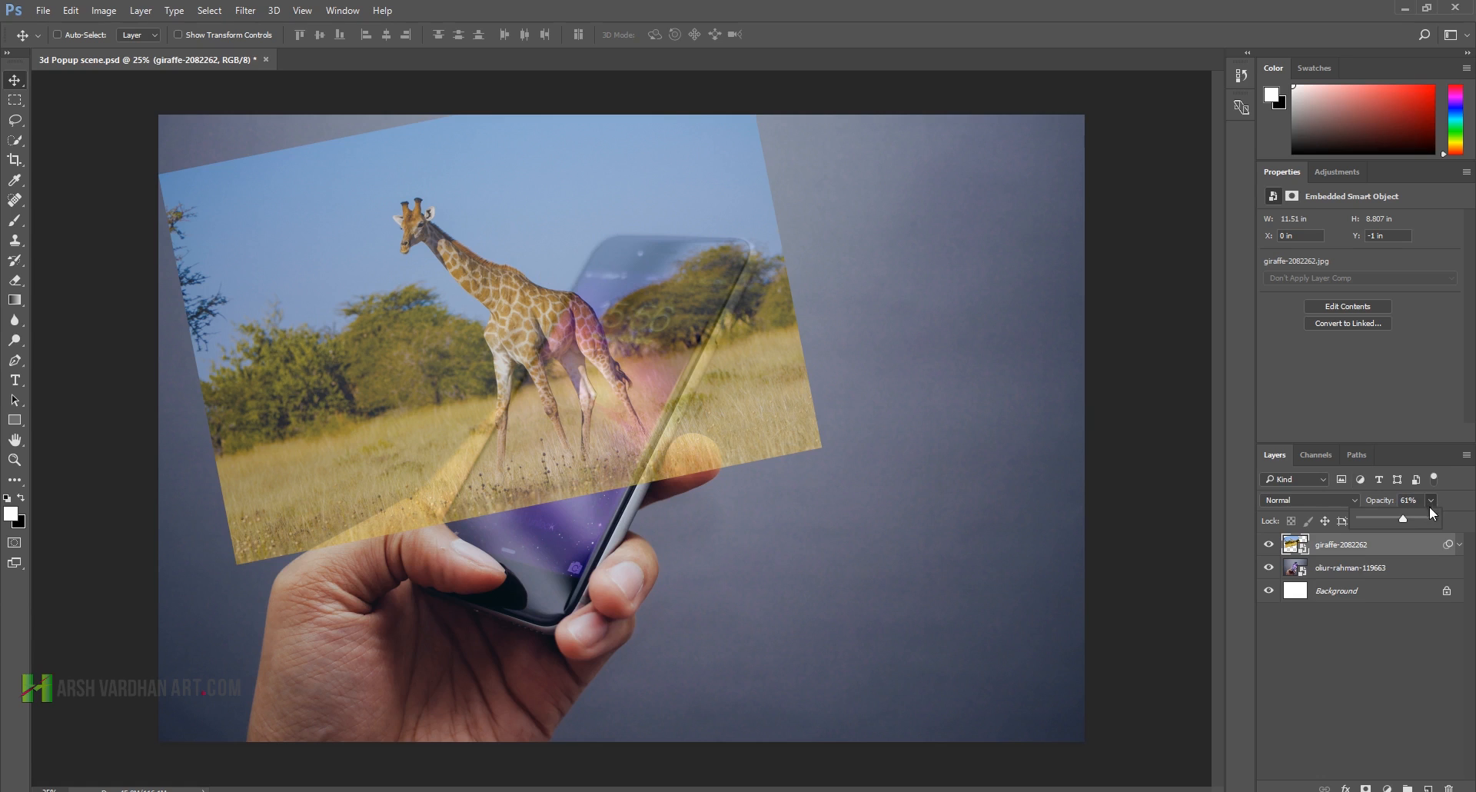
drag(1405, 516, 1463, 511)
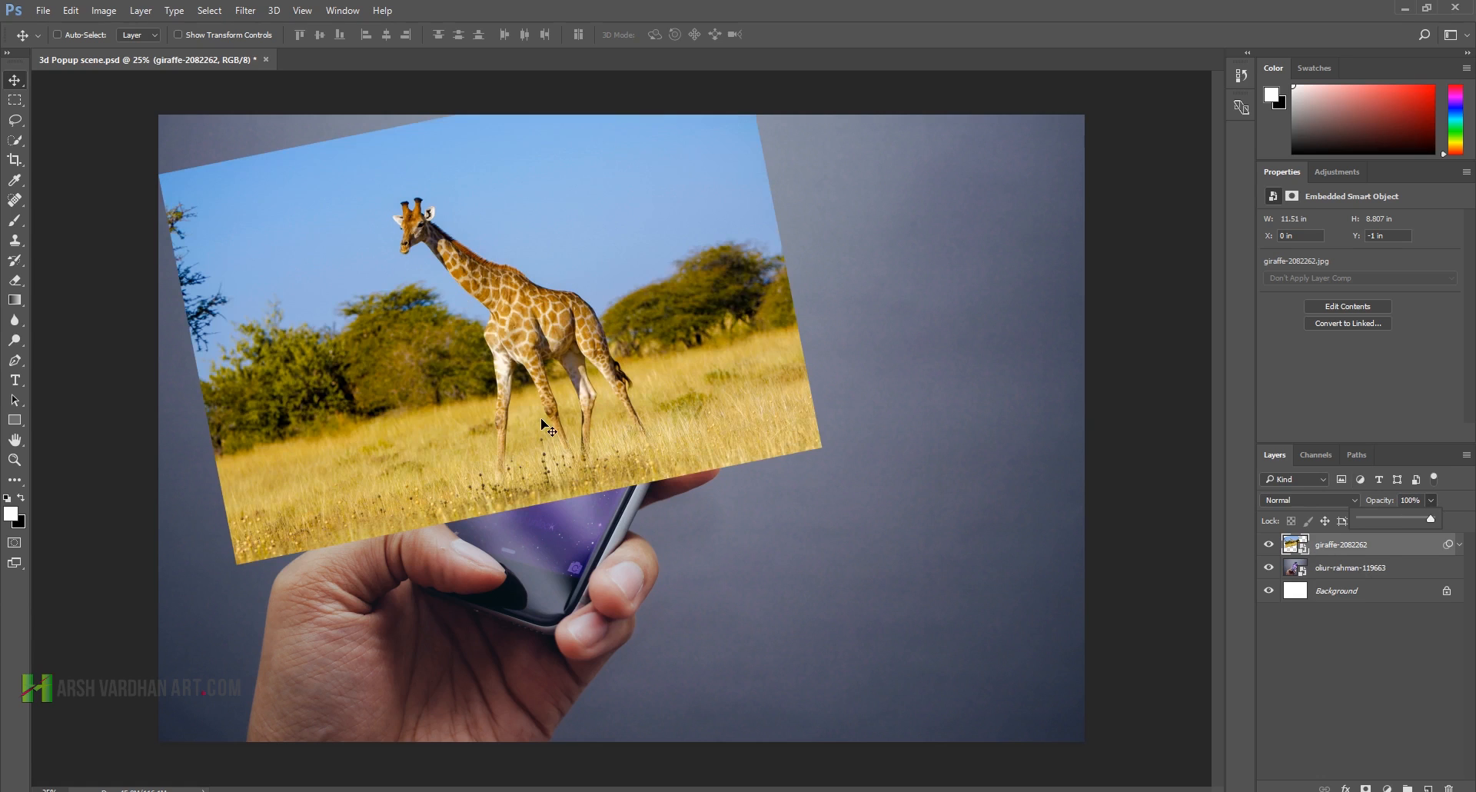
Step: Select the giraffe together with a rough patch of grass around its legs using the Magnetic Lasso tool
drag(465, 283, 543, 339)
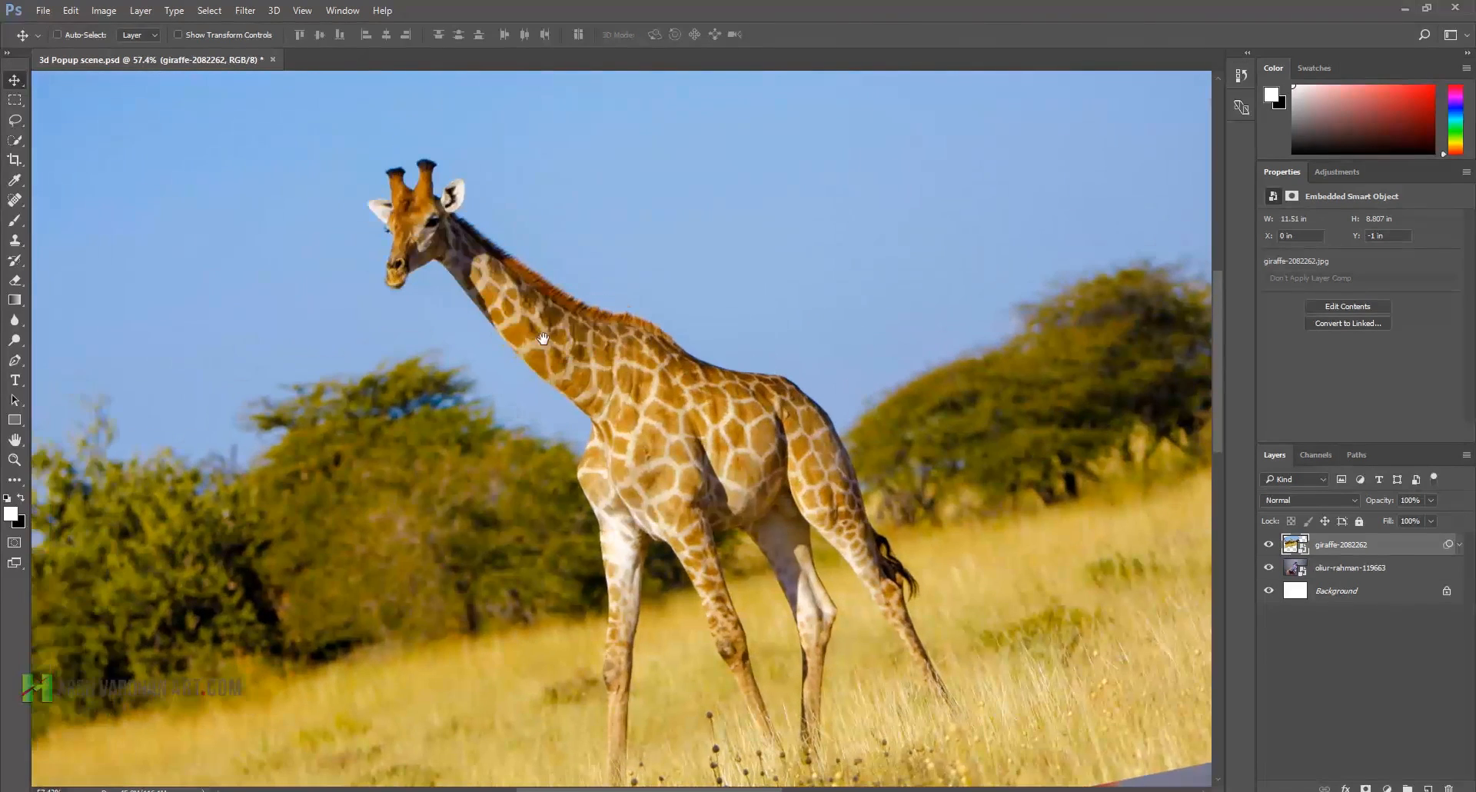
click(15, 121)
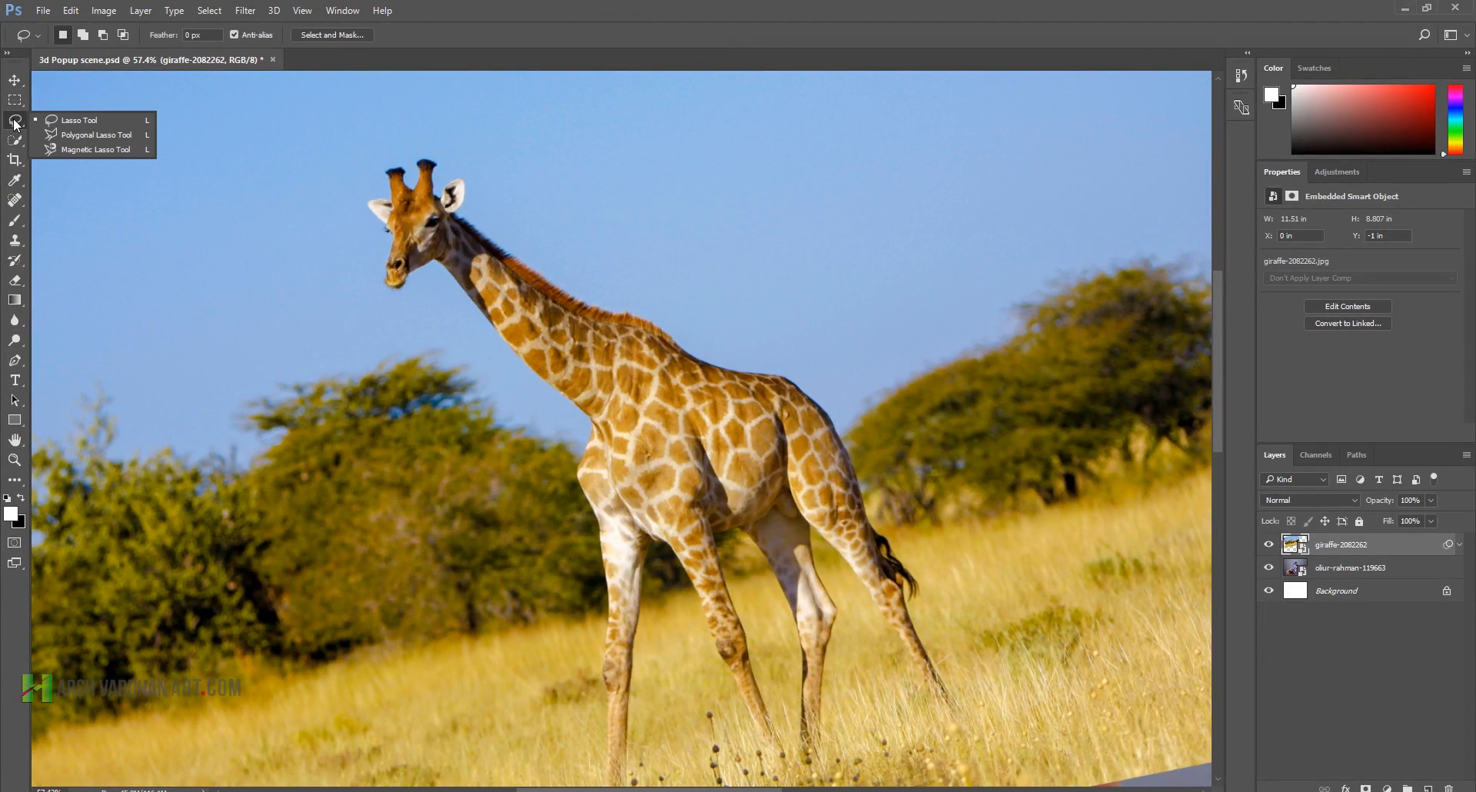
click(89, 151)
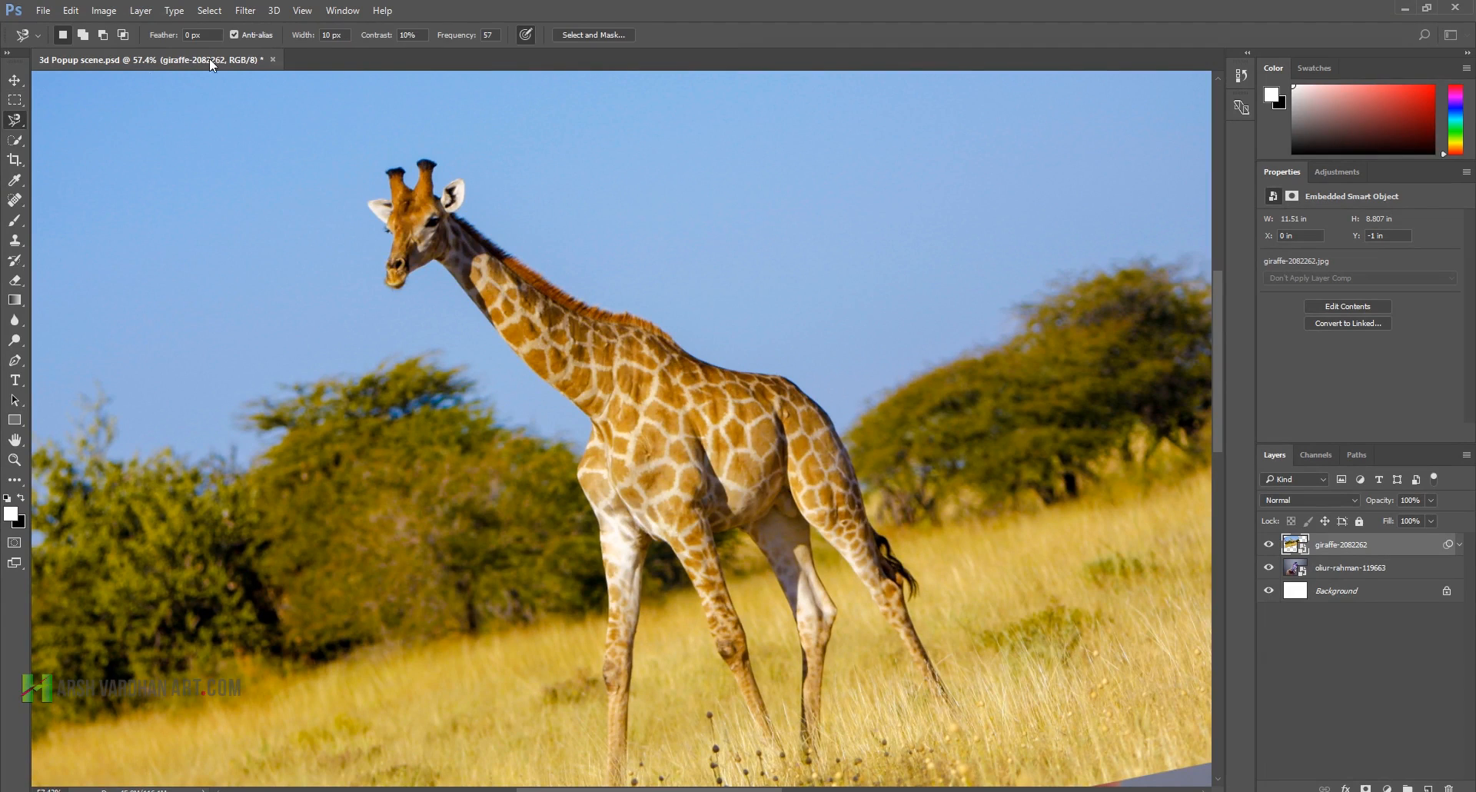
click(388, 202)
drag(549, 597, 534, 374)
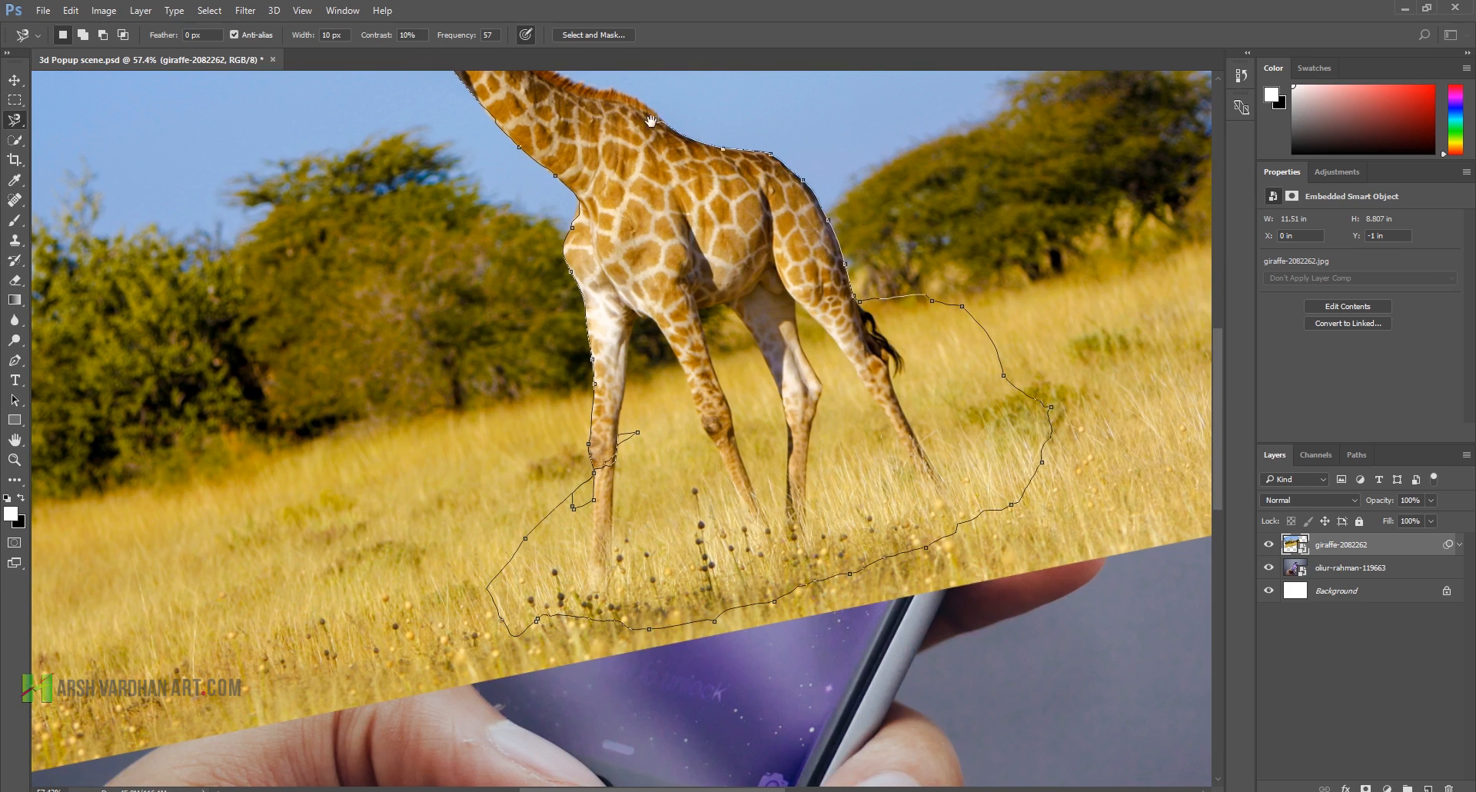
scroll(650, 123, up, 3)
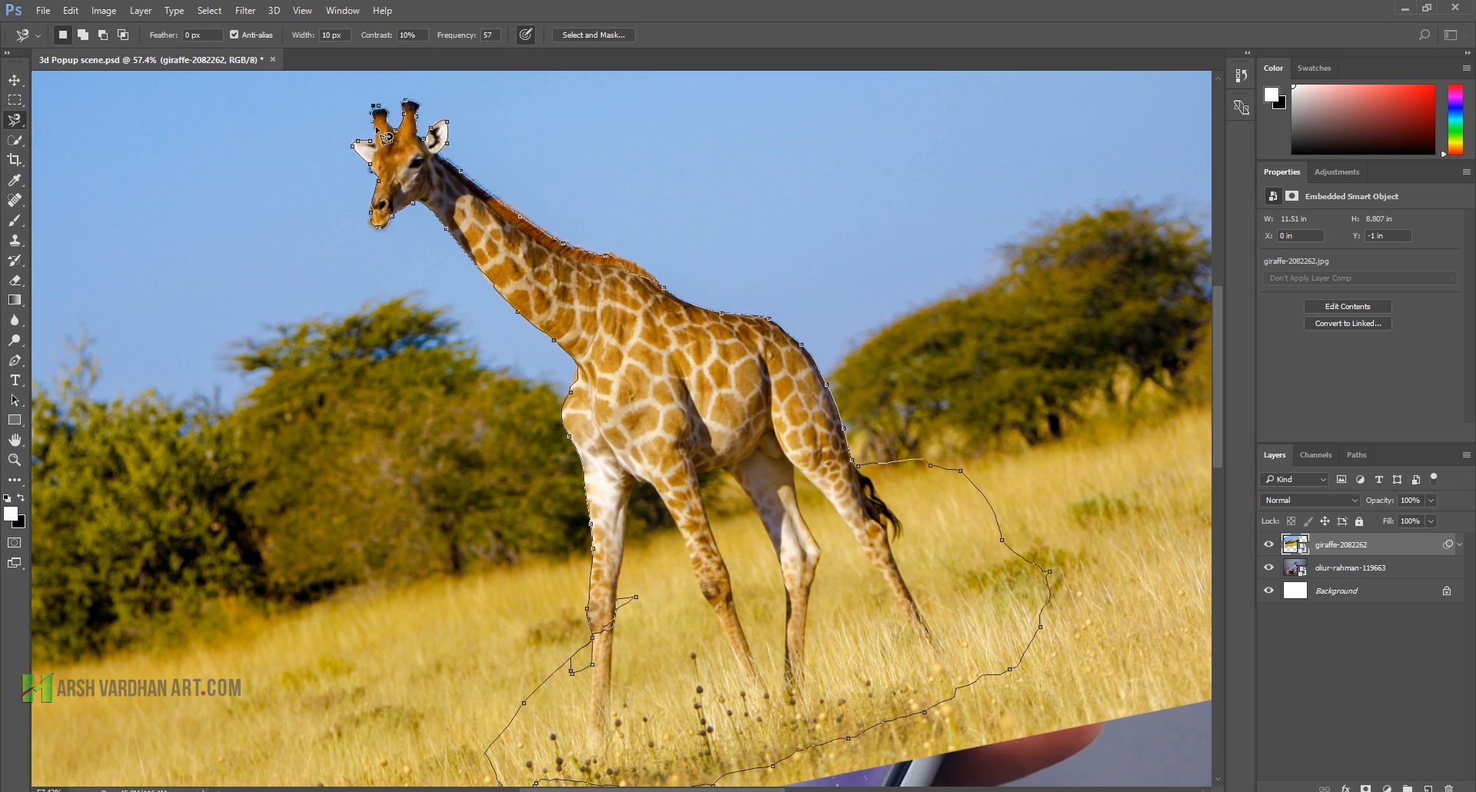
double_click(382, 150)
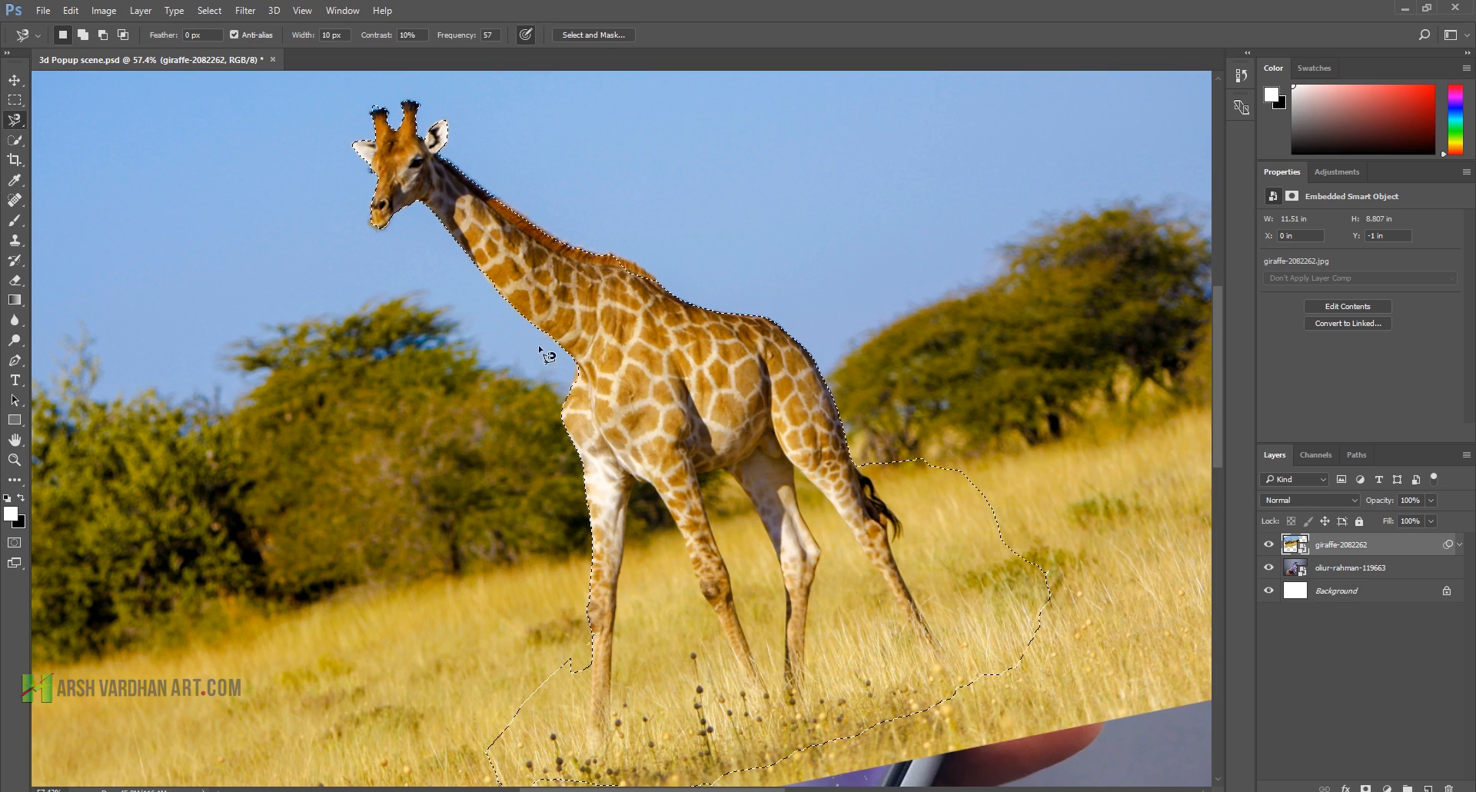
Step: Try to add the missed strip of mane at the base of the neck to the selection
scroll(613, 259, up, 8)
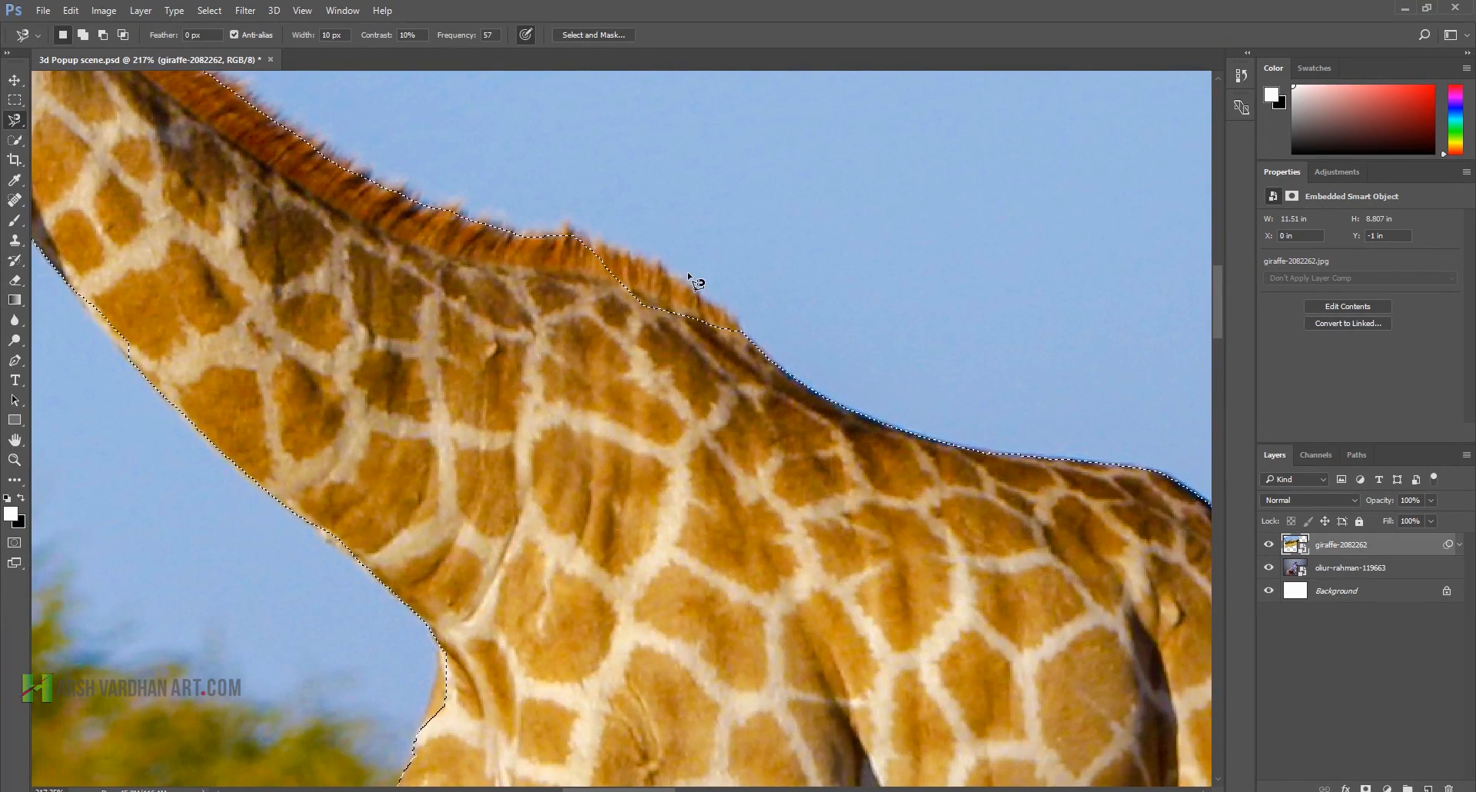
shift+click(576, 225)
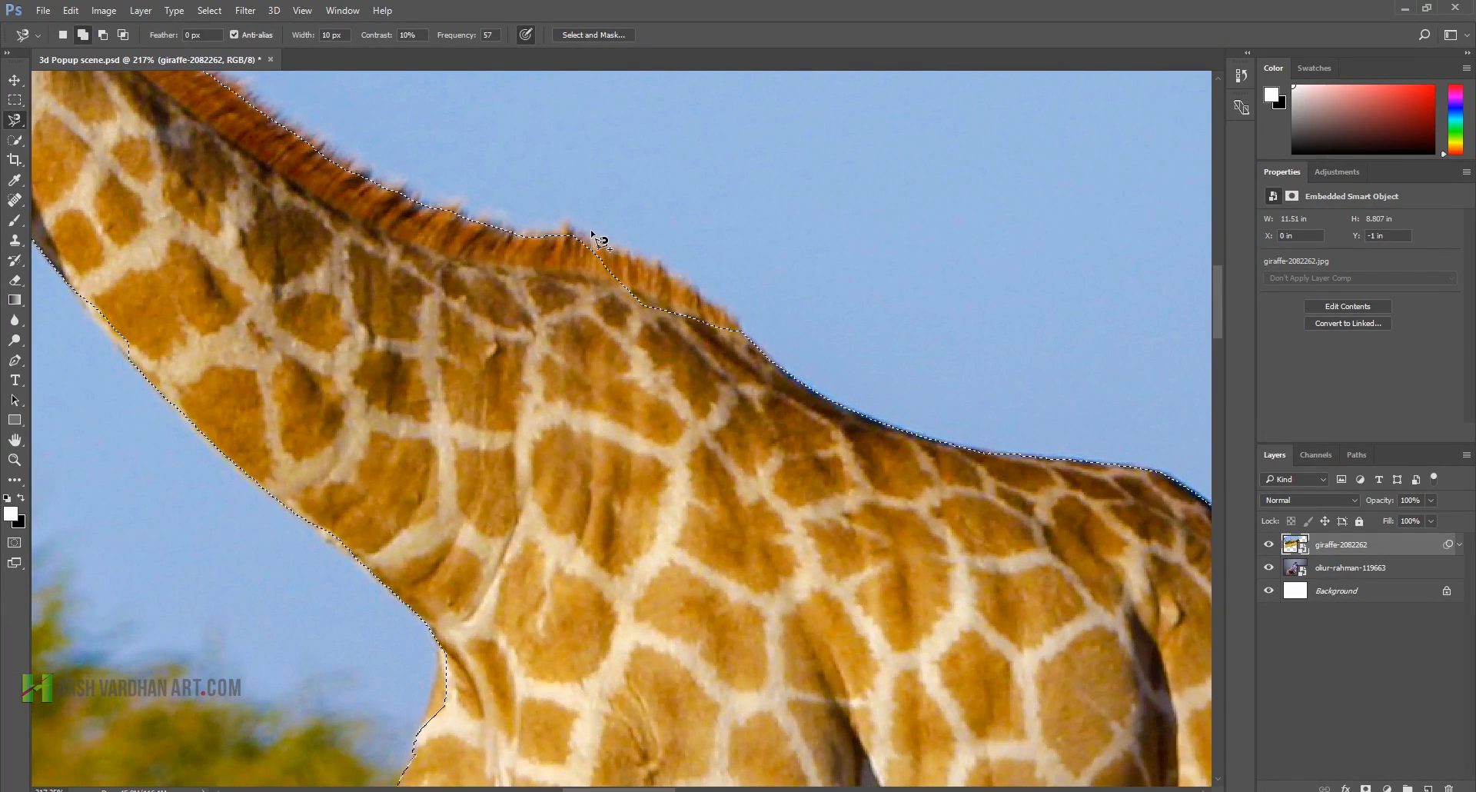
click(576, 218)
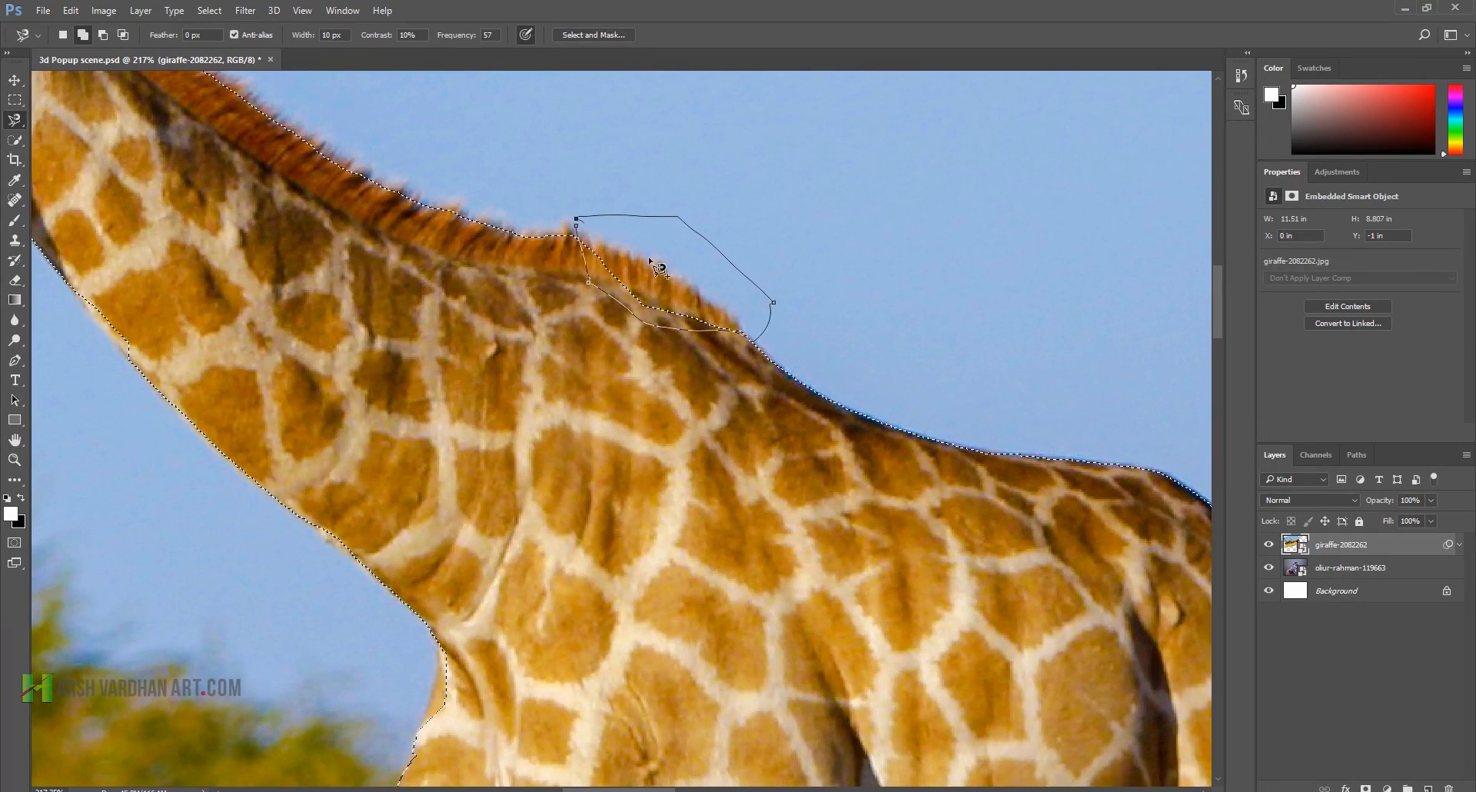
click(577, 226)
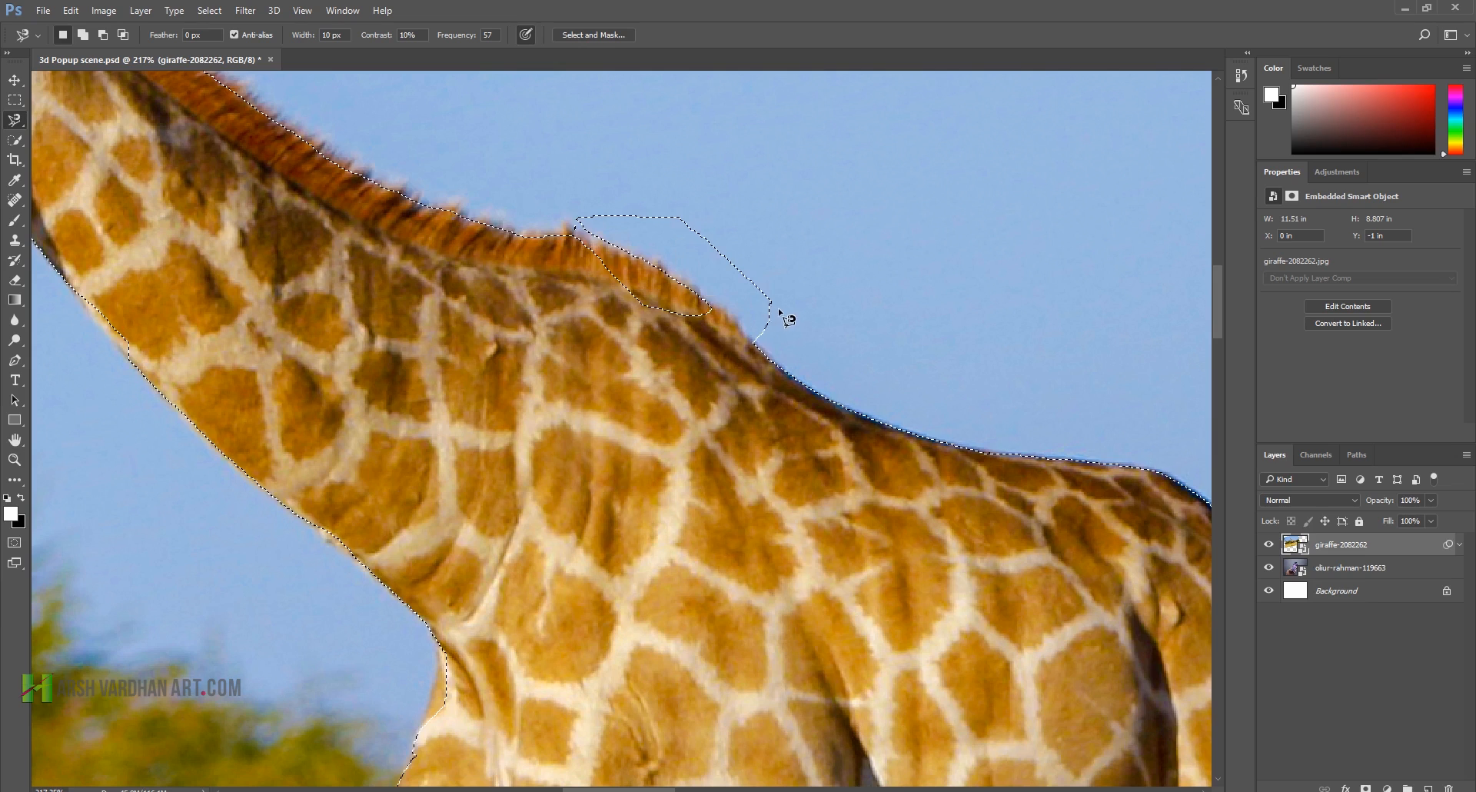
key(ctrl+z)
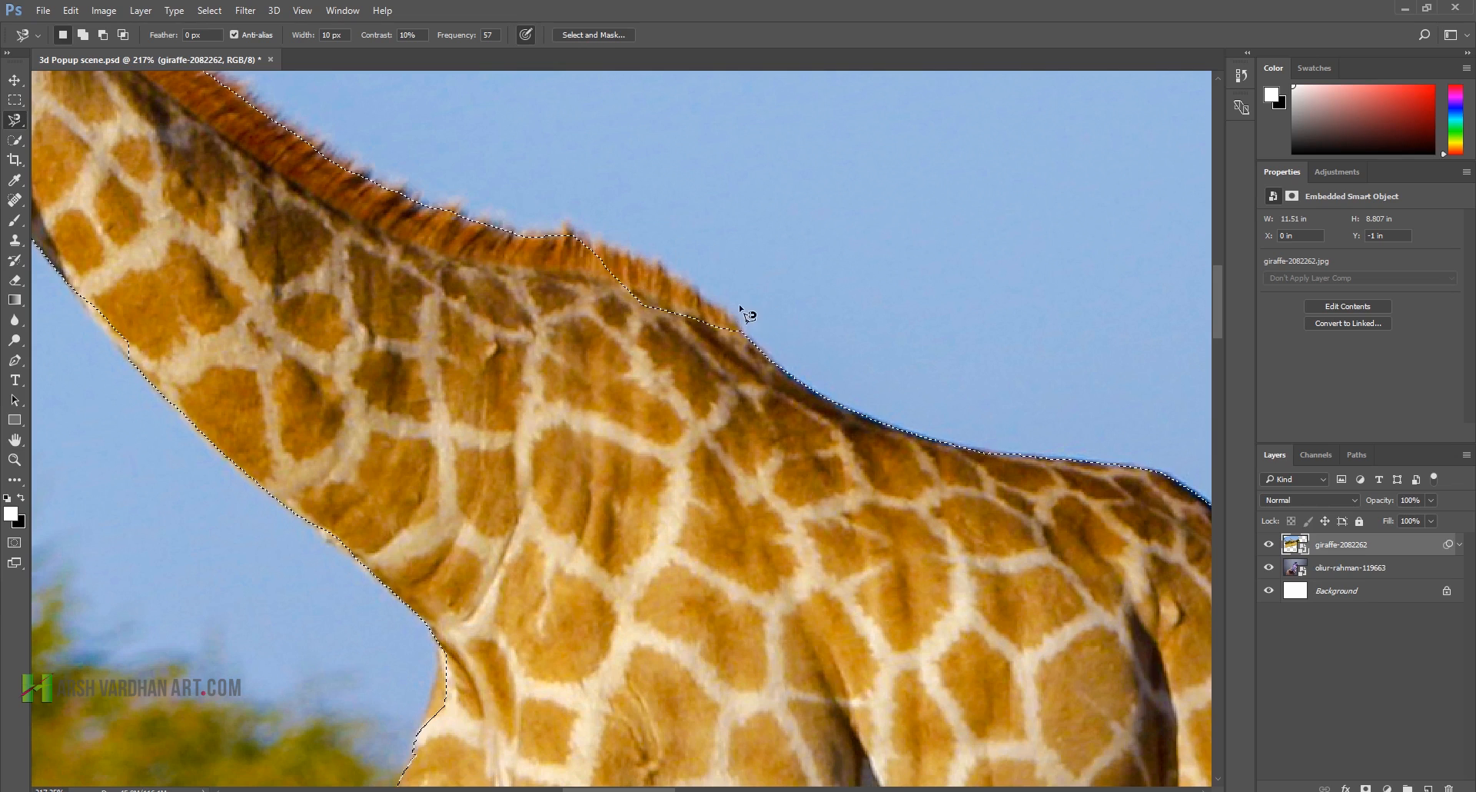
Step: Add the missed mane edge at the base of the giraffe's neck to the selection with the Magnetic Lasso
shift+click(560, 237)
click(571, 249)
scroll(807, 400, down, 5)
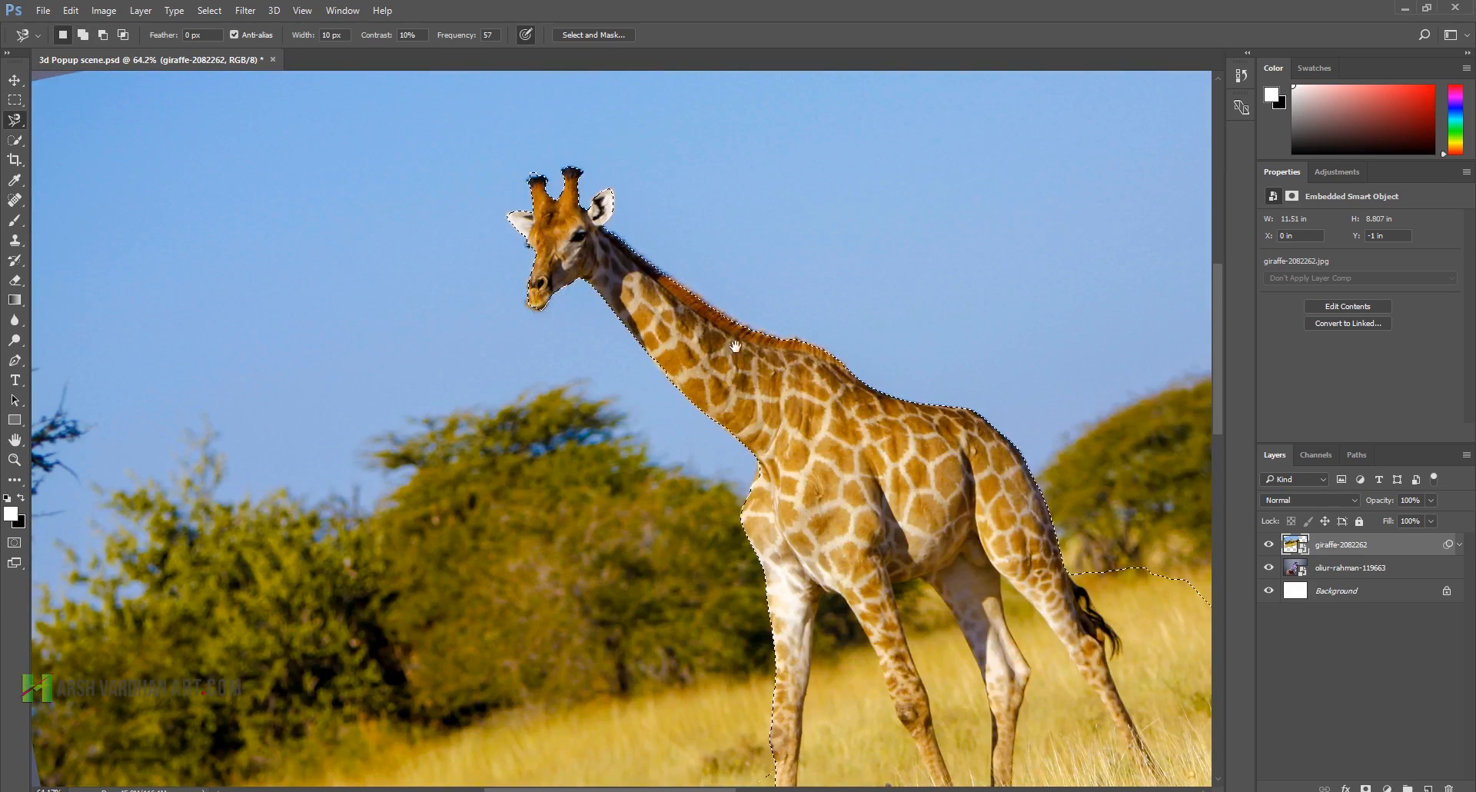
Step: Try to add the eyelashes protruding at the edge of the giraffe's face to the selection
scroll(576, 253, up, 3)
scroll(575, 252, down, 3)
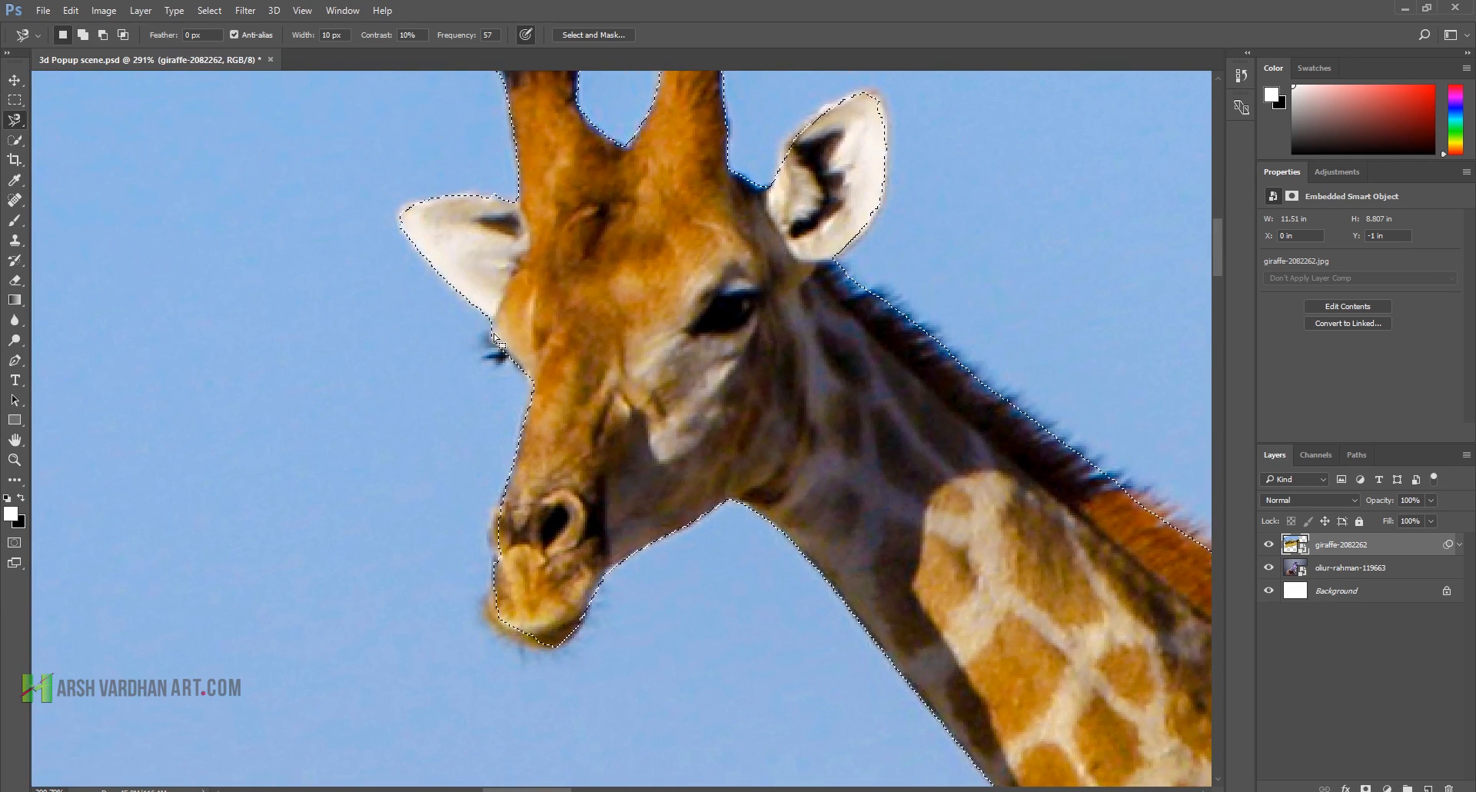
key(shift)
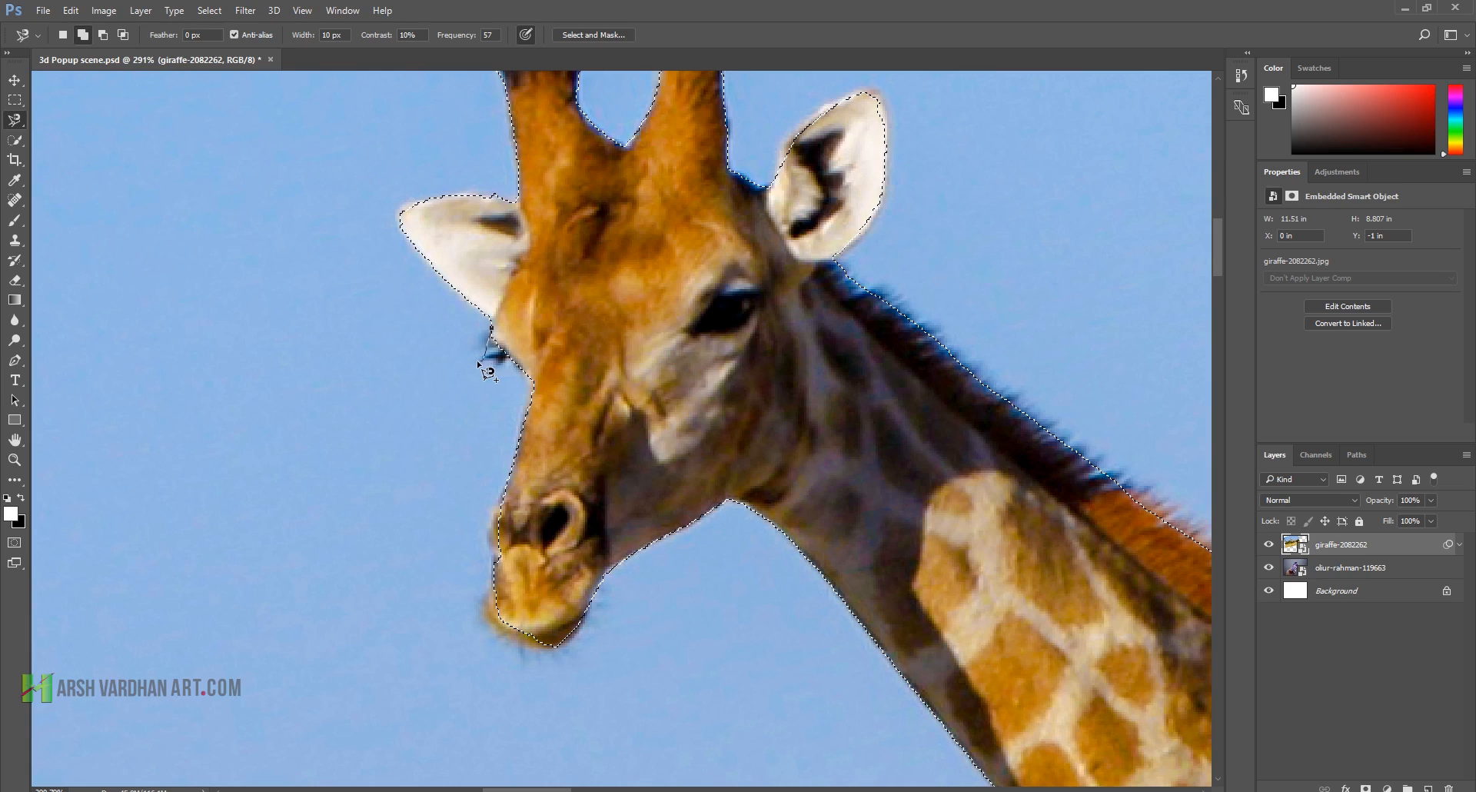
click(526, 360)
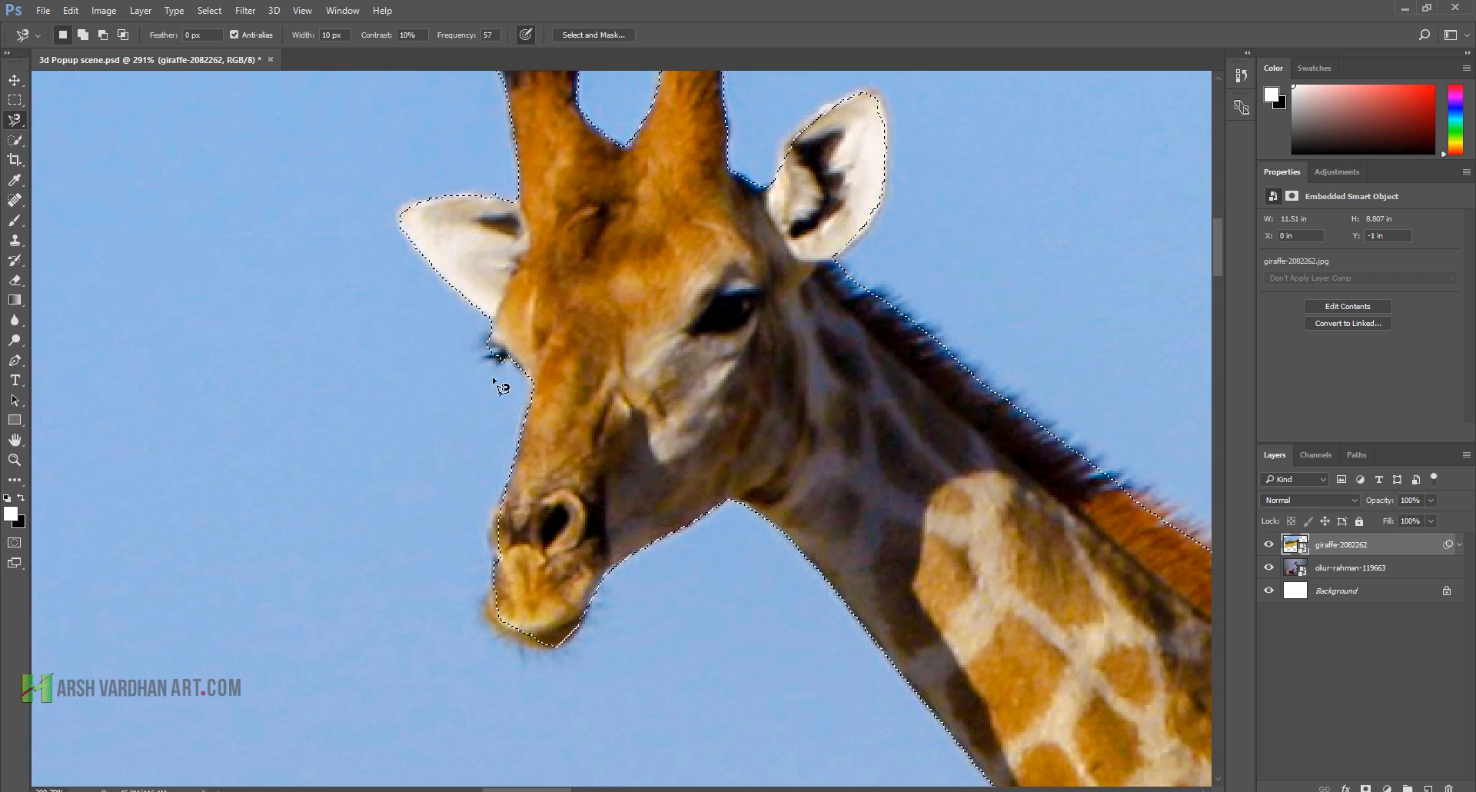
drag(512, 359, 556, 371)
drag(751, 452, 711, 439)
drag(877, 477, 867, 475)
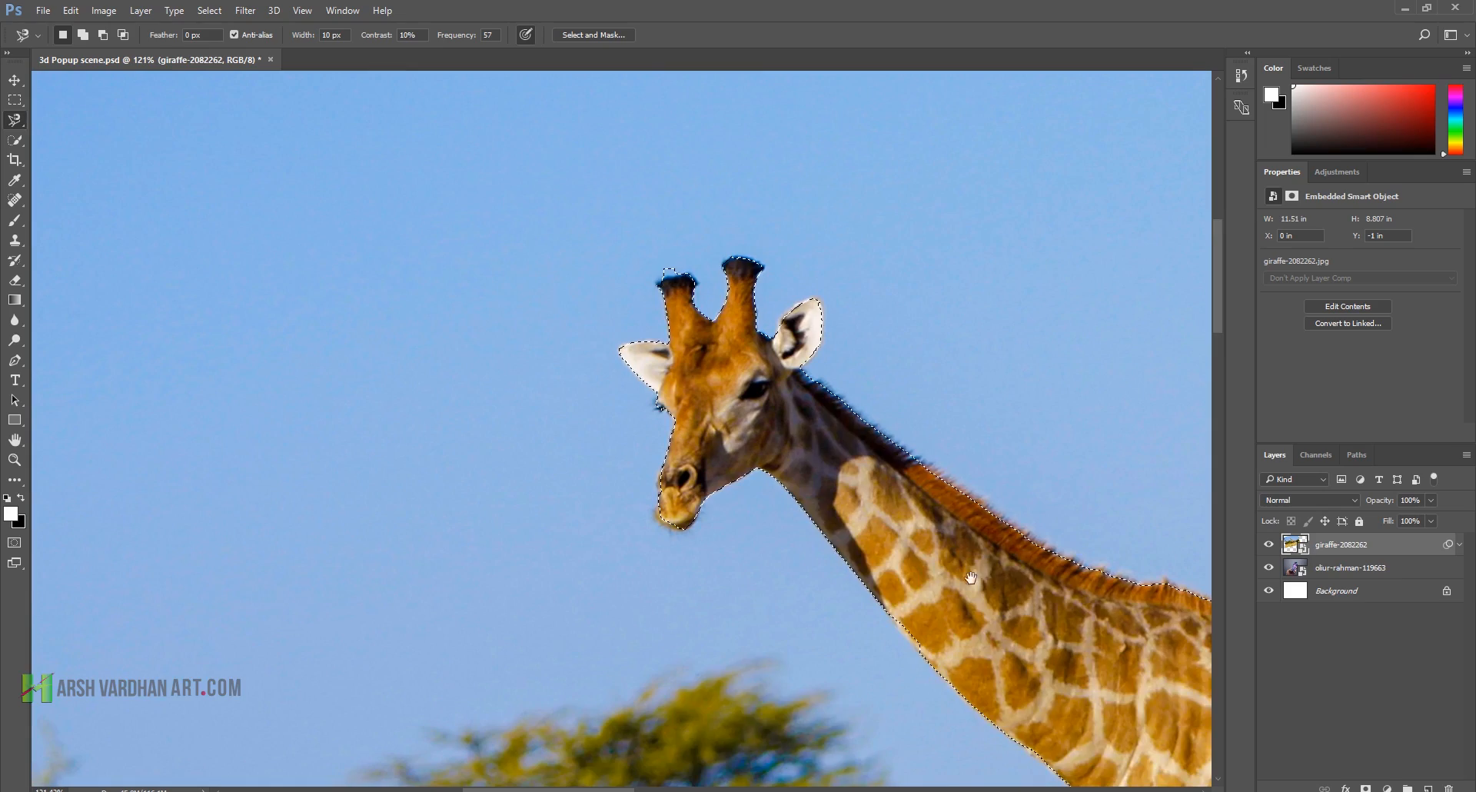
Step: Mask the giraffe layer to the selected giraffe and grass patch
drag(971, 570, 702, 392)
drag(833, 485, 752, 470)
drag(1013, 595, 776, 367)
drag(932, 504, 893, 499)
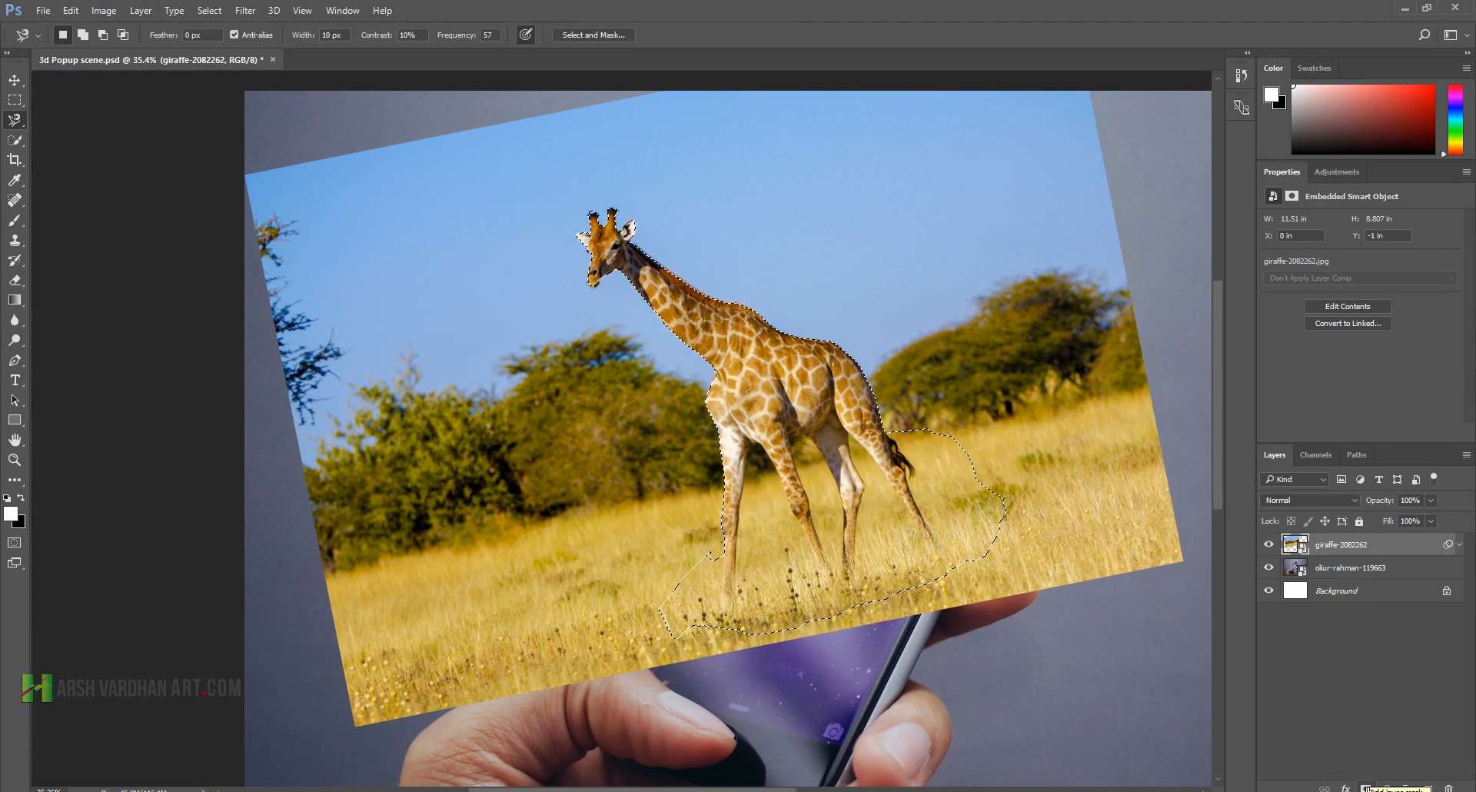
click(1366, 787)
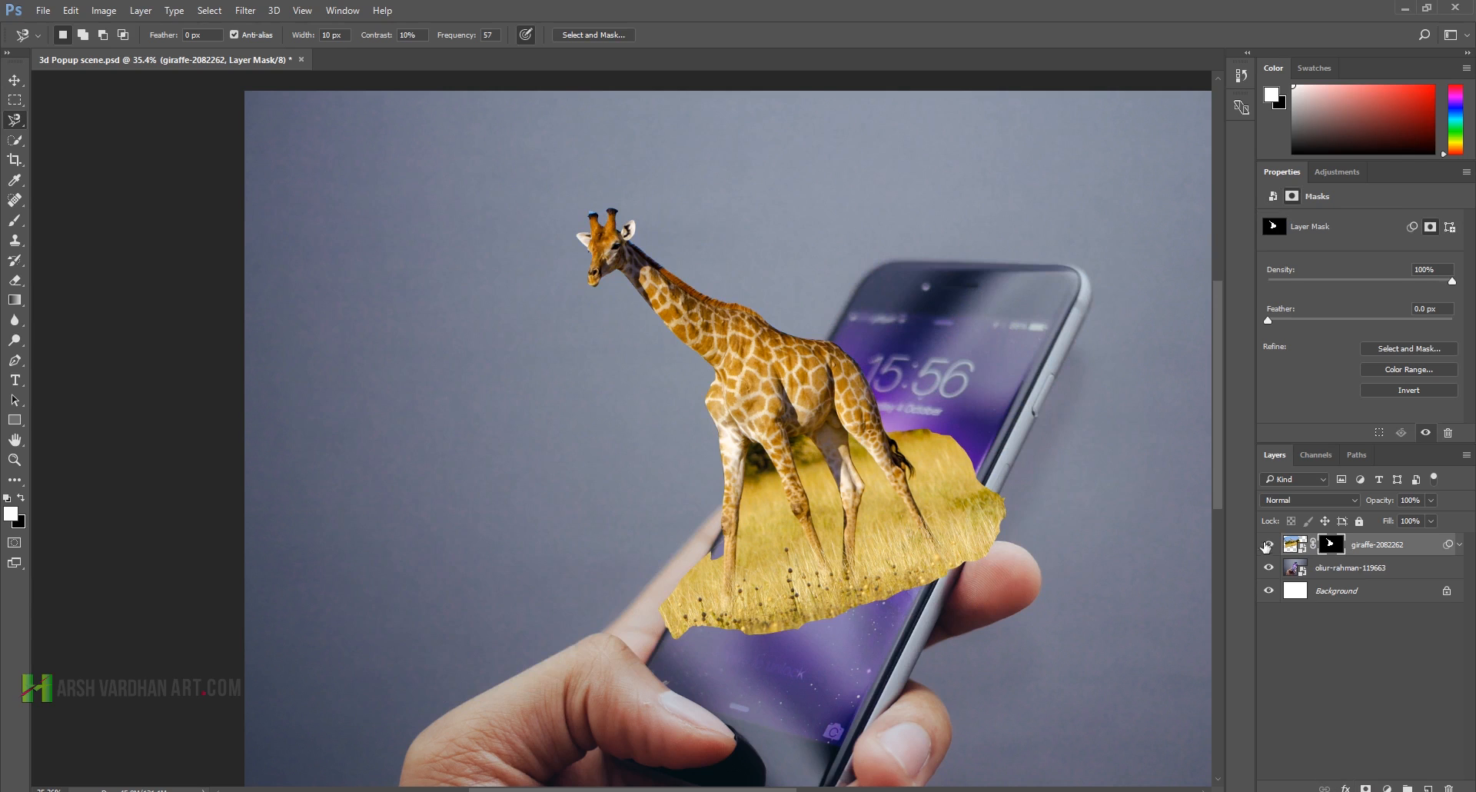
Step: Open the giraffe layer's mask in Select and Mask and set the preview to On White
scroll(791, 350, up, 3)
drag(755, 328, 752, 443)
scroll(832, 550, down, 3)
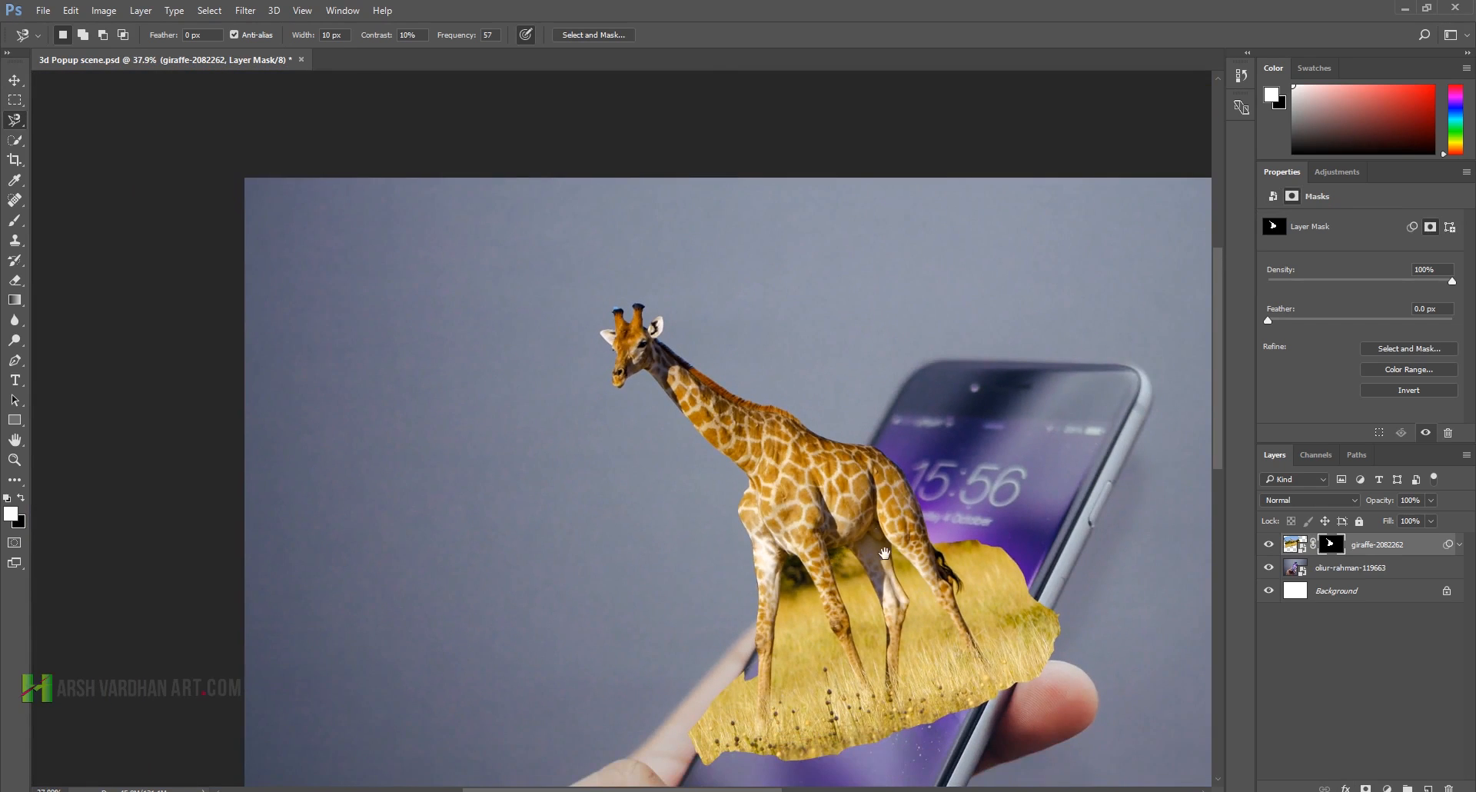
scroll(815, 500, down, 2)
scroll(799, 450, up, 1)
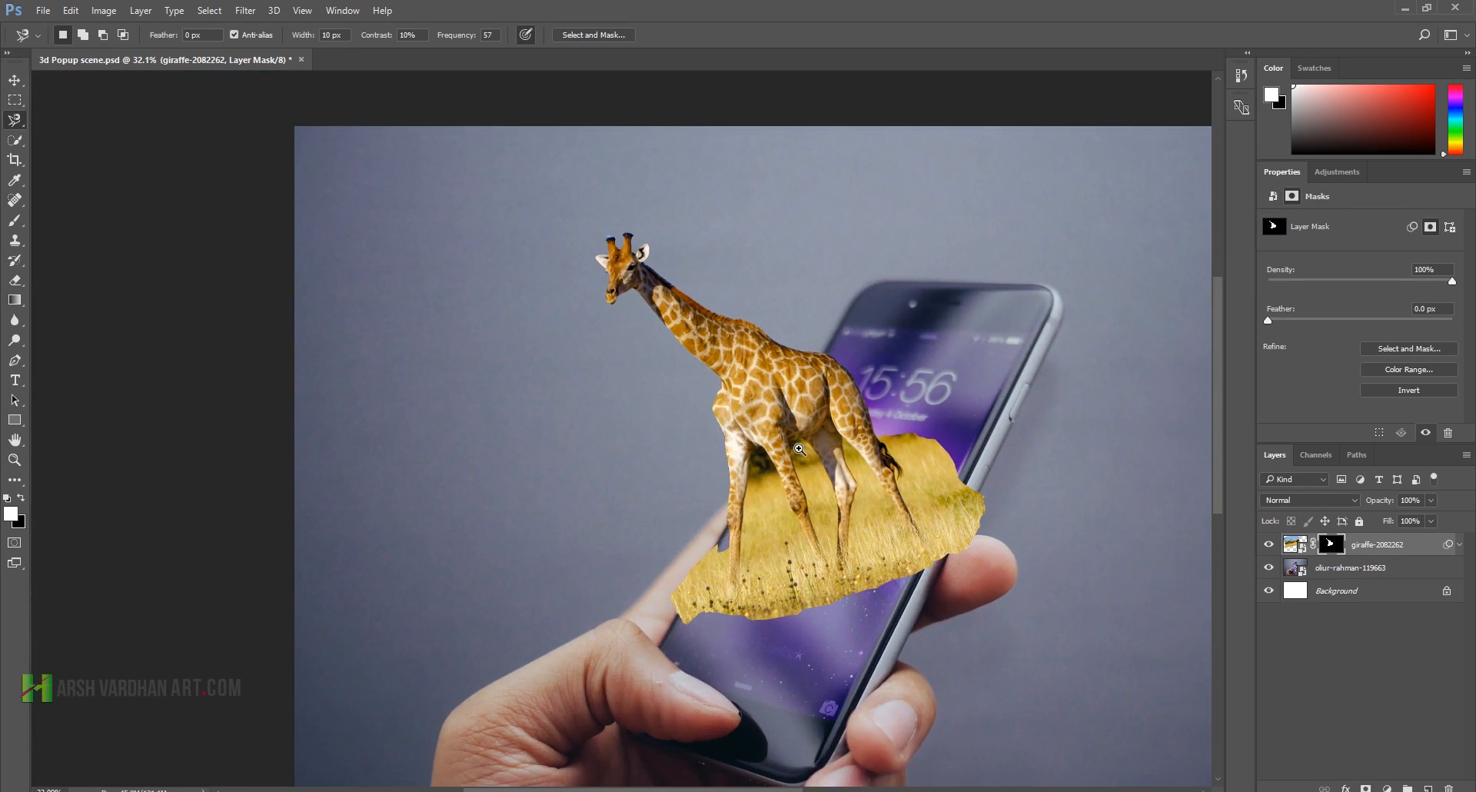
scroll(799, 450, up, 1)
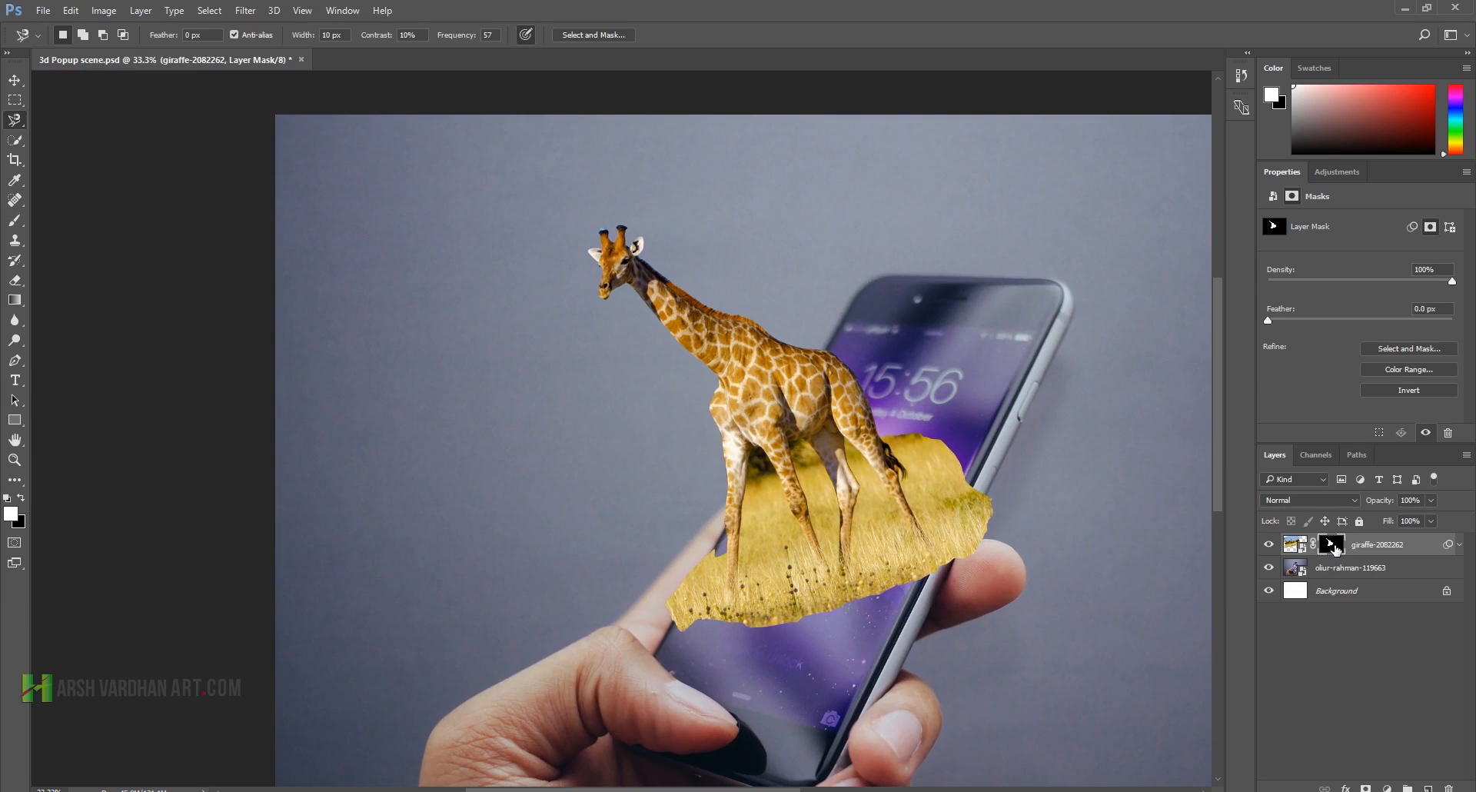
click(1409, 347)
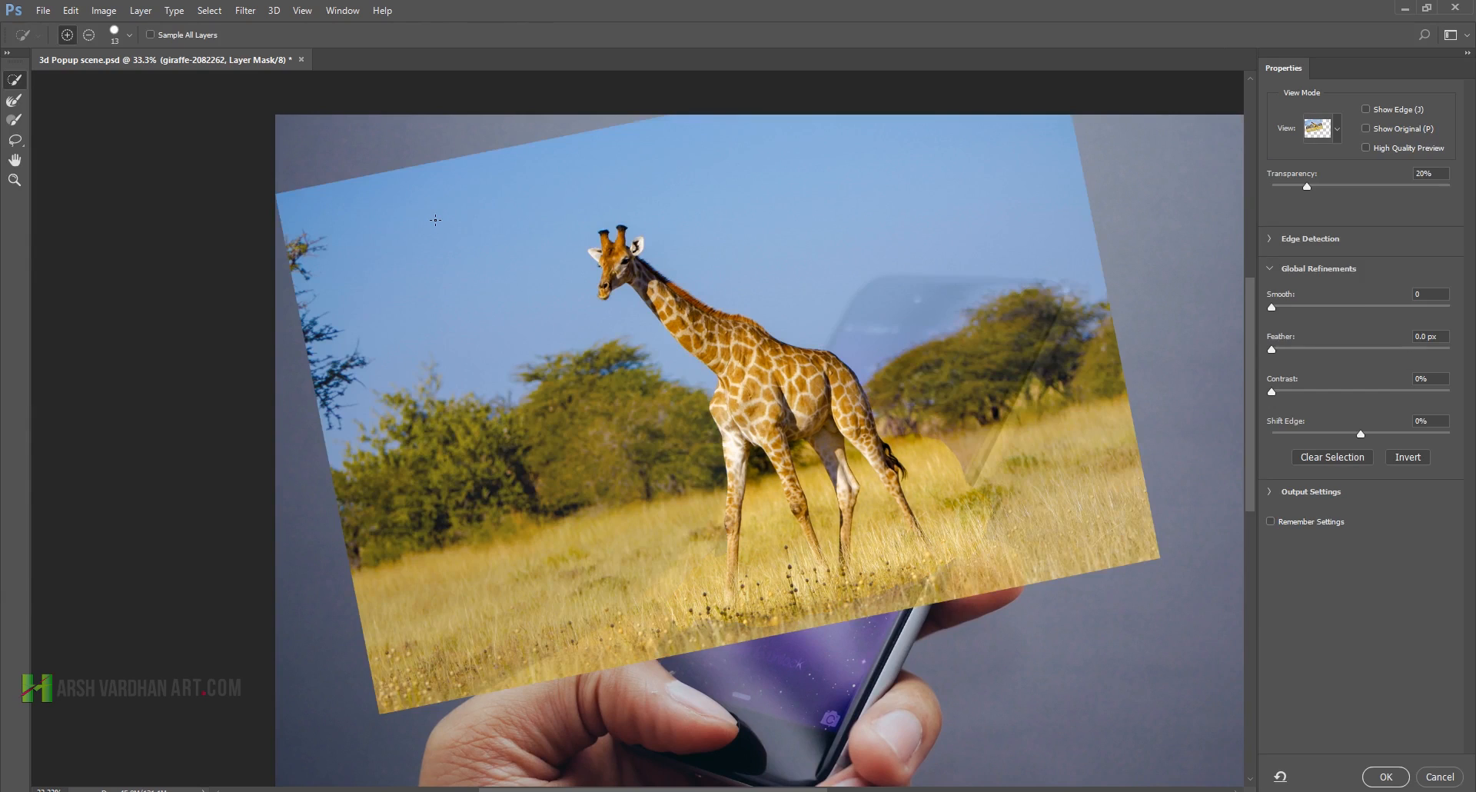
click(1338, 130)
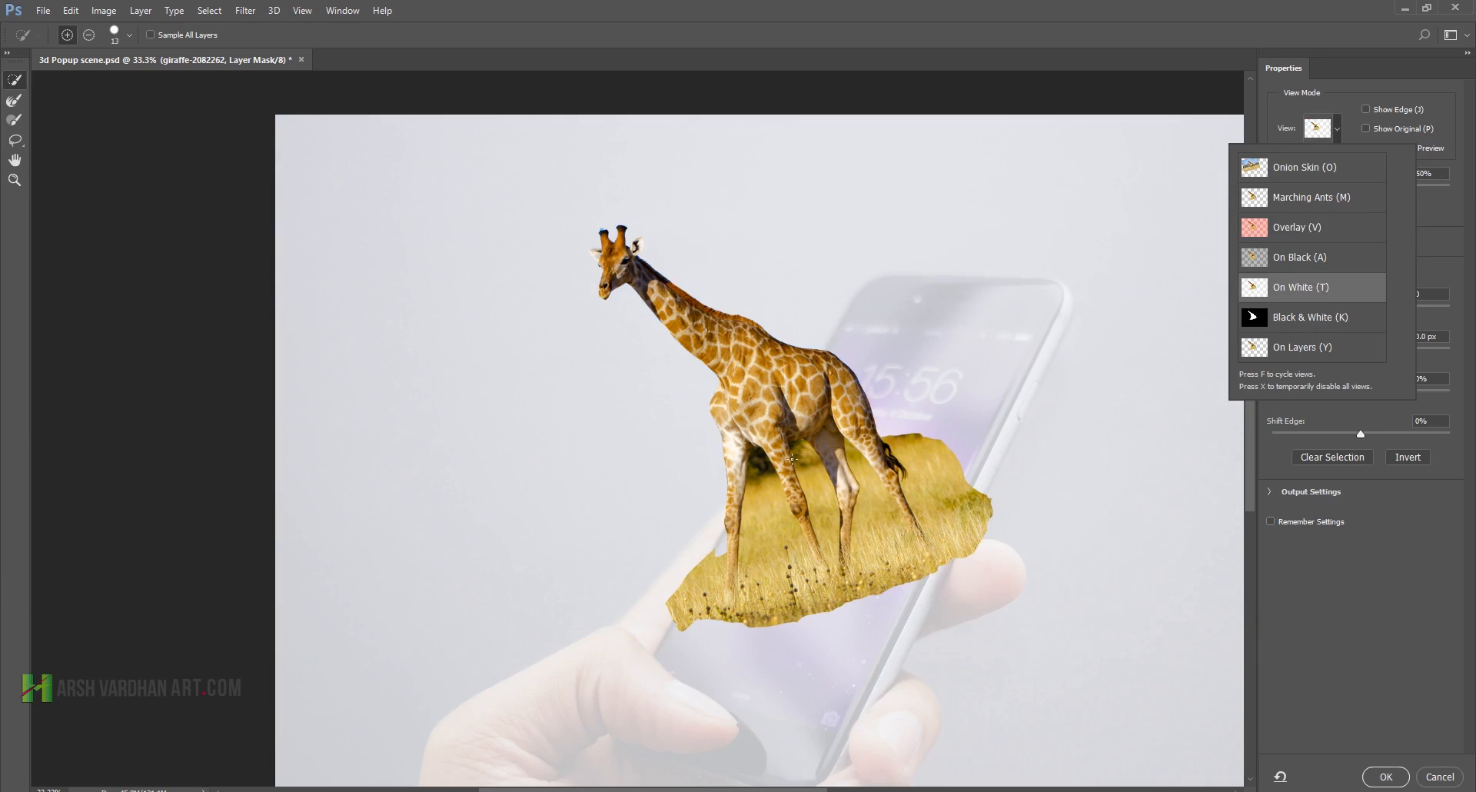
click(1420, 210)
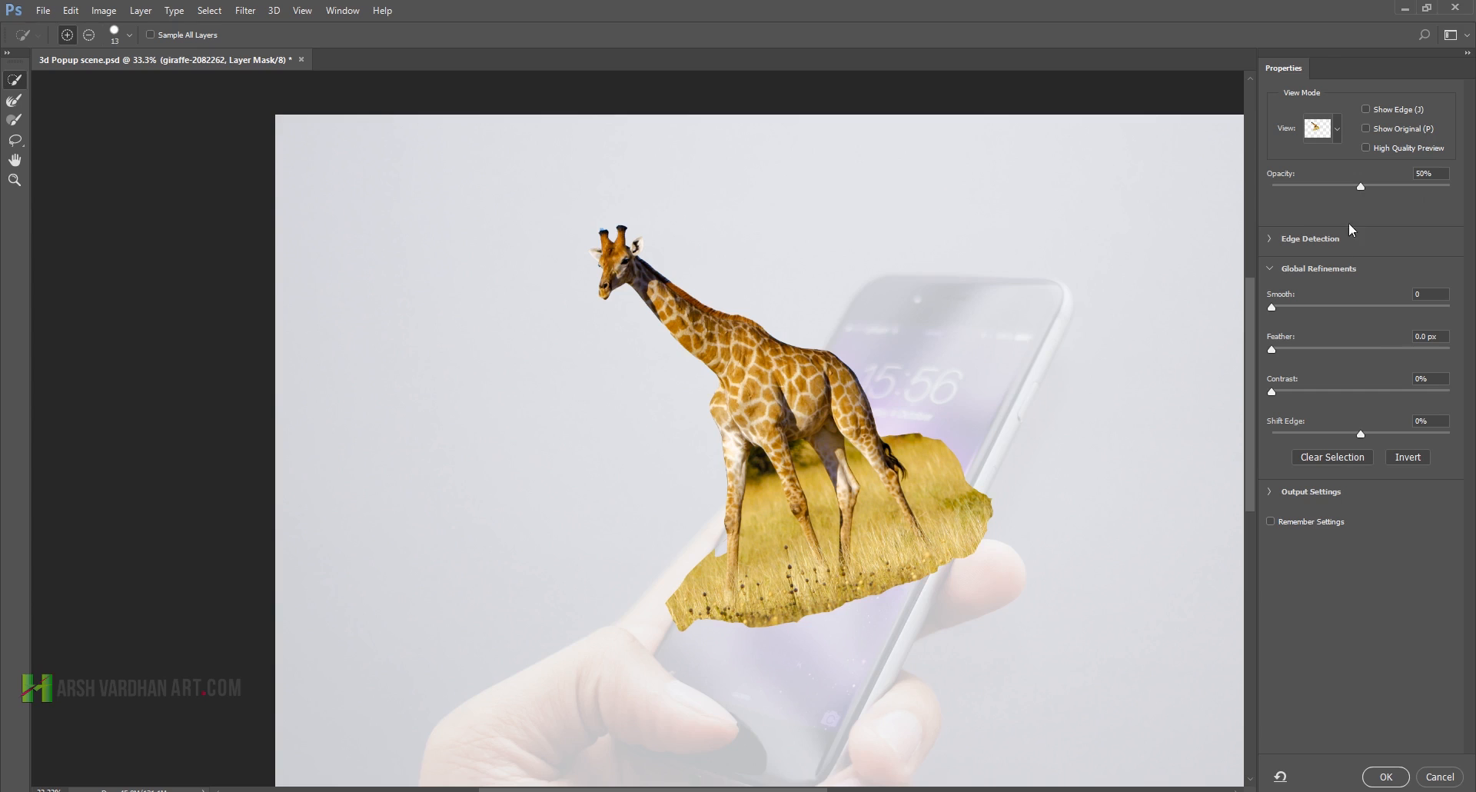
Step: Set the edge detection radius to 1 px and enable Smart Radius
click(1275, 242)
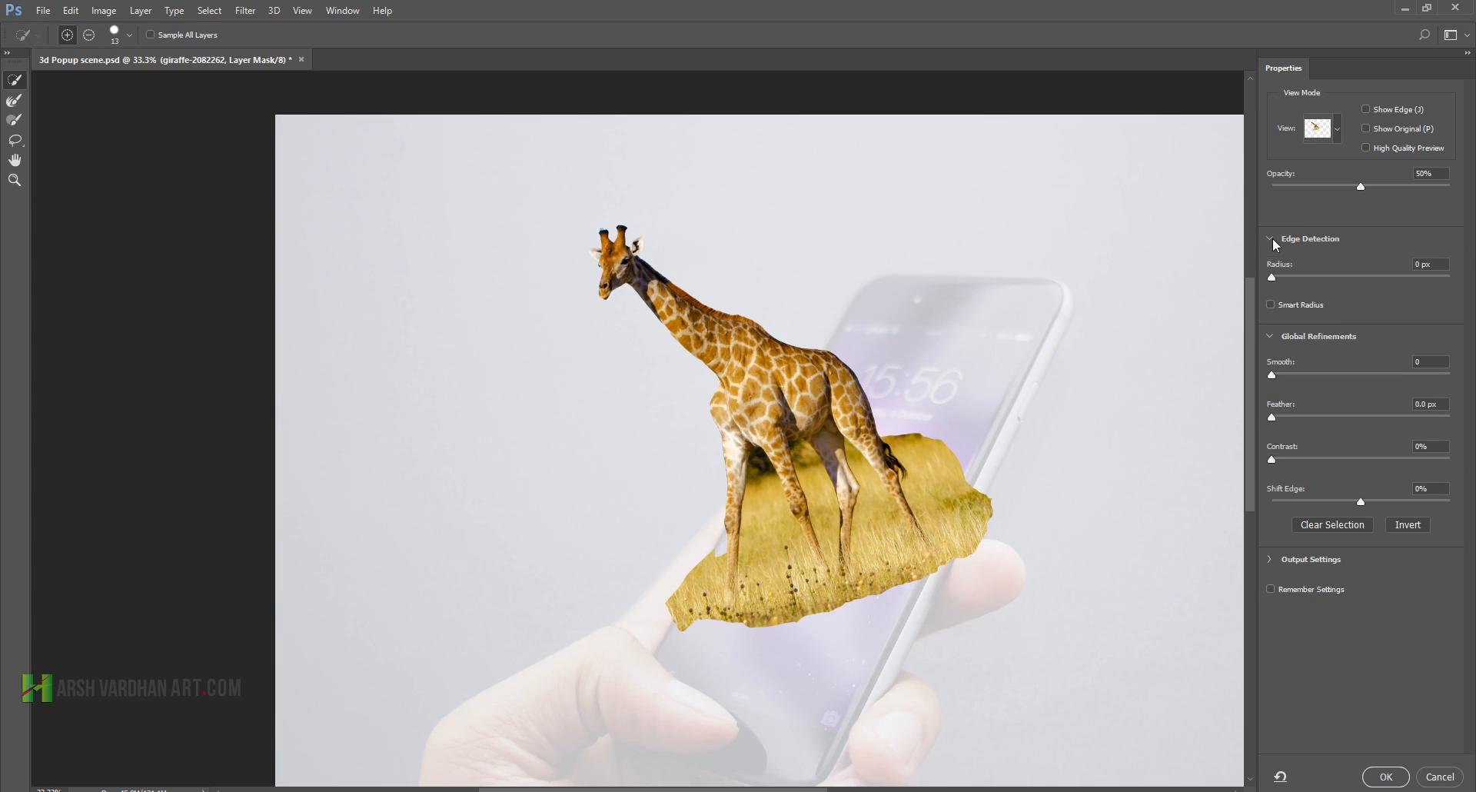
click(1272, 276)
click(1280, 277)
click(1271, 305)
Step: Refine the mask edge around the giraffe's horns, head and upper mane with the Refine Edge Brush
key(ctrl+space)
drag(600, 229, 761, 292)
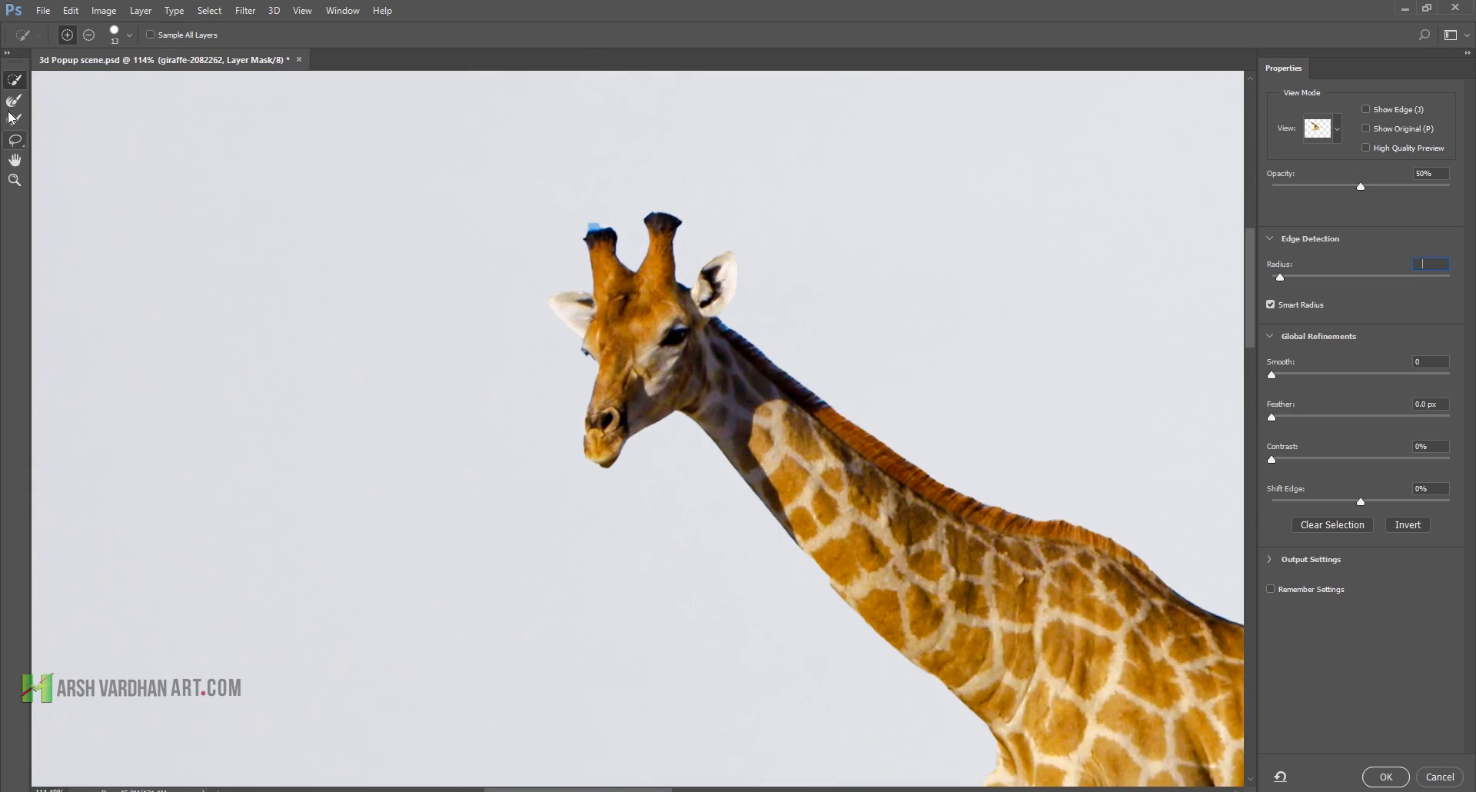
click(14, 105)
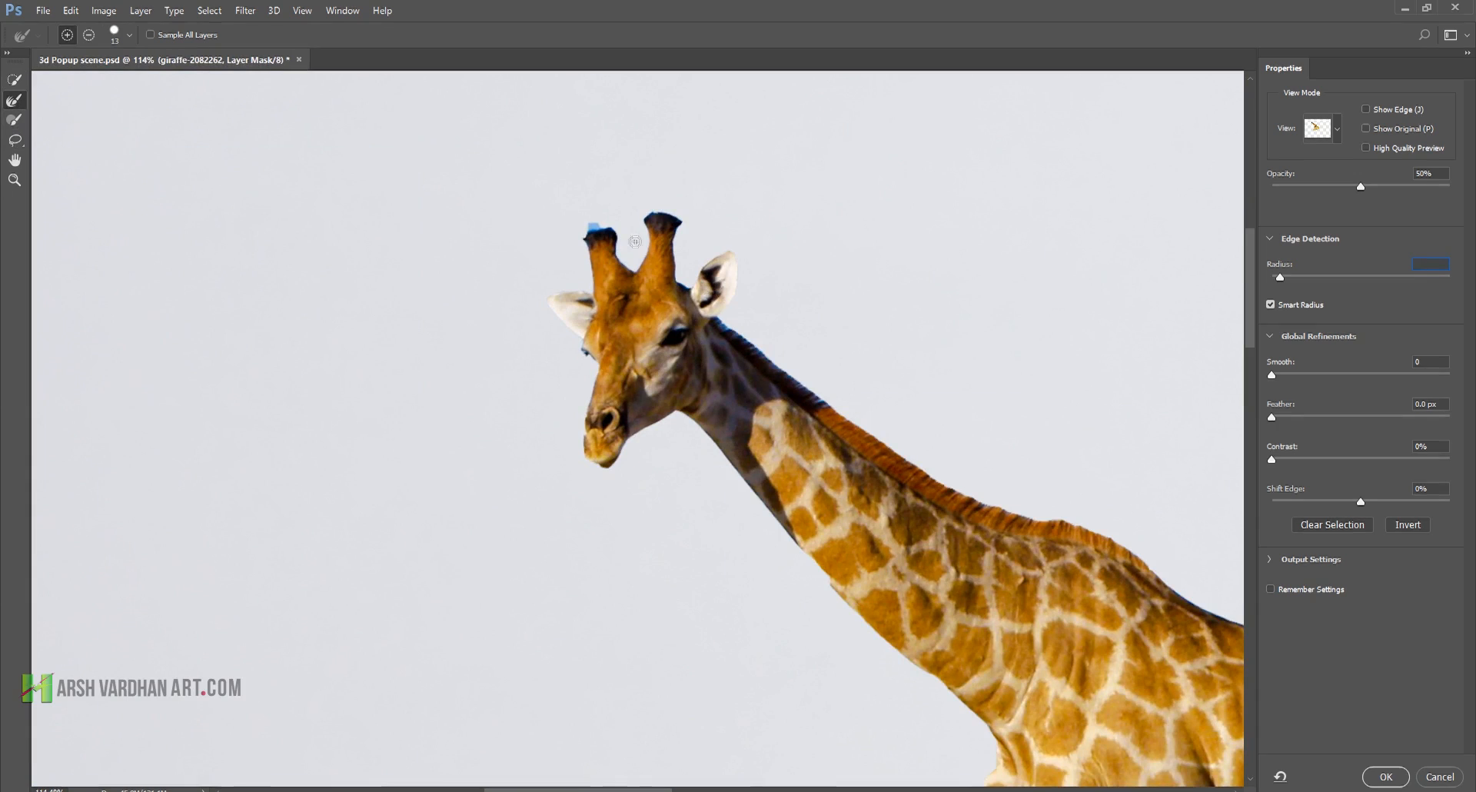
mouse_move(605, 231)
mouse_down()
mouse_move(589, 229)
mouse_move(619, 227)
mouse_up()
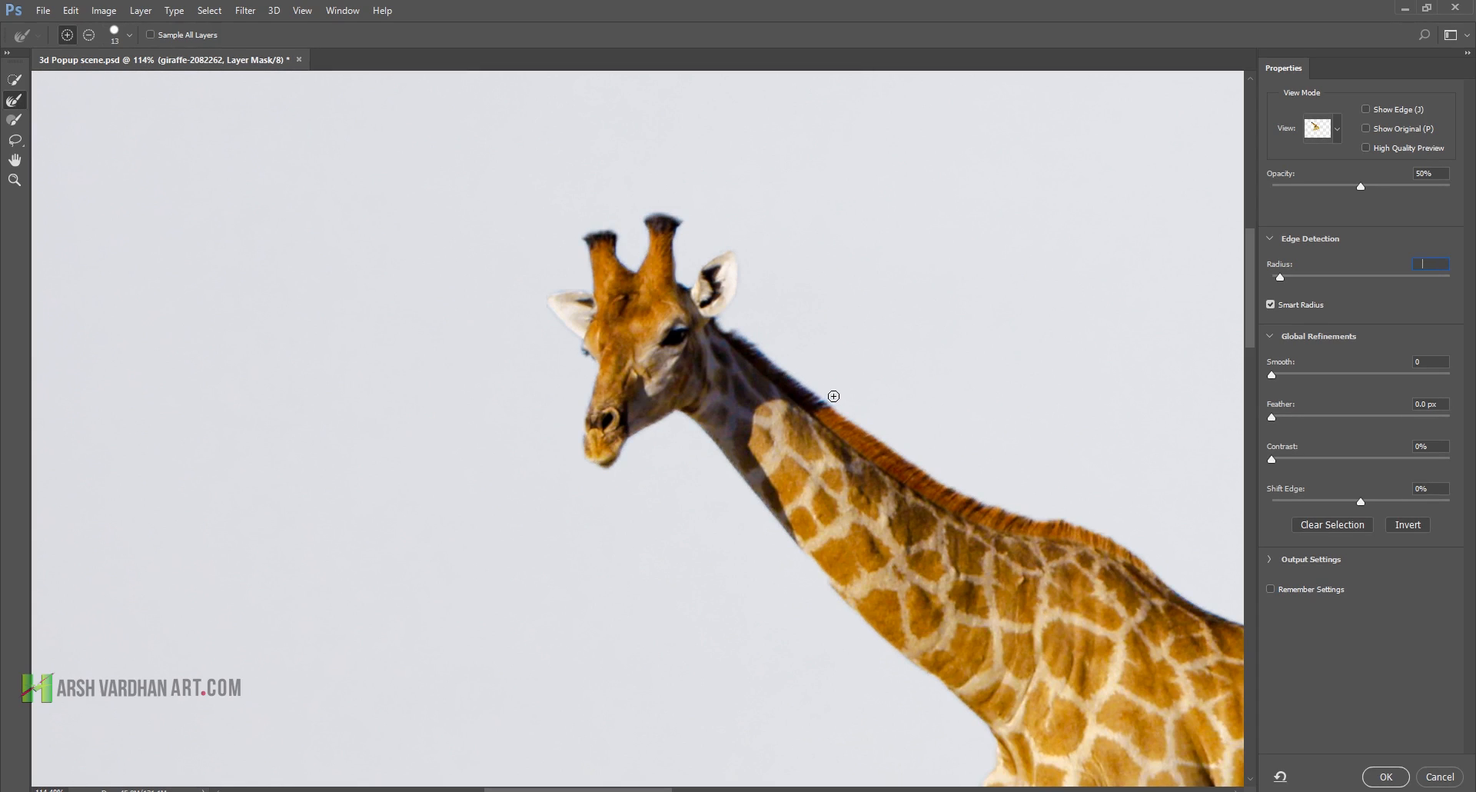
Step: Refine the mask edge along the rest of the giraffe's mane and down its back with the Refine Edge Brush
mouse_move(933, 507)
mouse_down()
mouse_move(603, 329)
mouse_move(410, 252)
mouse_move(609, 341)
mouse_up()
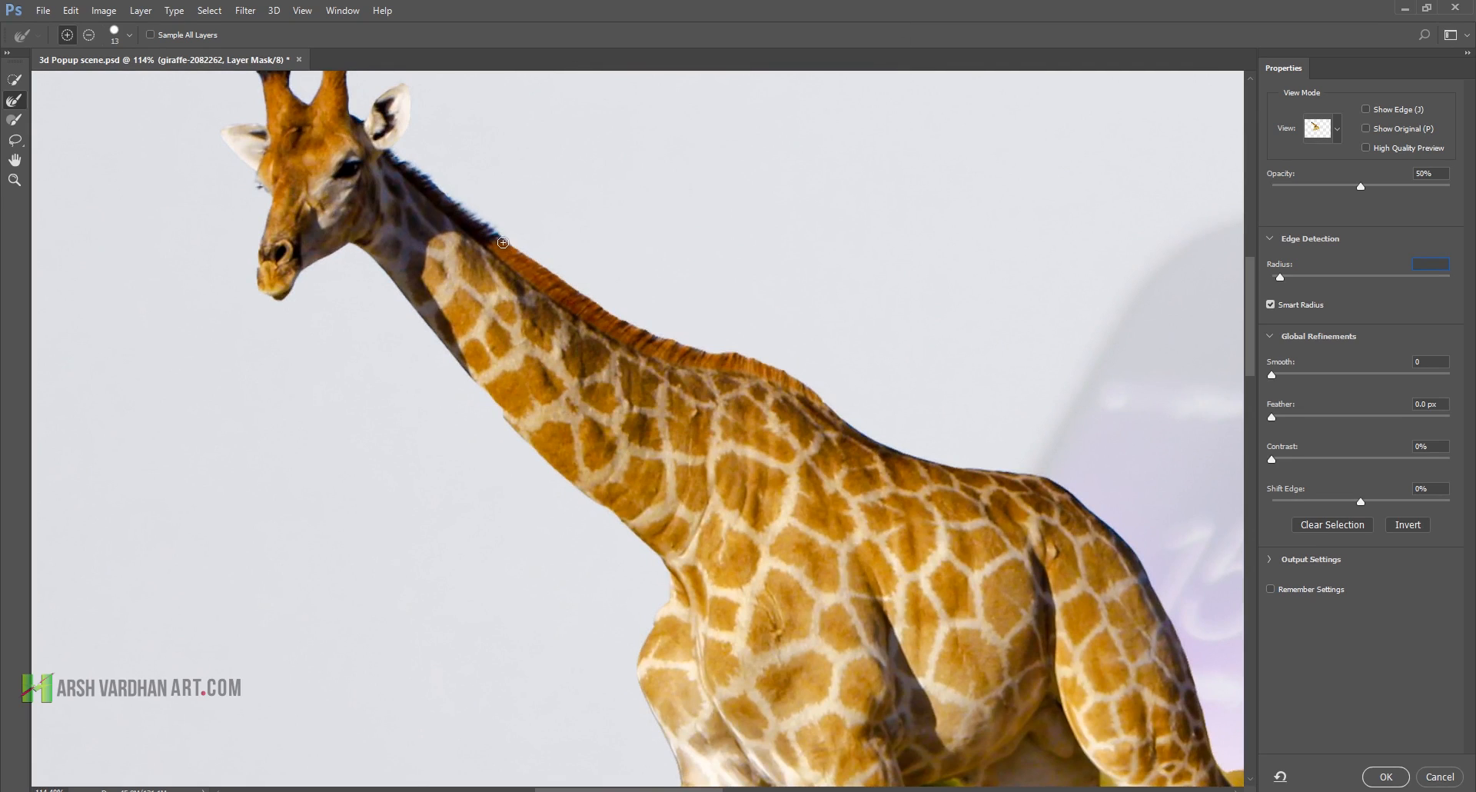
mouse_move(515, 250)
mouse_down()
mouse_move(657, 337)
mouse_move(768, 371)
mouse_move(919, 458)
mouse_up()
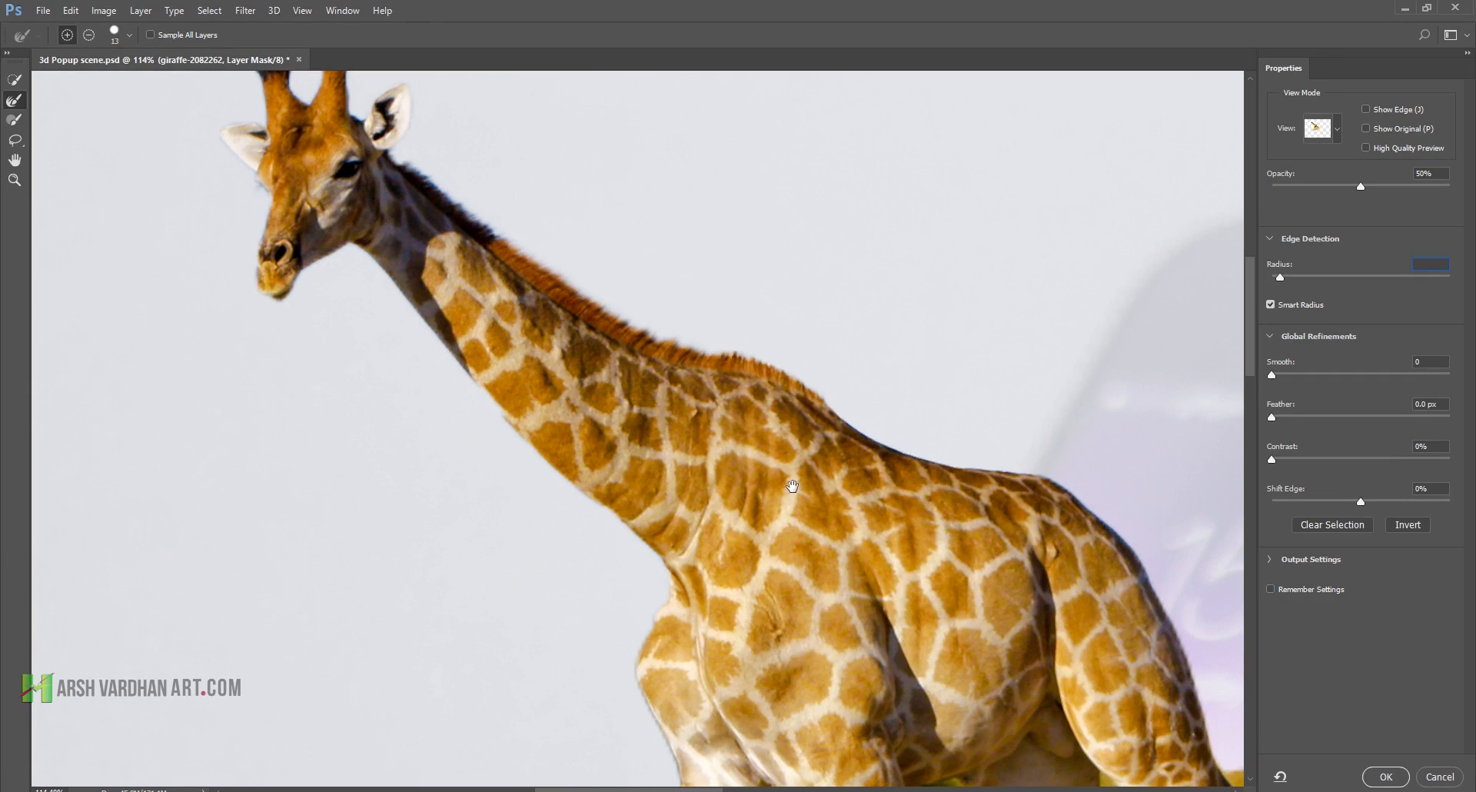
drag(778, 478, 402, 156)
drag(530, 328, 465, 214)
drag(294, 343, 565, 426)
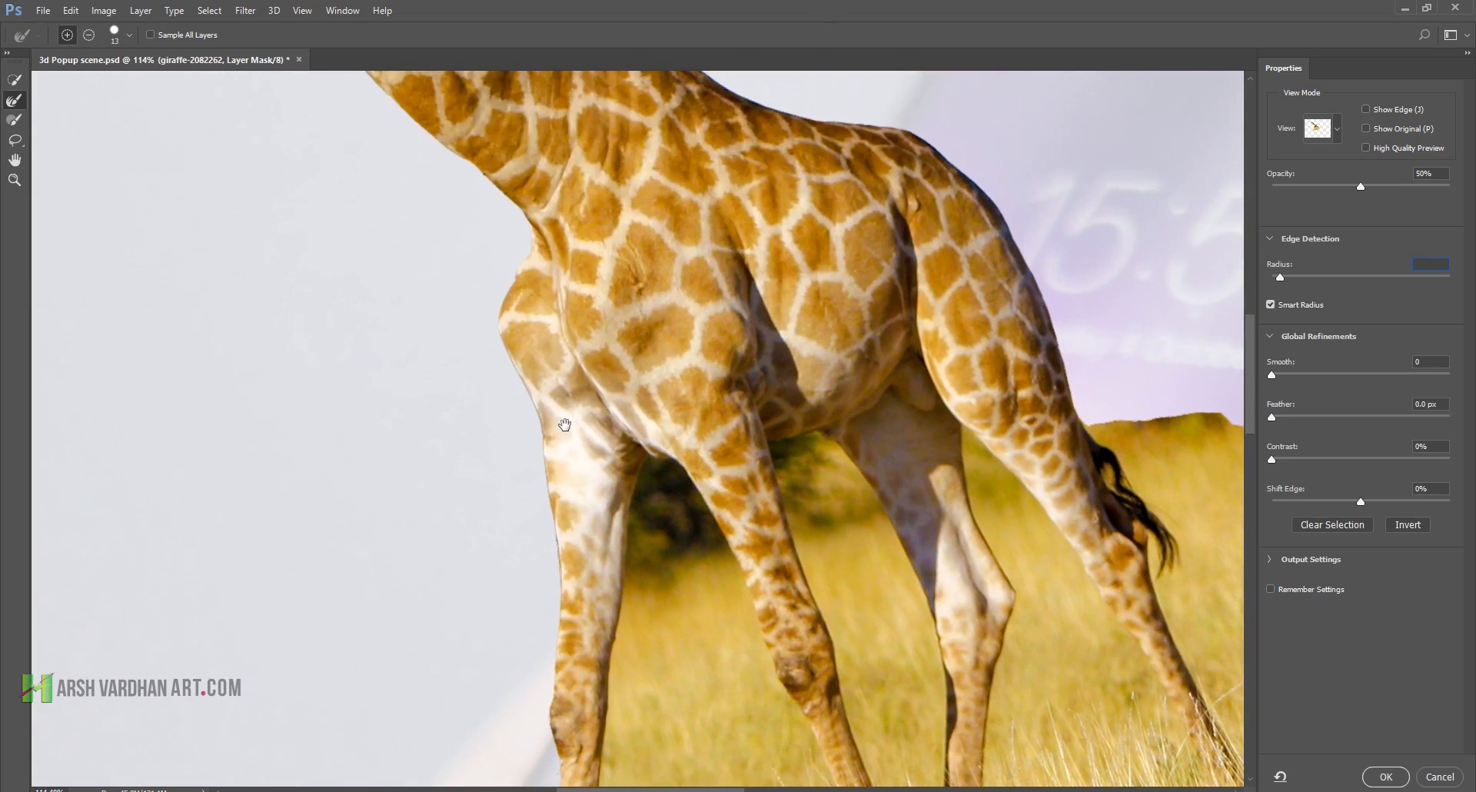
drag(539, 323, 587, 505)
drag(489, 293, 514, 402)
drag(370, 291, 397, 361)
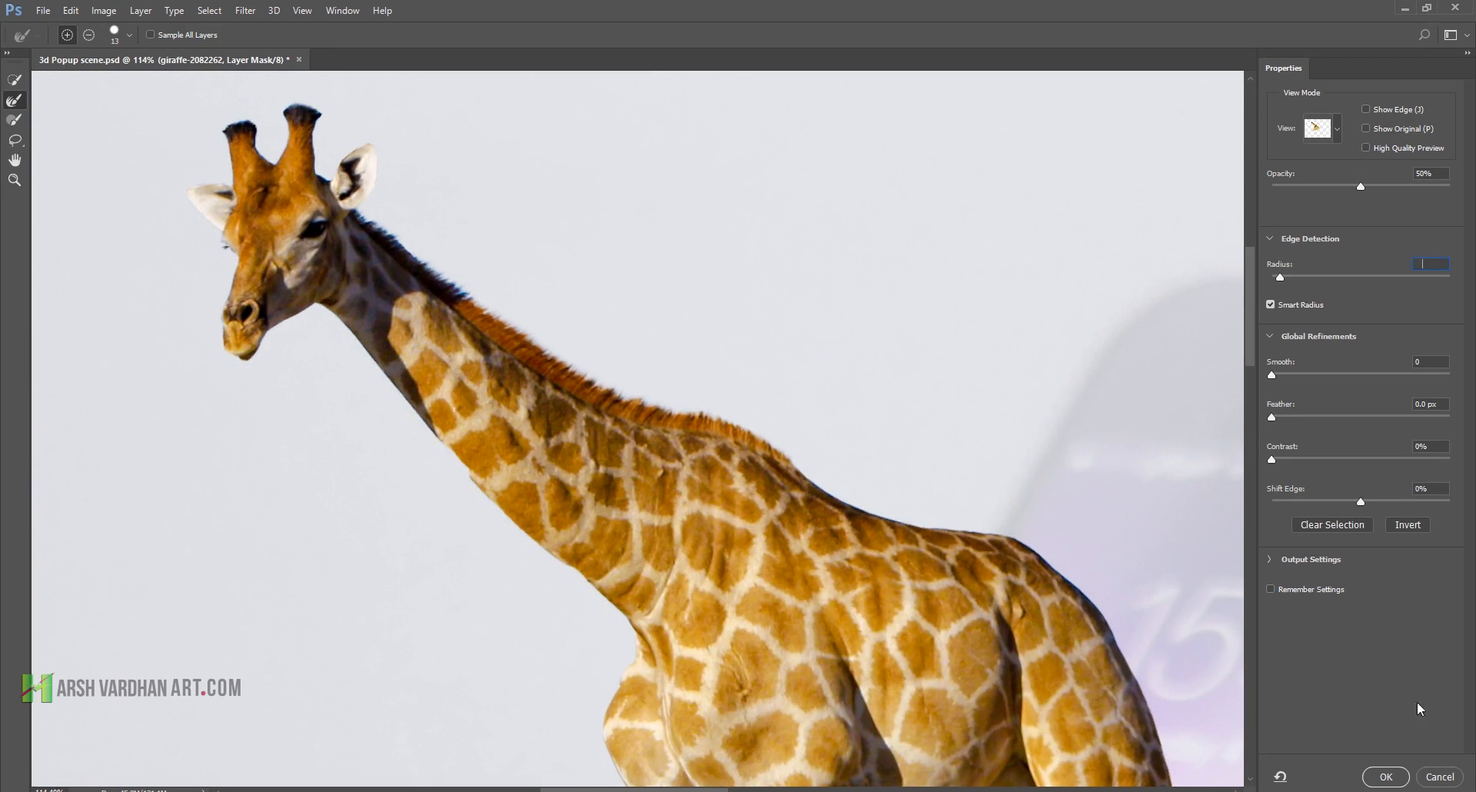
Step: Set the mask's Smooth to 3, Feather to 0.5 px and Contrast to 6%, and show the output settings
click(1401, 782)
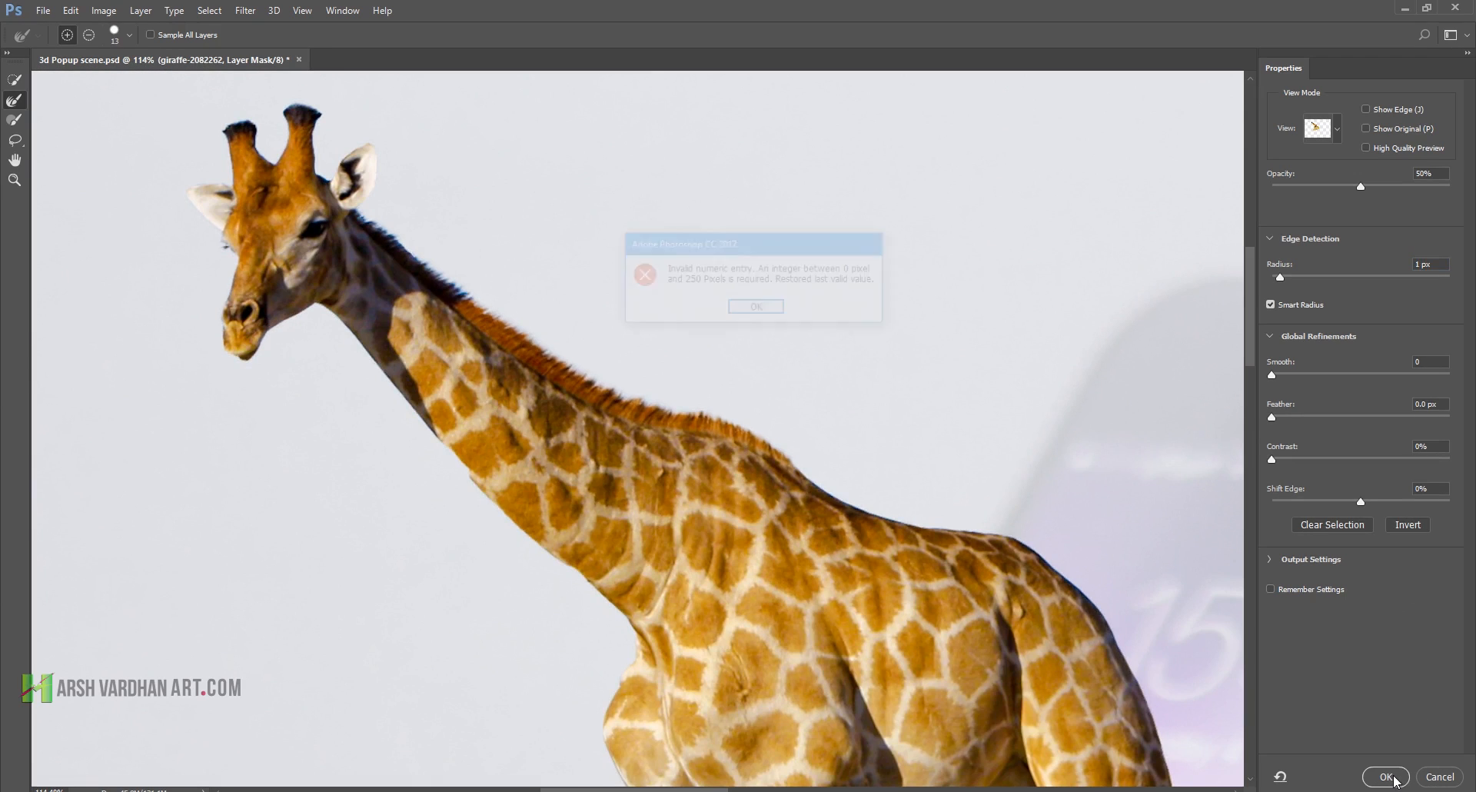
click(756, 309)
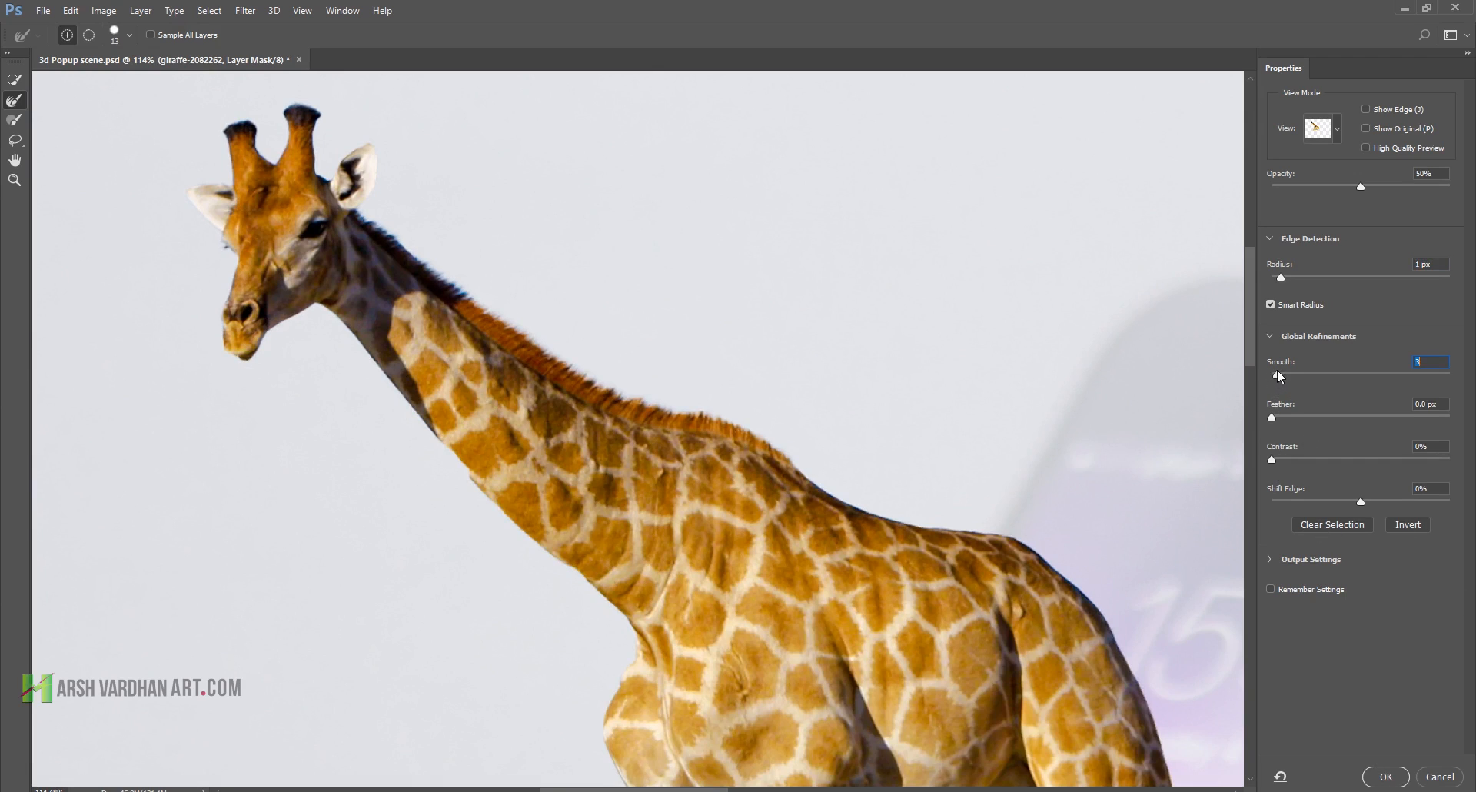
drag(1280, 417, 1276, 413)
drag(1274, 461, 1287, 460)
click(1273, 558)
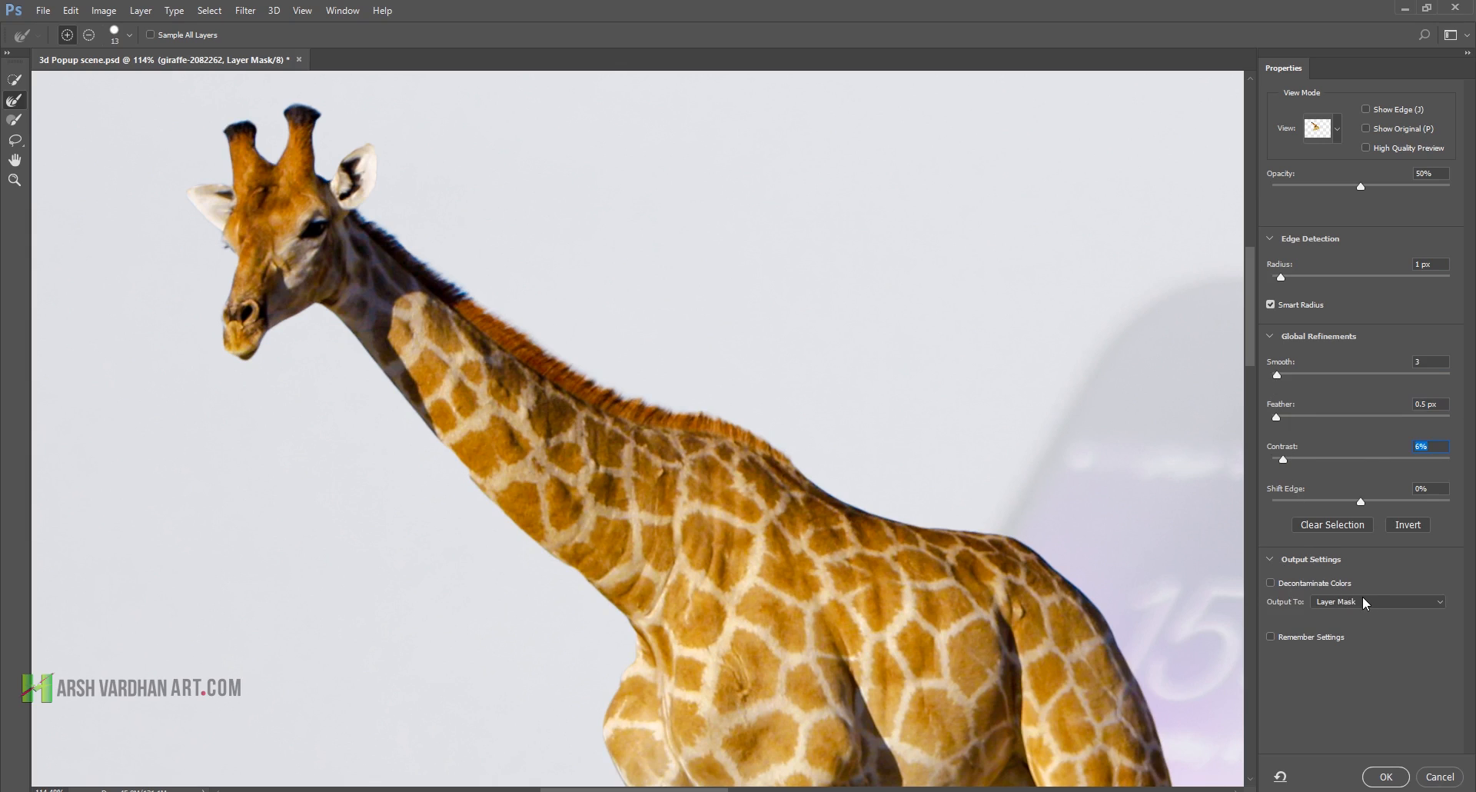
Step: Output the refined giraffe selection to a new layer with a layer mask
click(1363, 598)
click(1351, 642)
click(1385, 777)
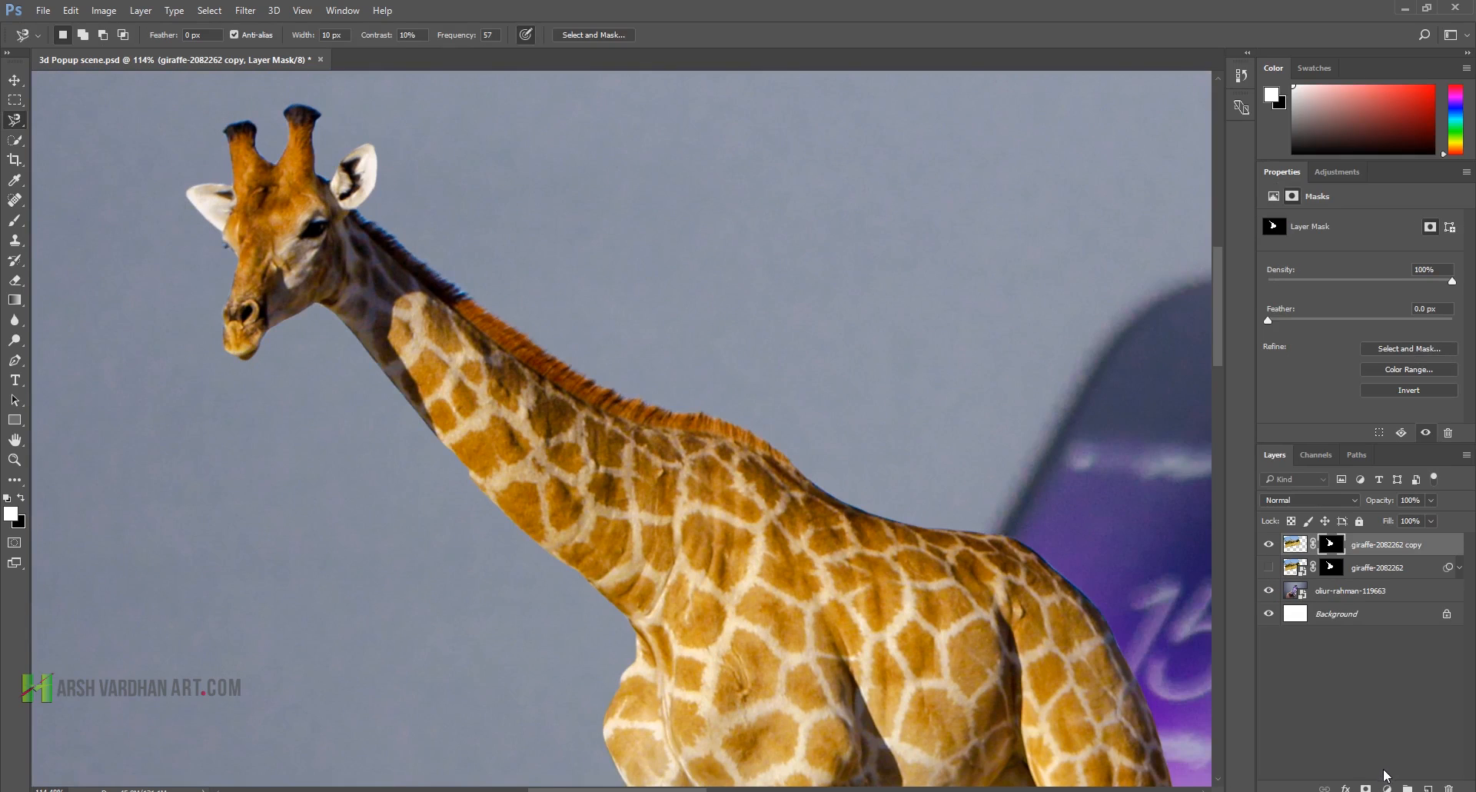
Step: Check the giraffe cutout, hide the giraffe-2082262 copy layer and save the document
scroll(664, 453, down, 4)
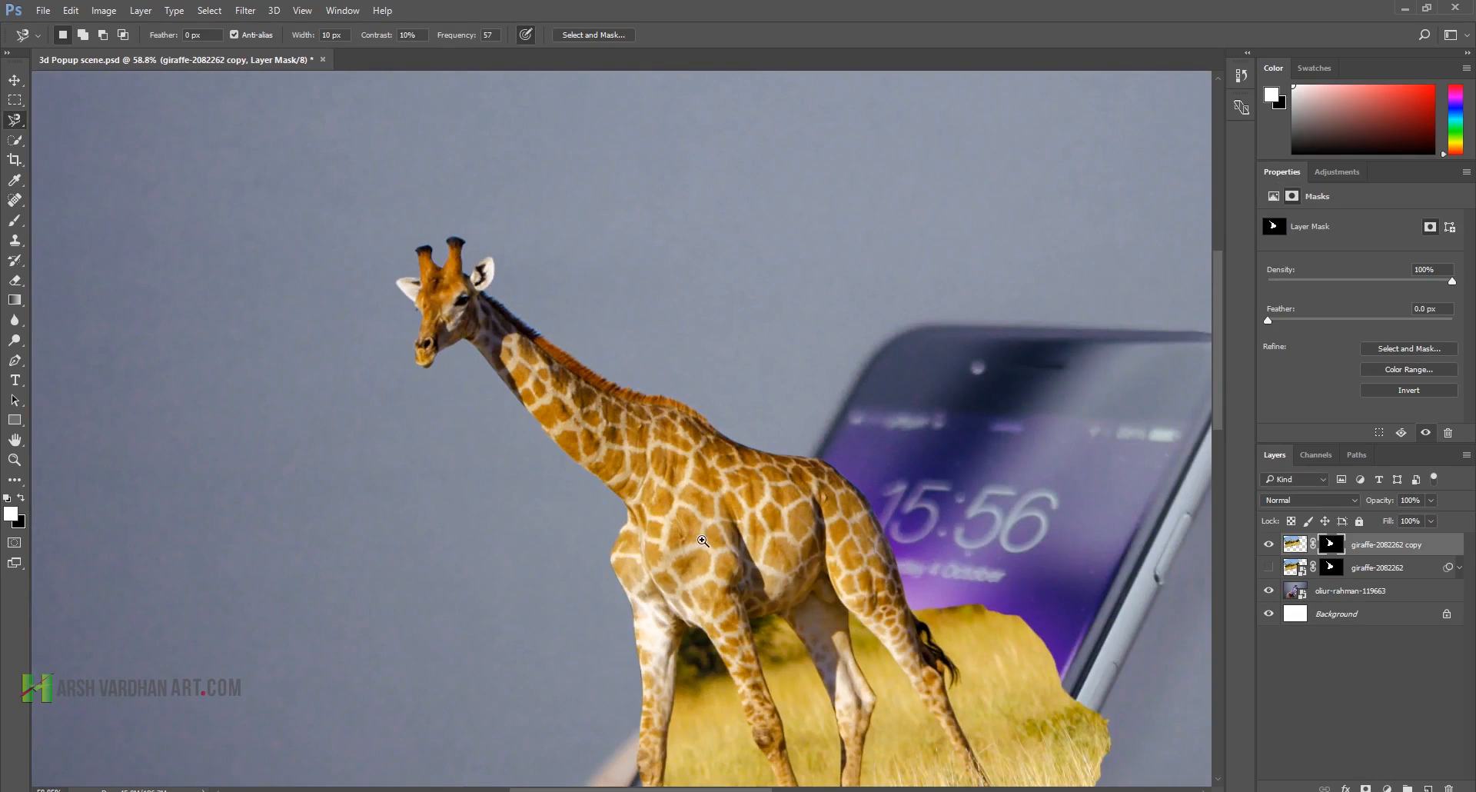
scroll(704, 540, down, 3)
scroll(683, 565, up, 3)
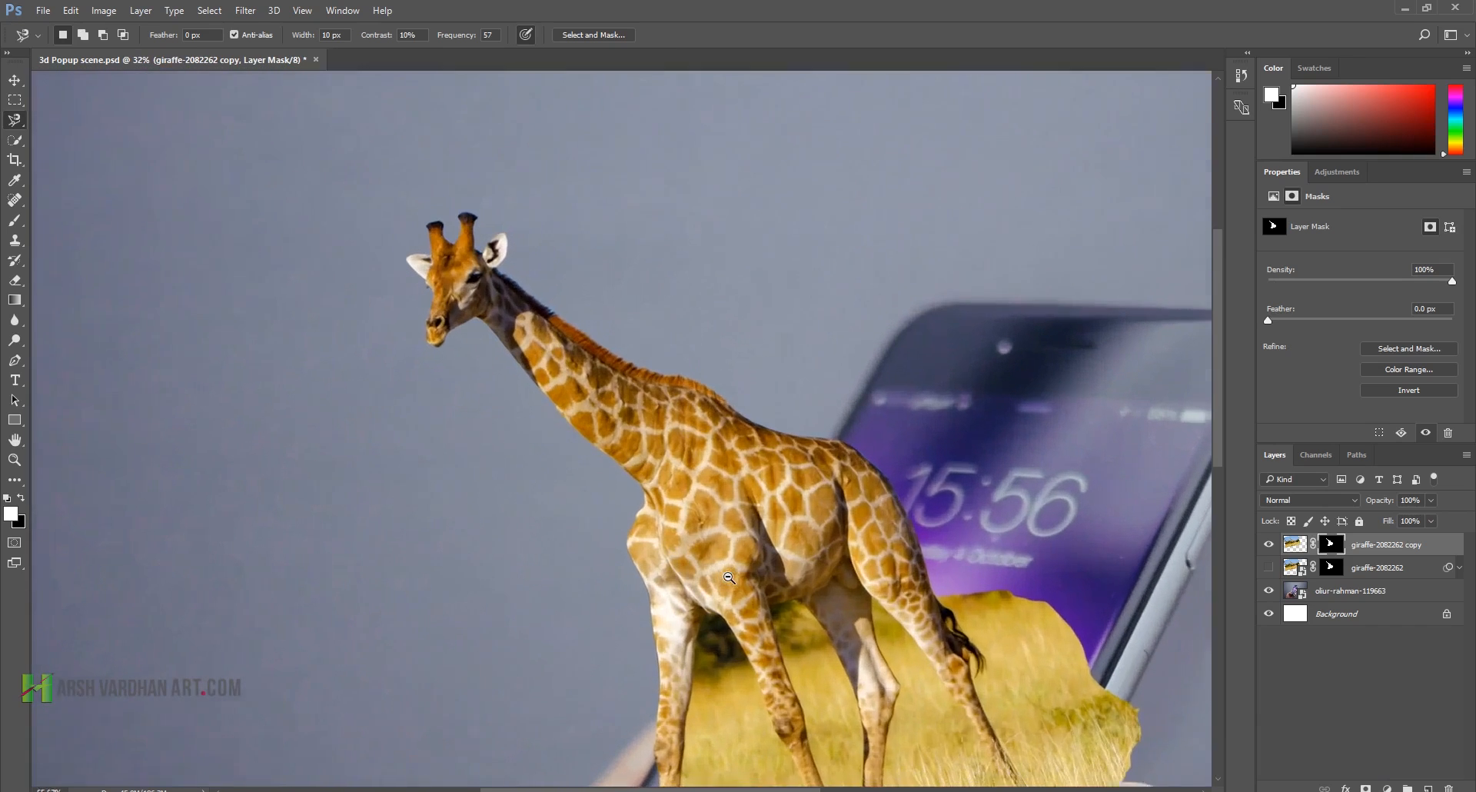
scroll(734, 579, up, 3)
scroll(828, 543, down, 4)
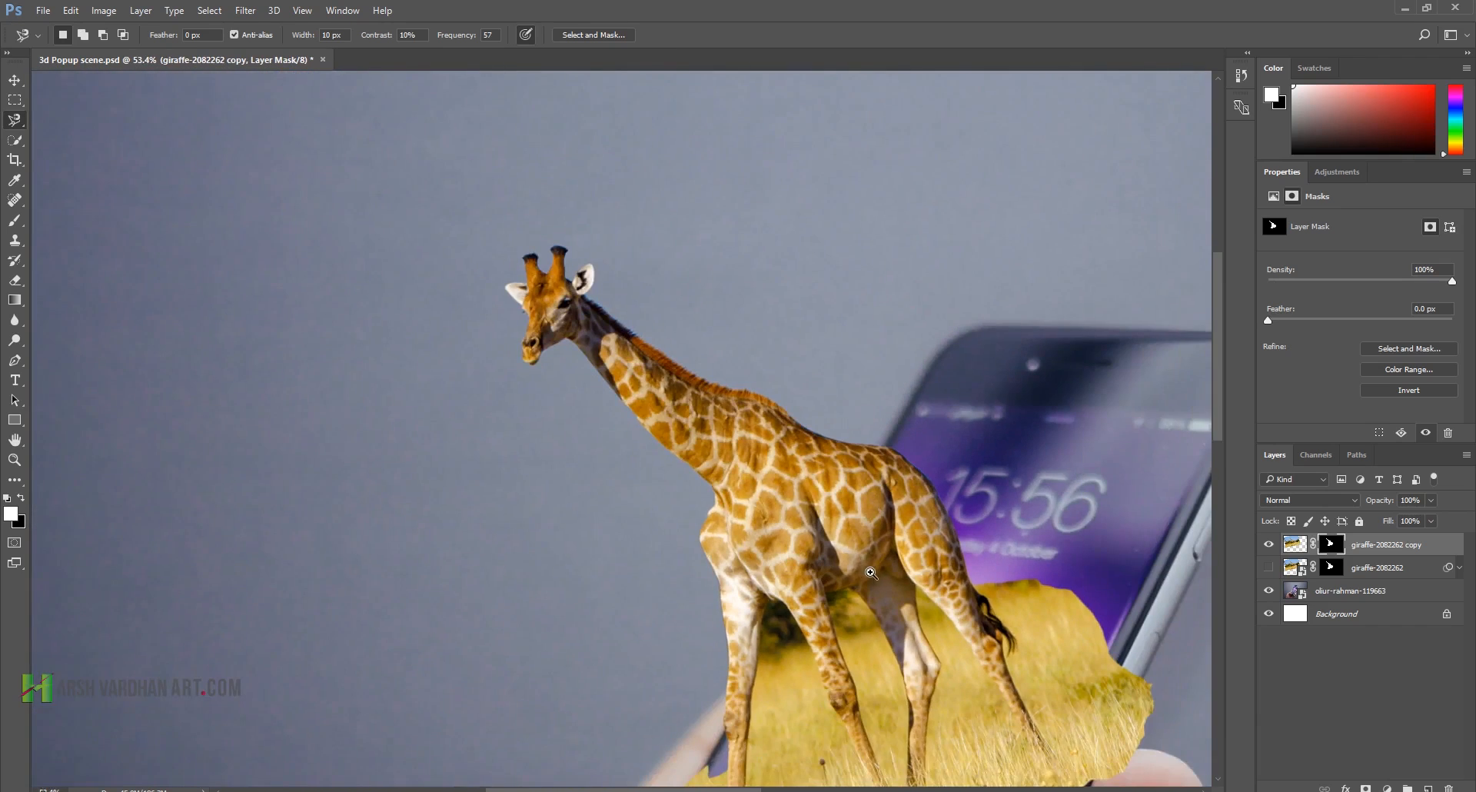
mouse_move(846, 611)
mouse_down()
mouse_move(780, 442)
mouse_move(707, 484)
mouse_move(881, 492)
mouse_up()
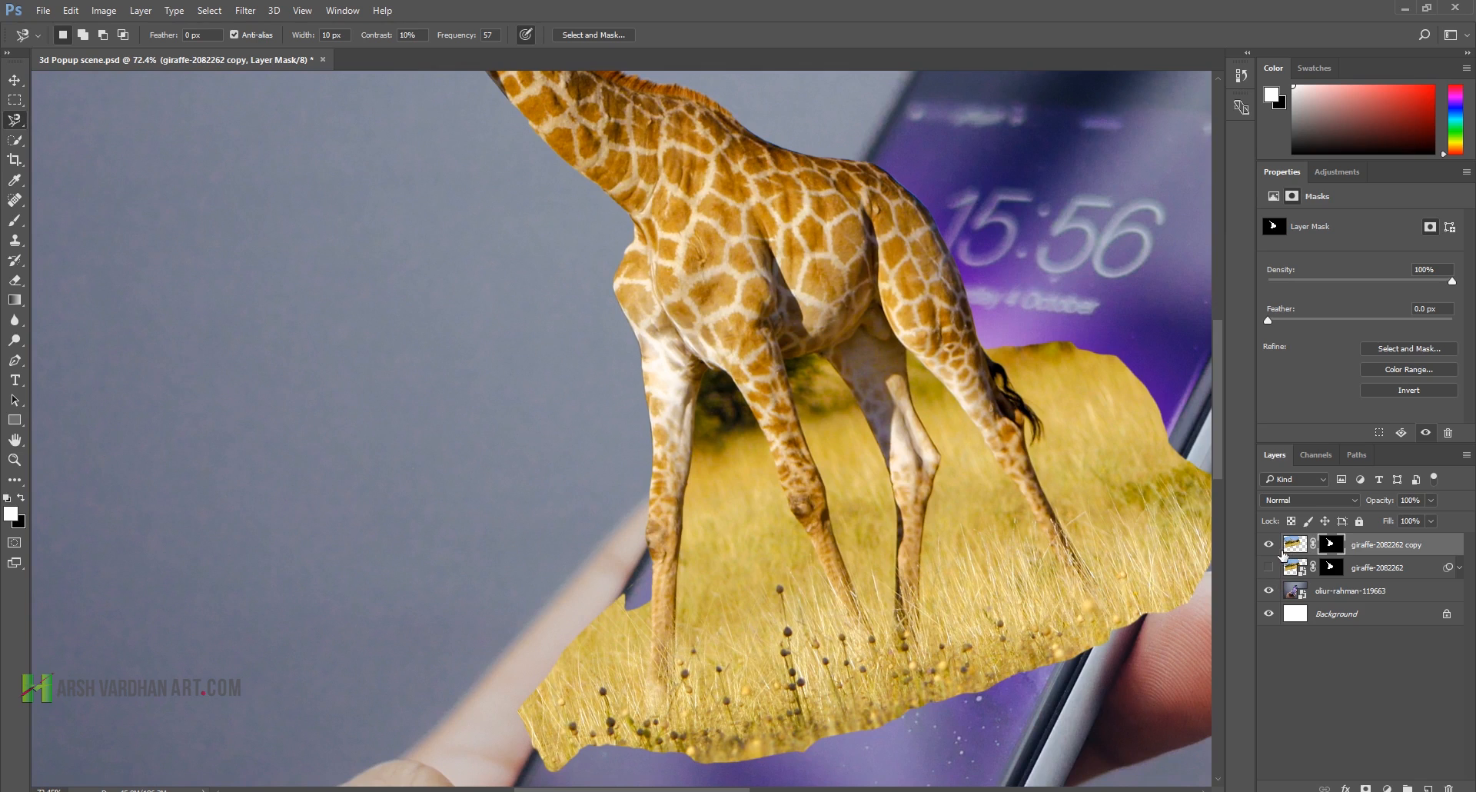
click(1269, 544)
key(ctrl+s)
Step: Outline the phone's screen with a closed Polygonal Lasso selection, from the thumb up to the top edge and back down
drag(855, 423, 796, 421)
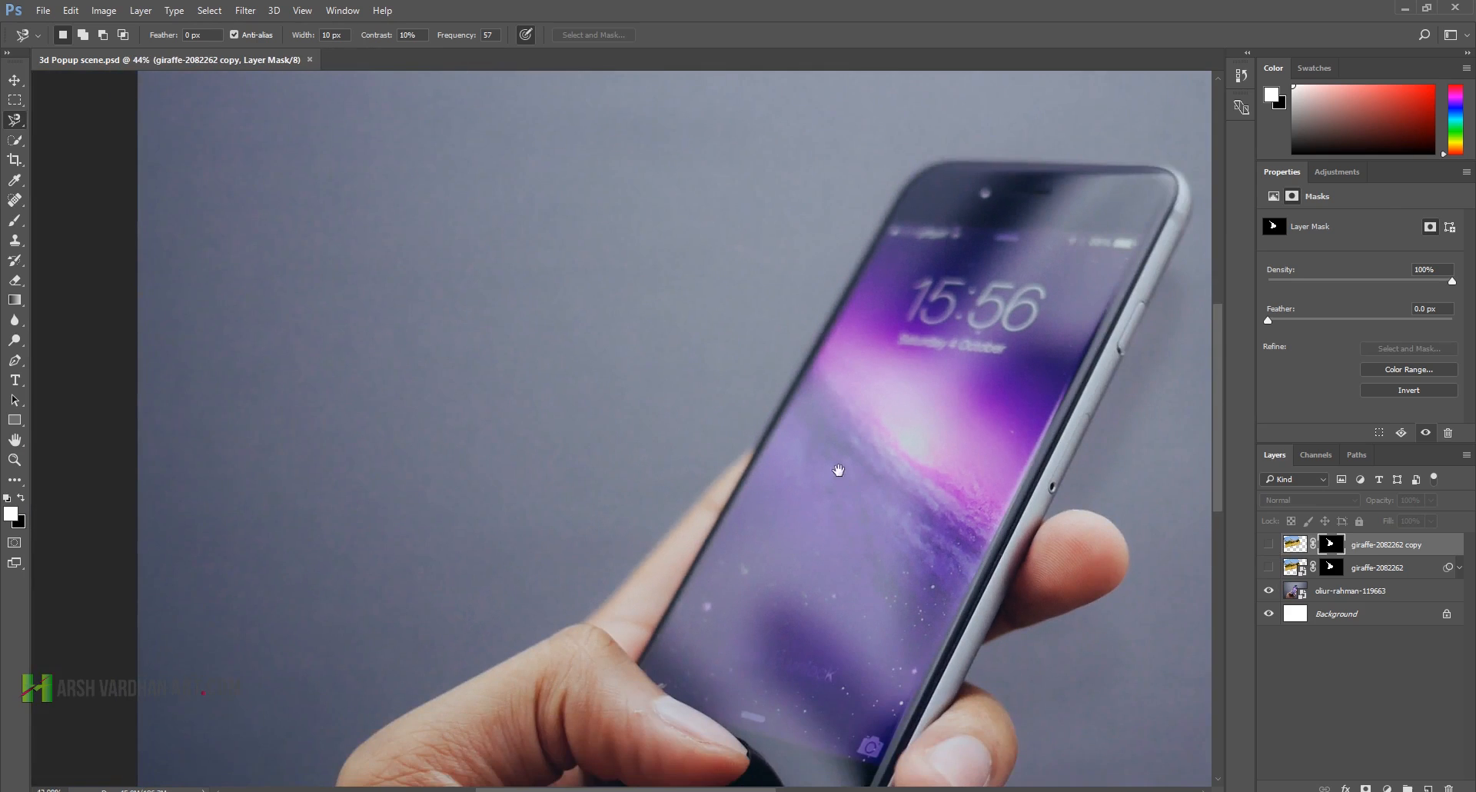
drag(859, 495, 736, 352)
right_click(14, 120)
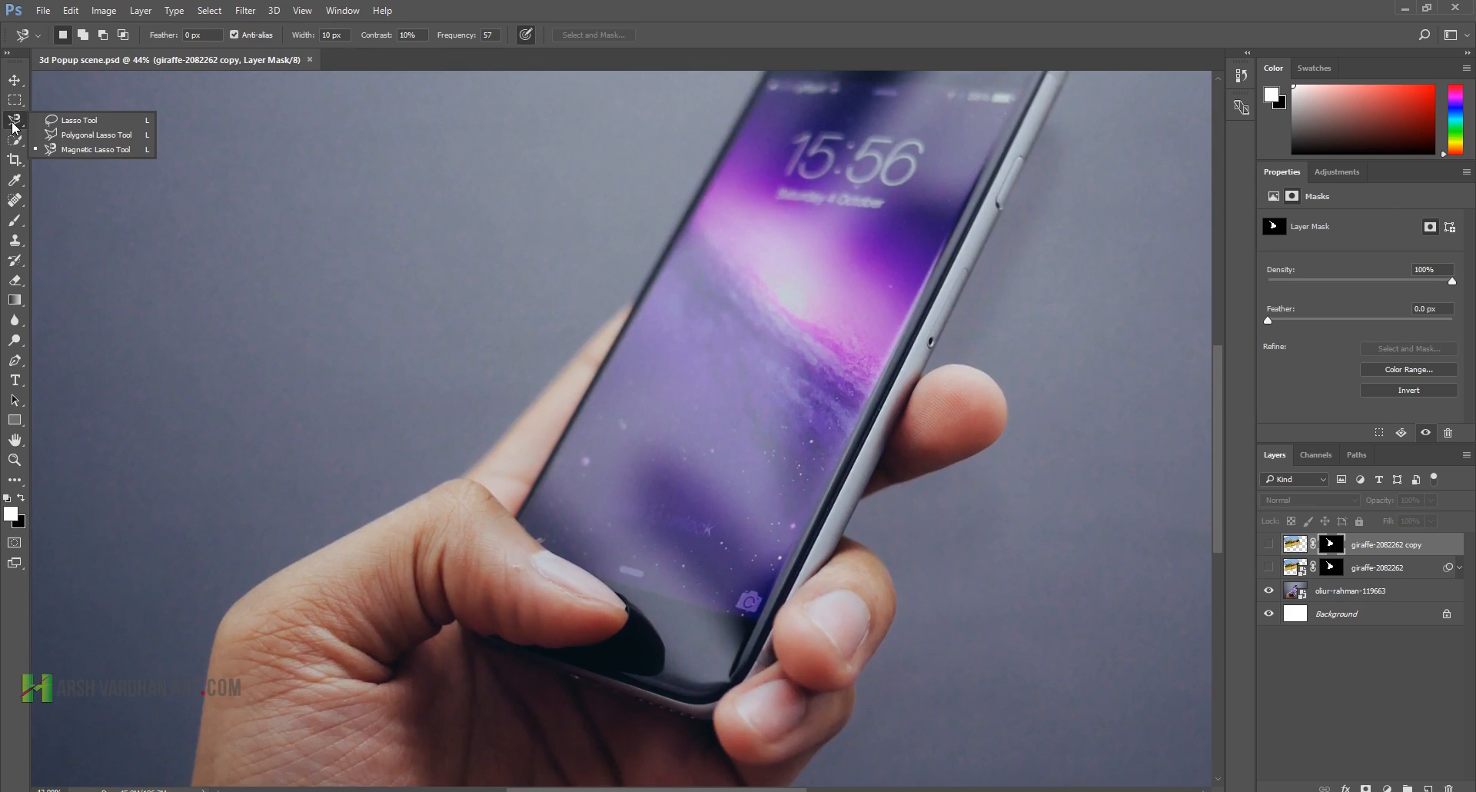
click(84, 138)
scroll(855, 372, down, 3)
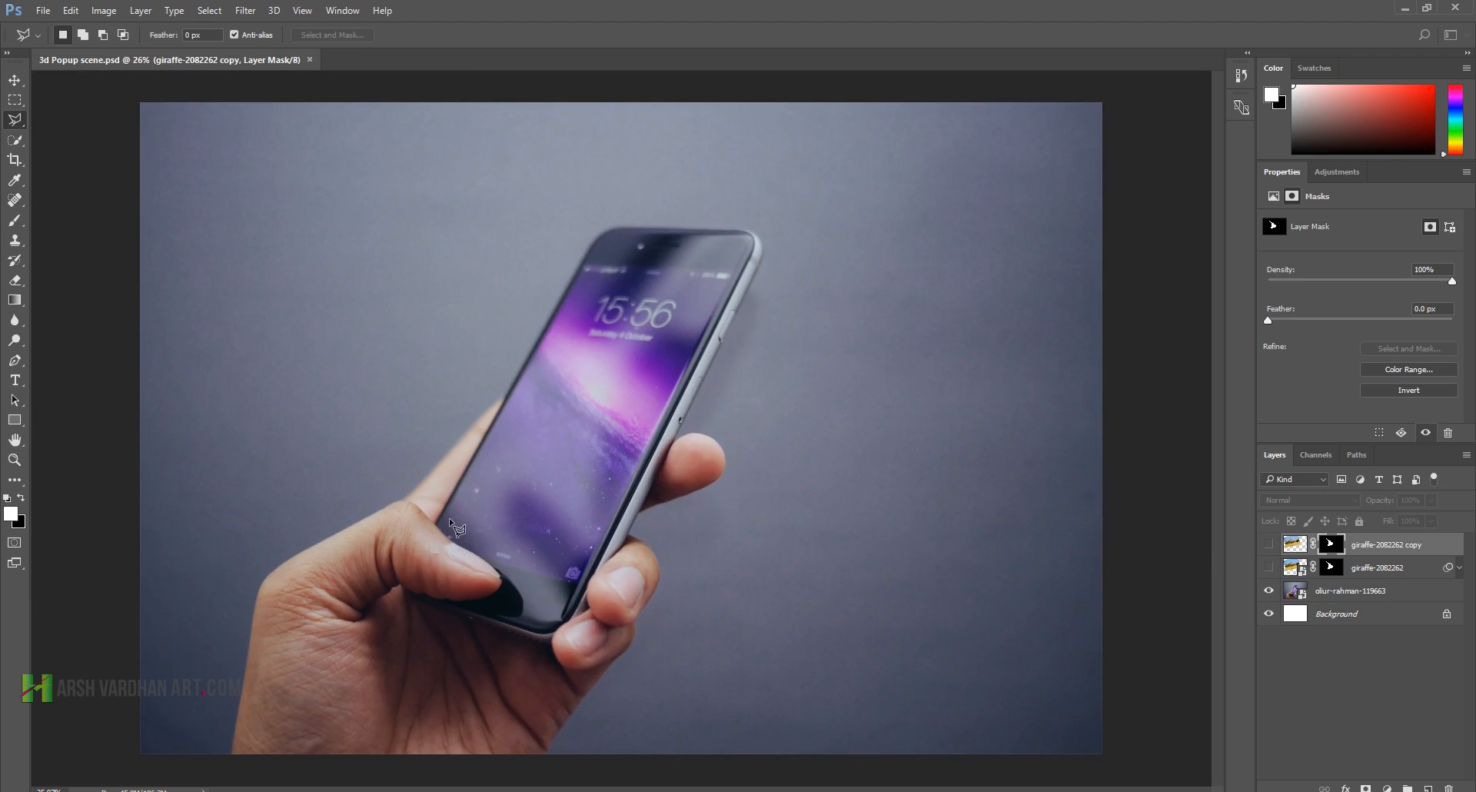
click(437, 526)
click(596, 236)
click(615, 229)
click(742, 231)
click(753, 244)
click(582, 582)
click(437, 526)
Step: Round the two upper corners of the phone-screen selection with small Pen tool paths turned into selections
scroll(742, 231, up, 3)
drag(702, 276, 645, 351)
key(p)
click(666, 318)
click(705, 359)
right_click(662, 350)
click(700, 407)
click(831, 238)
click(288, 316)
click(225, 337)
right_click(260, 237)
click(297, 295)
click(823, 237)
scroll(529, 231, down, 3)
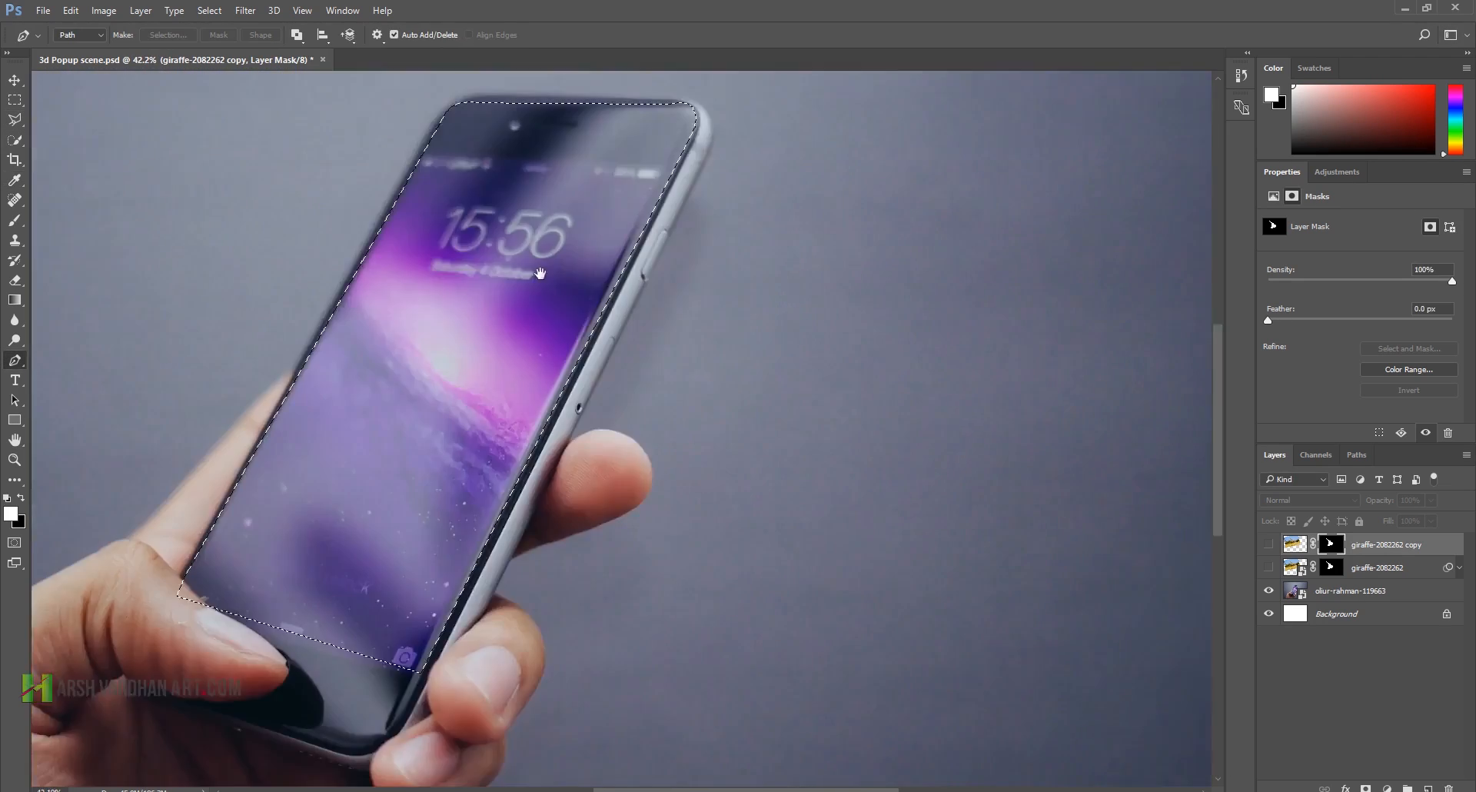
Step: Round the lower-right corner of the phone-screen selection with another Pen tool path turned into a selection
scroll(745, 274, up, 2)
scroll(745, 274, down, 2)
drag(745, 273, 593, 425)
scroll(593, 425, down, 1)
drag(579, 564, 504, 523)
scroll(503, 522, up, 4)
click(806, 615)
click(795, 624)
click(790, 627)
click(466, 523)
click(407, 448)
click(636, 489)
right_click(636, 489)
click(674, 547)
key(Return)
scroll(776, 646, up, 2)
Step: Show the giraffe-2082262 copy layer and paint its mask white with a soft 250 px brush to reveal the savanna inside the phone-screen selection
click(15, 139)
scroll(831, 615, down, 4)
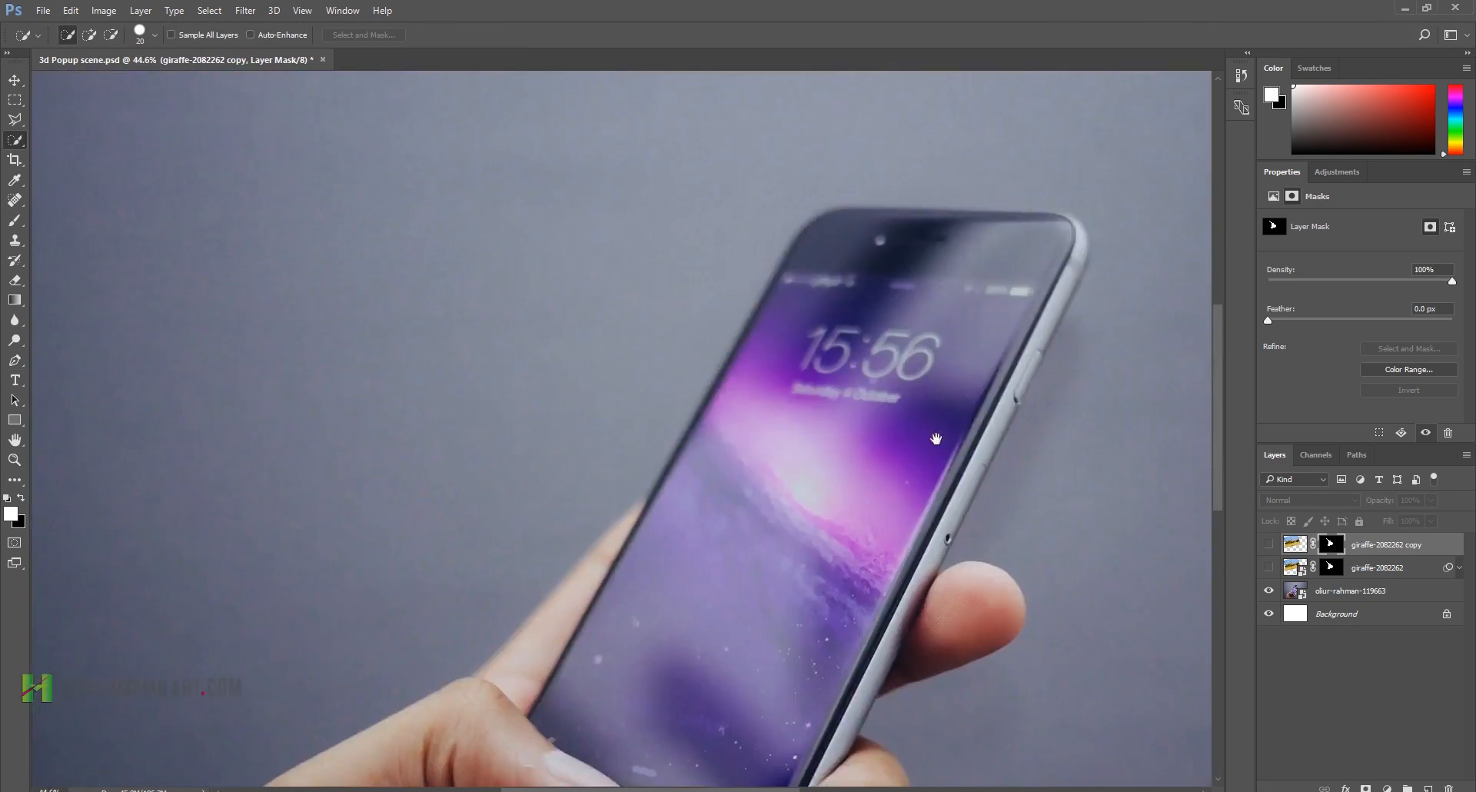
drag(761, 711, 807, 529)
scroll(808, 529, down, 2)
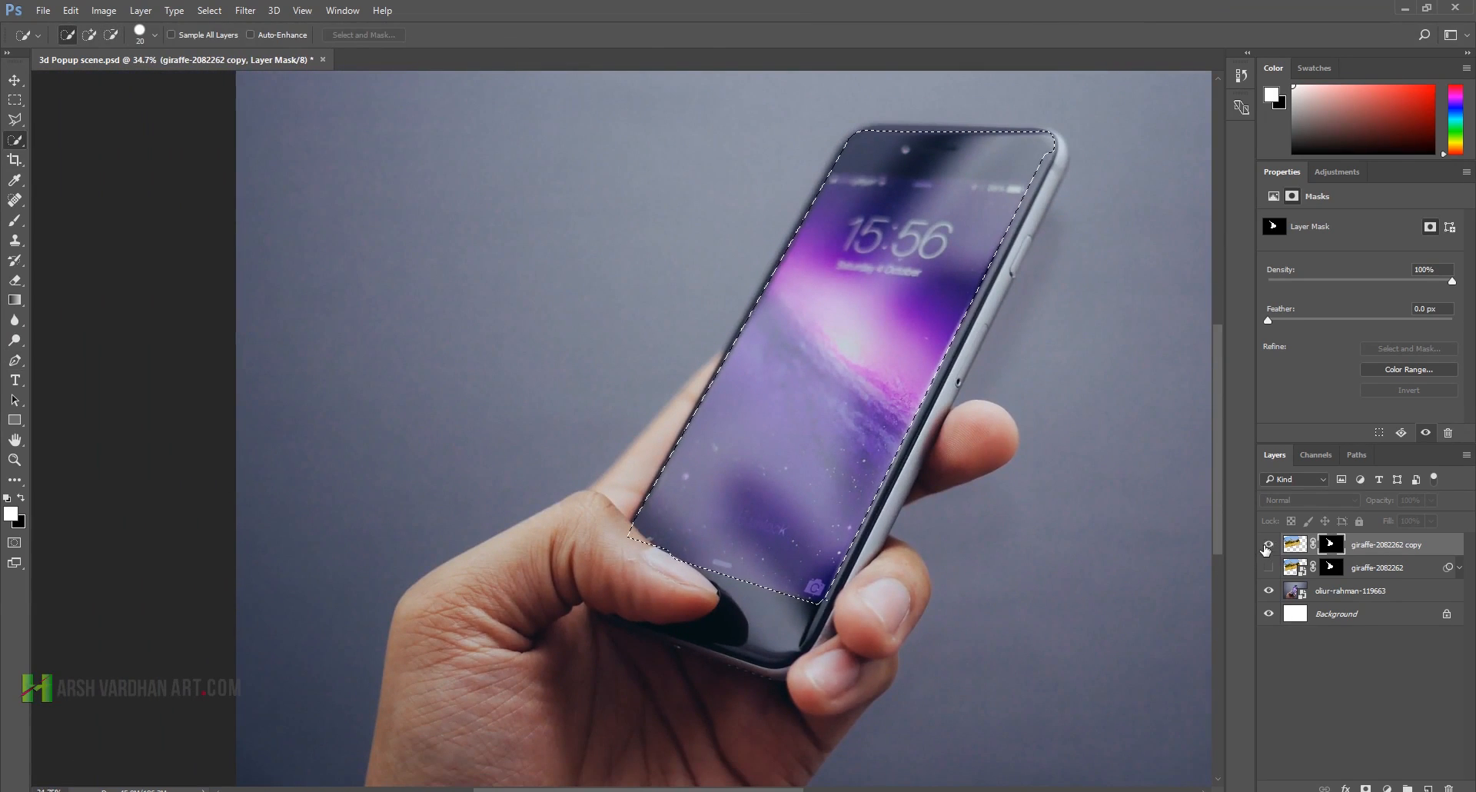
click(1269, 545)
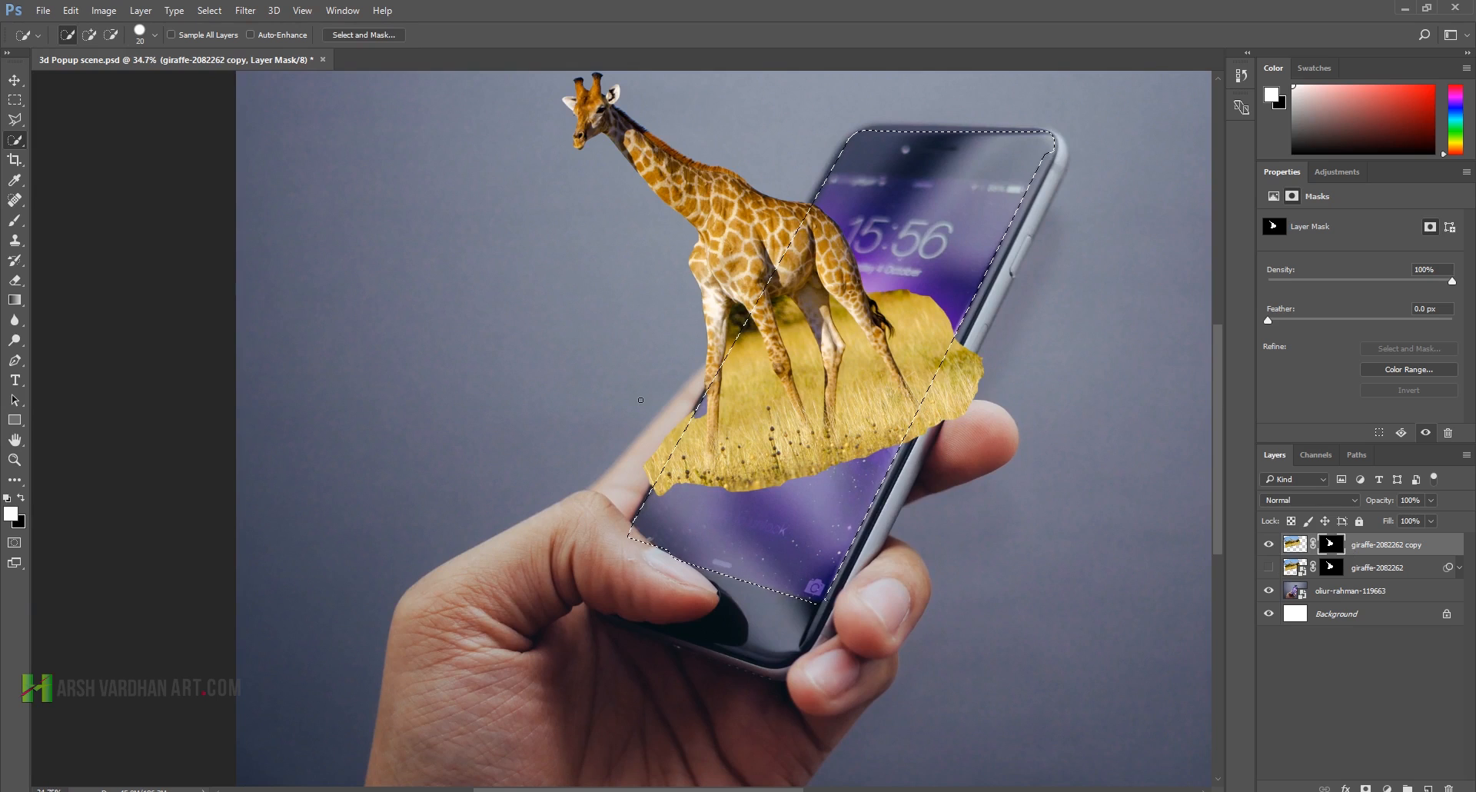
key(b)
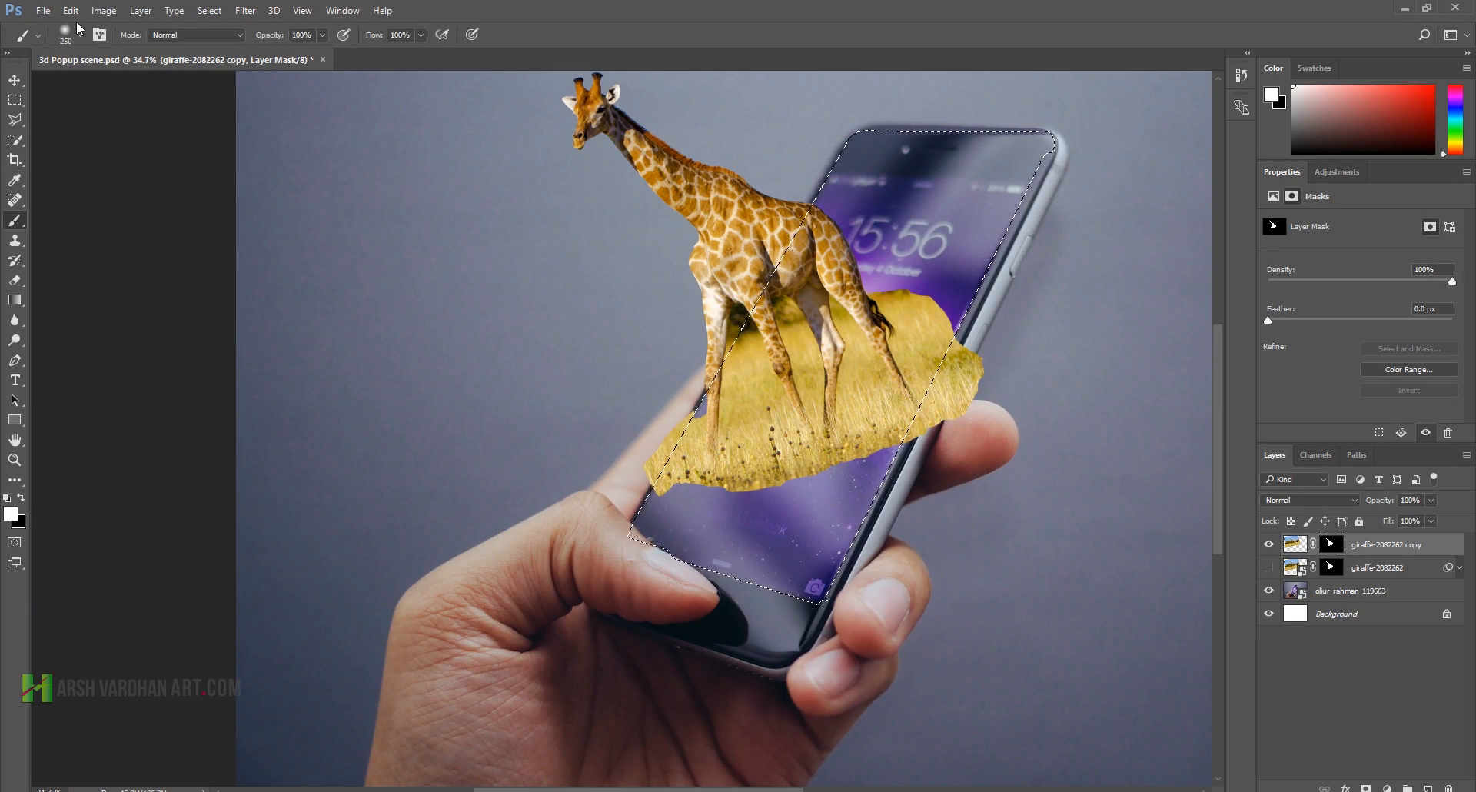
click(80, 35)
key(Return)
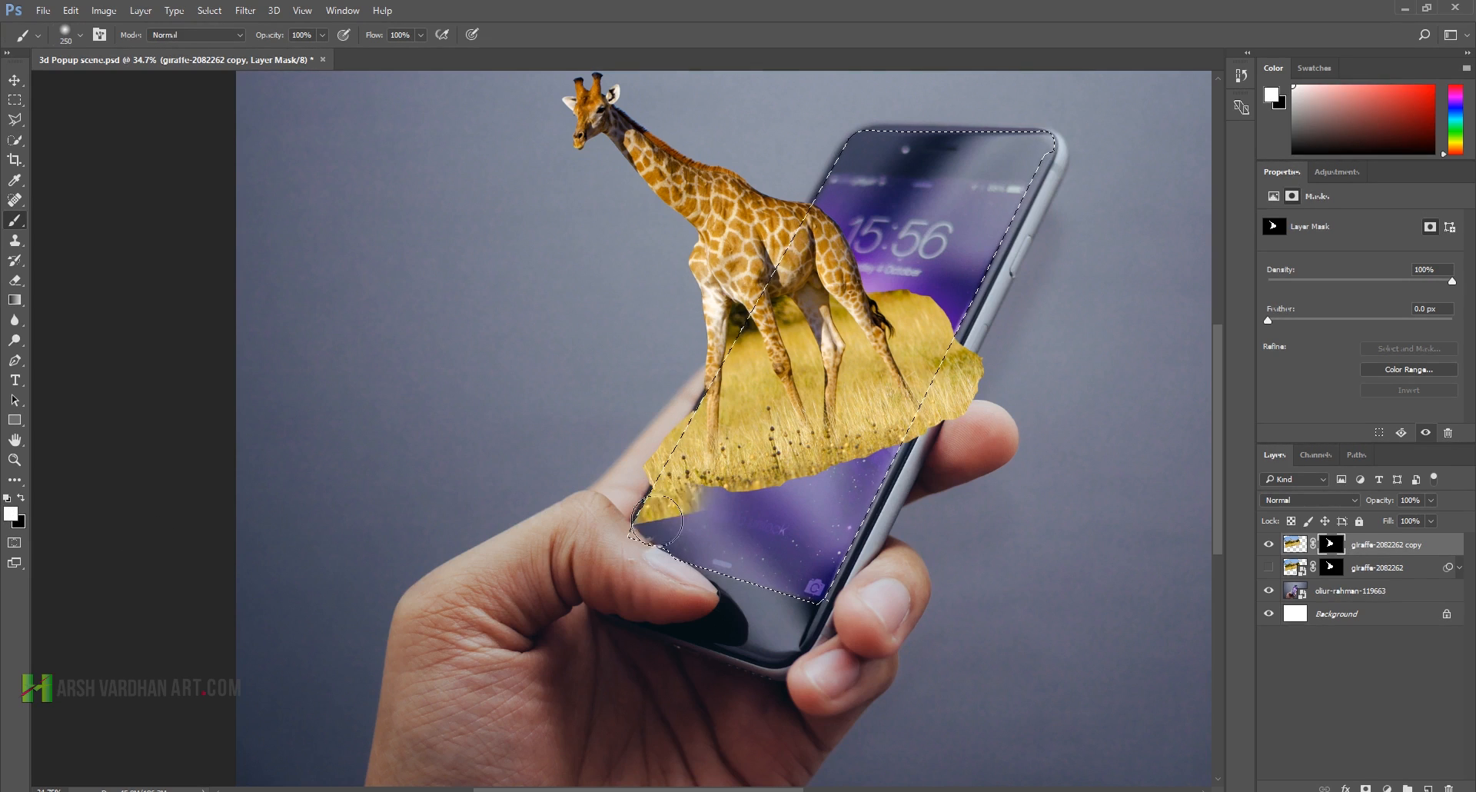
drag(785, 500, 785, 475)
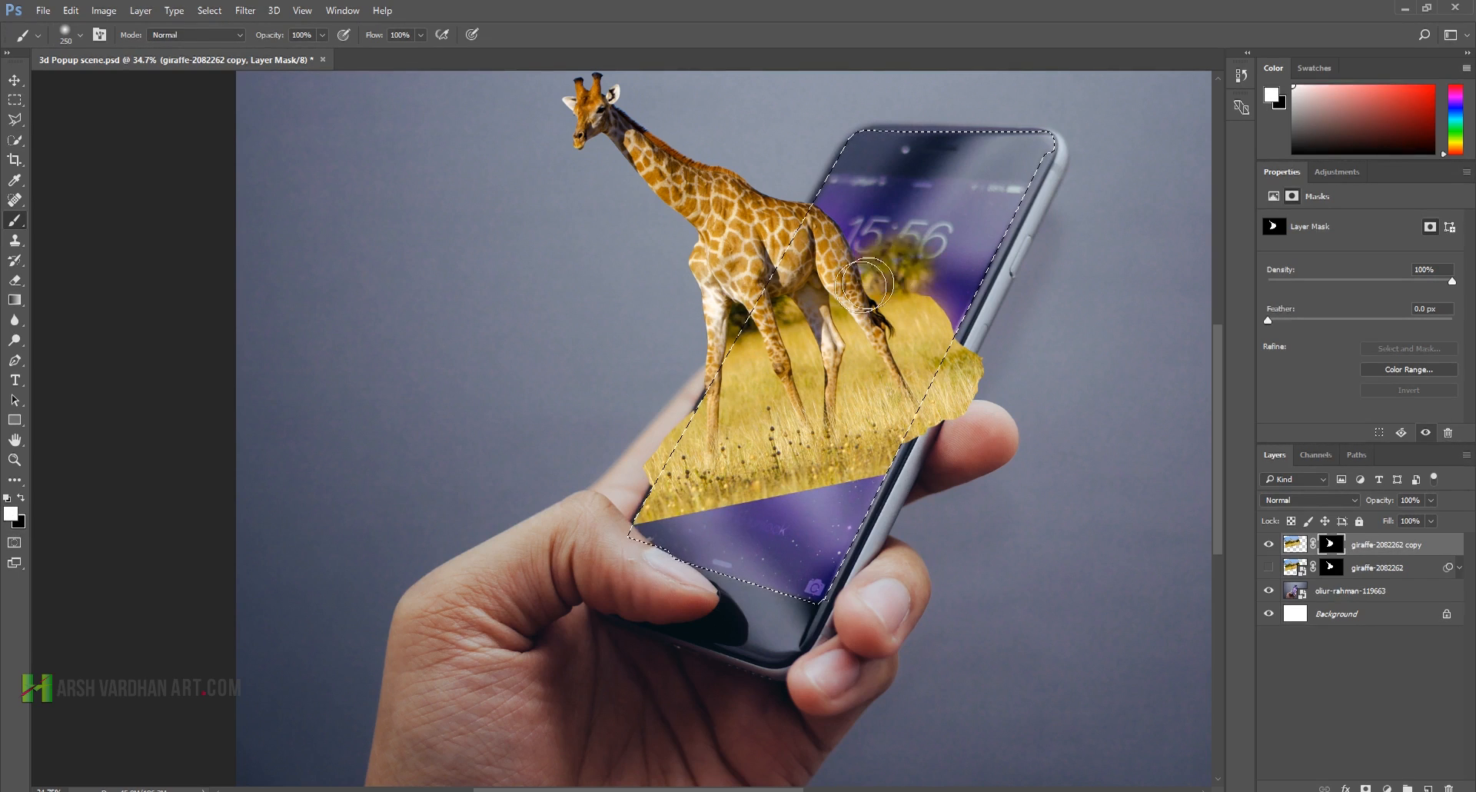
drag(959, 203, 963, 201)
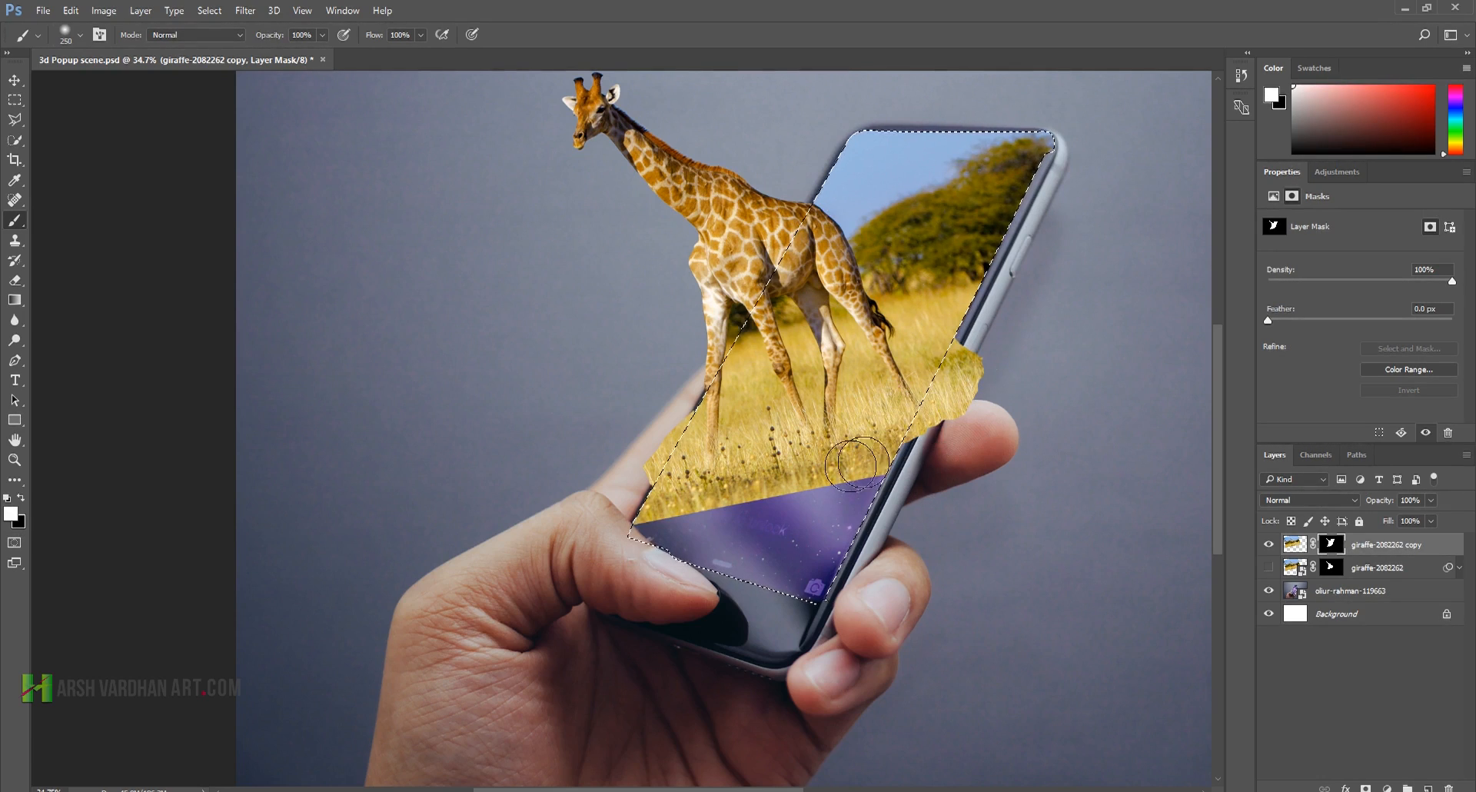
Step: Invert the selection and paint black on the layer mask to hide the grass that spills outside the phone screen
click(208, 10)
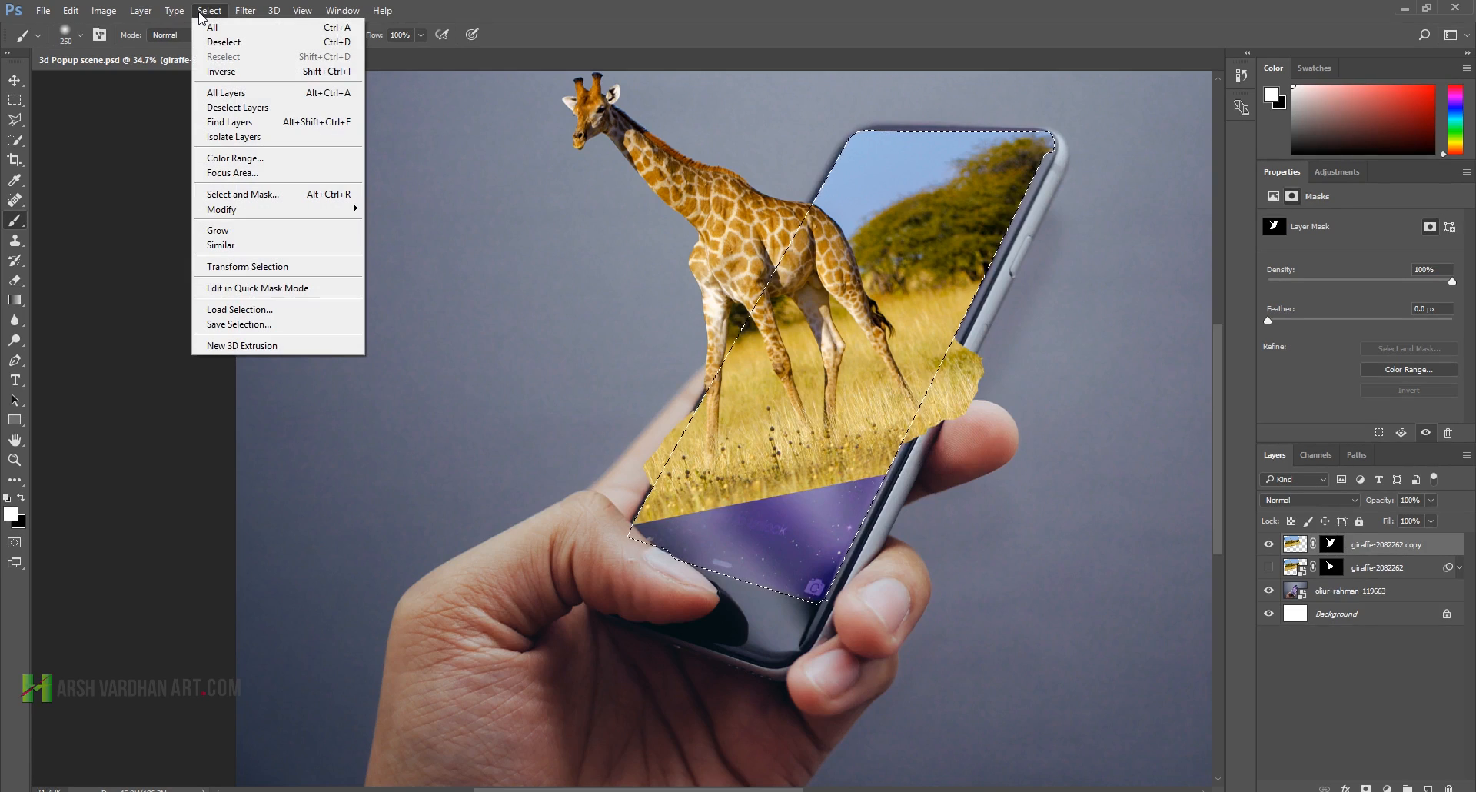
click(222, 71)
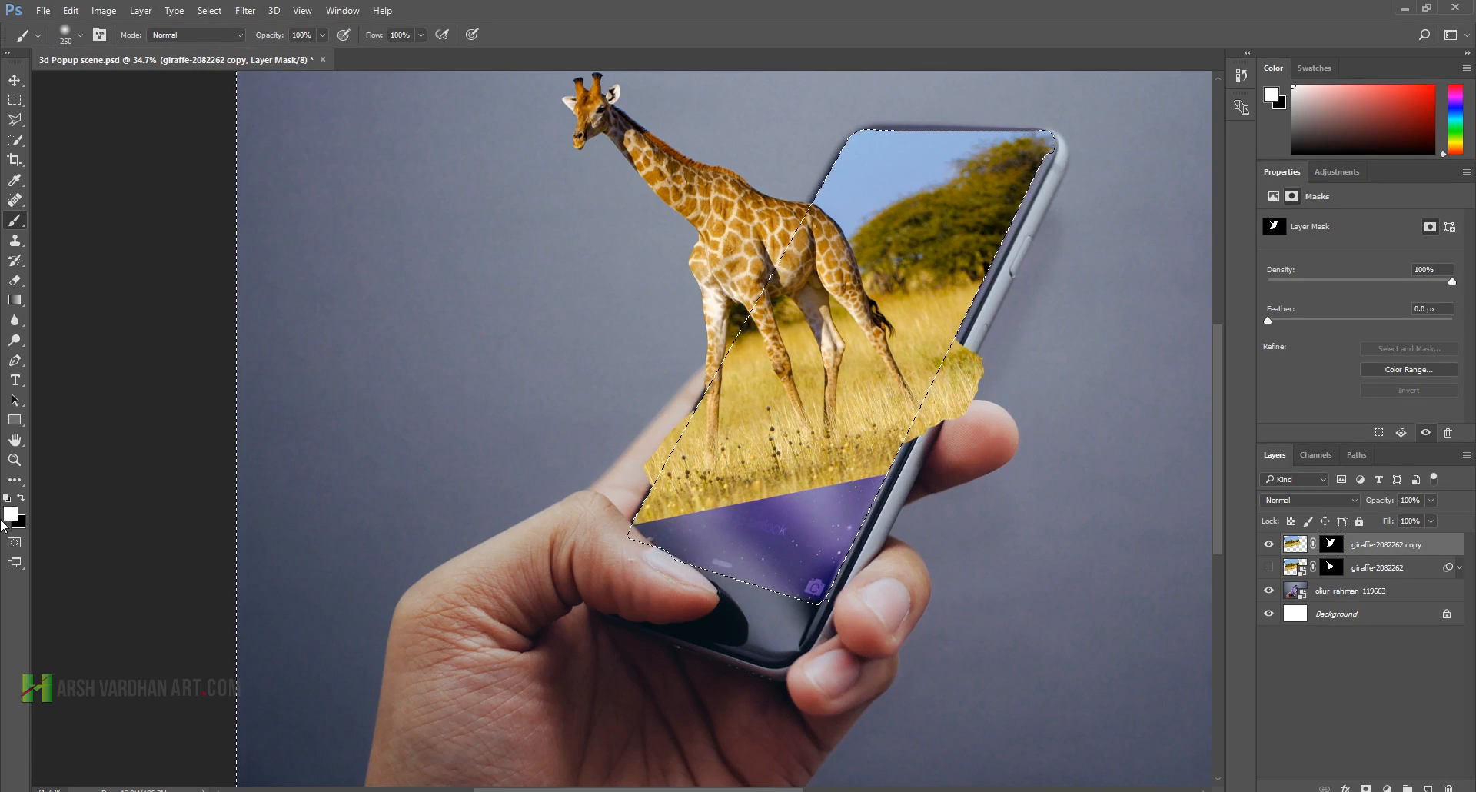
click(22, 500)
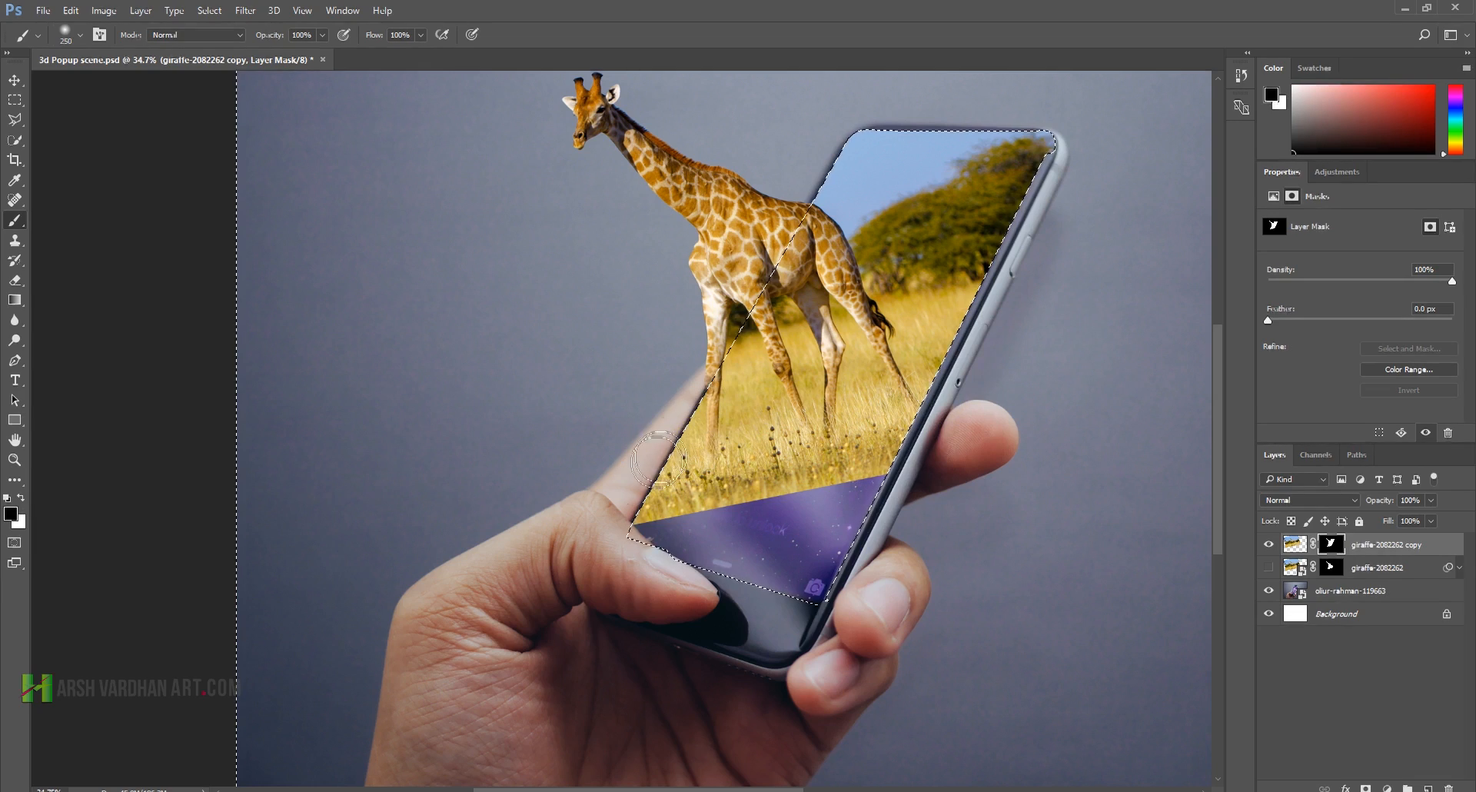
drag(726, 453, 817, 472)
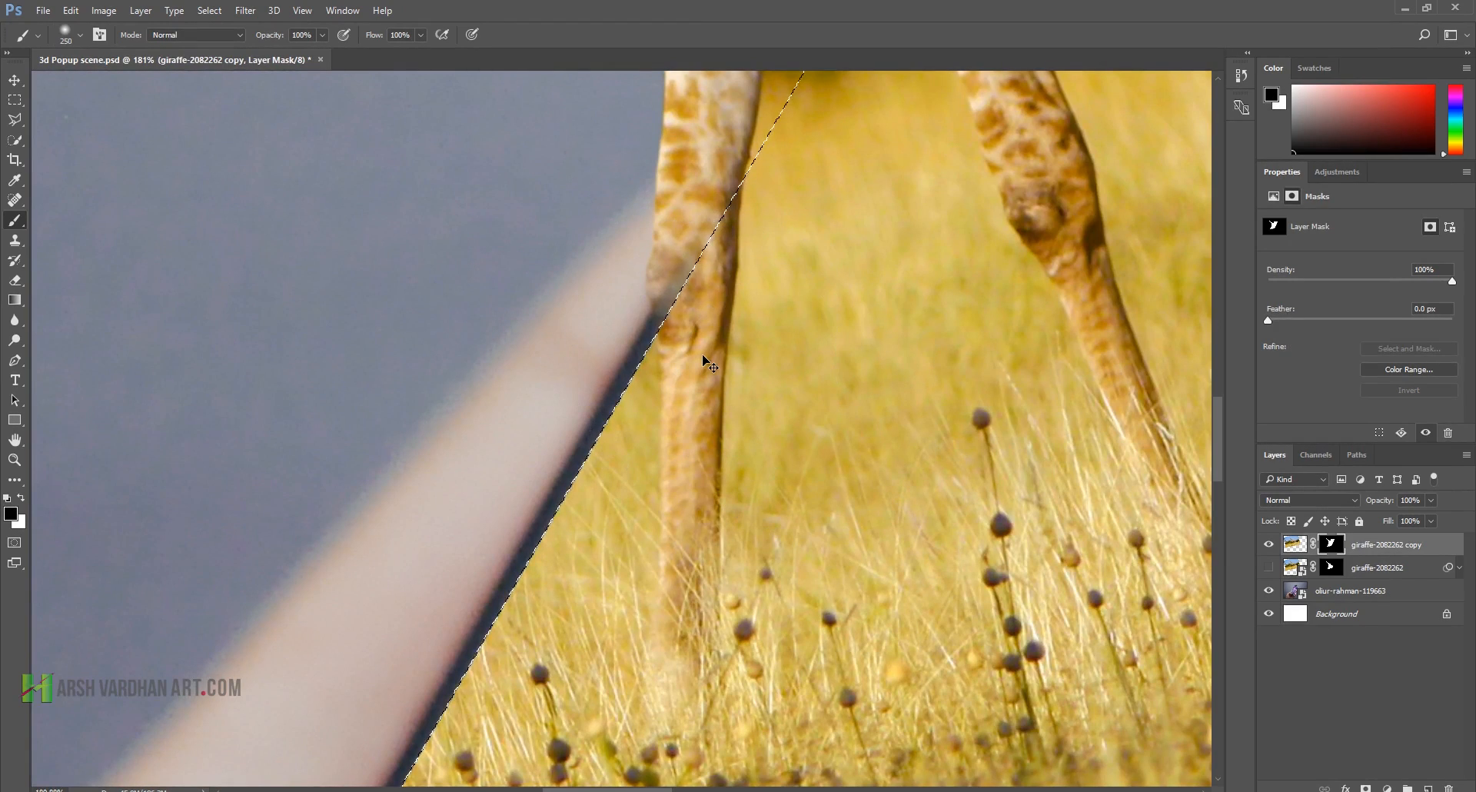
Step: Mask the leftover grass along the phone's left edge near the front leg with a smaller 90 px brush, and deselect
drag(652, 369, 744, 215)
mouse_move(722, 273)
mouse_down()
mouse_move(706, 320)
mouse_move(638, 373)
mouse_move(610, 356)
mouse_move(636, 346)
mouse_move(640, 364)
mouse_up()
key(bracketleft)
key(bracketleft)
key(bracketleft)
key(bracketleft)
key(bracketleft)
key(bracketleft)
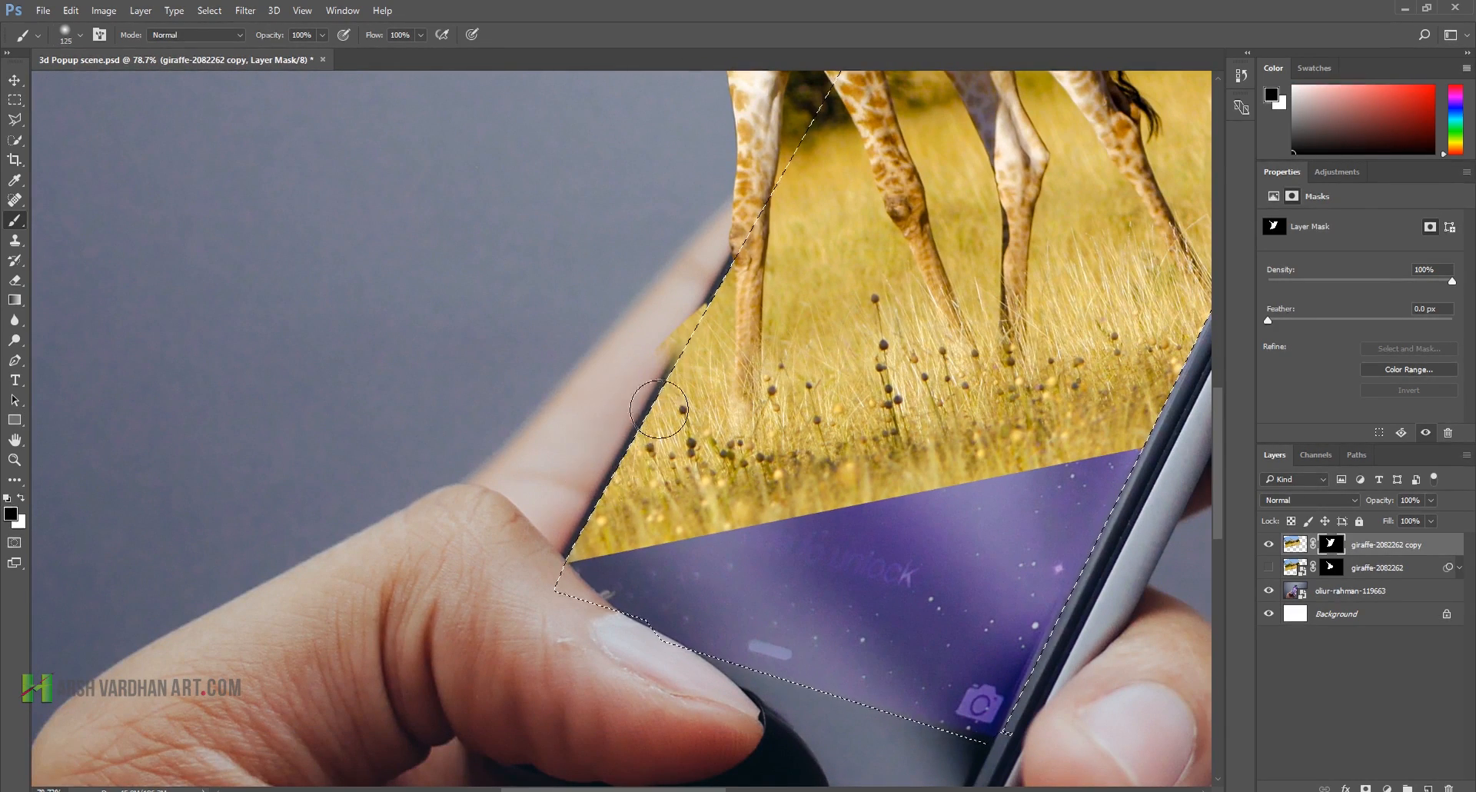
drag(666, 355, 682, 303)
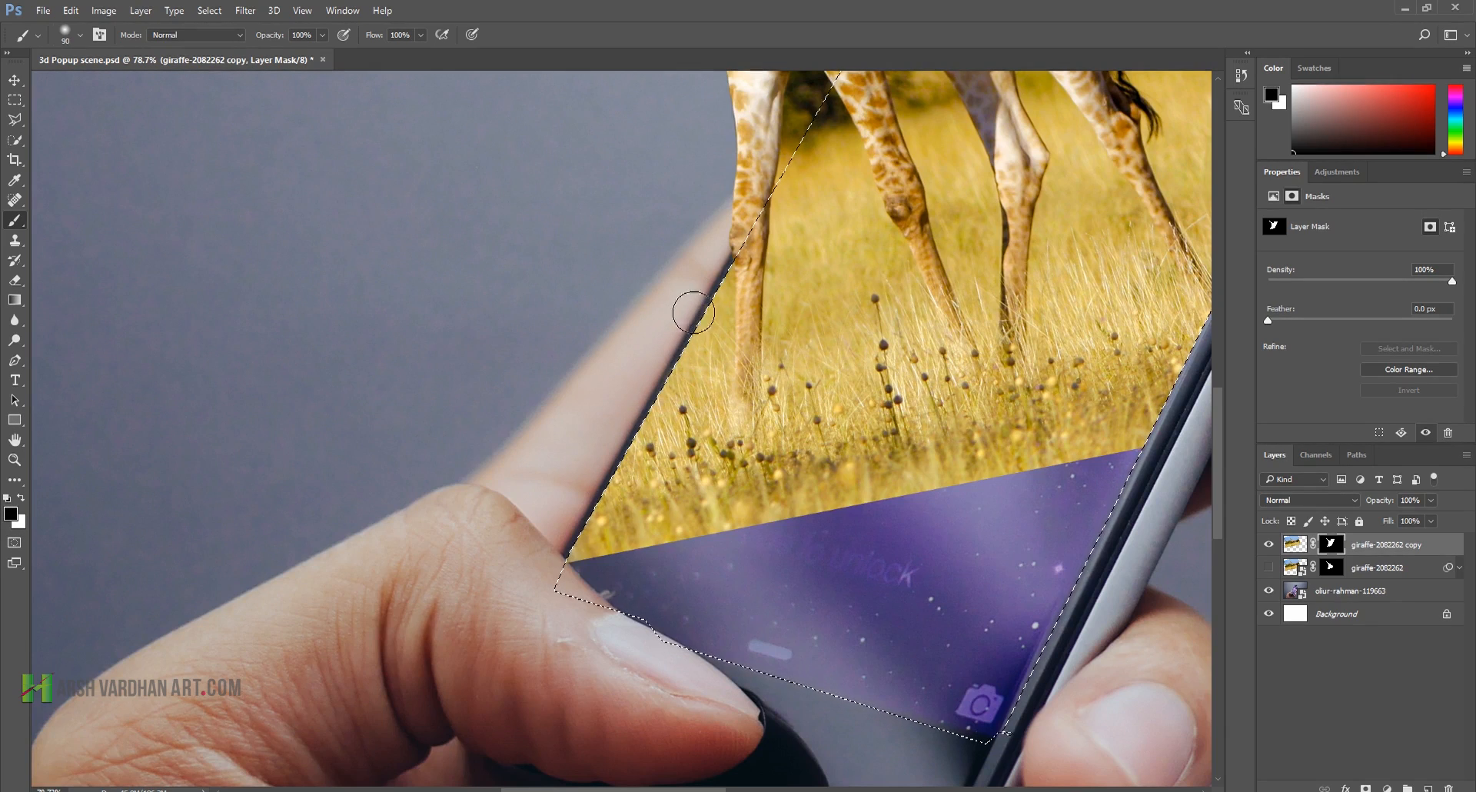
key(ctrl+d)
key(ctrl+0)
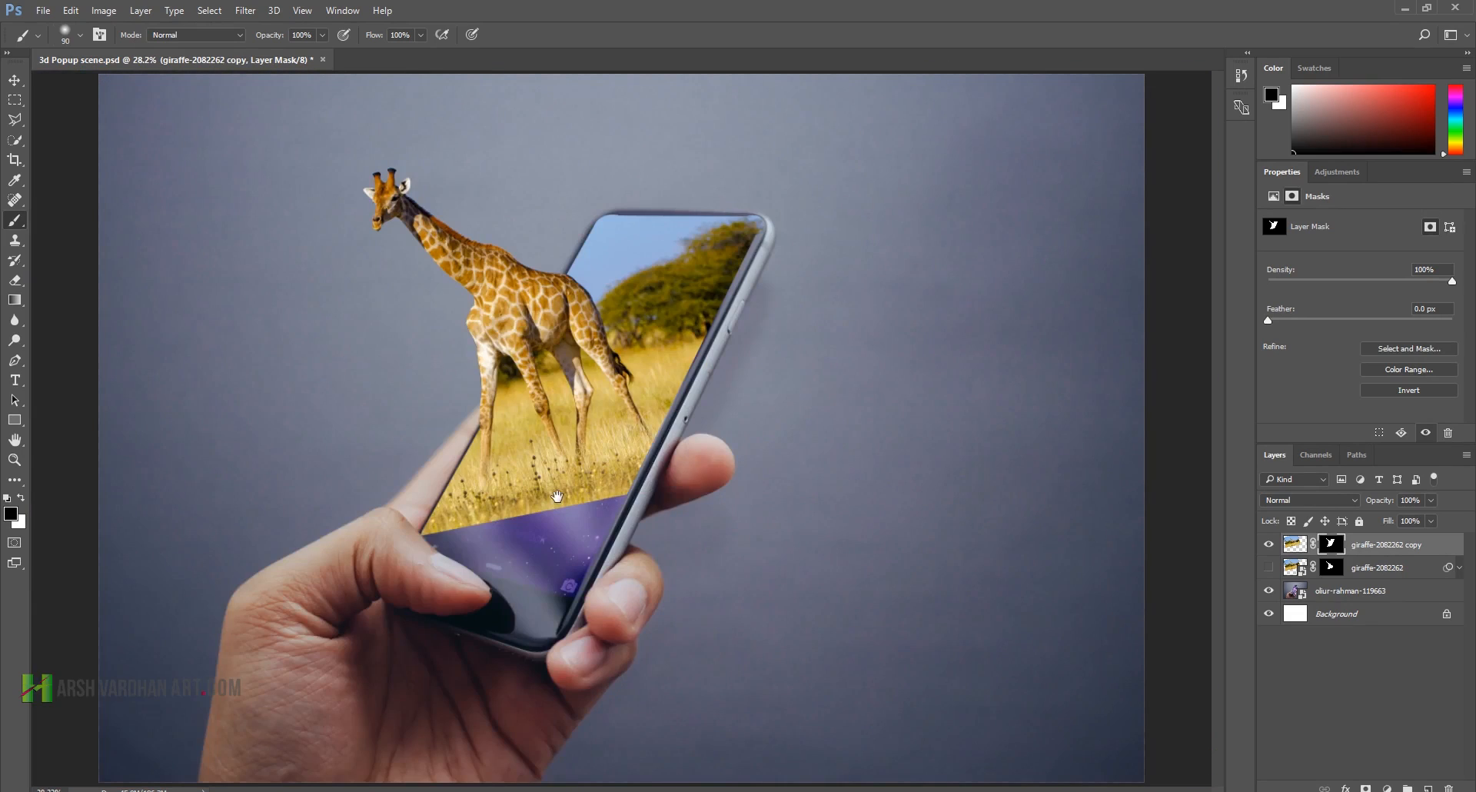
drag(596, 498, 735, 486)
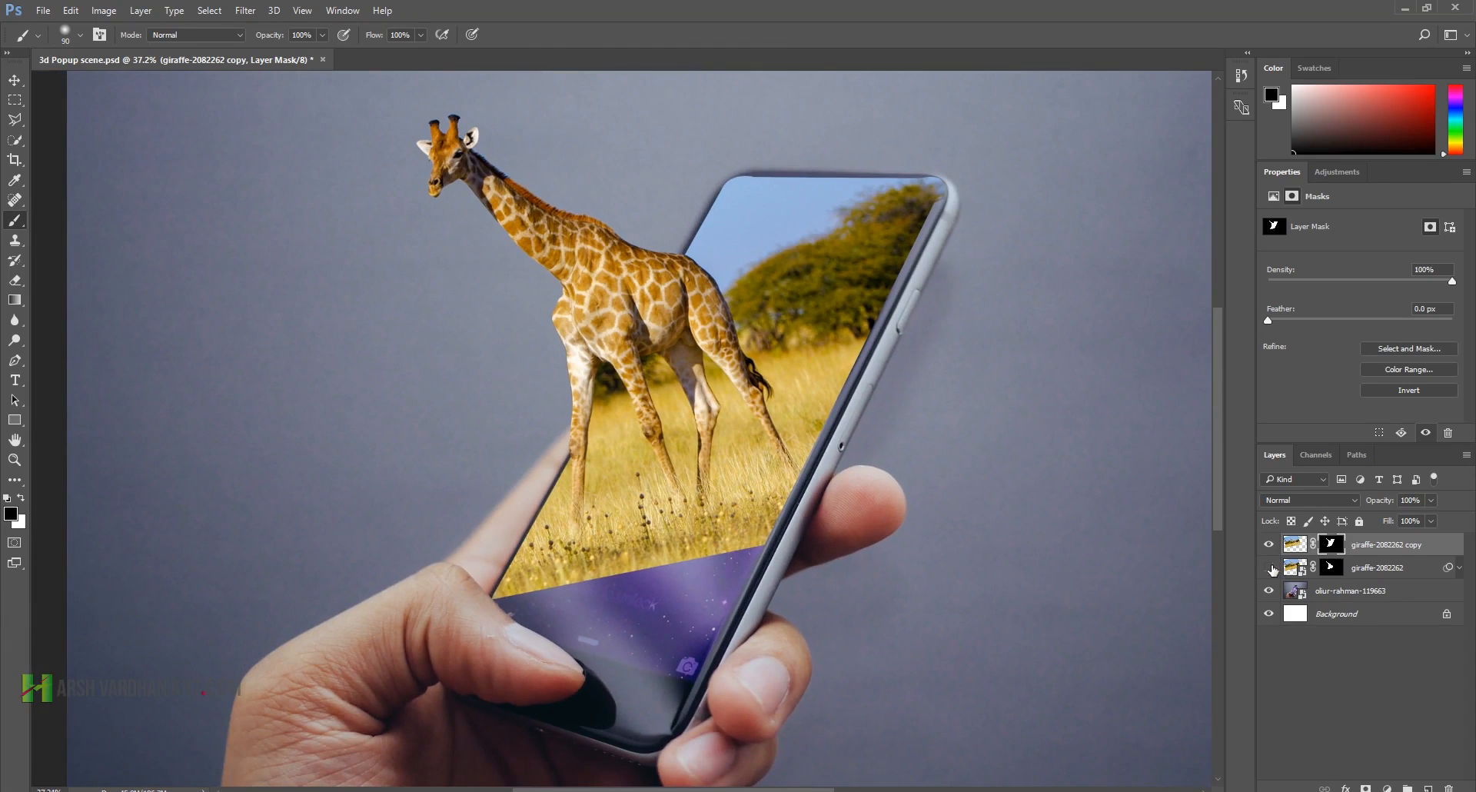
Step: Target the giraffe copy layer's image, restore the last selection and use the Lasso tool to limit it to the phone screen's lower part
click(1294, 546)
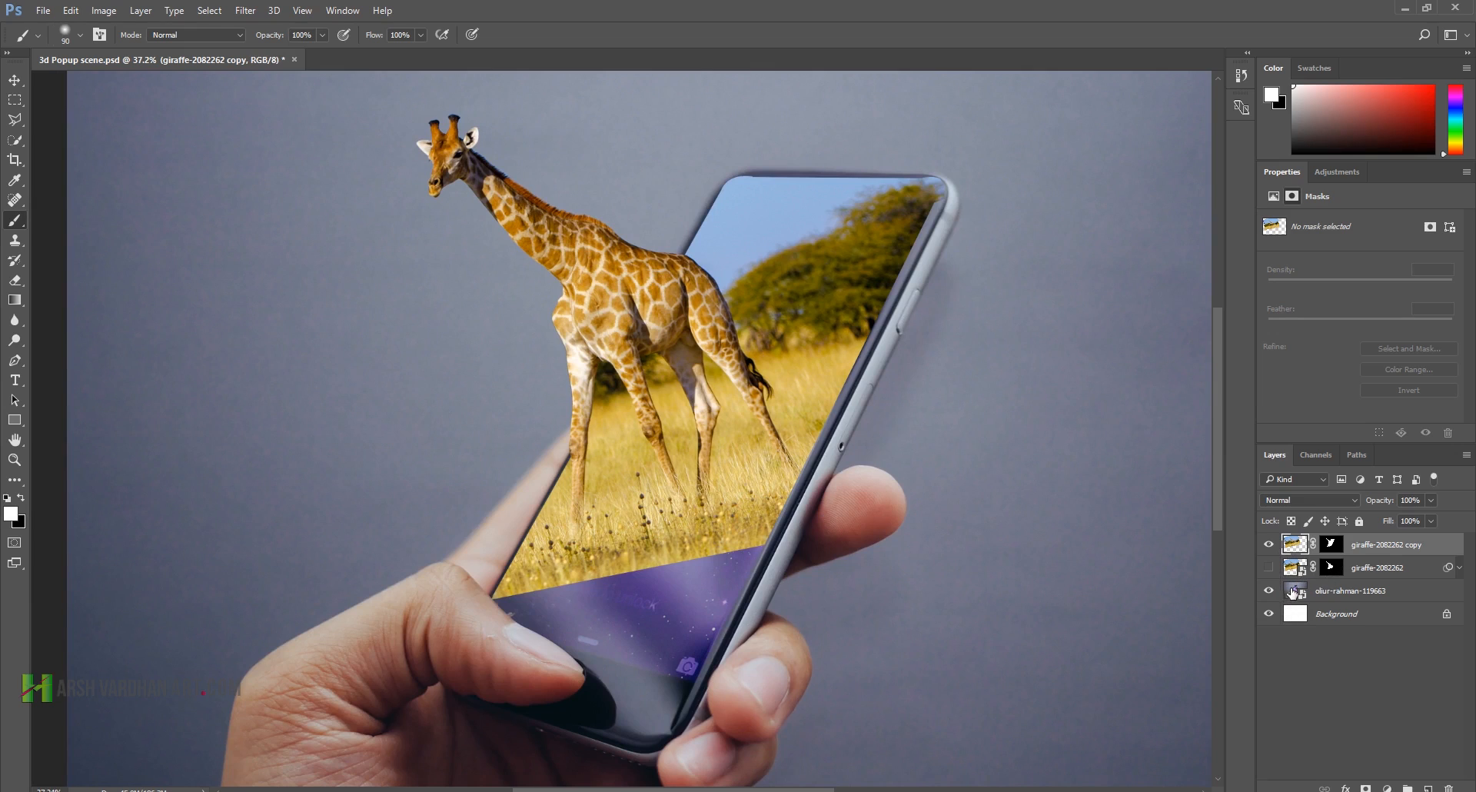
click(218, 11)
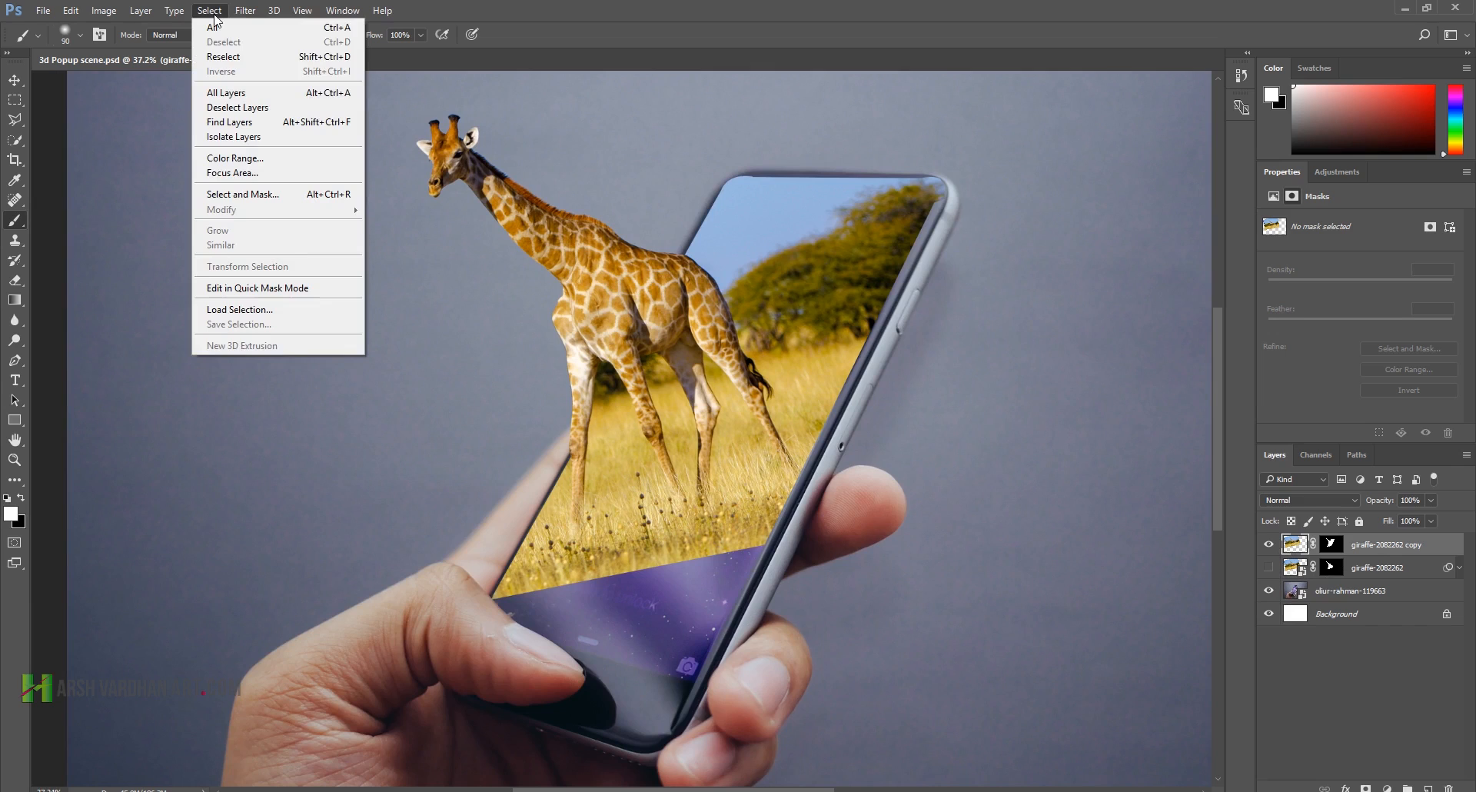
click(229, 58)
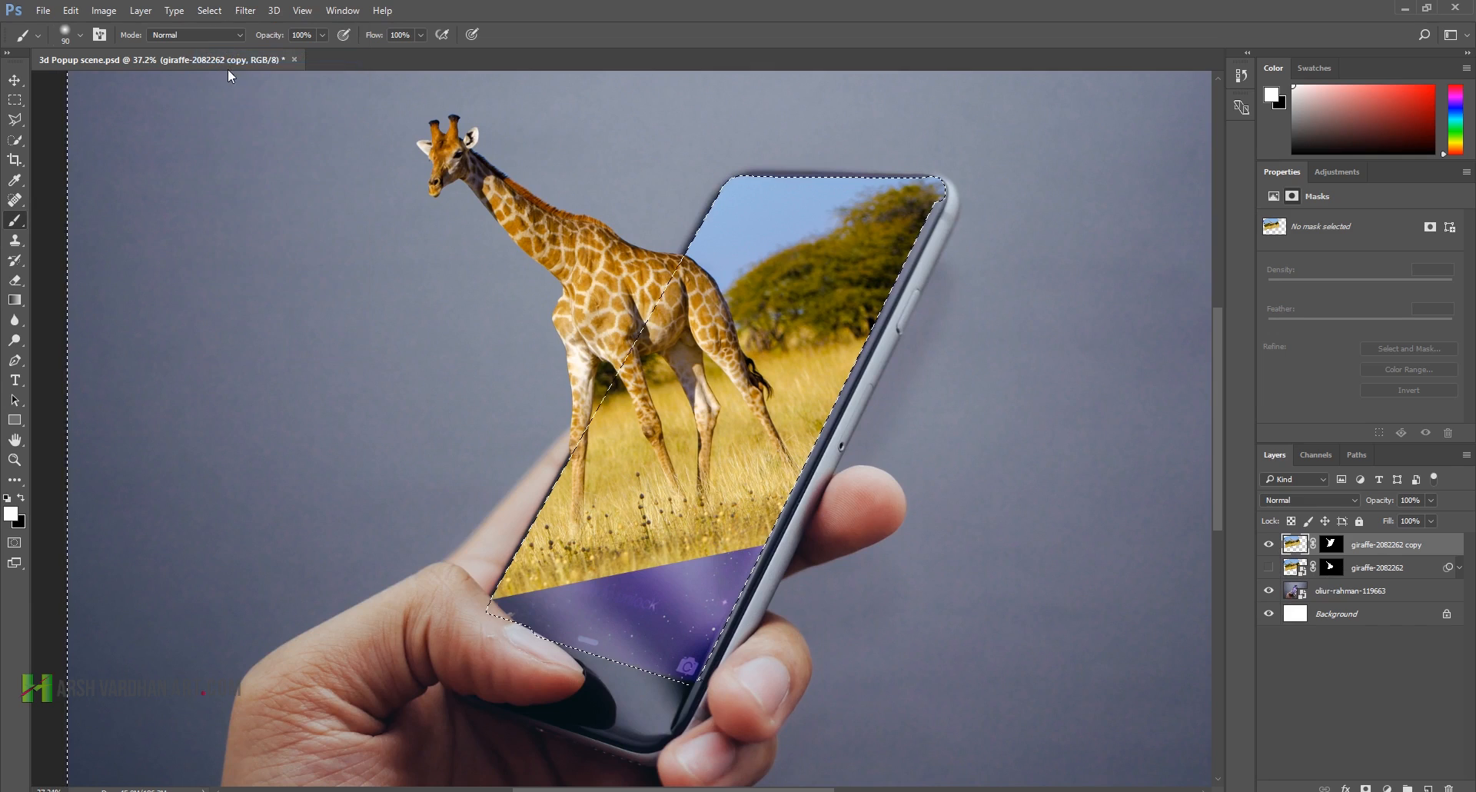
click(16, 121)
click(77, 120)
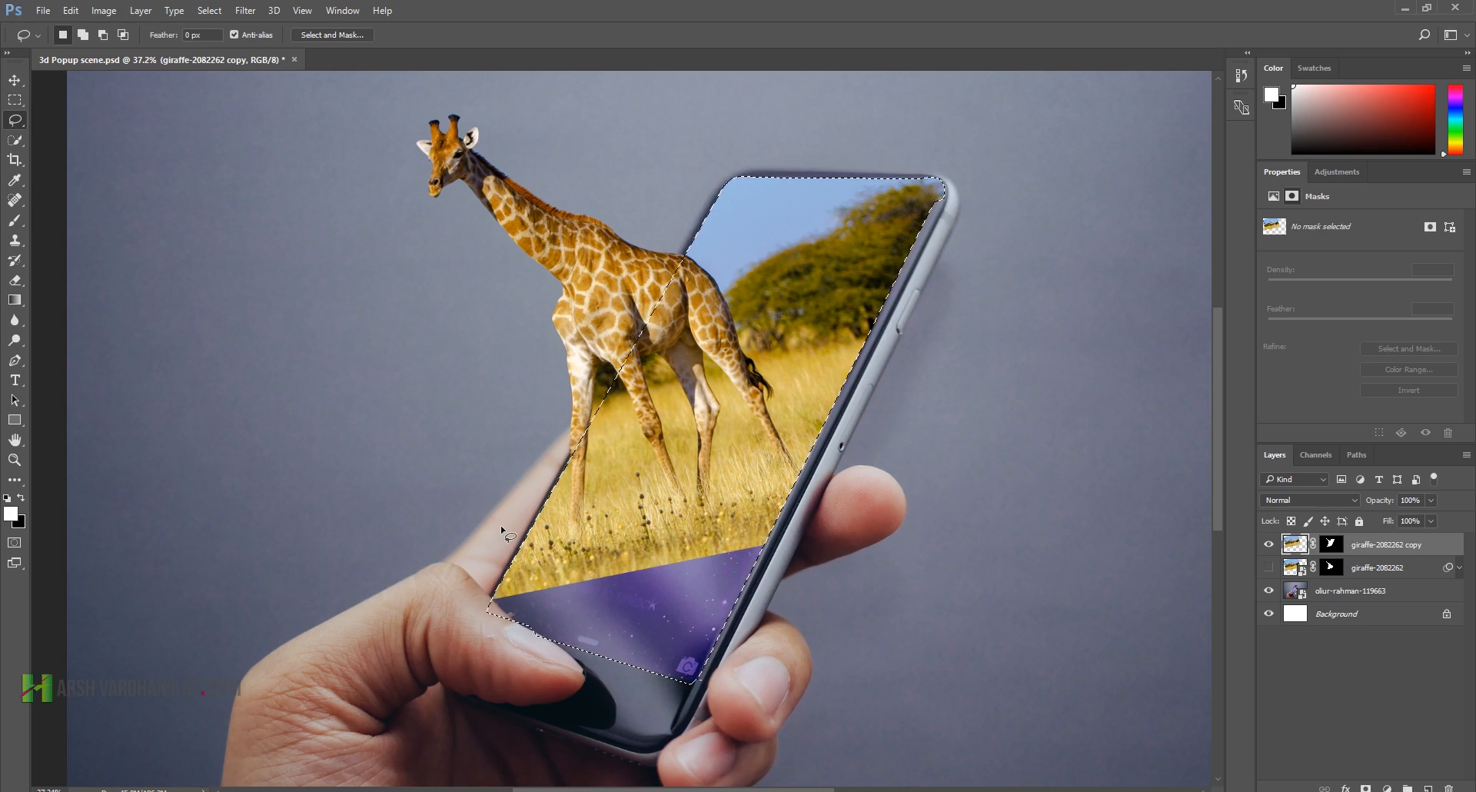
mouse_move(919, 436)
mouse_down()
mouse_move(941, 135)
mouse_move(735, 137)
mouse_move(589, 209)
mouse_move(476, 409)
mouse_move(496, 529)
mouse_move(811, 459)
mouse_up()
Step: Fill the selected lower screen area using Content-Aware with Color Adaptation, Normal mode and 100% opacity
key(shift+F5)
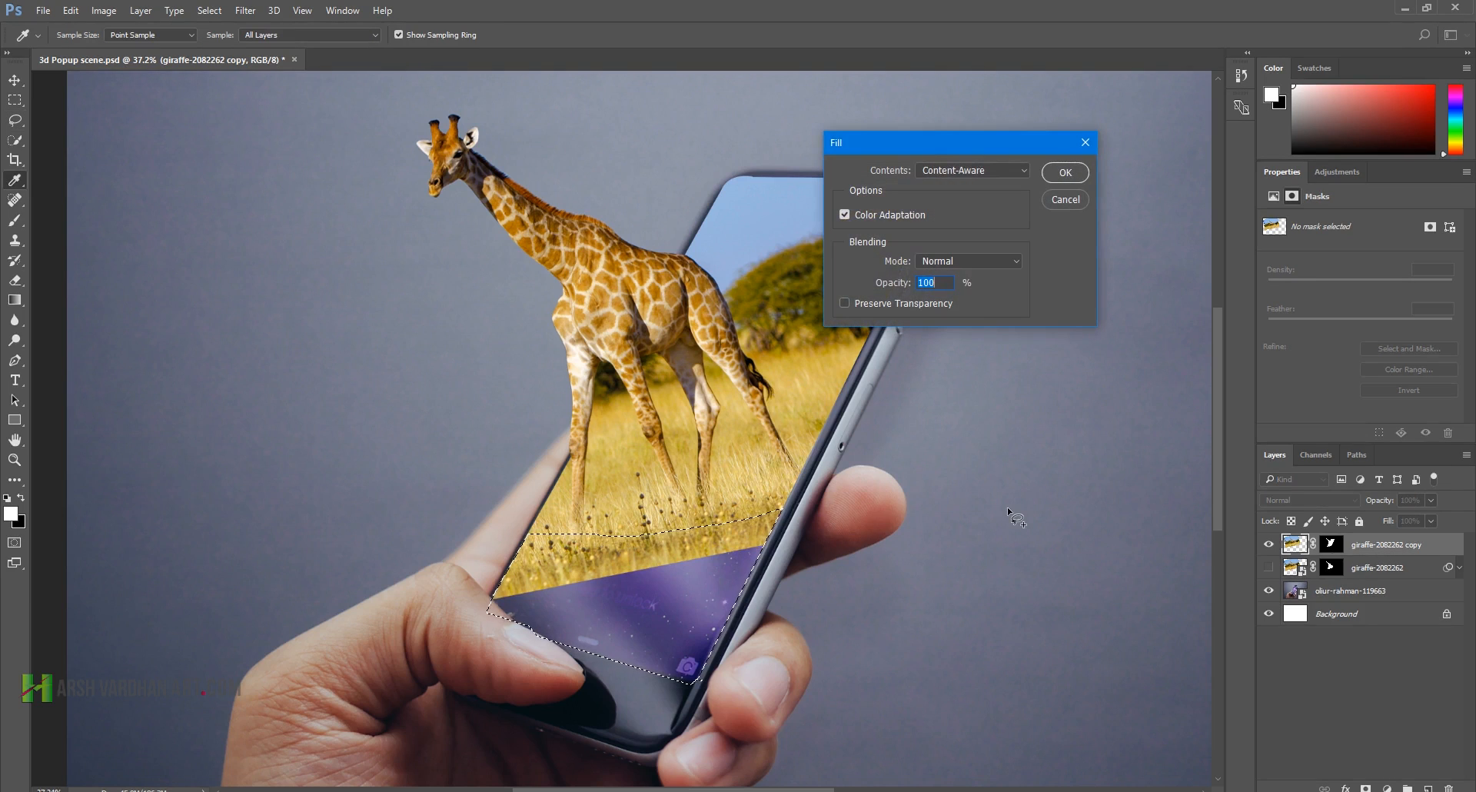
click(970, 170)
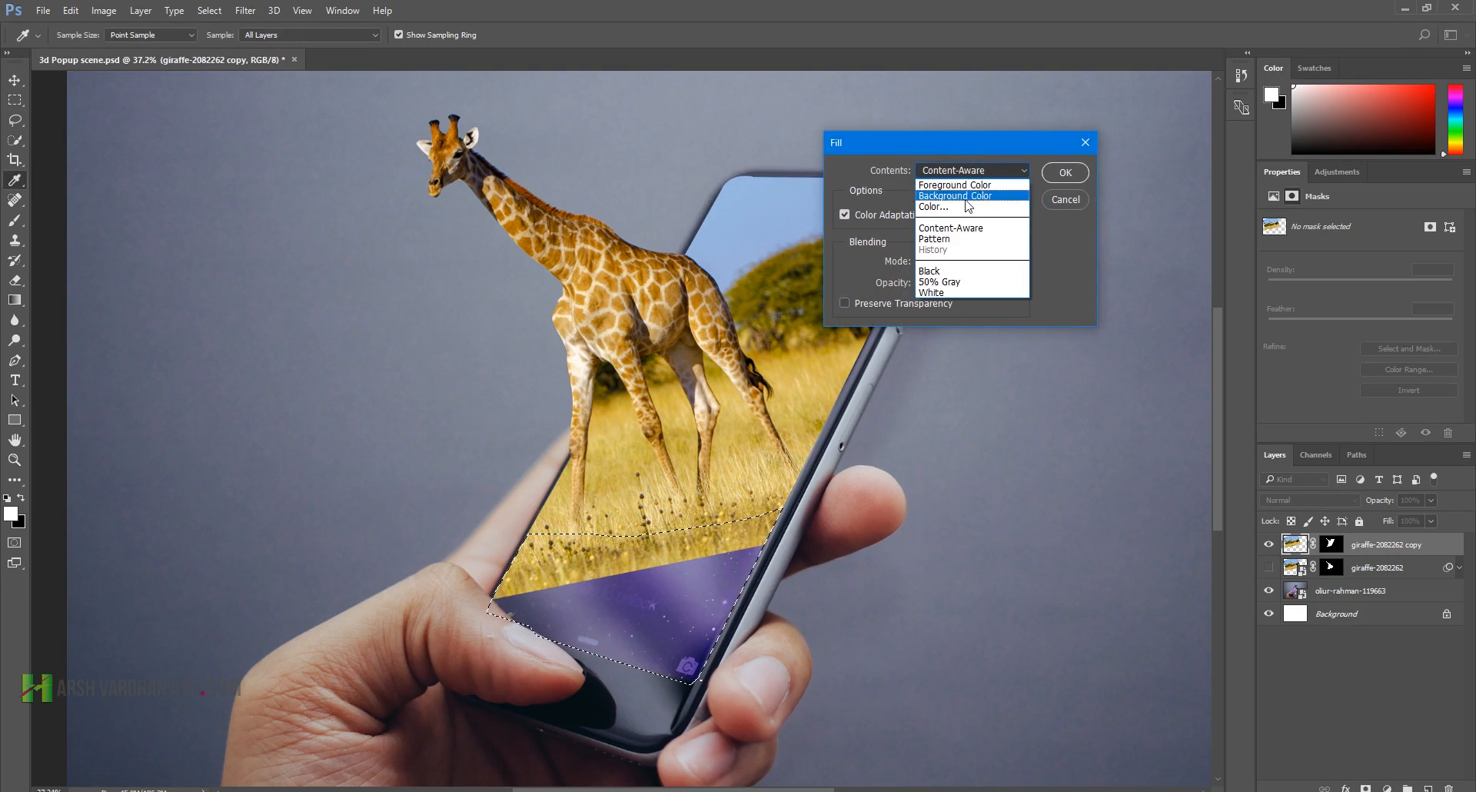
click(961, 229)
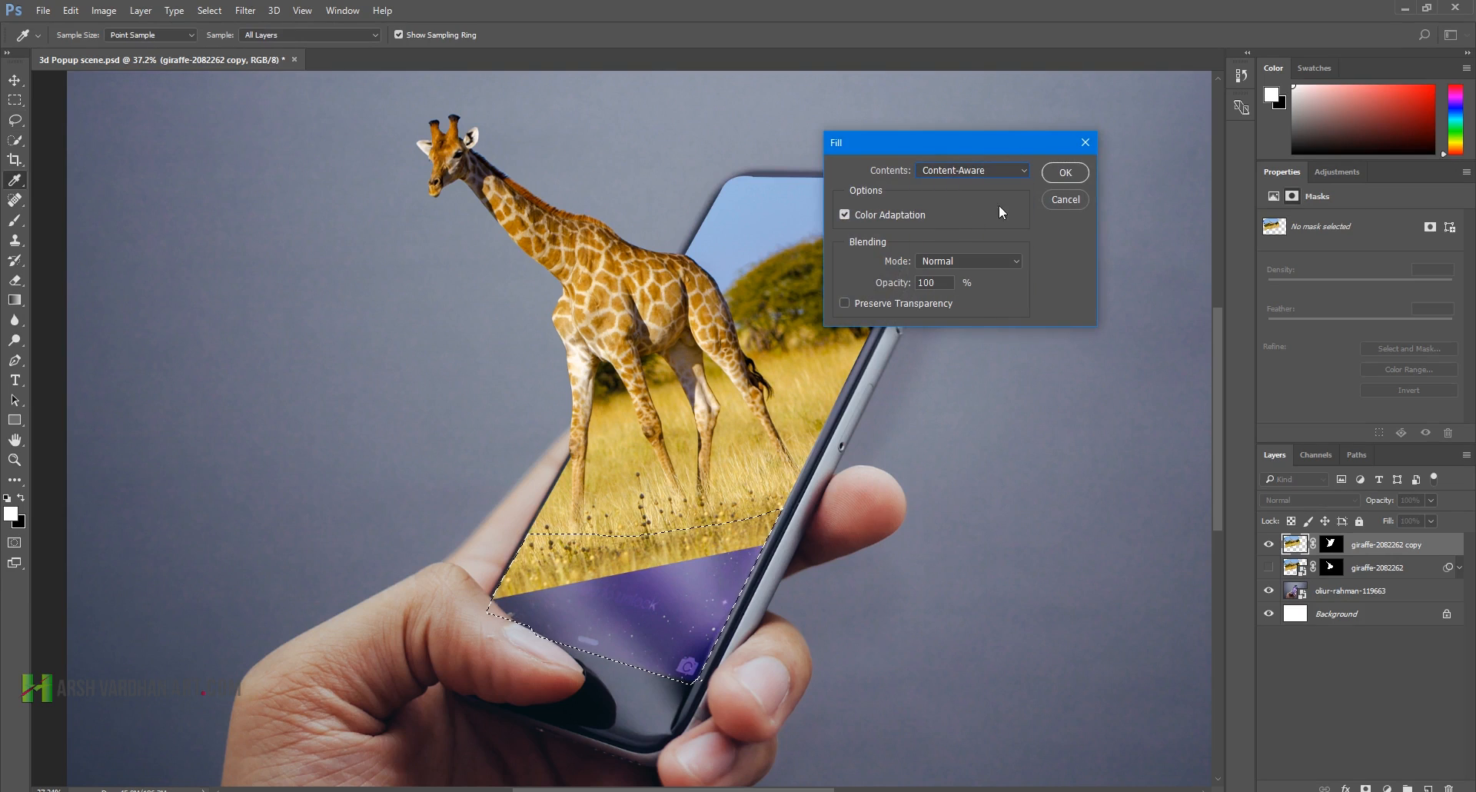
click(1061, 174)
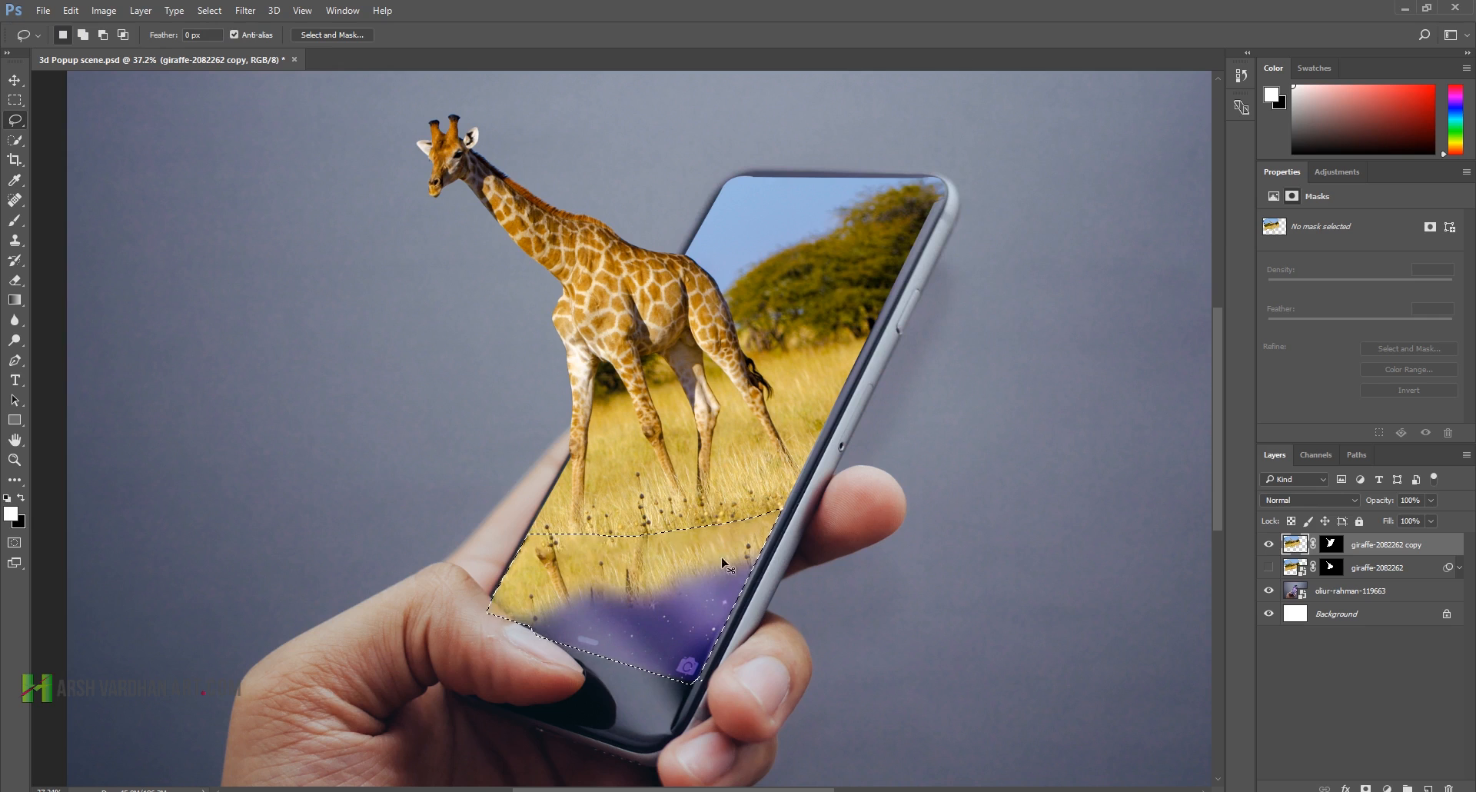
Step: Apply the Content-Aware fill once more to the selected area at the bottom of the phone screen
key(ctrl+d)
scroll(713, 574, up, 2)
drag(678, 515, 668, 444)
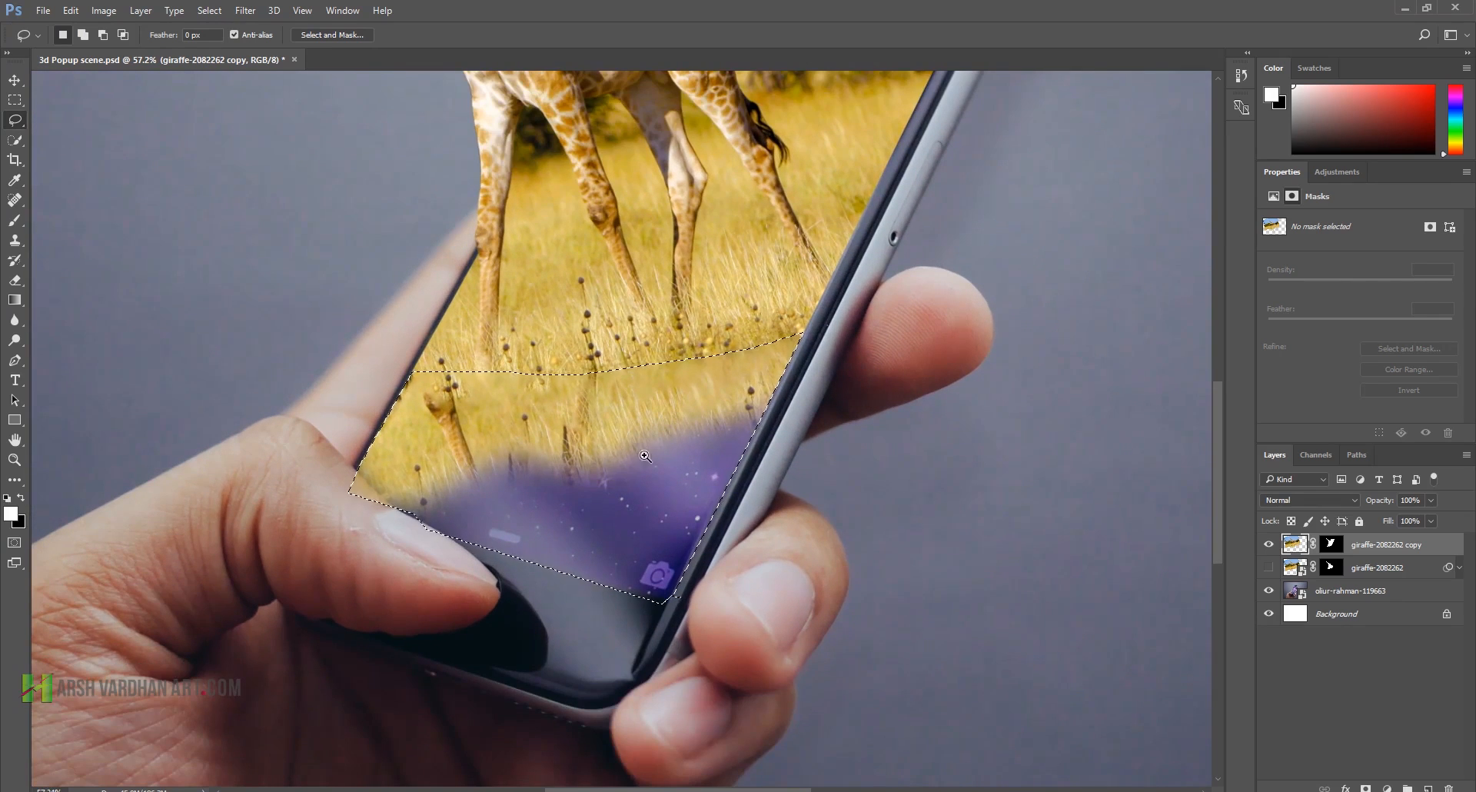
scroll(660, 449, down, 1)
key(shift+F5)
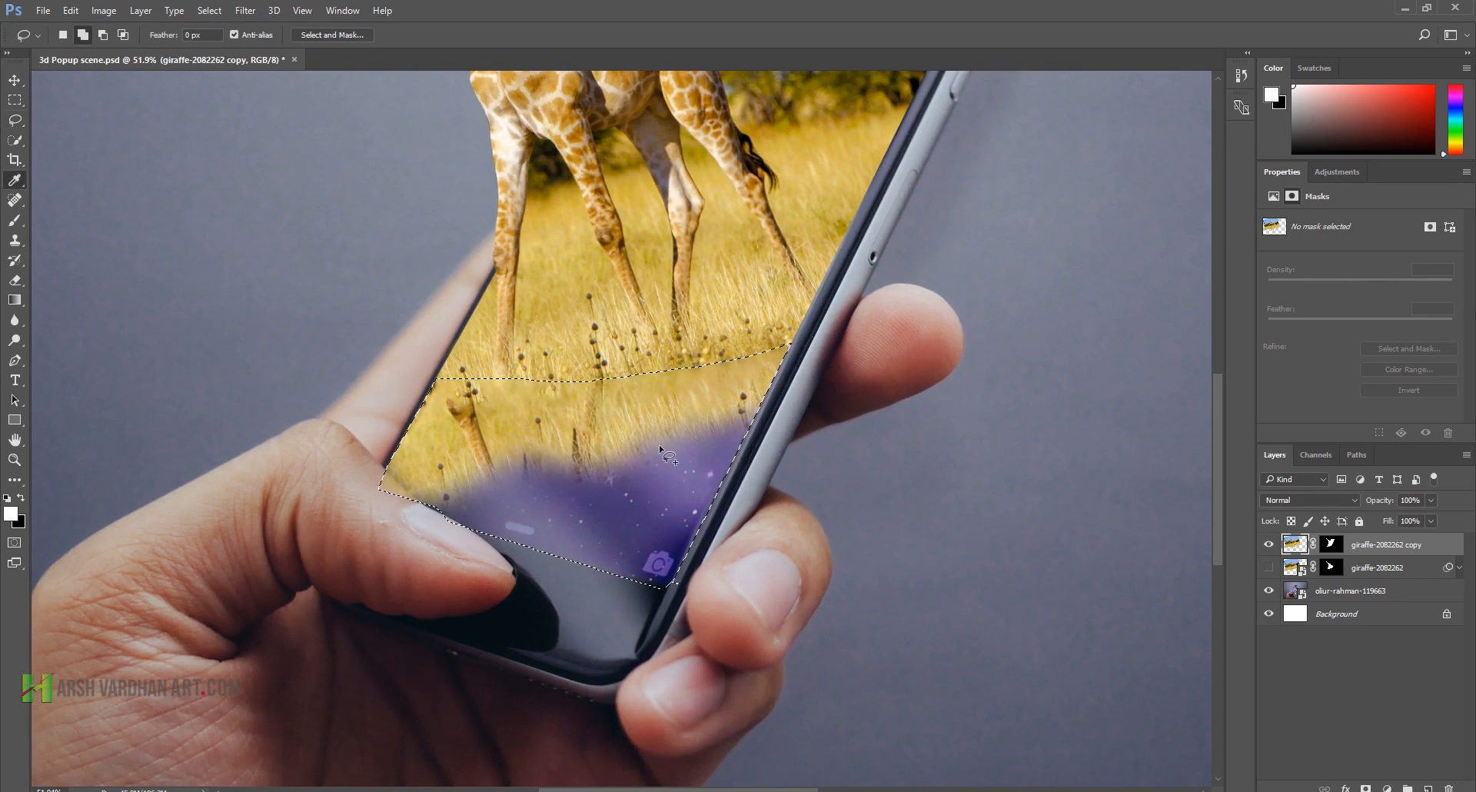
click(1053, 170)
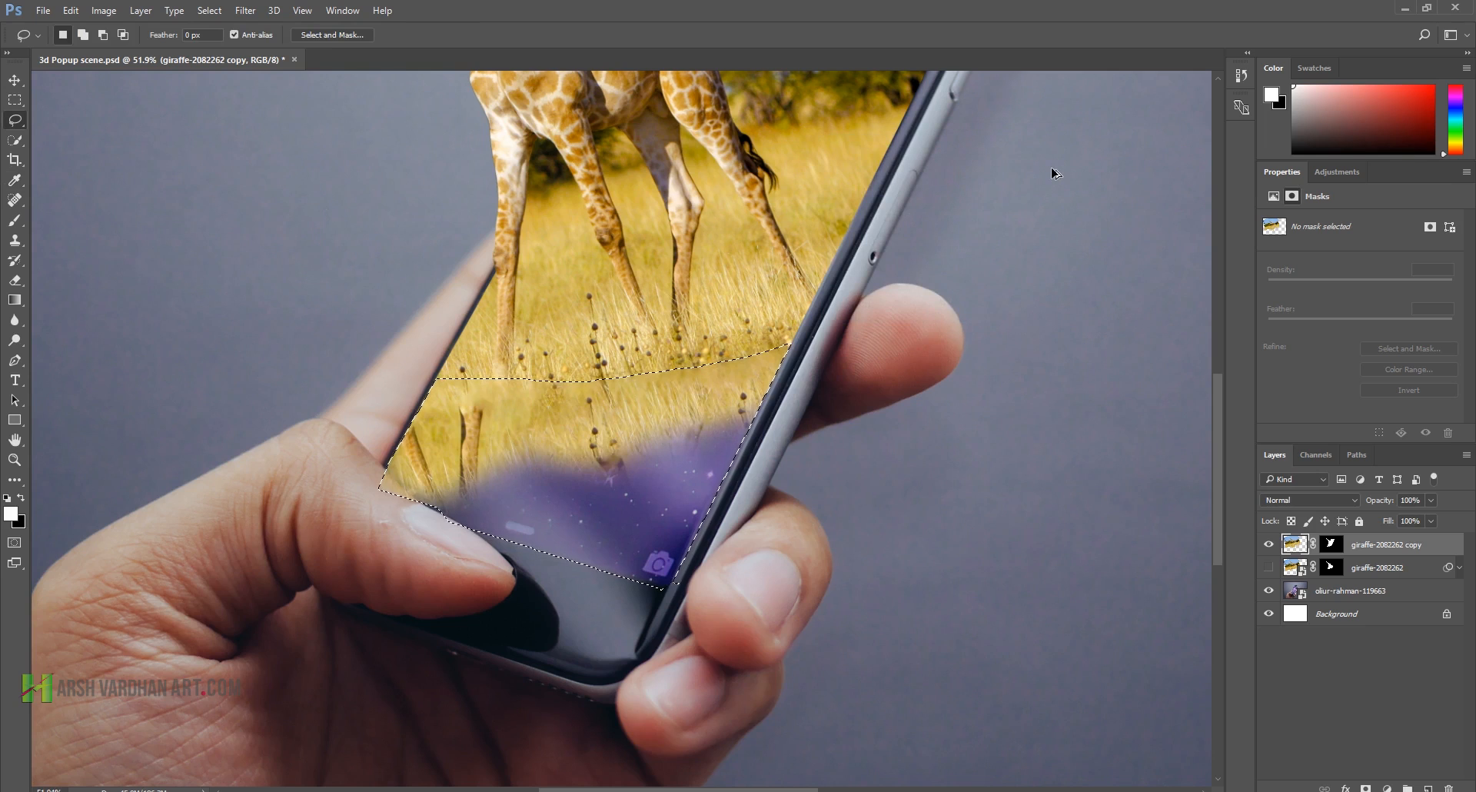
Step: Undo the Content-Aware fills on the lower phone screen and bring back the selection of that area
key(ctrl+d)
scroll(802, 326, down, 1)
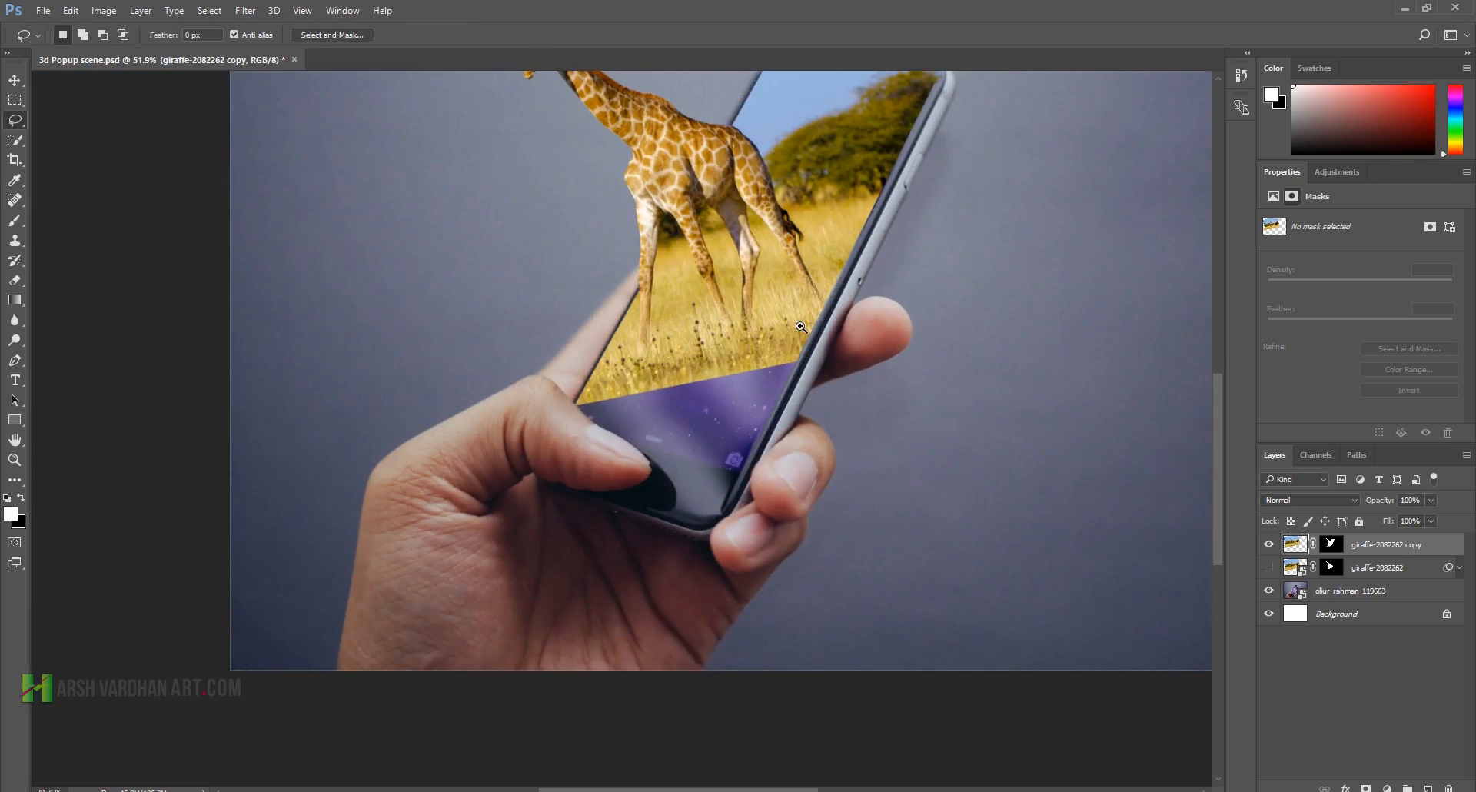
scroll(805, 378, up, 1)
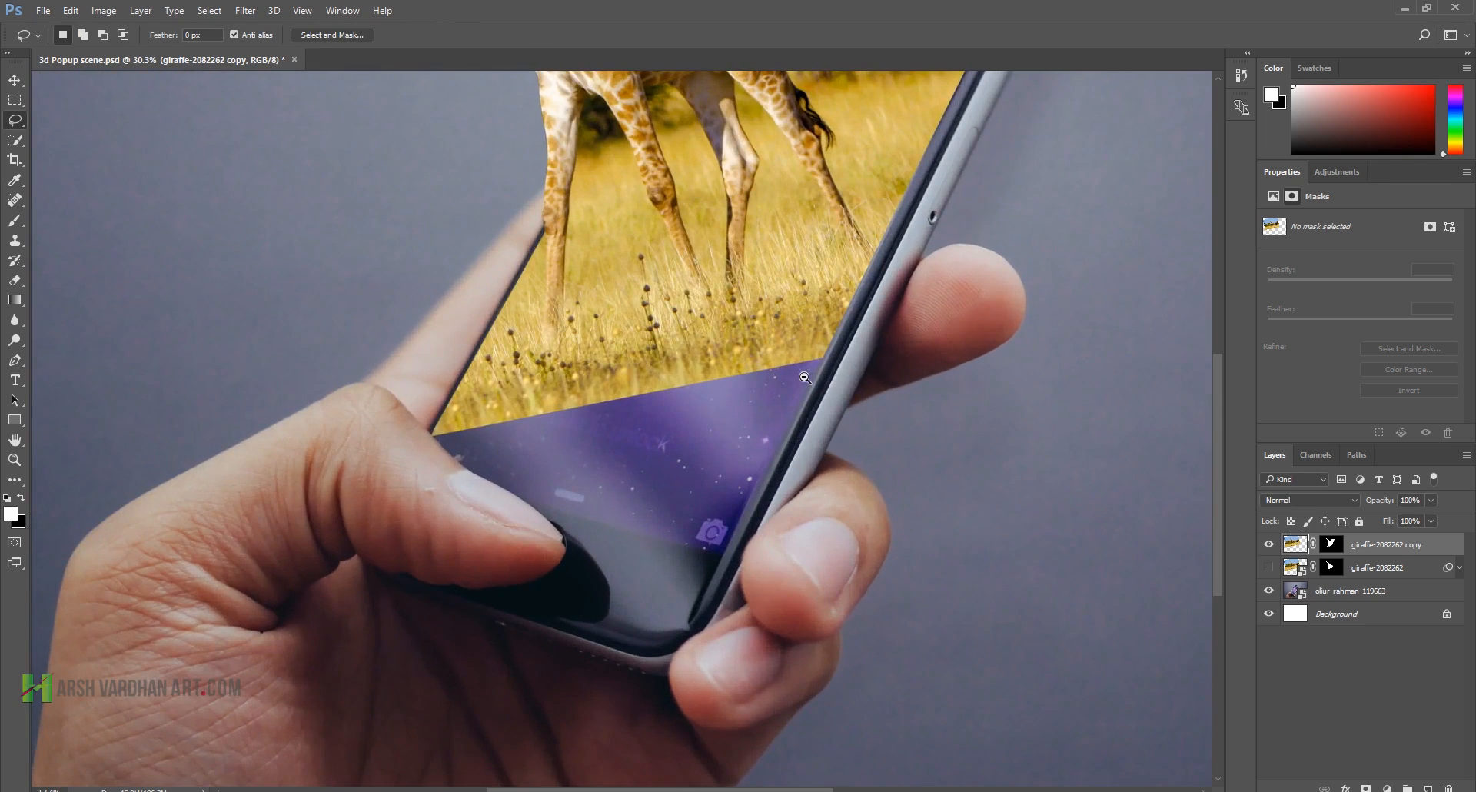
drag(804, 378, 806, 370)
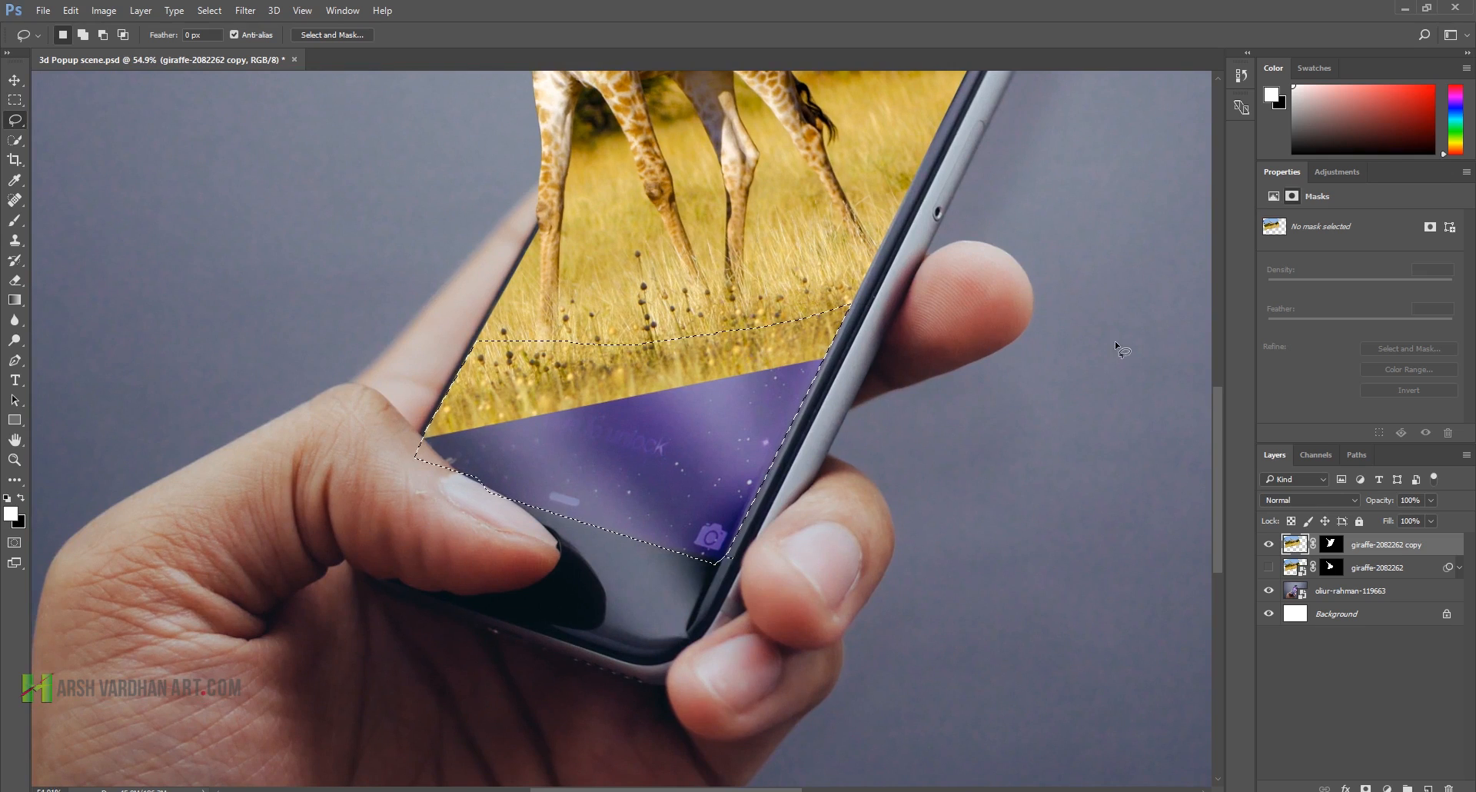
Step: Extend the lower-screen selection upward with the Lasso tool to include the grass and giraffe legs above it
scroll(814, 309, down, 3)
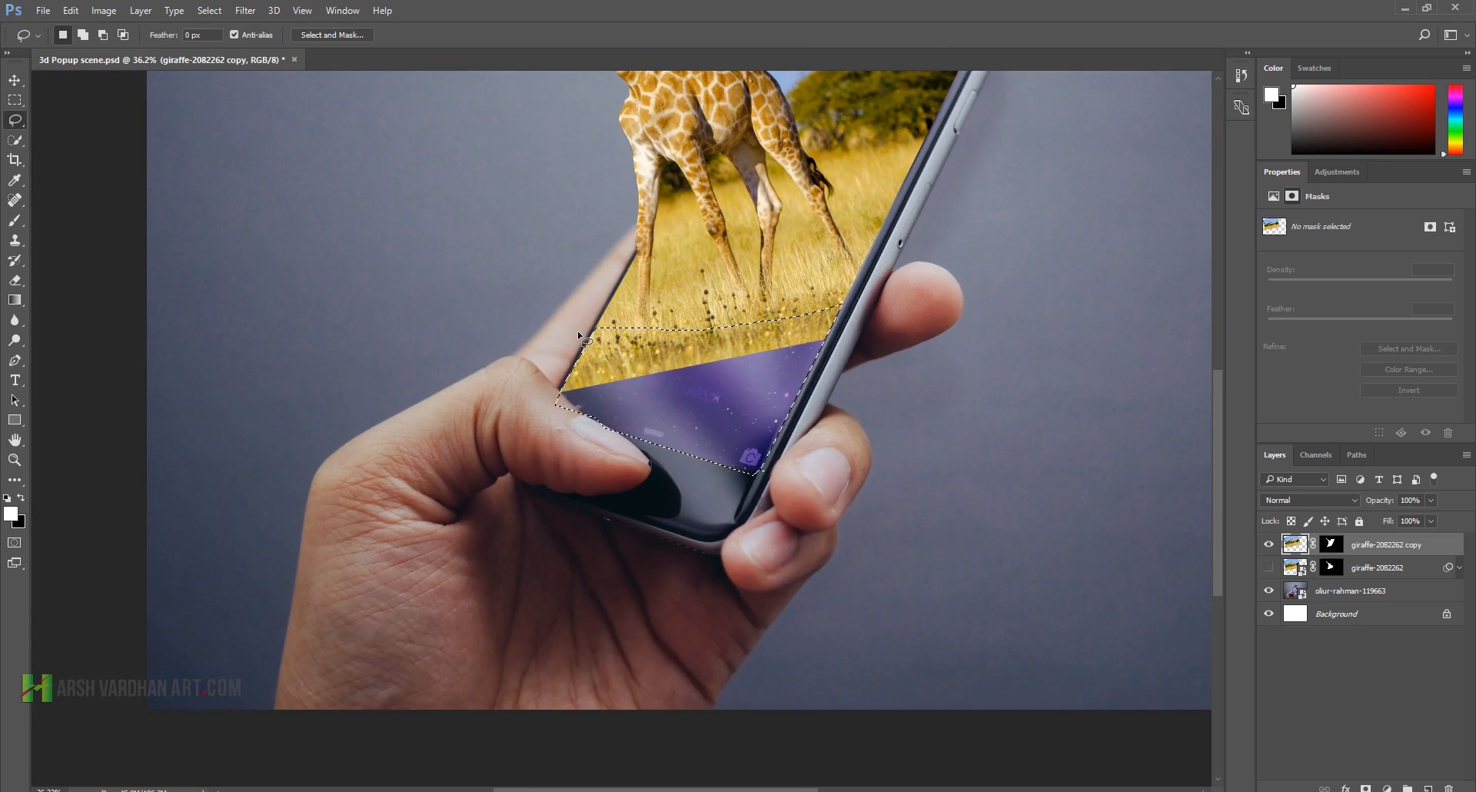
mouse_move(582, 336)
shift+mouse_down()
mouse_move(678, 351)
mouse_move(882, 325)
mouse_move(968, 271)
mouse_move(922, 164)
mouse_move(818, 111)
shift+mouse_up()
drag(582, 332, 586, 337)
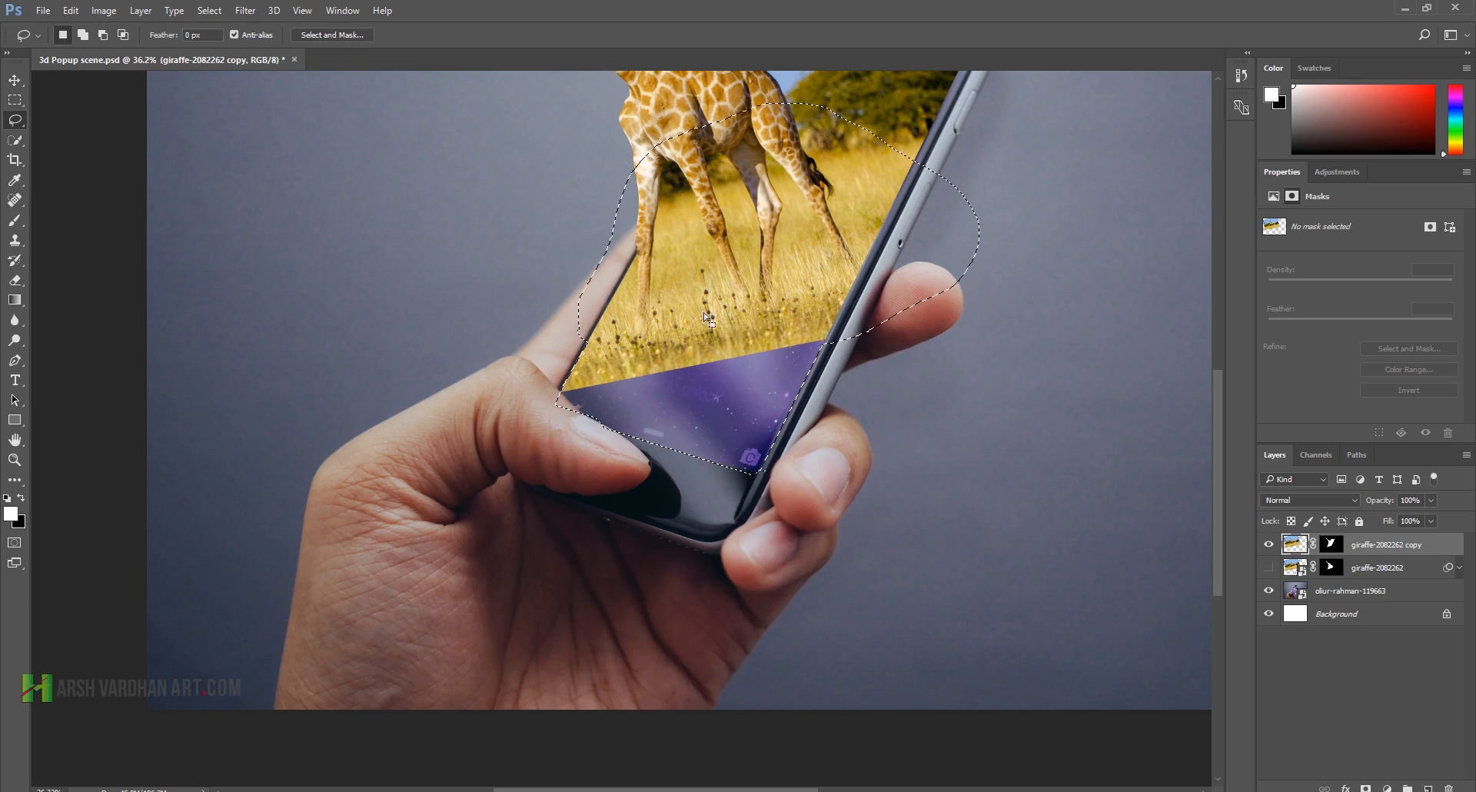
ctrl+drag(761, 355, 786, 376)
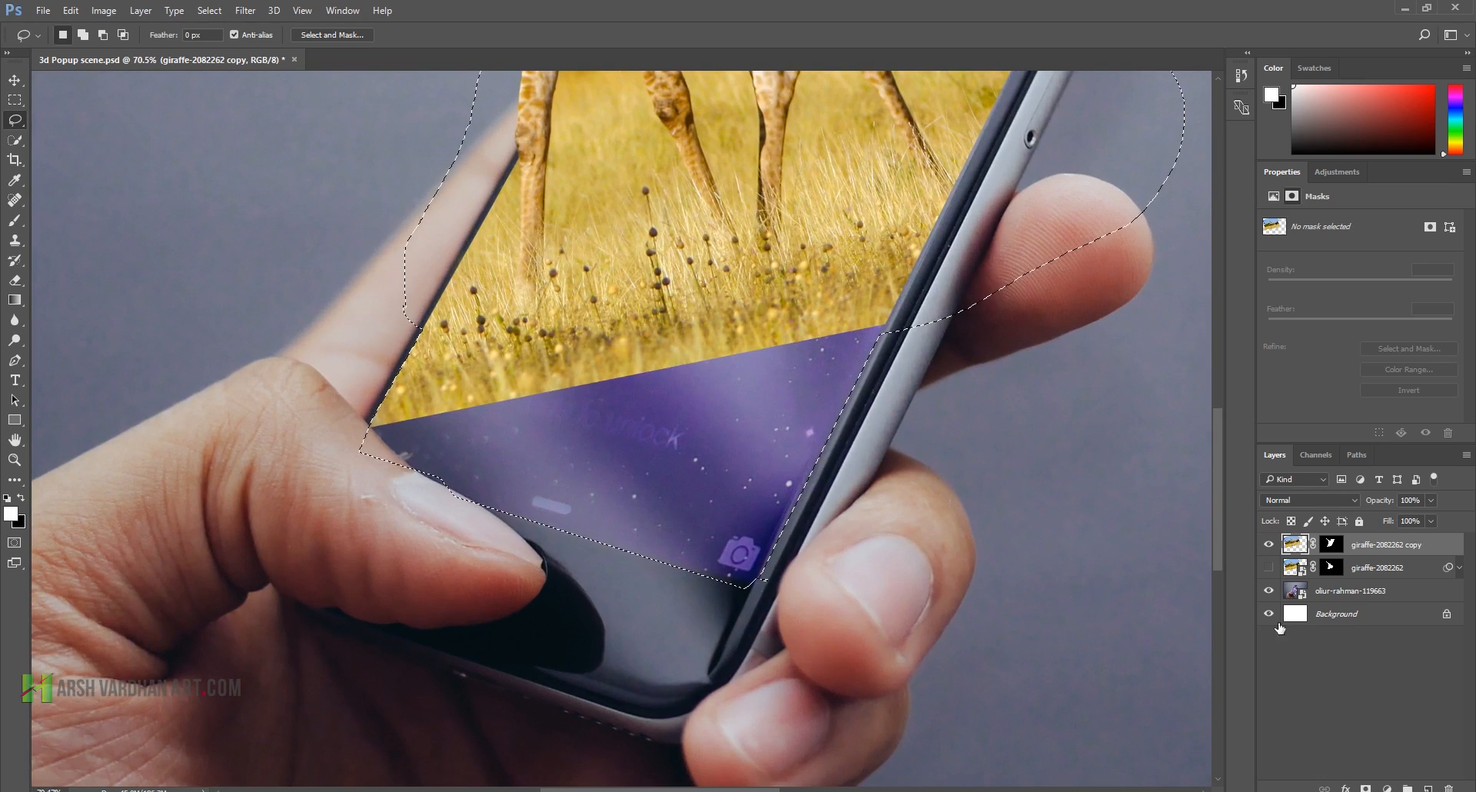
Step: Add a new empty layer above the giraffe copy and set the Clone Stamp to 43% opacity, sampling all layers
key(ctrl+shift+alt+n)
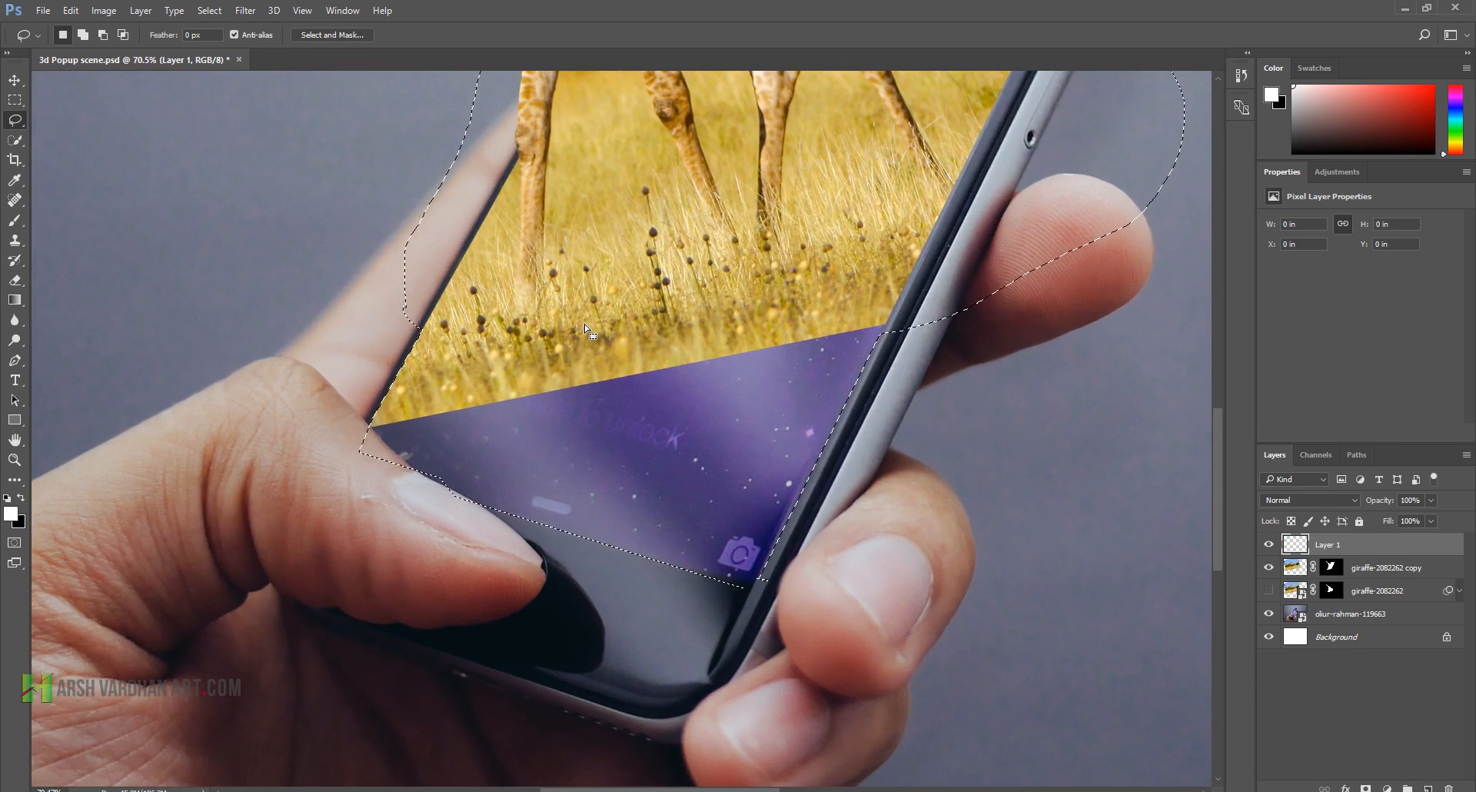
key(s)
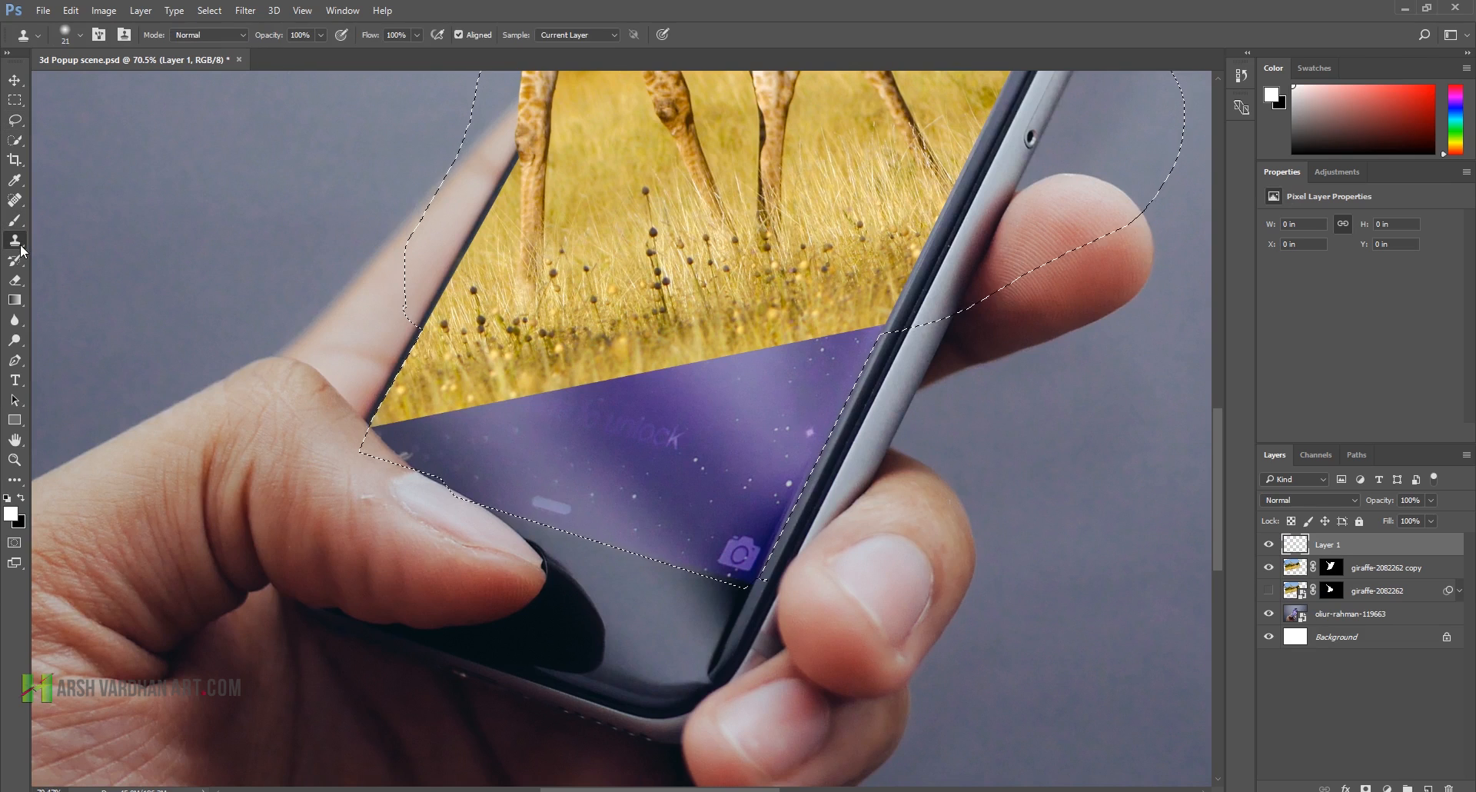
click(321, 36)
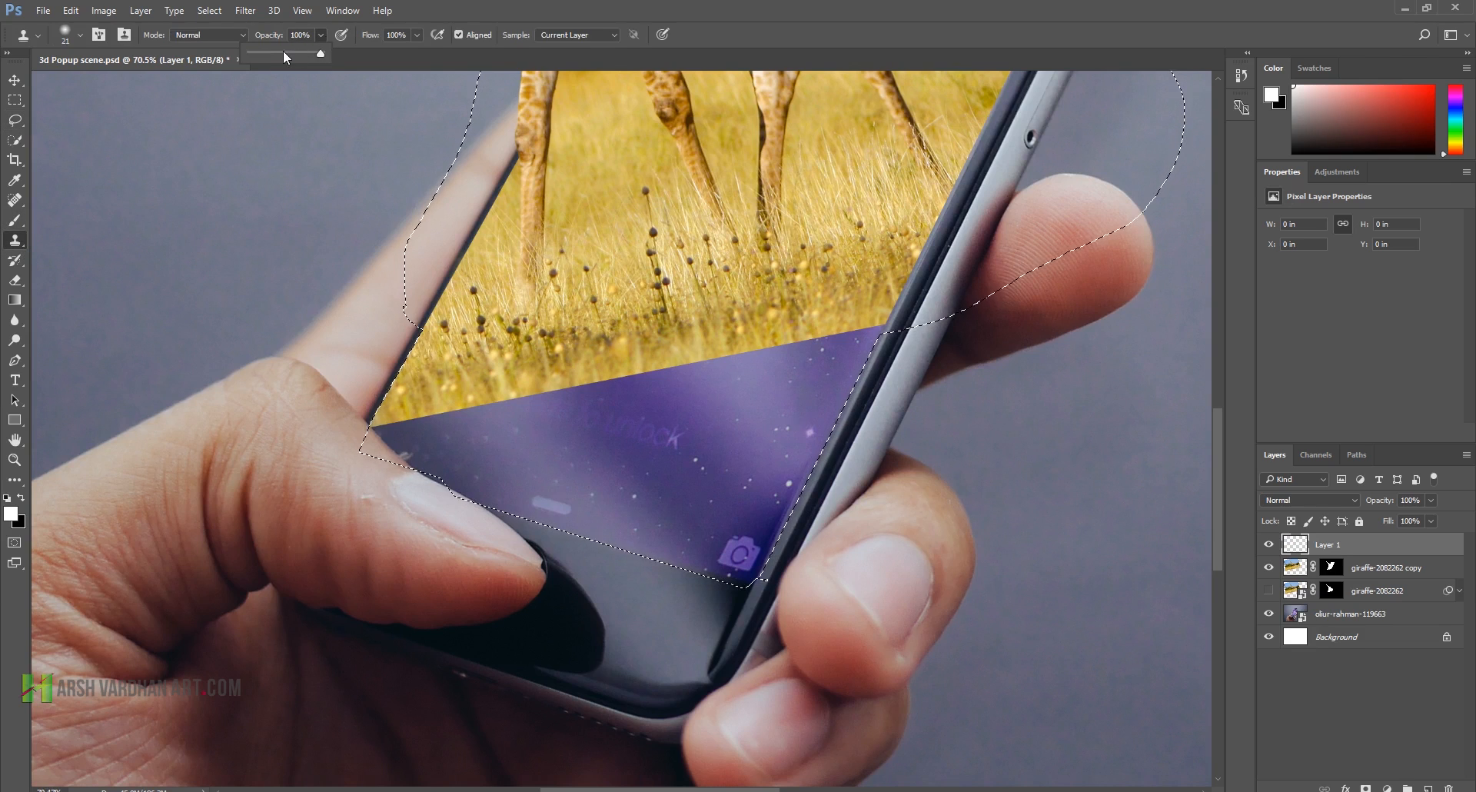
click(461, 8)
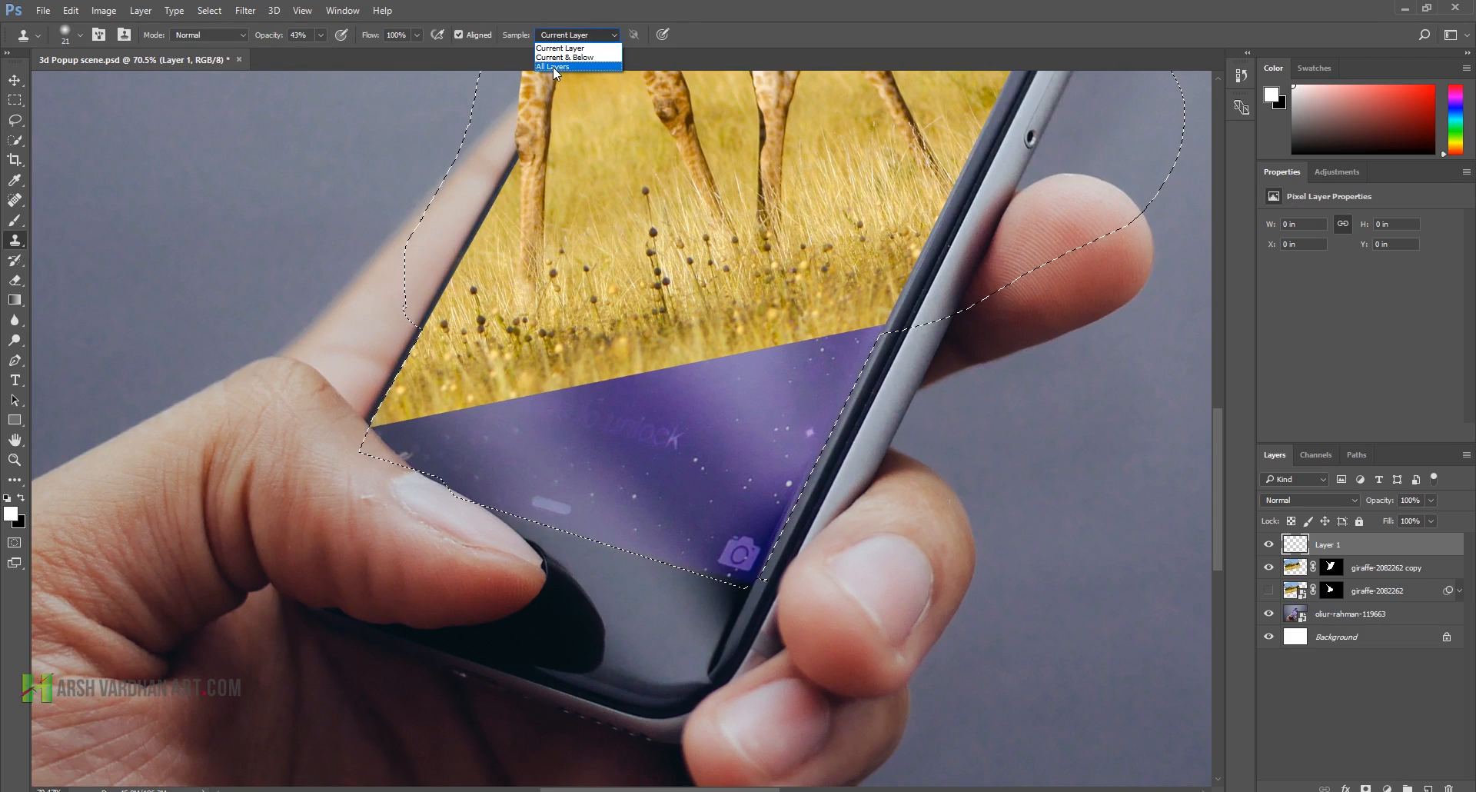
click(556, 67)
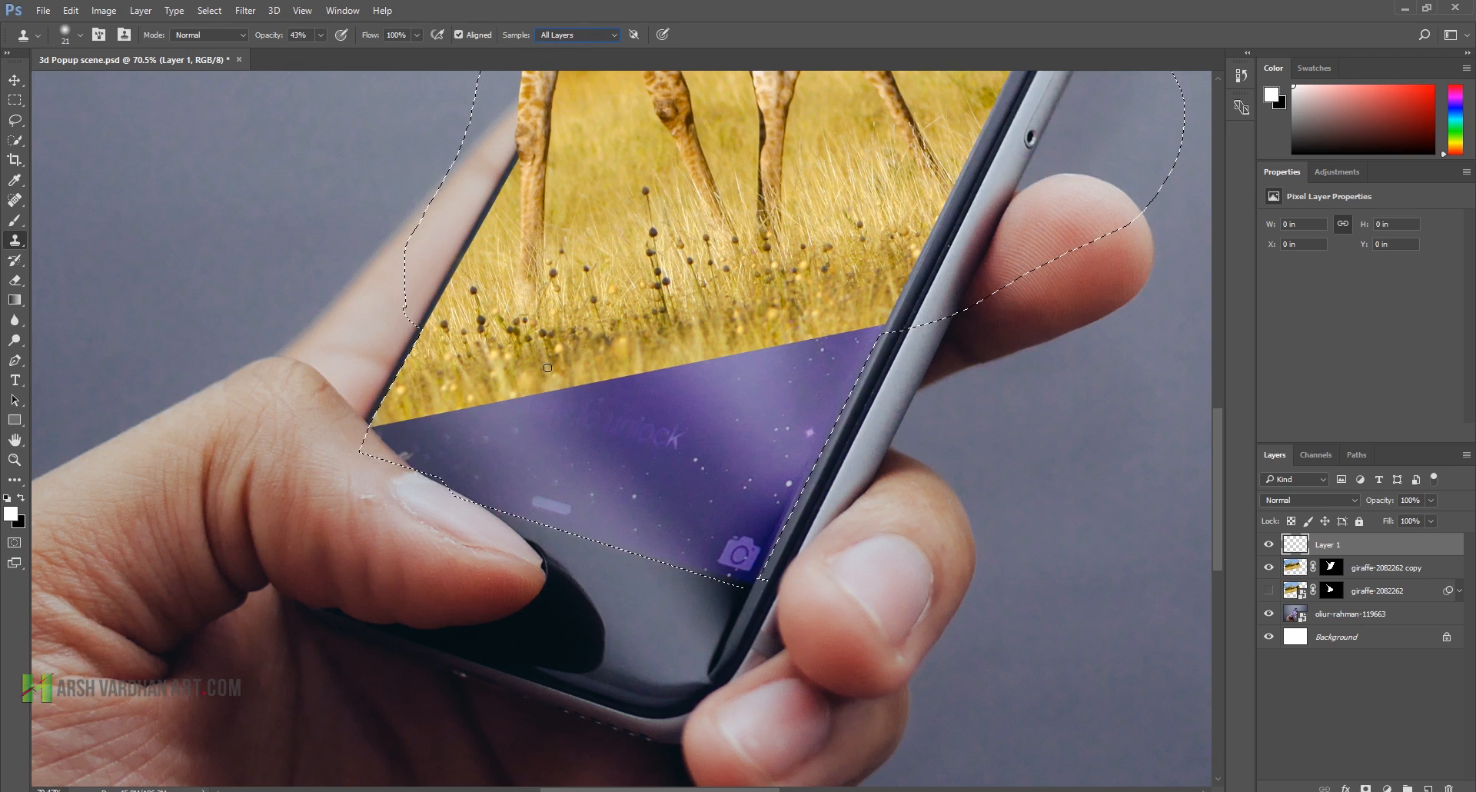
Step: Sample the grass and clone it with a 100 px brush across the upper band of the purple screen area
click(618, 328)
key(Return)
key(bracketright)
key(bracketright)
key(bracketright)
key(bracketright)
key(bracketright)
key(bracketright)
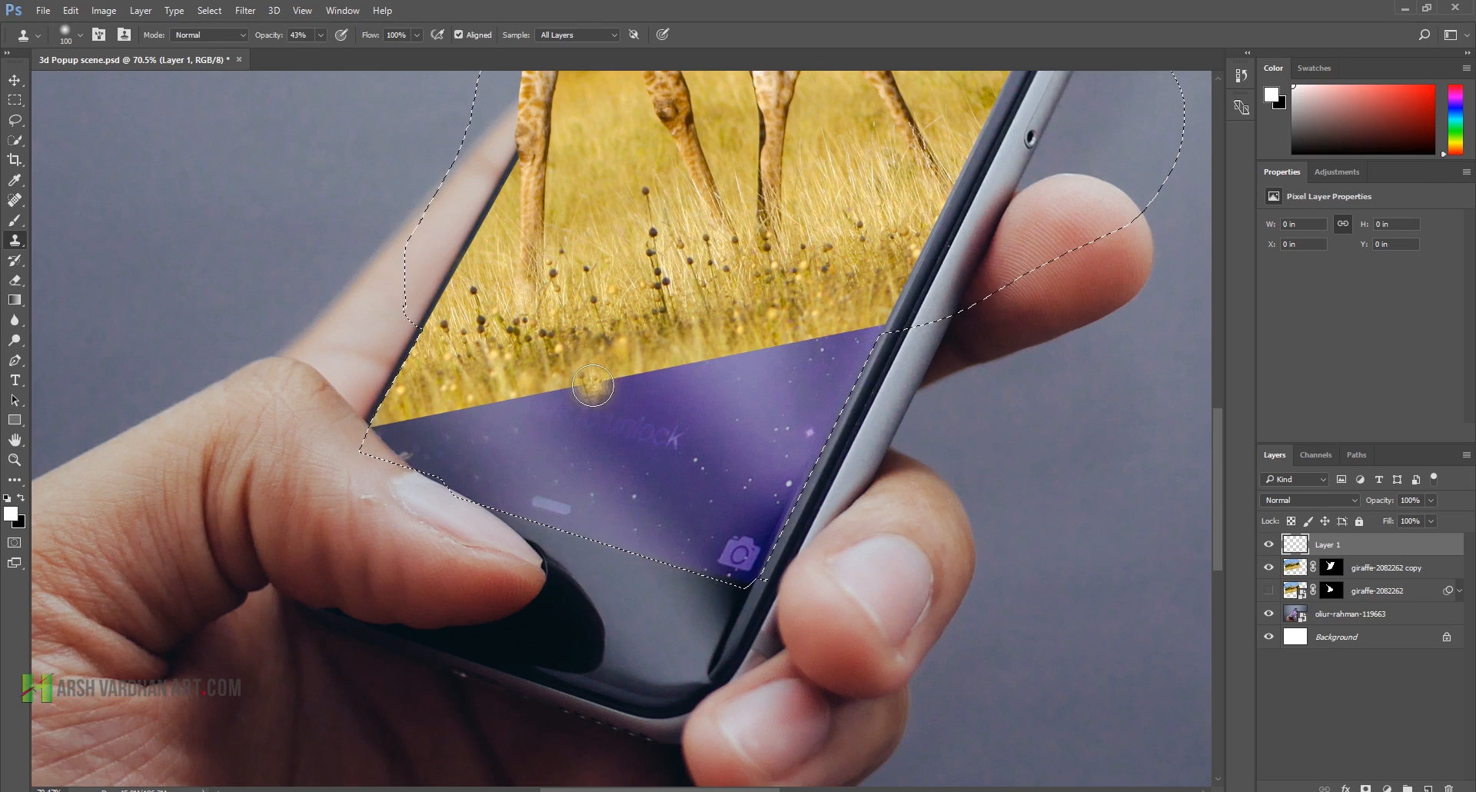
mouse_move(592, 385)
mouse_down()
mouse_move(641, 375)
mouse_move(600, 381)
mouse_move(817, 328)
mouse_up()
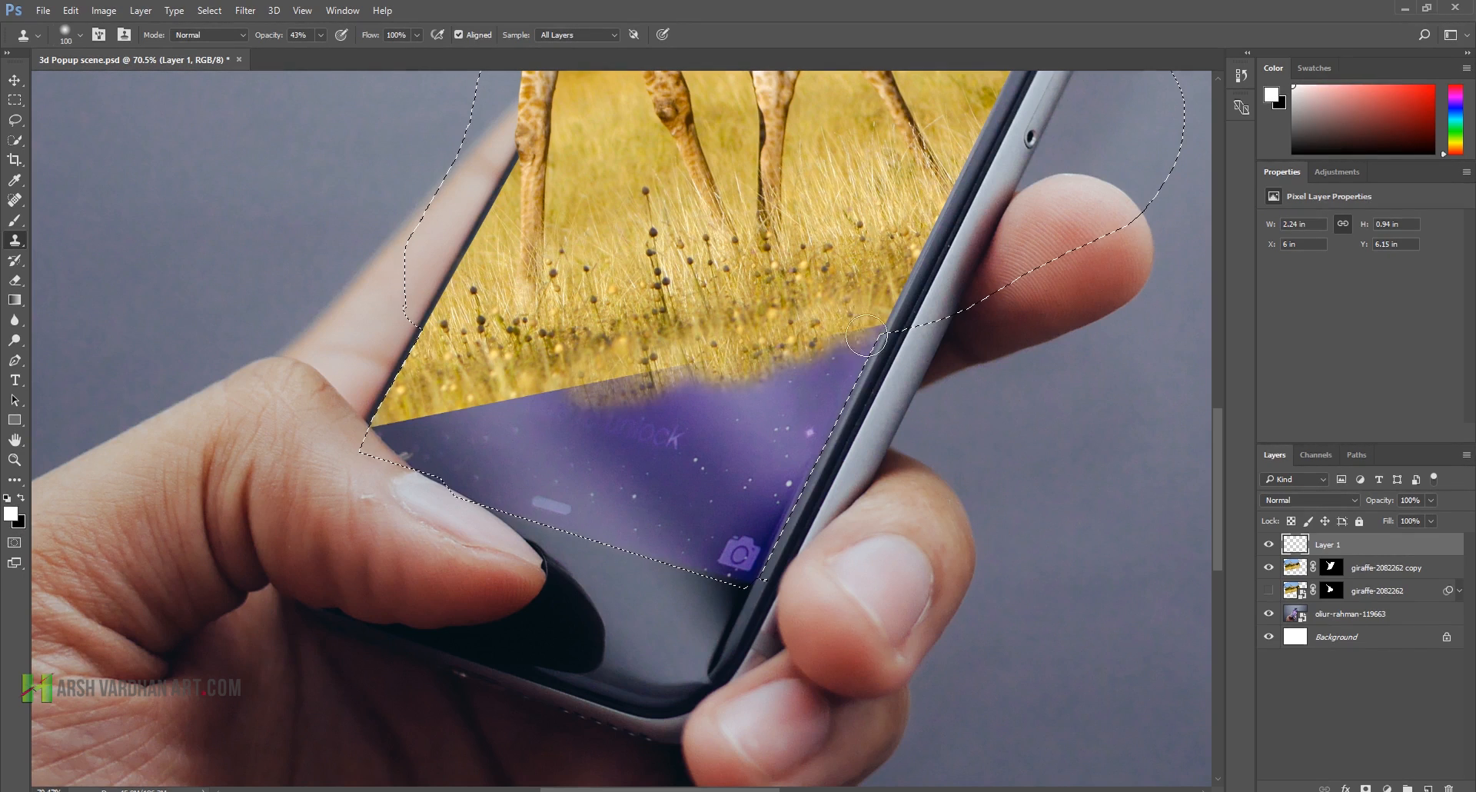
mouse_move(708, 370)
mouse_down()
mouse_move(523, 406)
mouse_move(589, 419)
mouse_up()
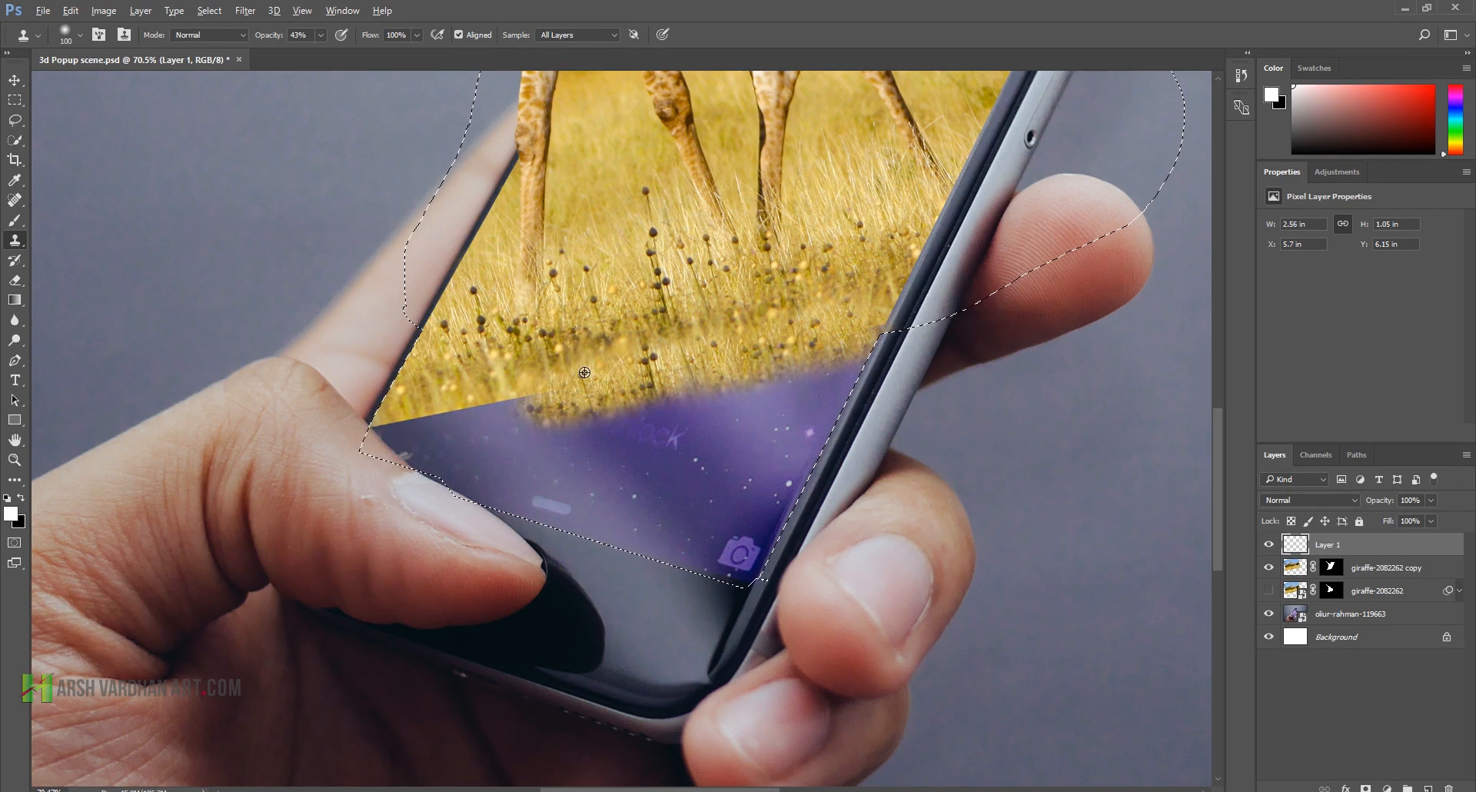
mouse_move(539, 396)
mouse_down()
mouse_move(470, 398)
mouse_move(483, 384)
mouse_move(480, 412)
mouse_move(449, 427)
mouse_move(398, 426)
mouse_up()
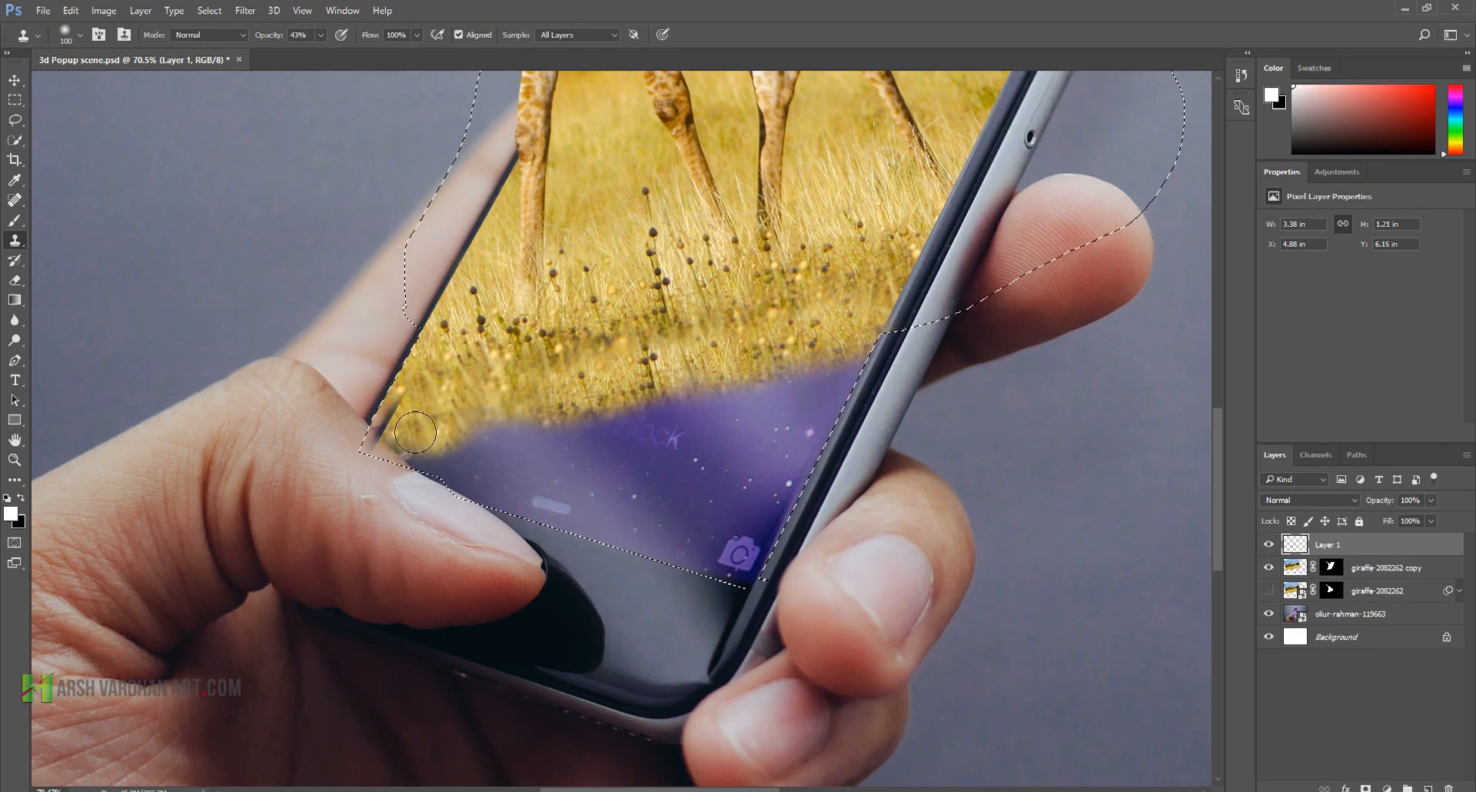
Step: Undo the last cloning at the grass's left corner beside the thumb and clone that edge again
key(ctrl+z)
key(ctrl+alt+z)
drag(404, 413, 398, 416)
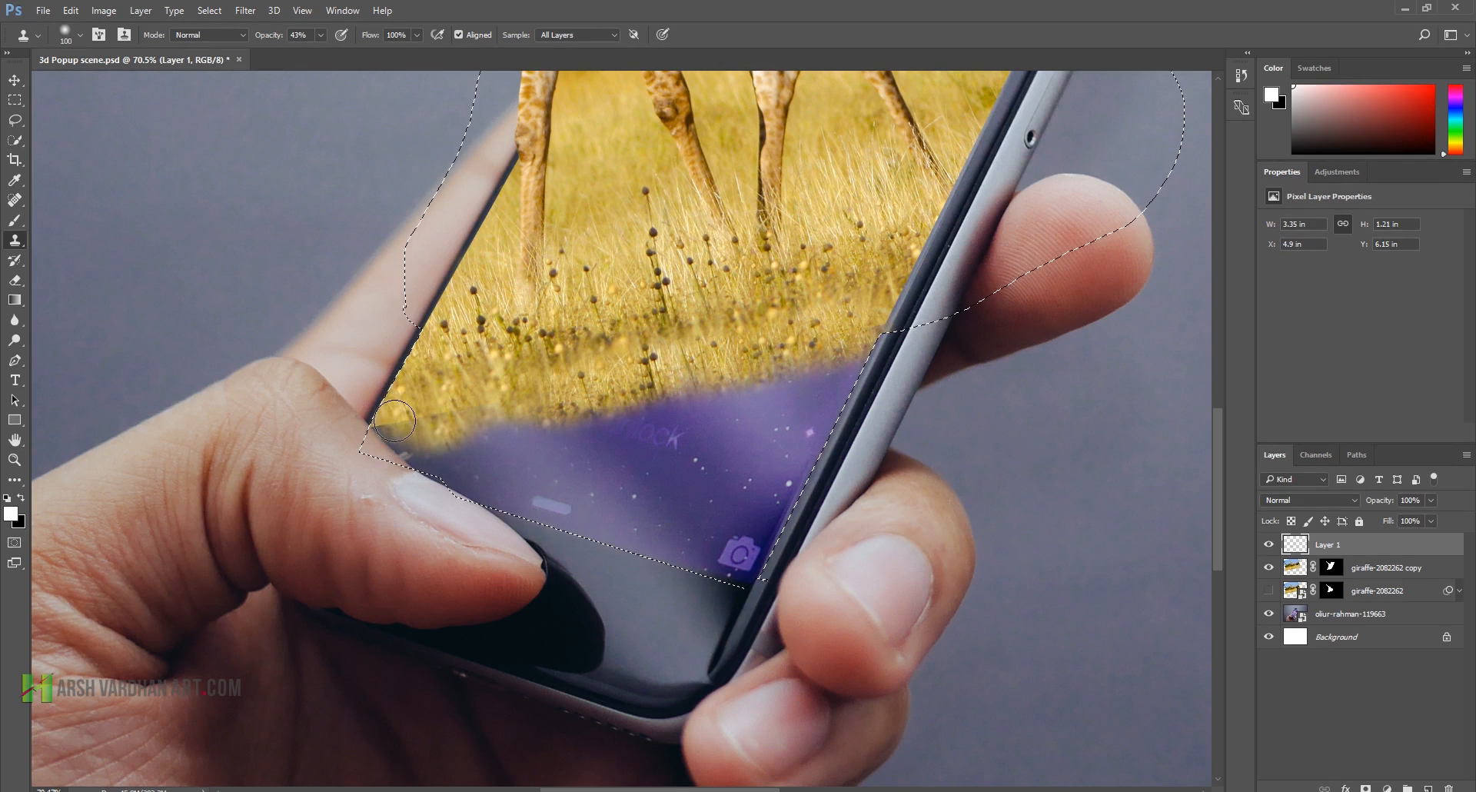
Step: Clone grass over the remaining purple screen area with the brush enlarged to 150 px, resampling as needed, and deselect
key(bracketright)
key(bracketright)
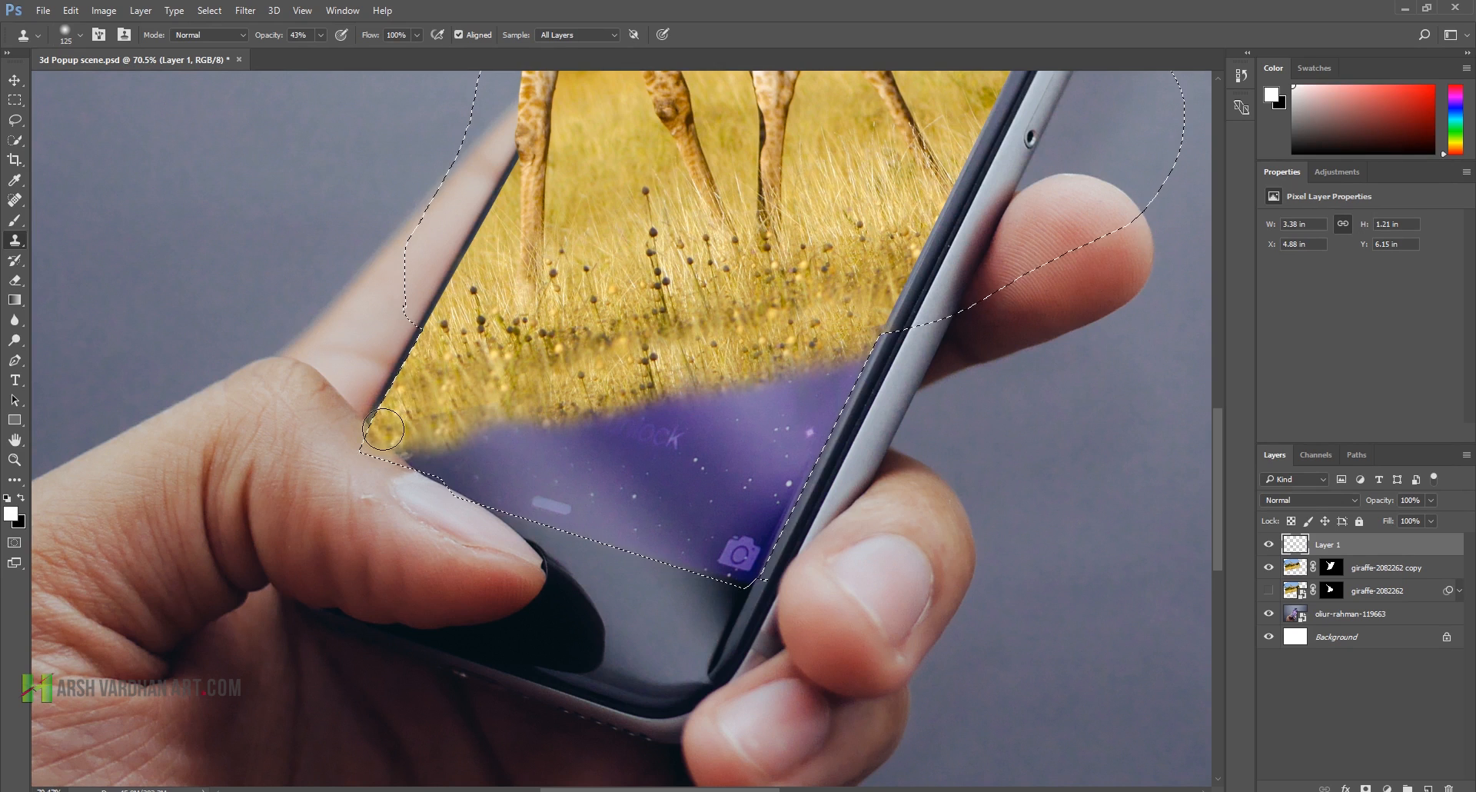
mouse_move(397, 424)
mouse_down()
mouse_move(450, 449)
mouse_move(569, 430)
mouse_move(532, 440)
mouse_move(643, 419)
mouse_move(650, 396)
mouse_move(865, 370)
mouse_move(796, 407)
mouse_up()
mouse_move(656, 426)
mouse_down()
mouse_move(644, 454)
mouse_move(632, 395)
mouse_move(655, 436)
mouse_up()
alt+click(598, 389)
mouse_move(638, 487)
mouse_down()
mouse_move(509, 499)
mouse_move(467, 489)
mouse_move(735, 444)
mouse_move(667, 438)
mouse_move(681, 449)
mouse_move(835, 419)
mouse_move(768, 454)
mouse_move(597, 432)
mouse_move(587, 447)
mouse_move(623, 480)
mouse_move(550, 512)
mouse_move(656, 525)
mouse_move(756, 502)
mouse_move(666, 528)
mouse_move(680, 548)
mouse_move(730, 556)
mouse_move(711, 556)
mouse_move(724, 570)
mouse_move(753, 550)
mouse_move(723, 542)
mouse_move(799, 464)
mouse_move(635, 492)
mouse_move(452, 467)
mouse_up()
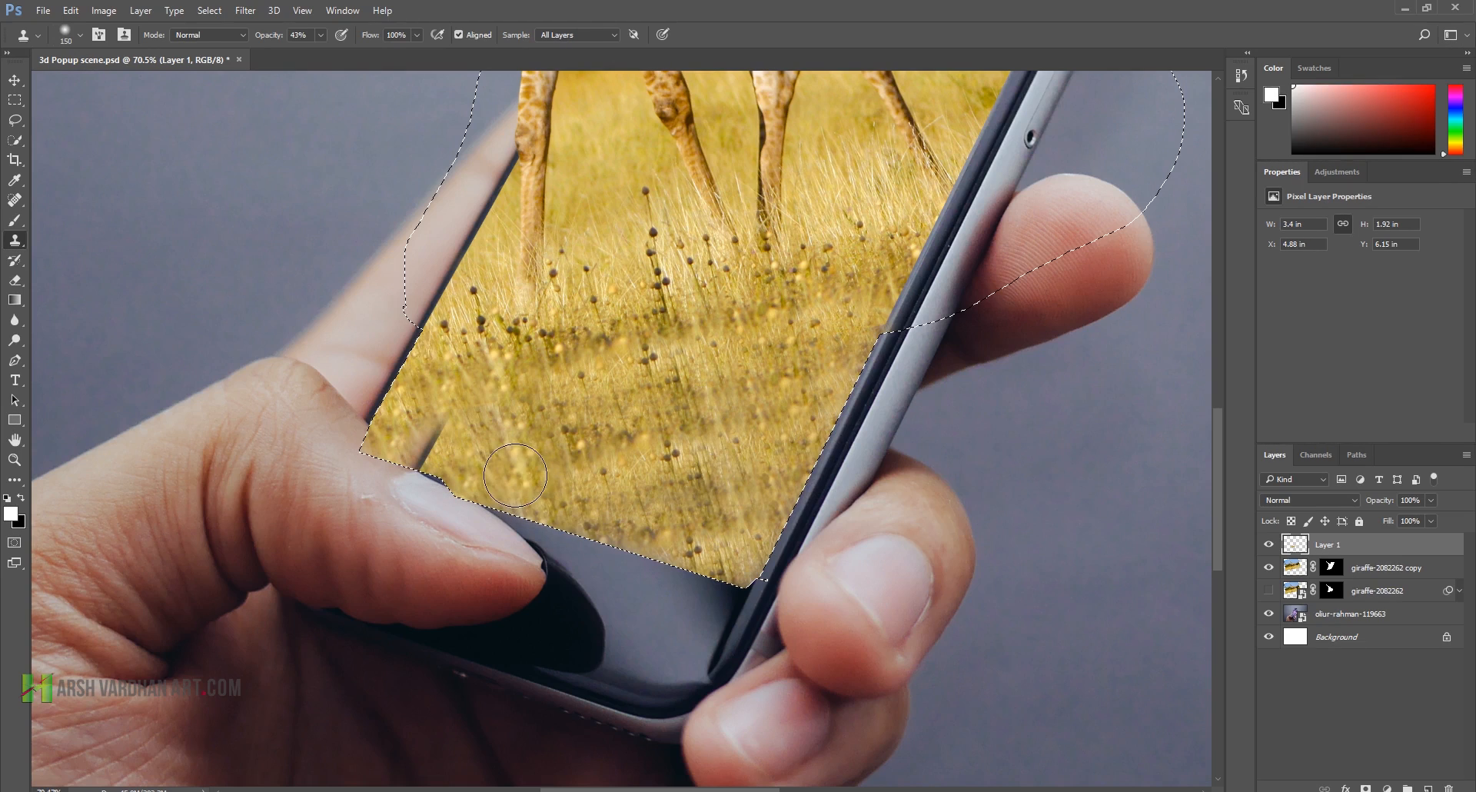
drag(457, 440, 428, 445)
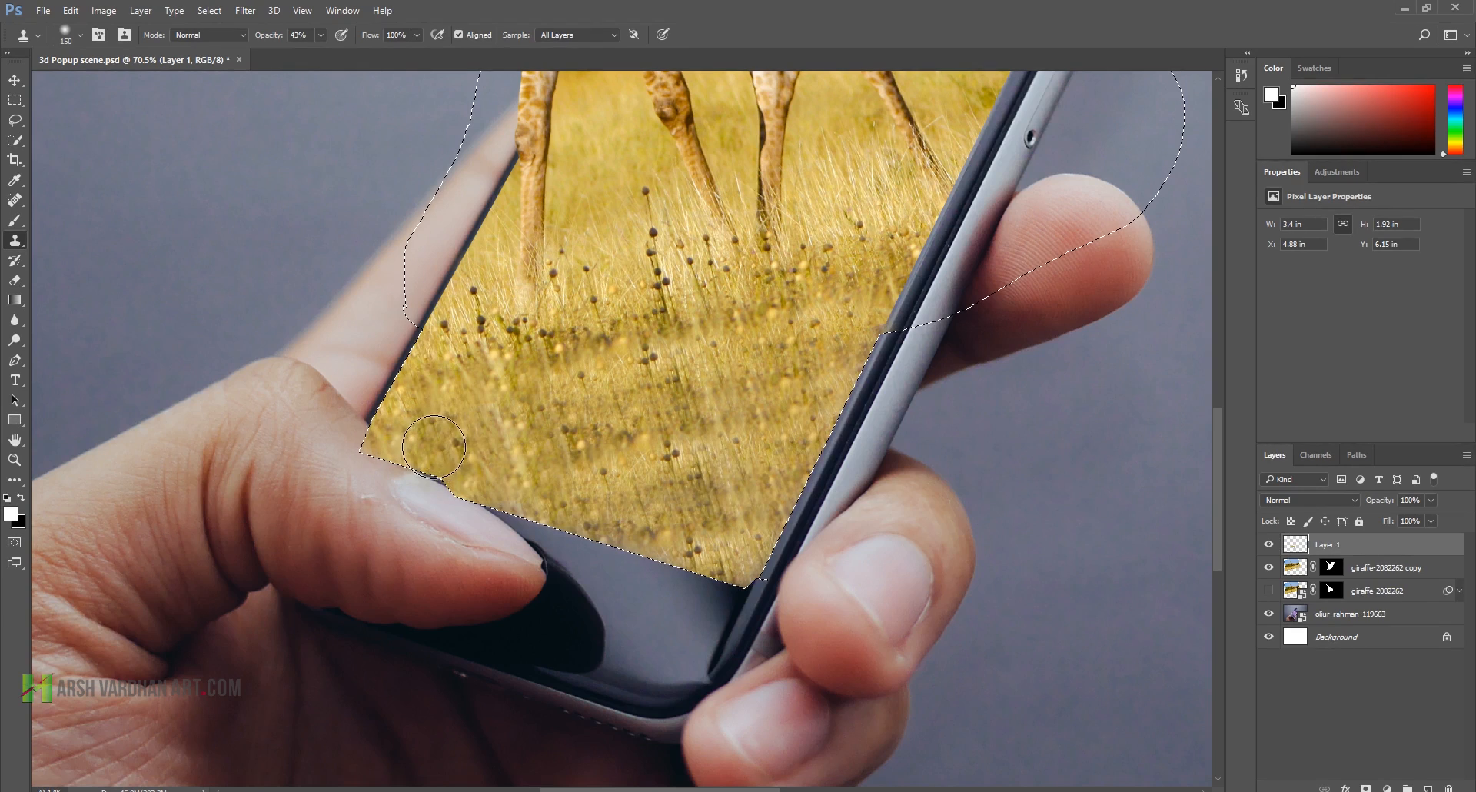
click(527, 466)
key(ctrl+d)
Step: Try to clone grass into the gap along the thumb's edge with the 150 px brush
drag(450, 489, 553, 508)
click(466, 524)
key(ctrl+alt+z)
alt+click(527, 317)
click(467, 466)
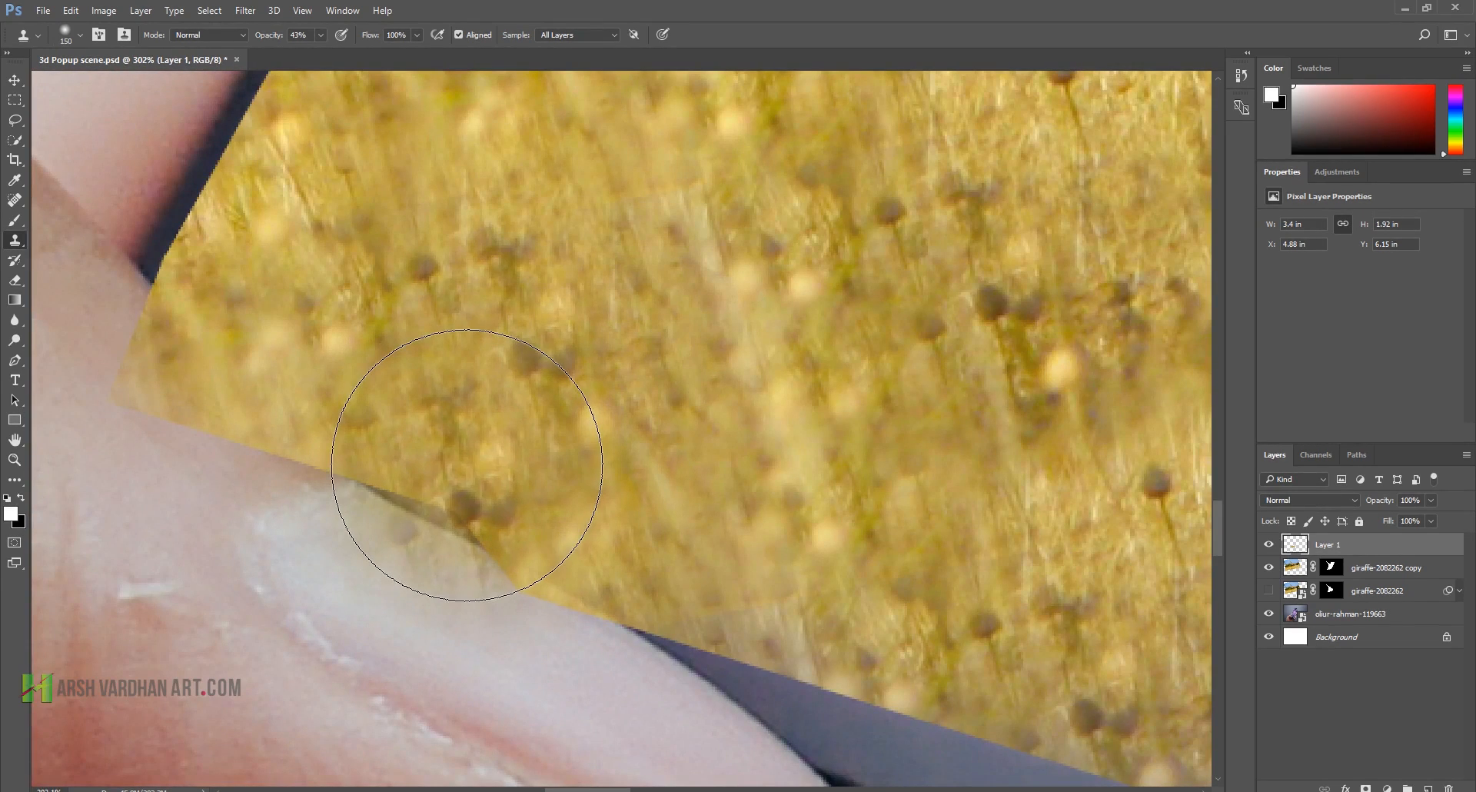
key(ctrl+alt+z)
Step: Reduce the Clone Stamp brush to 50 px and clone grass into the dark gap along the thumbnail's edge
key(bracketleft)
key(bracketleft)
key(bracketleft)
key(bracketleft)
key(bracketleft)
key(bracketleft)
key(bracketleft)
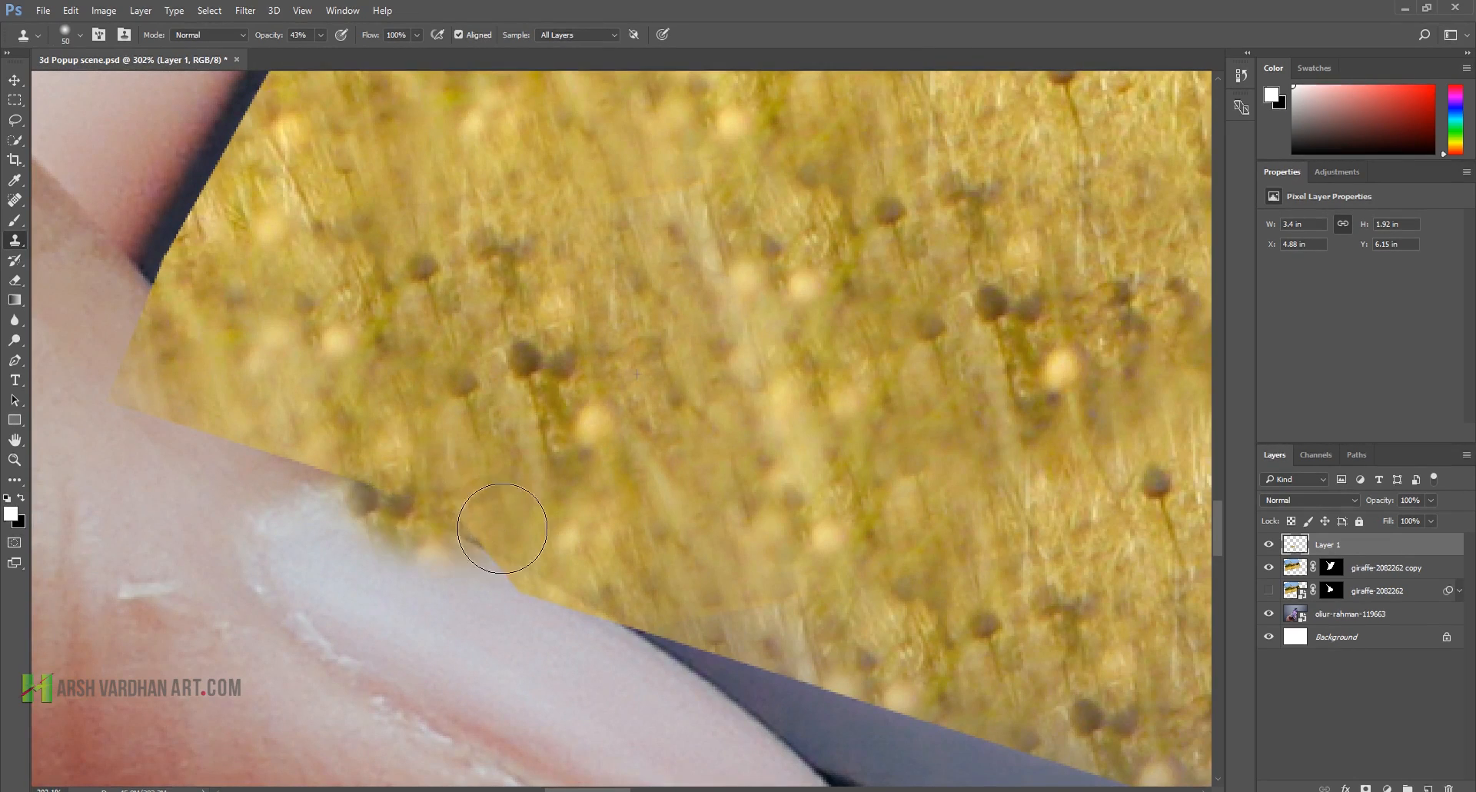
drag(414, 488, 395, 494)
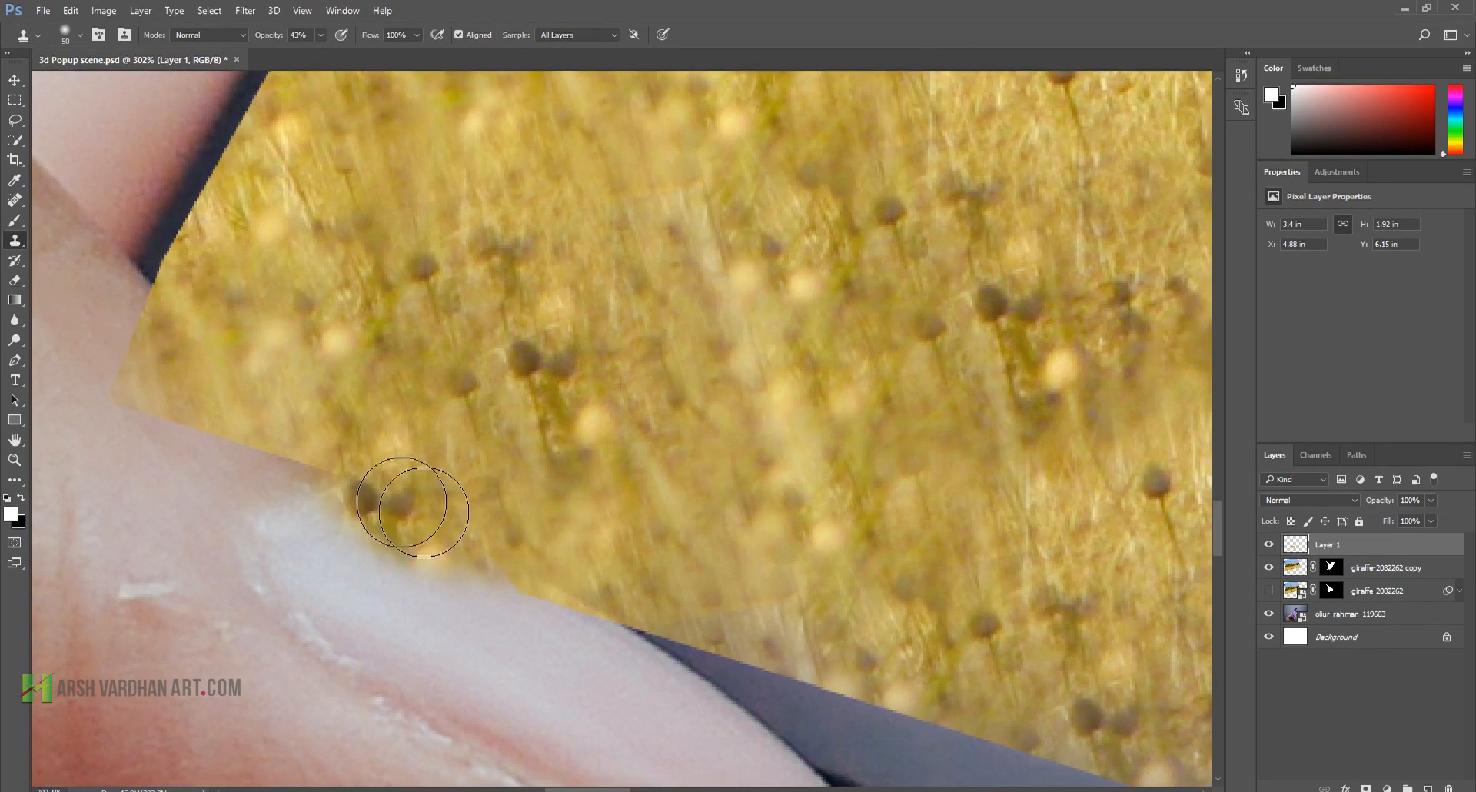
Step: Examine the whole composite and, close up, the phone's upper corner, the giraffe's legs and the cloned grass
key(ctrl+0)
click(883, 487)
drag(833, 303, 669, 564)
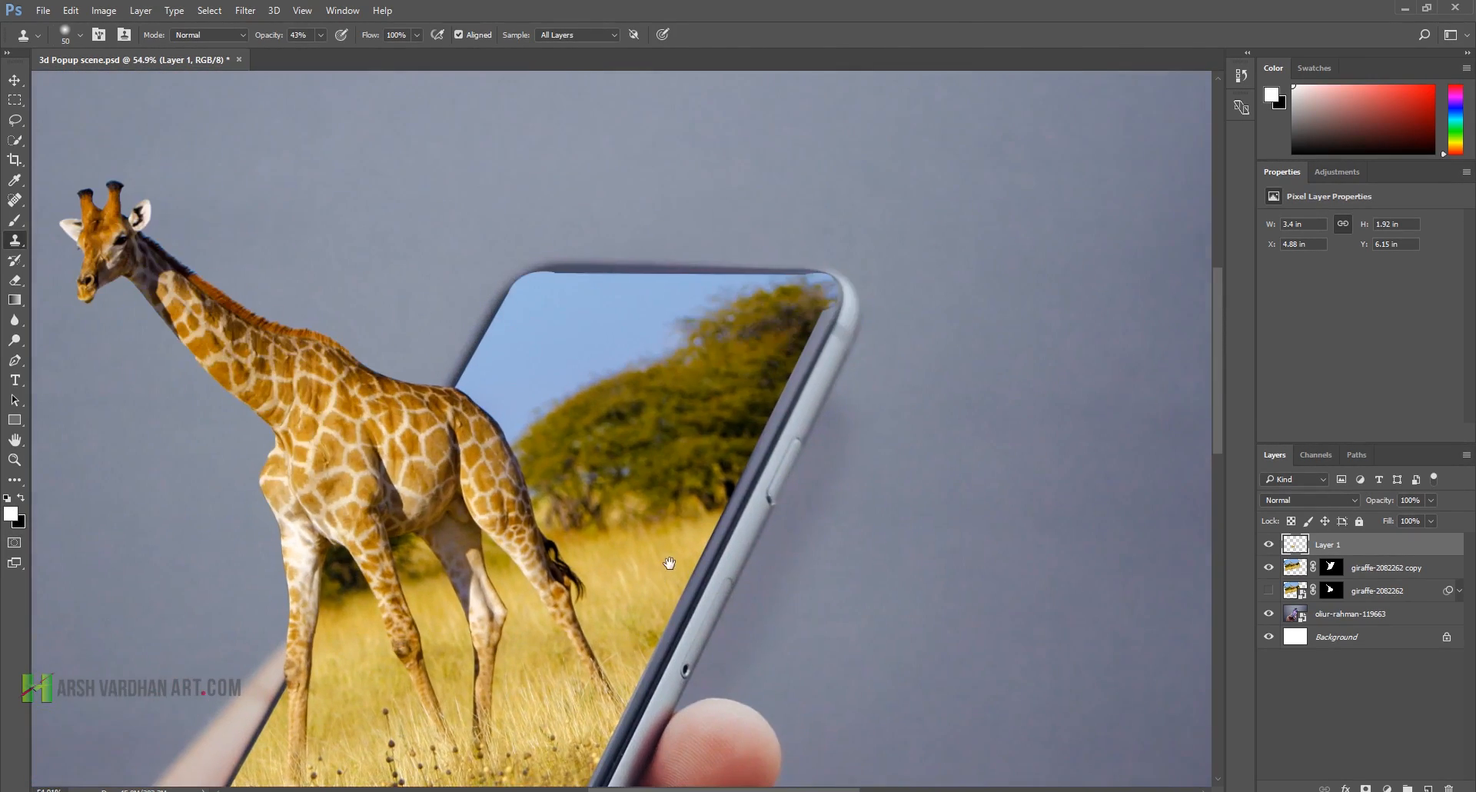
scroll(670, 564, up, 4)
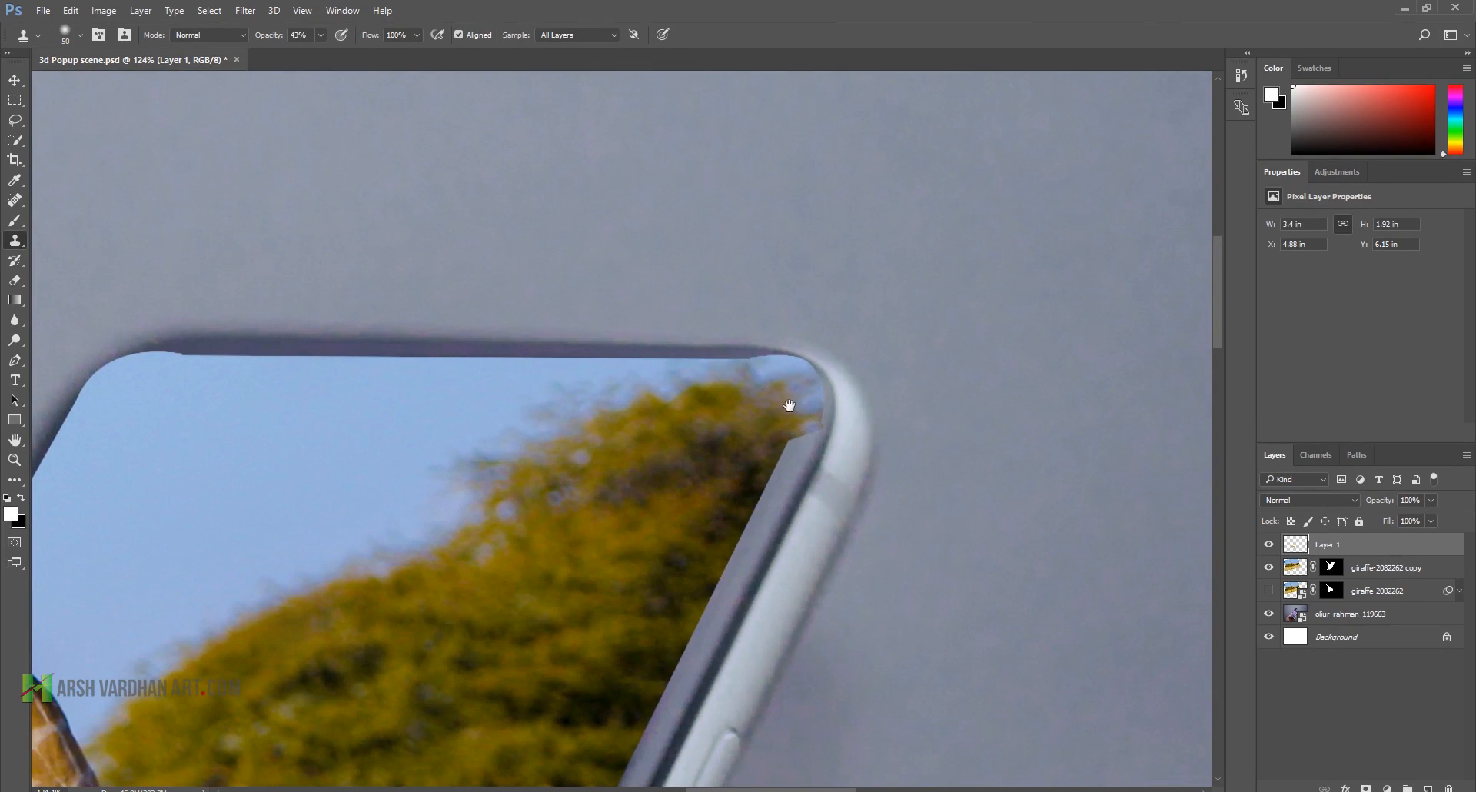
scroll(646, 573, down, 5)
scroll(515, 566, up, 2)
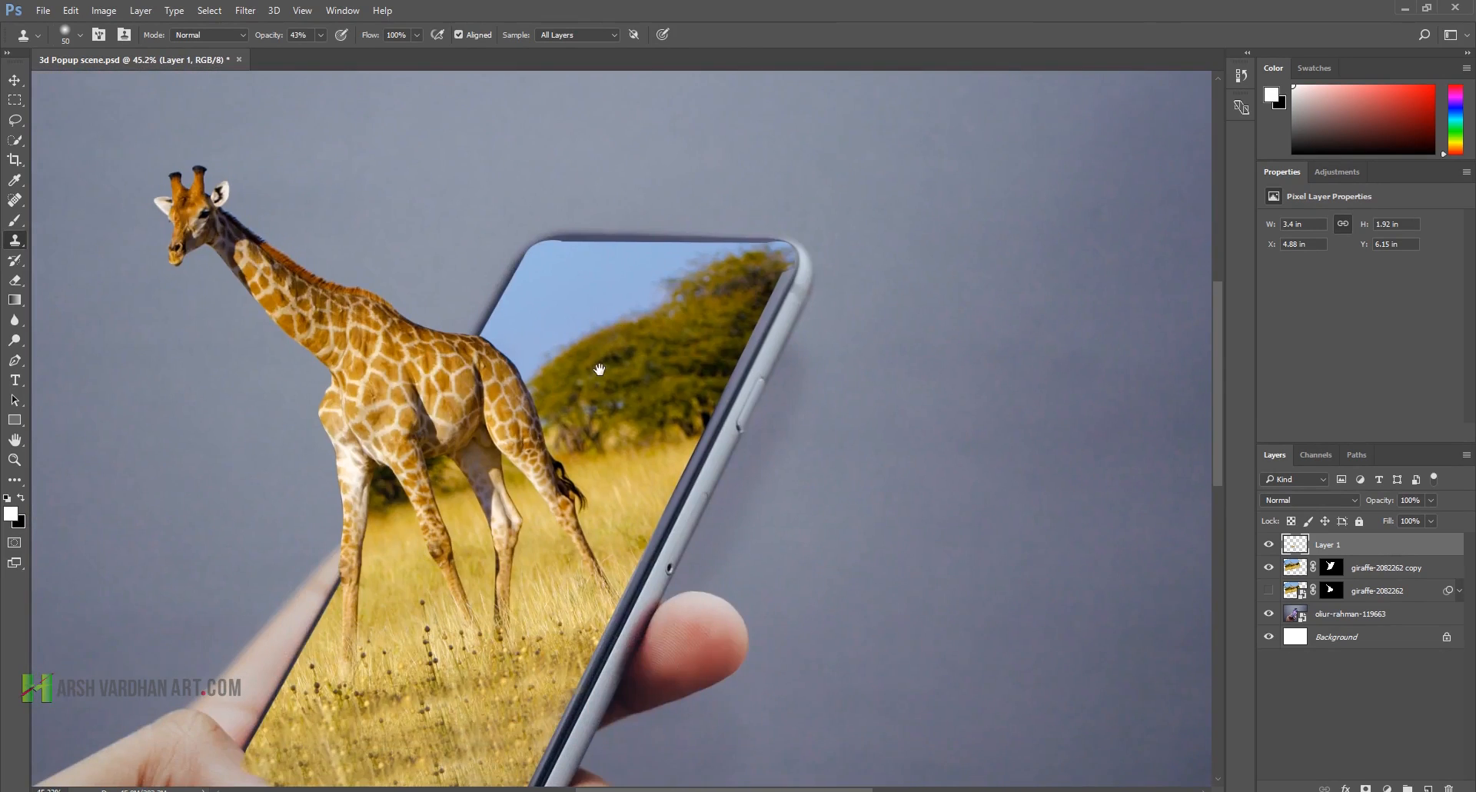
scroll(514, 567, down, 2)
scroll(538, 429, up, 5)
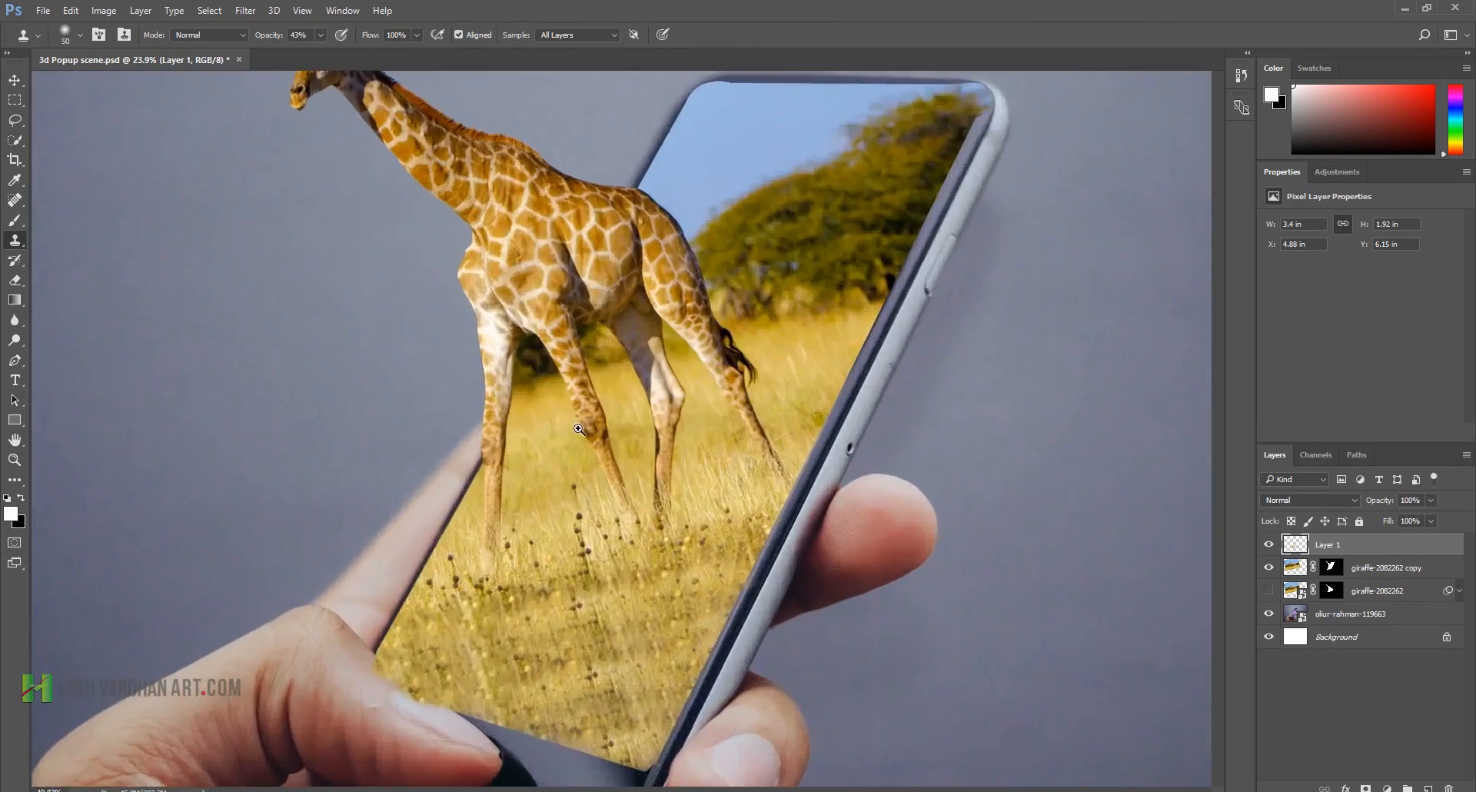
scroll(632, 448, down, 3)
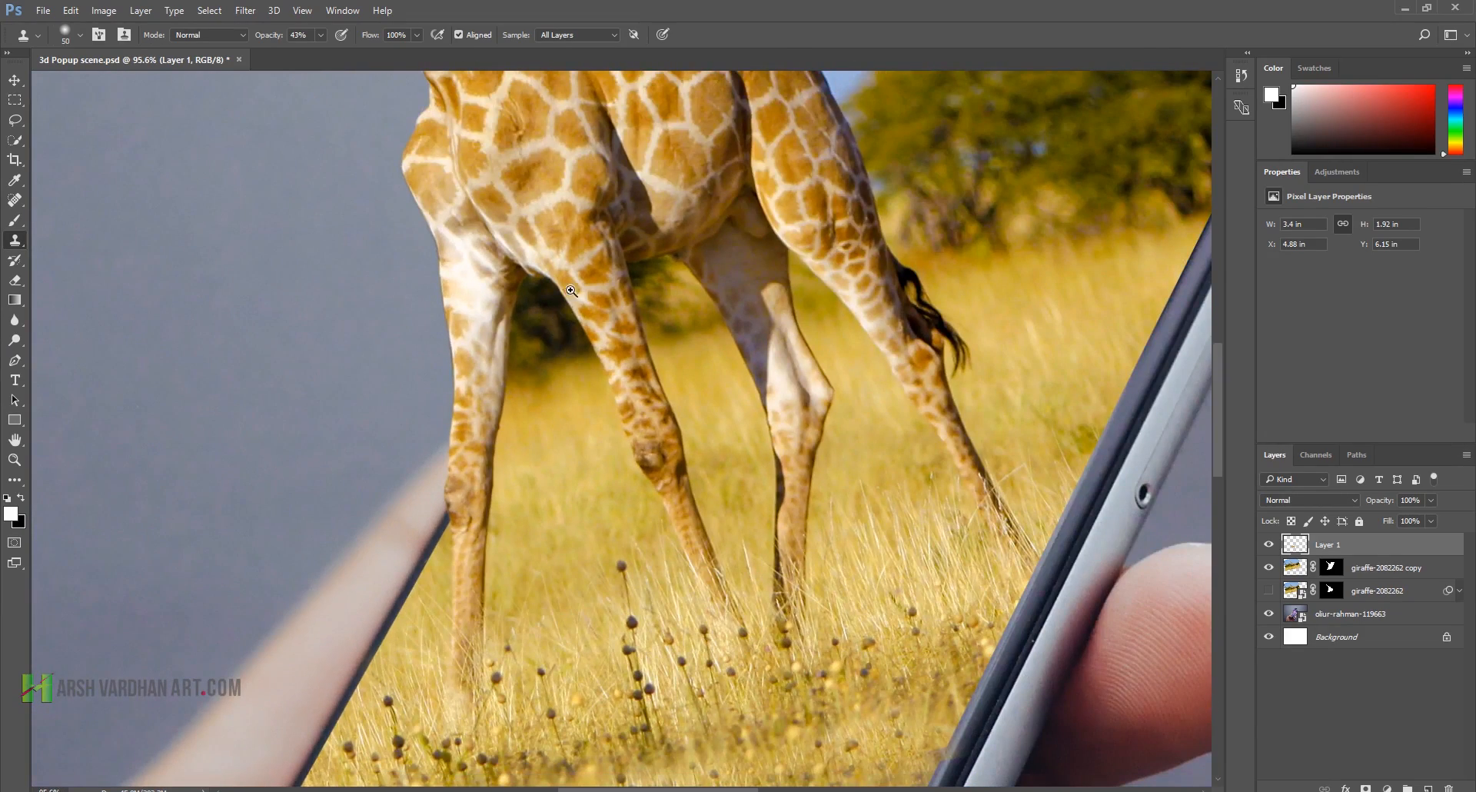
scroll(570, 293, down, 4)
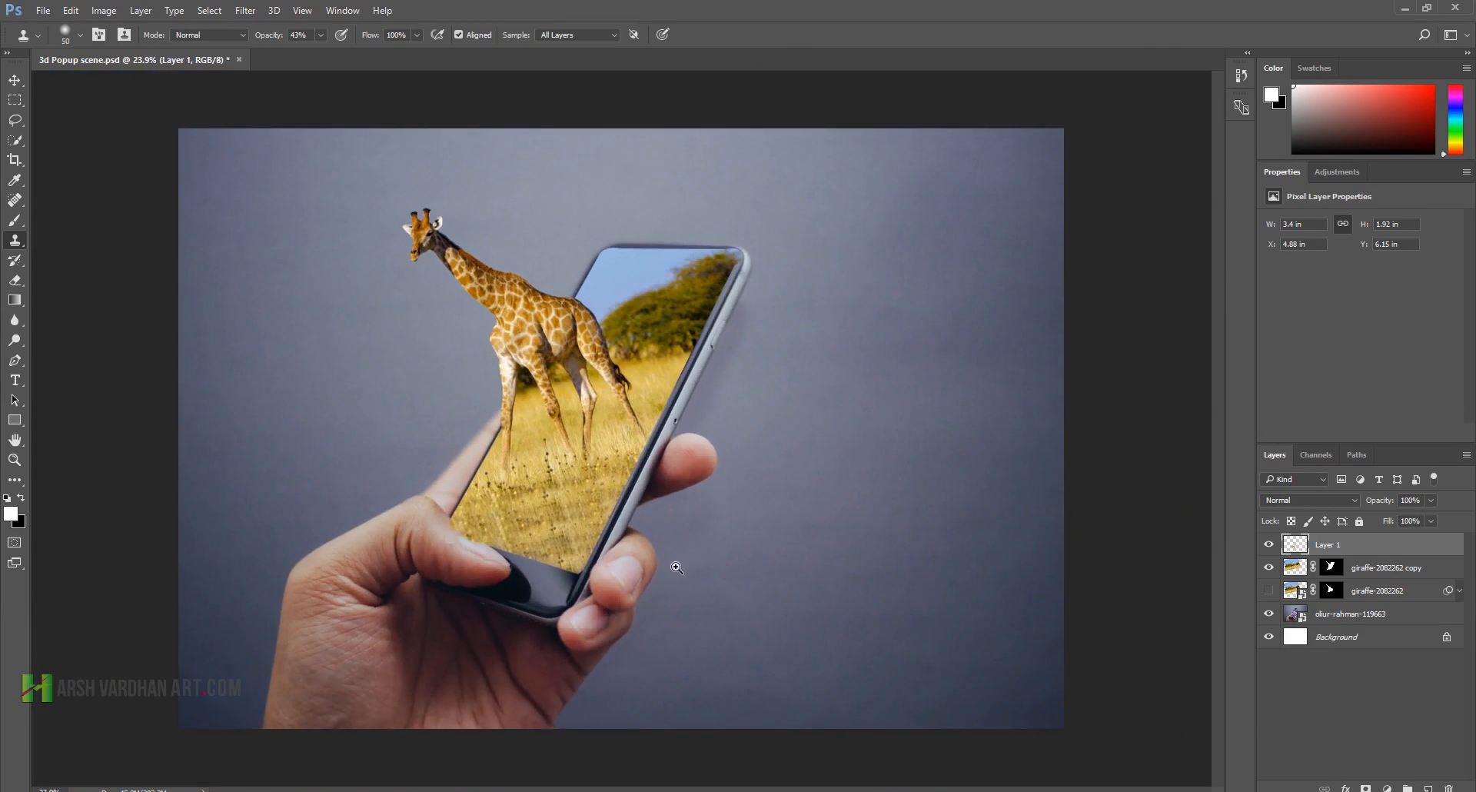
scroll(514, 510, up, 2)
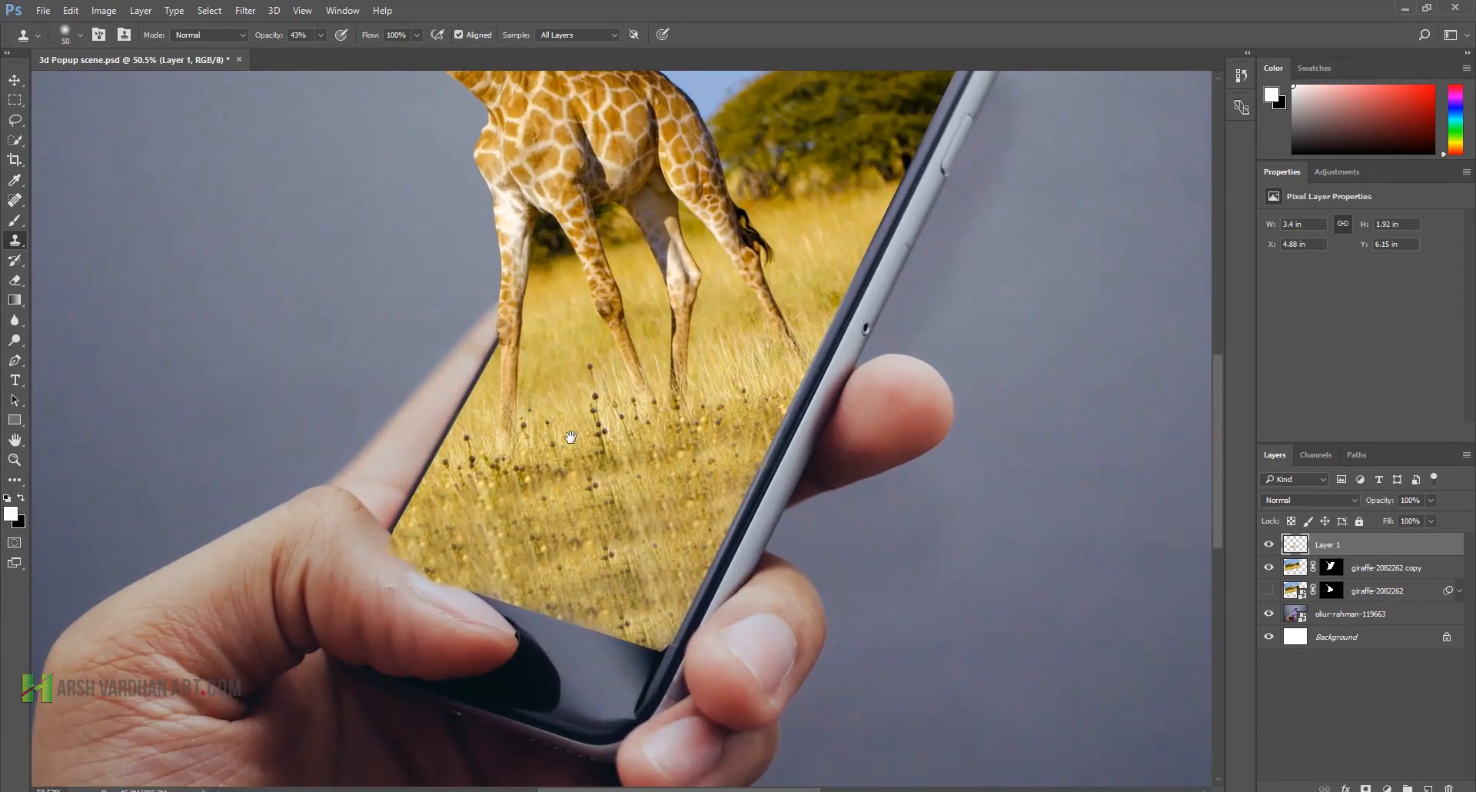
scroll(514, 510, up, 3)
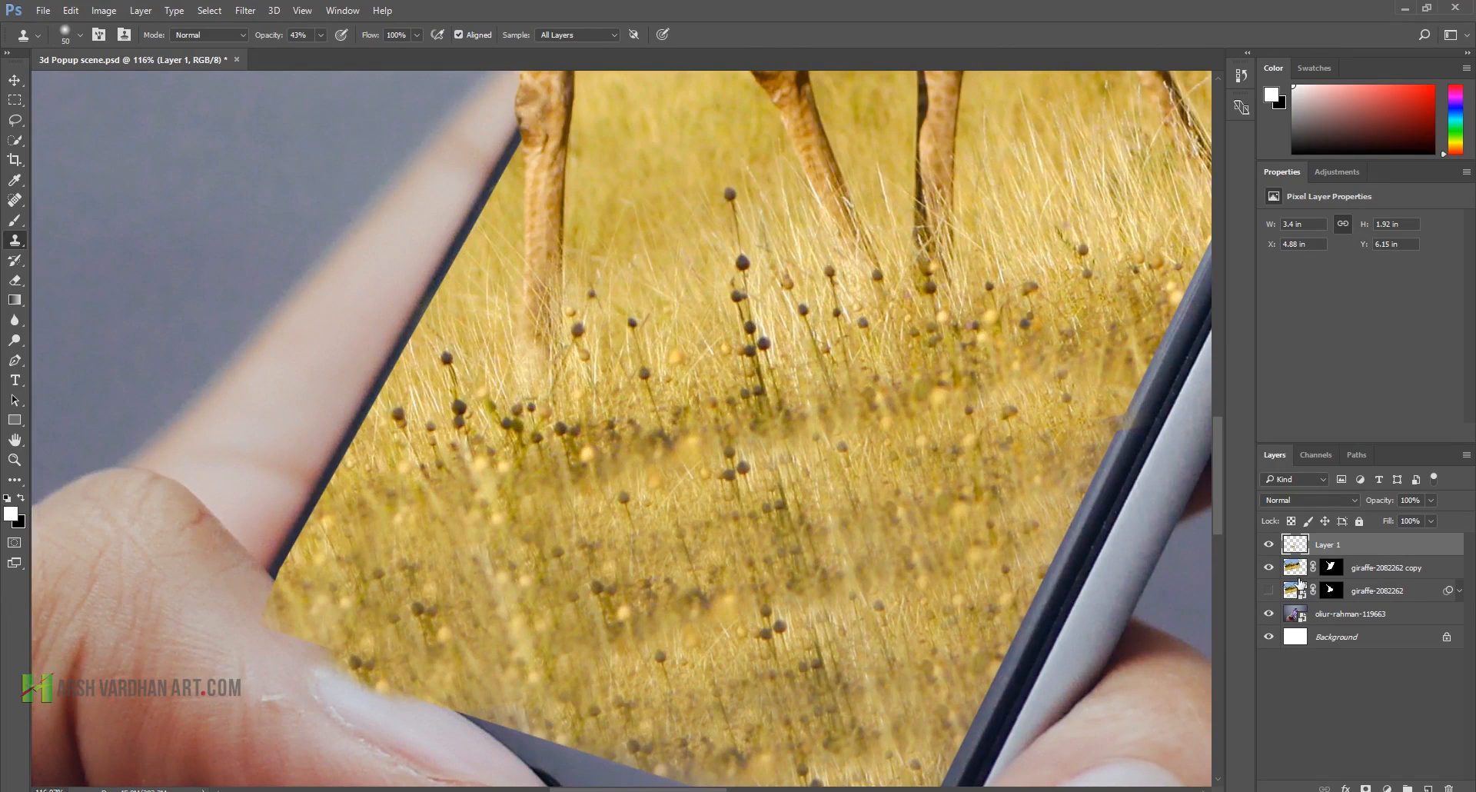
Step: Group the cloned-grass layer with the giraffe copy layer, name the group giraffe and save the document
shift+click(1301, 569)
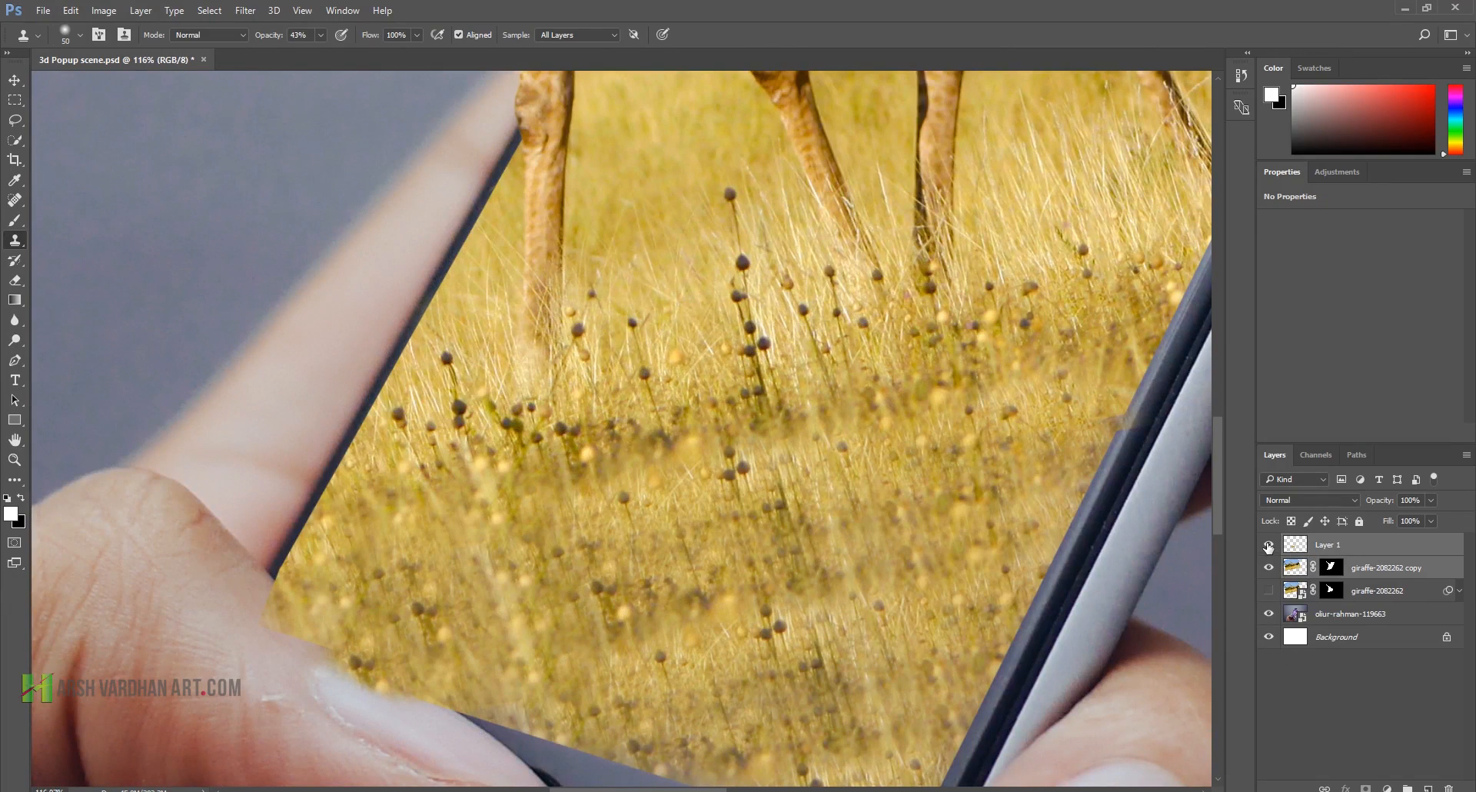
key(ctrl+g)
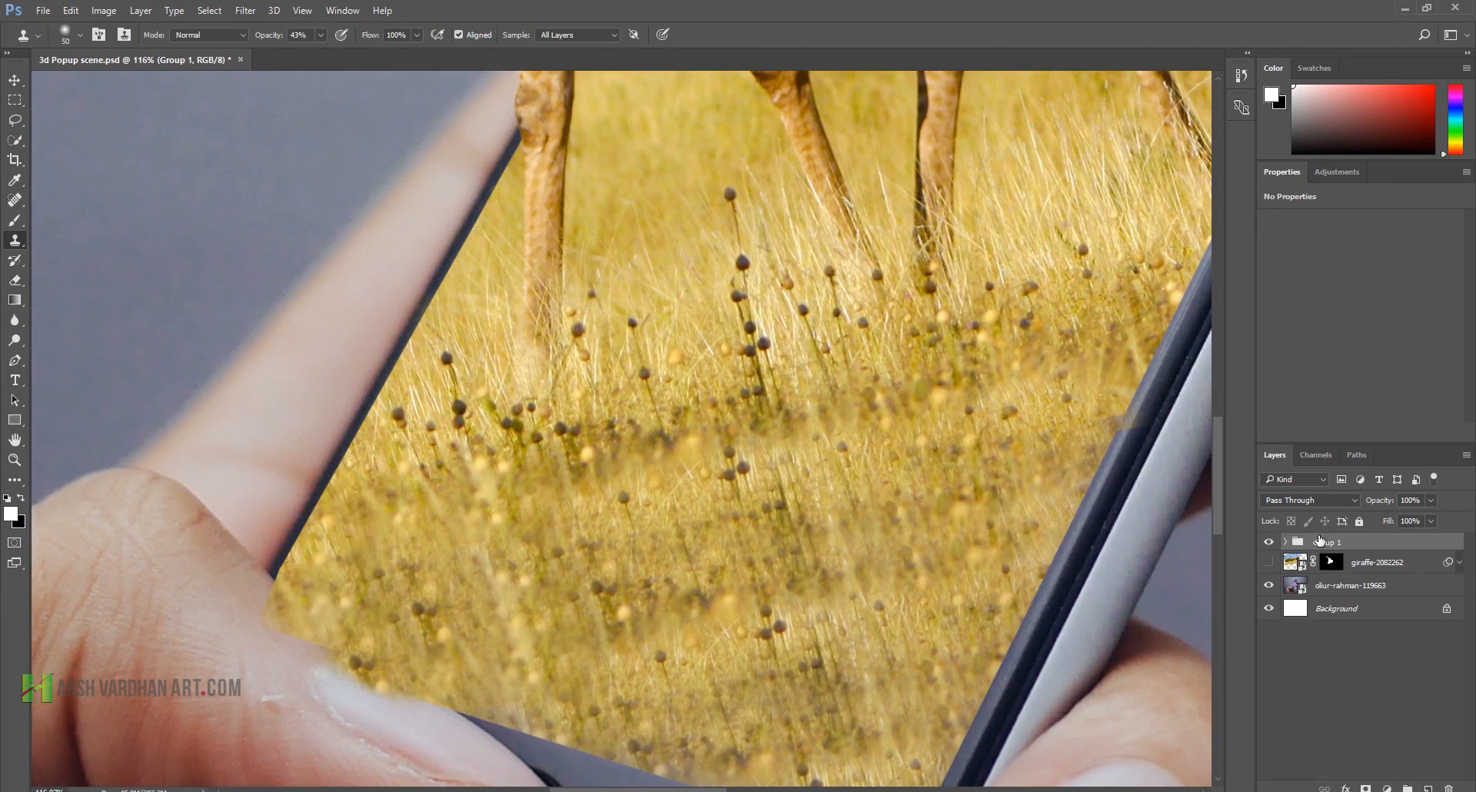
double_click(1323, 543)
text(giraffe)
key(Return)
key(ctrl+s)
Step: Add a layer mask to the giraffe group and raise the hardness of the 90 px Brush
click(1367, 788)
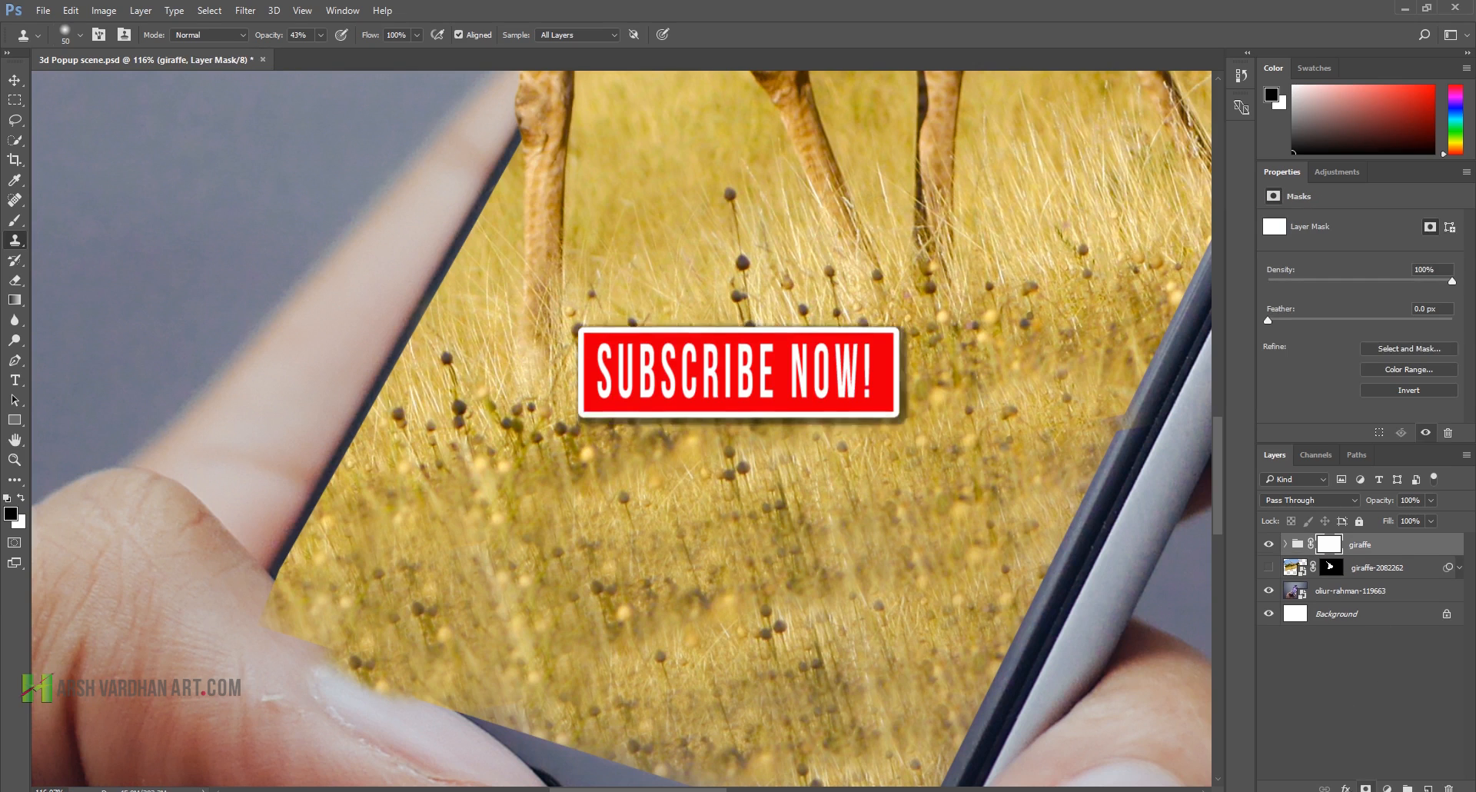
scroll(348, 623, up, 2)
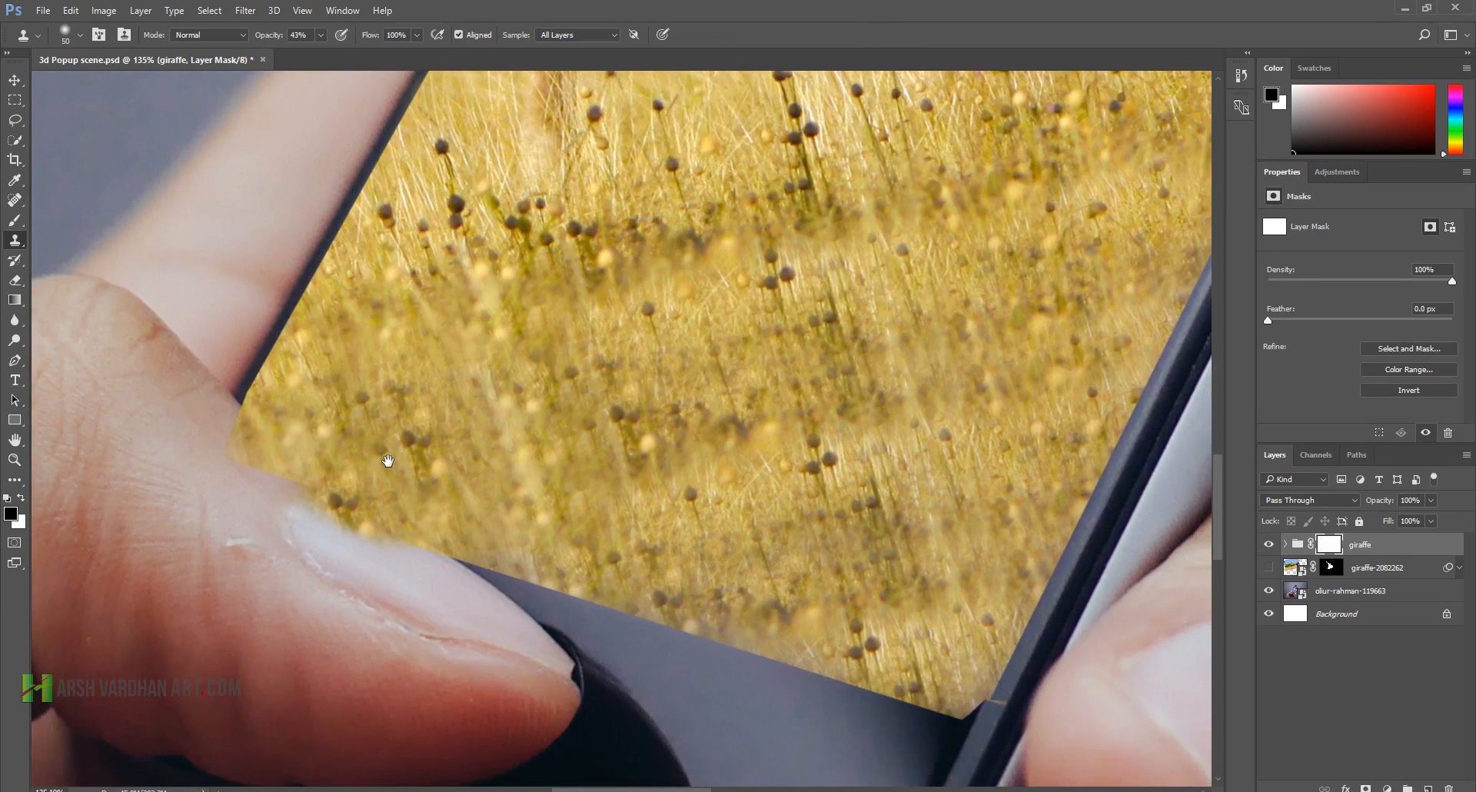
key(b)
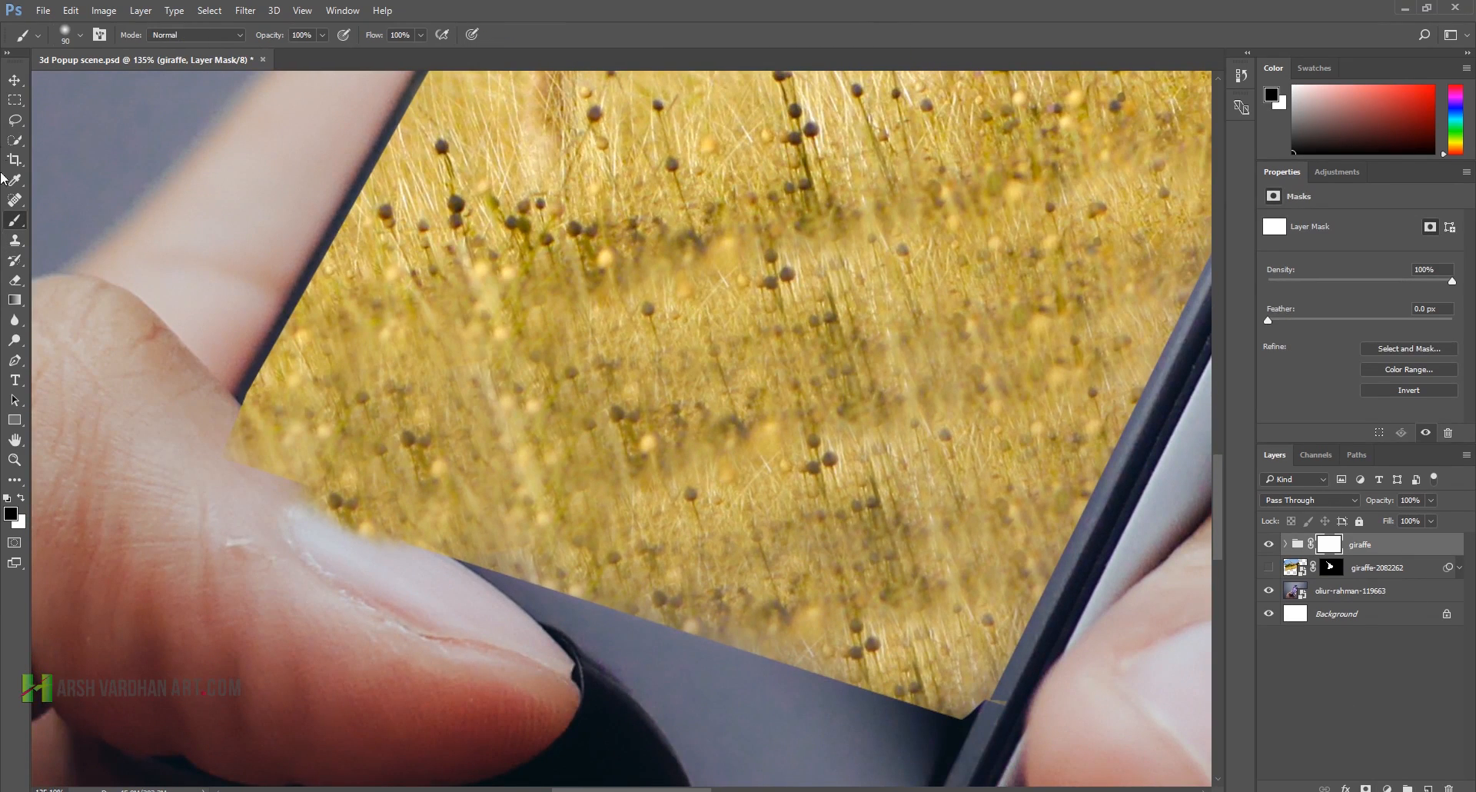
click(81, 35)
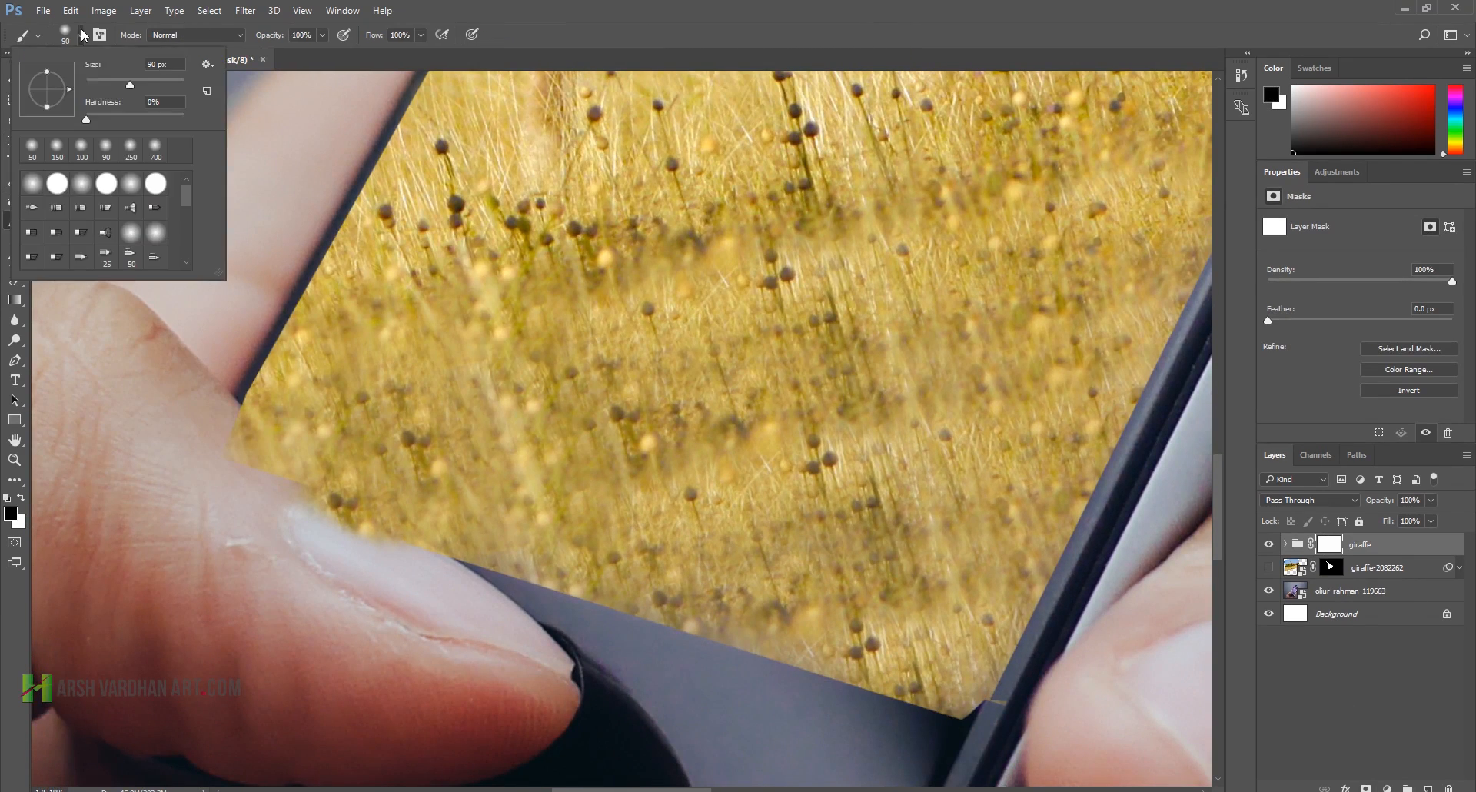
drag(88, 123, 171, 129)
click(592, 34)
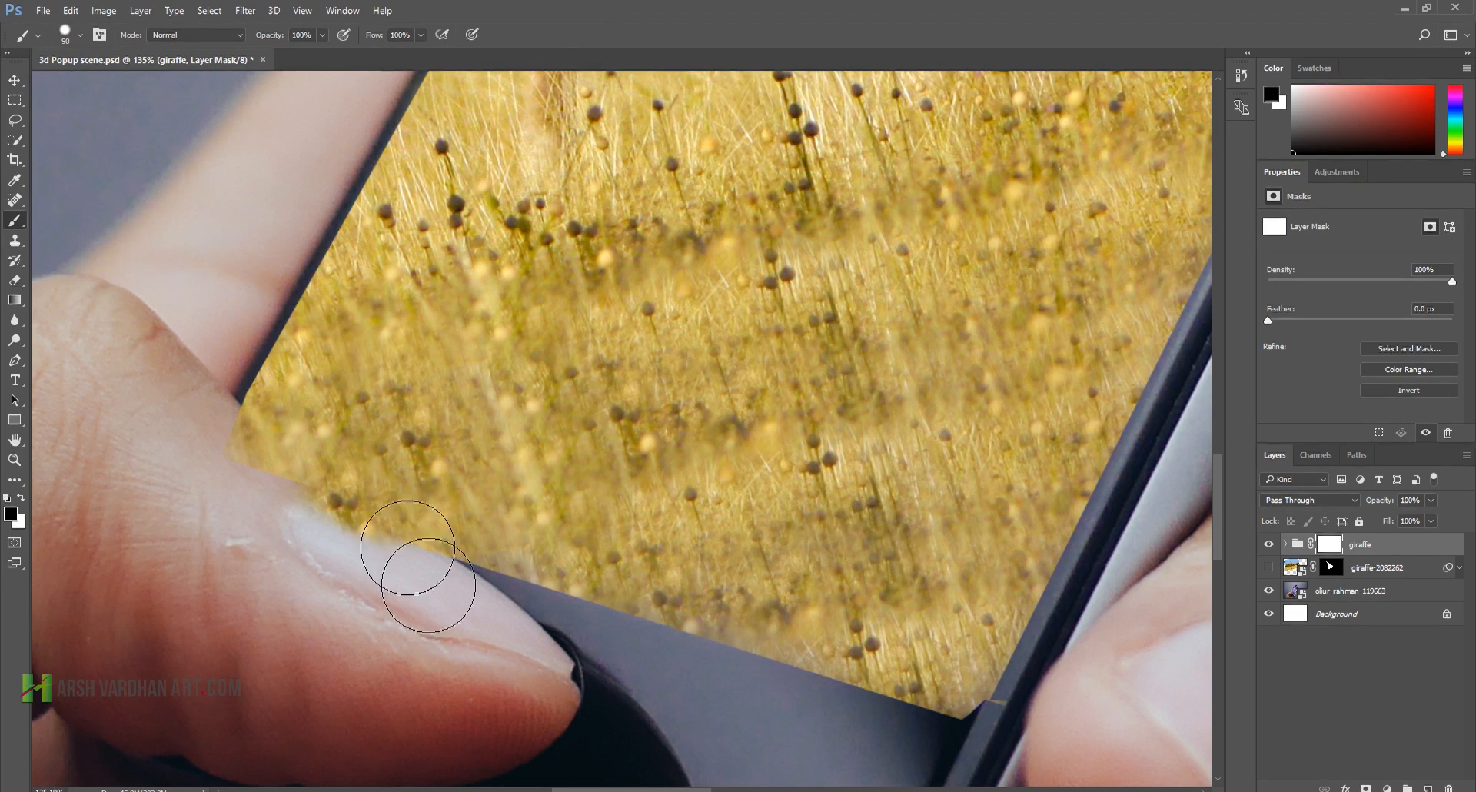
Step: Reduce the brush to 15 px and mask the grass in black in a line along the thumb's upper edge
key(bracketleft)
key(bracketleft)
key(bracketleft)
key(bracketleft)
key(bracketleft)
key(bracketleft)
key(bracketleft)
key(bracketleft)
key(bracketleft)
key(bracketleft)
key(bracketleft)
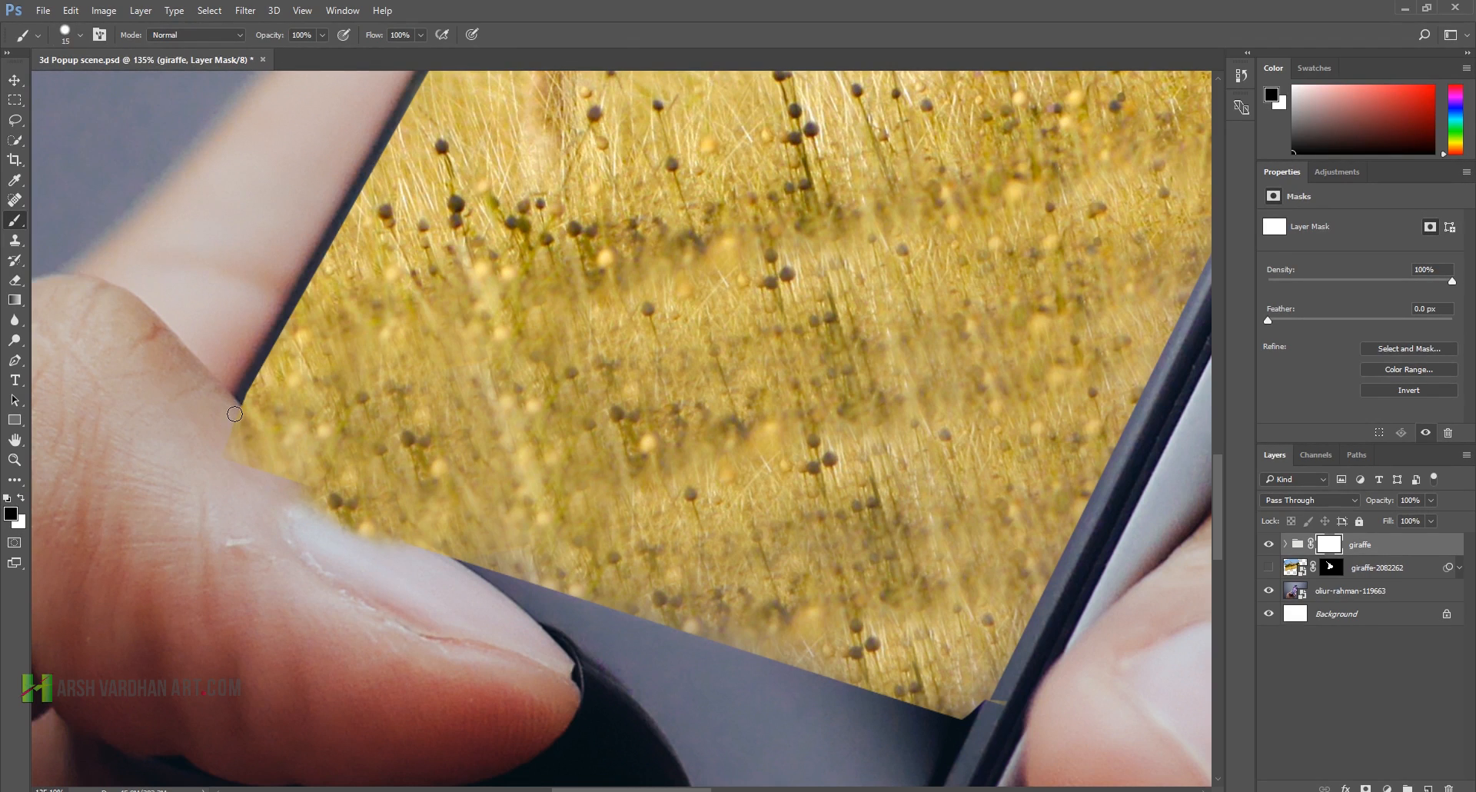
drag(235, 413, 263, 430)
key(ctrl+z)
shift+click(438, 560)
Step: Enlarge the brush to 40 px and mask the remaining grass off the thumb and thumbnail
key(bracketright)
key(bracketright)
key(bracketright)
mouse_move(238, 473)
mouse_down()
mouse_move(237, 428)
mouse_move(406, 556)
mouse_move(362, 551)
mouse_up()
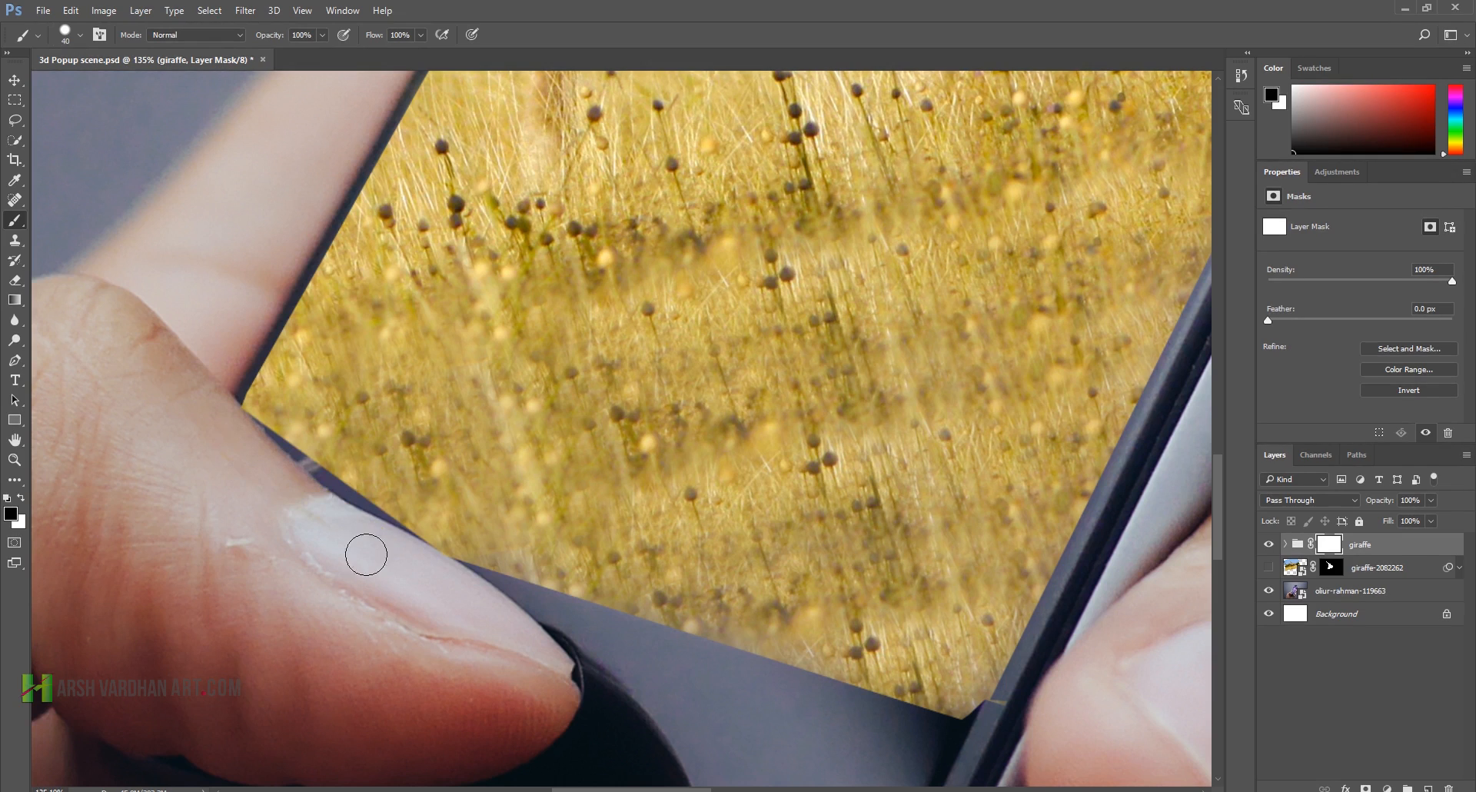
Step: Reduce the brush to 15 px and paint the grass back in white up to the edge of the thumb
click(23, 500)
key(bracketleft)
key(bracketleft)
key(bracketleft)
mouse_move(266, 422)
mouse_down()
mouse_move(344, 492)
mouse_move(404, 514)
mouse_up()
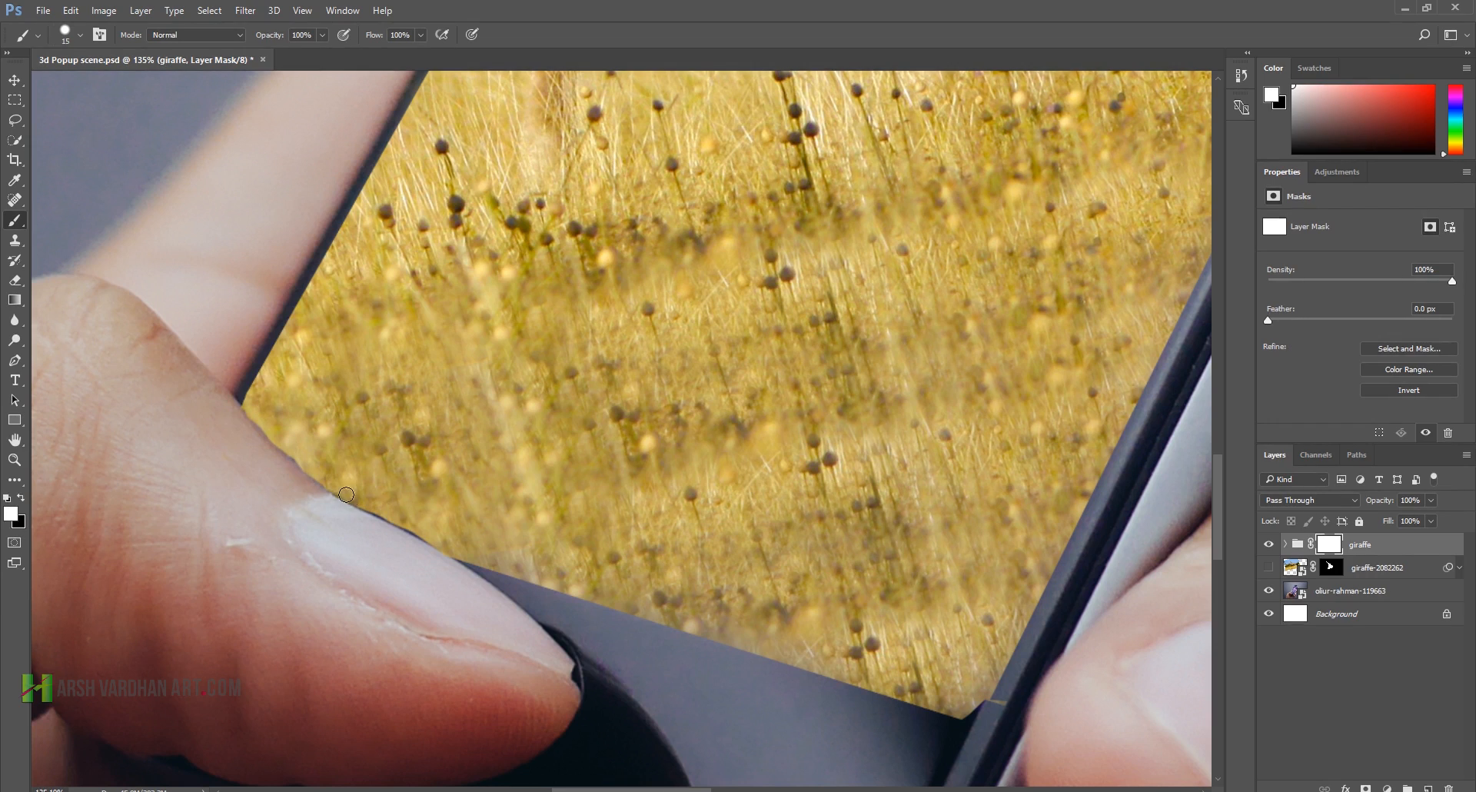
drag(369, 508, 421, 533)
drag(253, 412, 345, 487)
Step: Mask out the stray grass sliver on the phone's frame at the screen's lower corner near the fingertips
drag(747, 480, 569, 573)
drag(523, 653, 586, 326)
drag(501, 560, 502, 565)
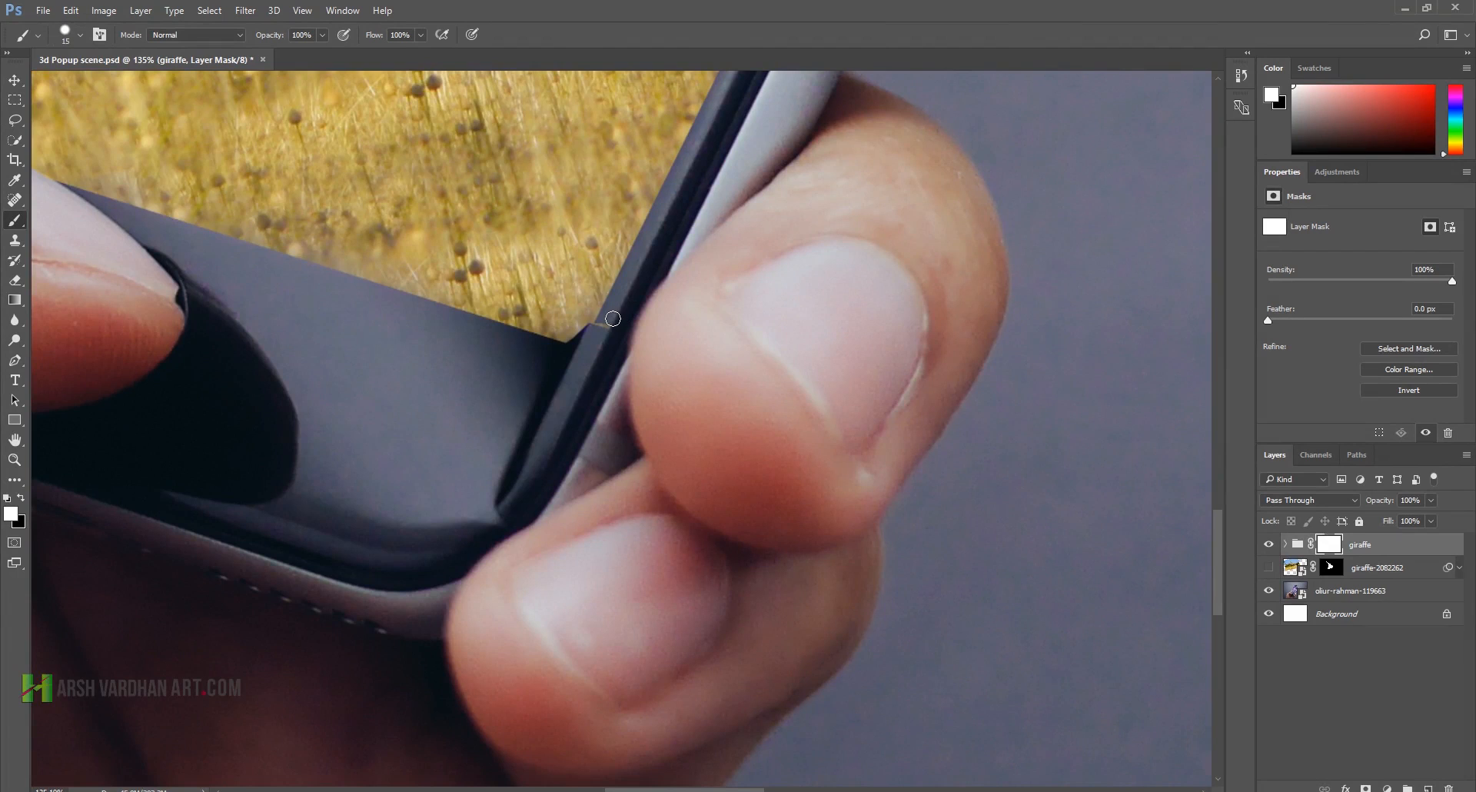
key(x)
Step: Expand the giraffe group and clone grass on Layer 1 into the screen's lower corner with the 50 px Clone Stamp
click(1285, 544)
click(1314, 570)
key(x)
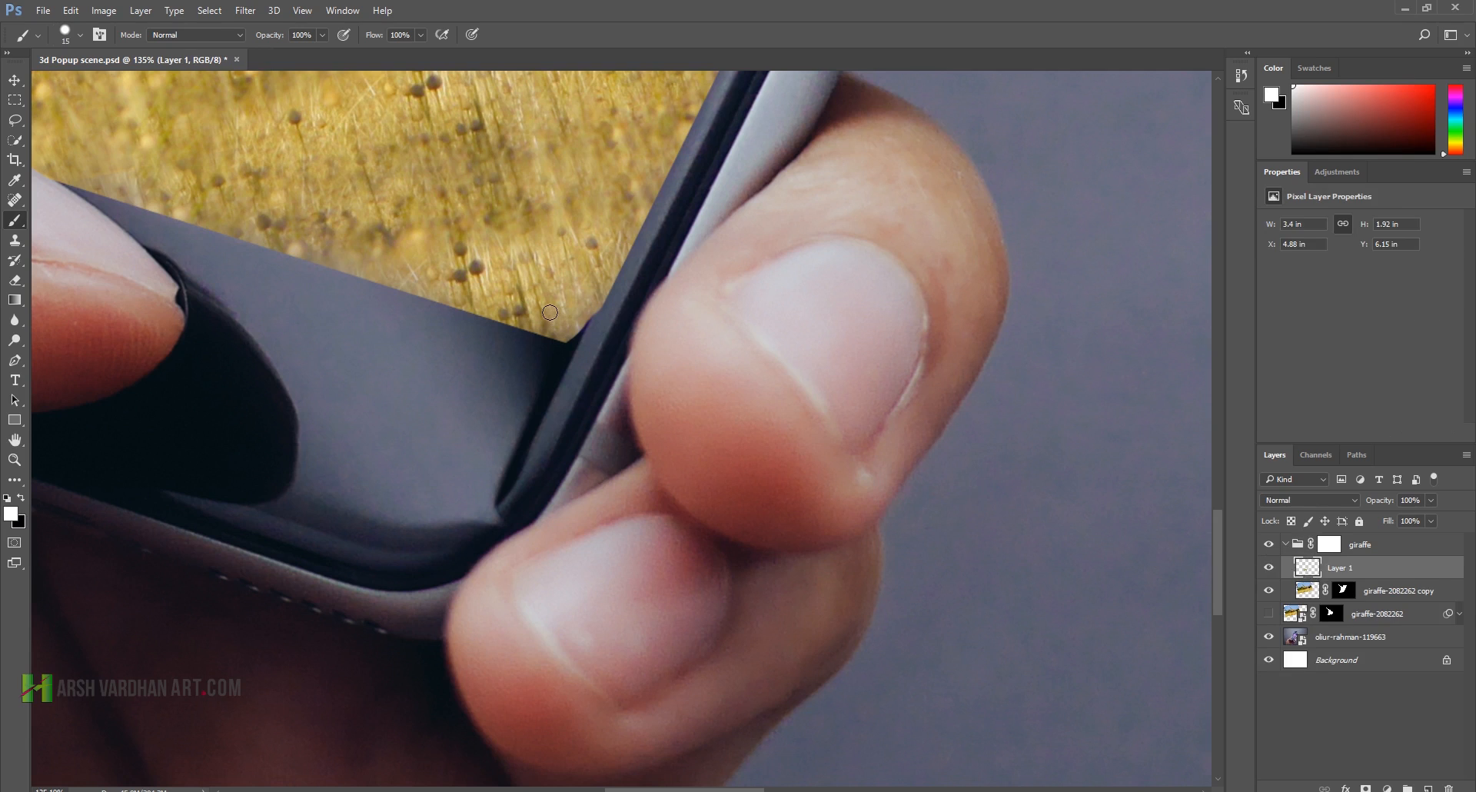
key(s)
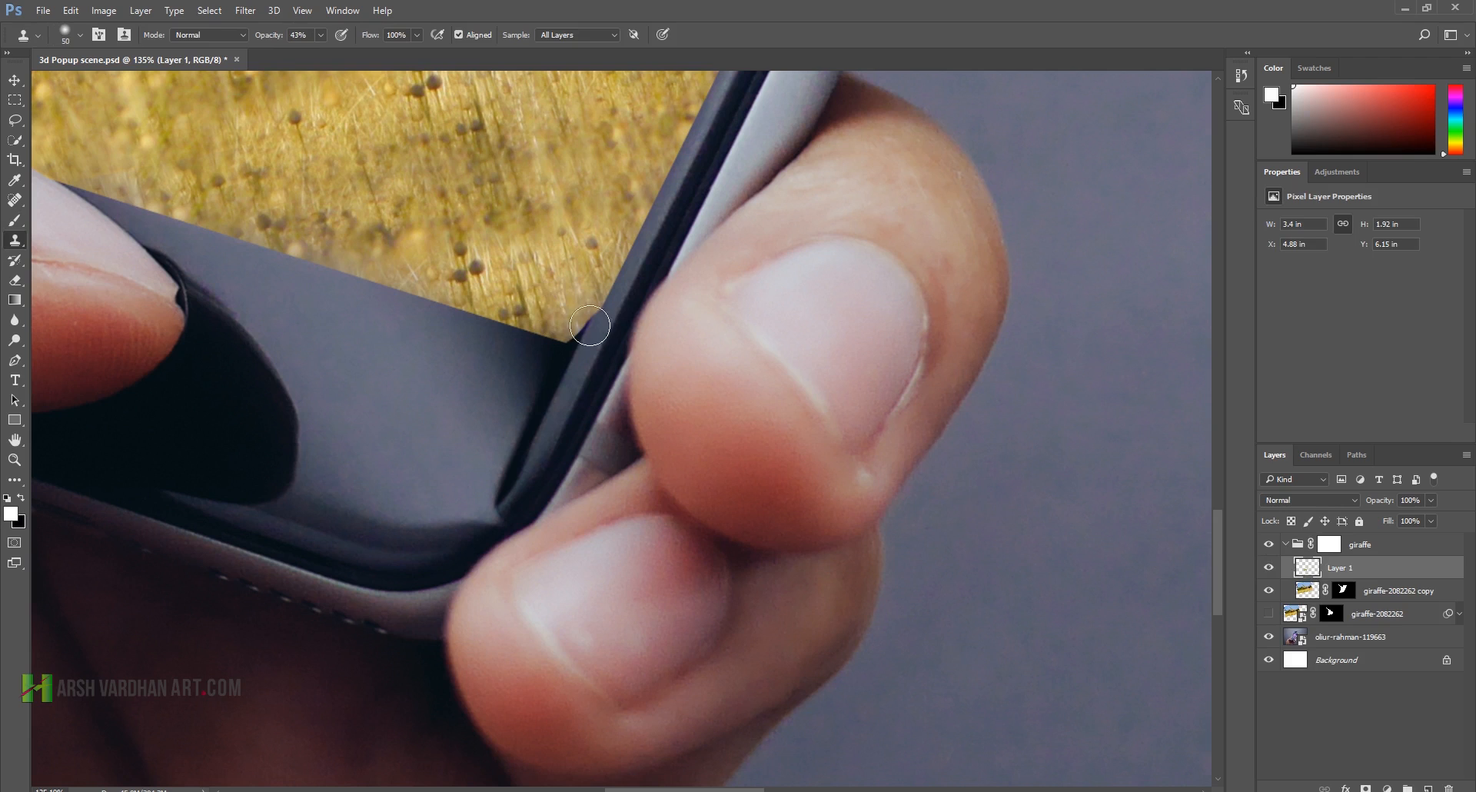
drag(575, 331, 584, 336)
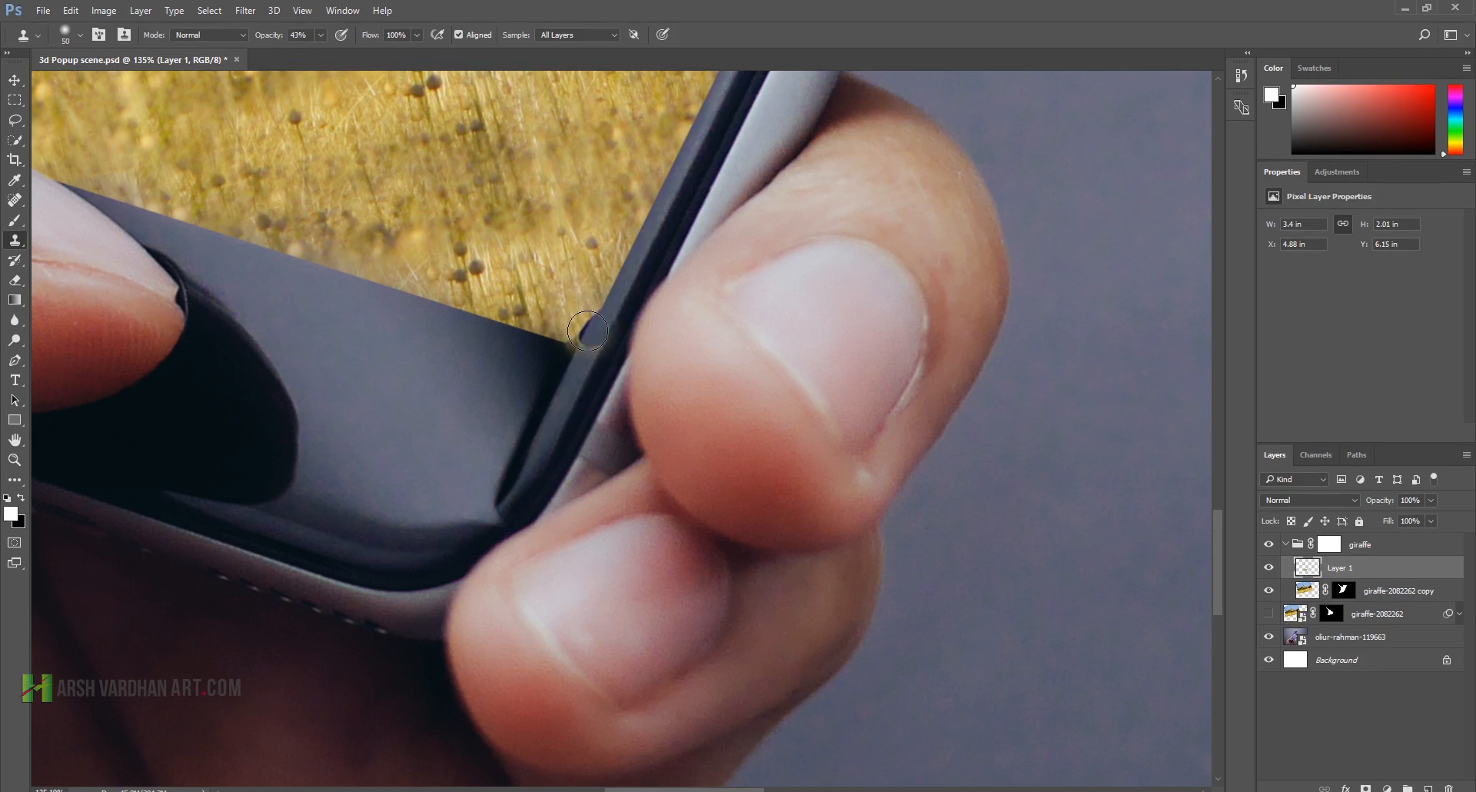
Step: Paint white on the giraffe group's mask to reveal the grass at the screen's lower corner
click(1330, 544)
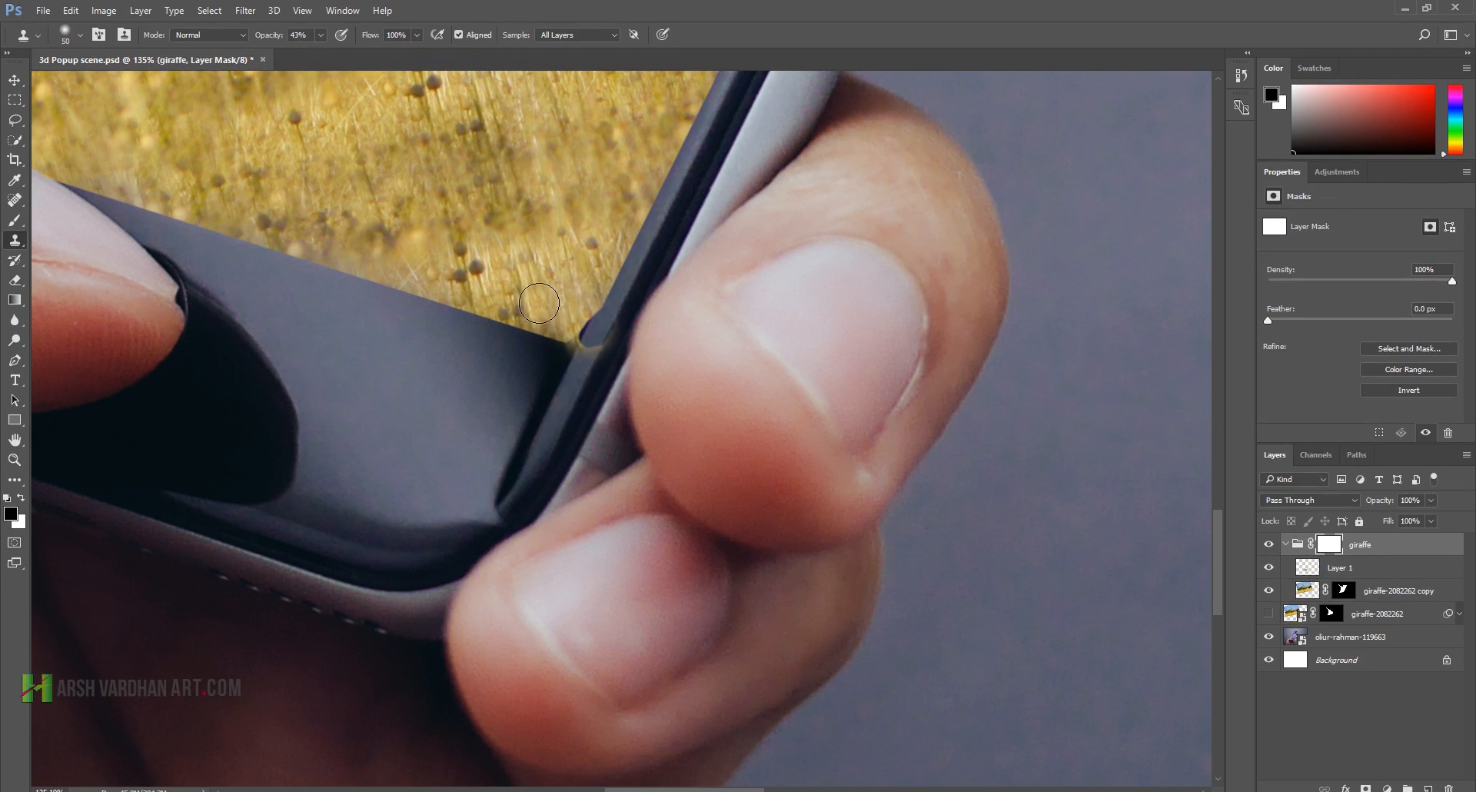
key(b)
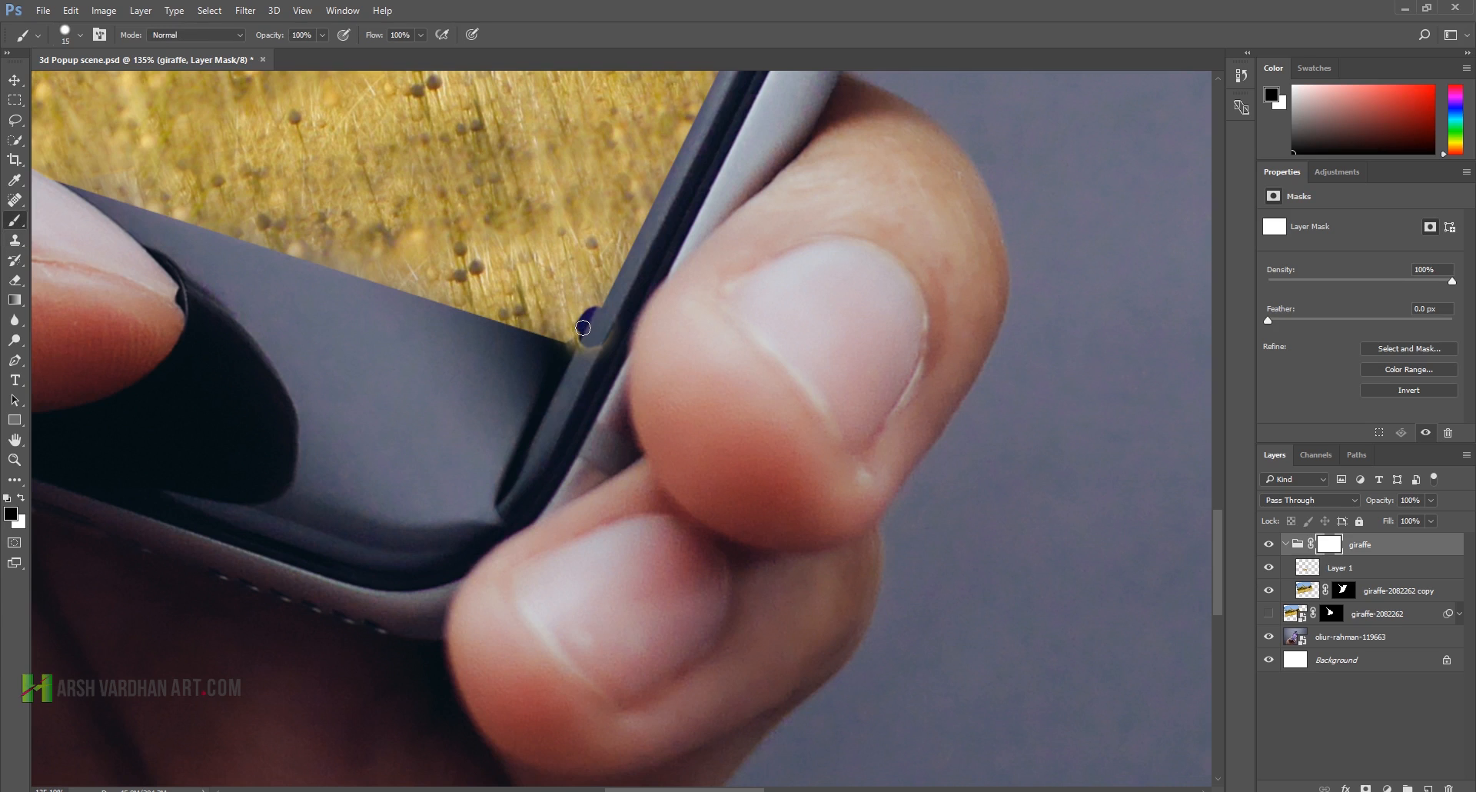
key(x)
drag(596, 311, 574, 336)
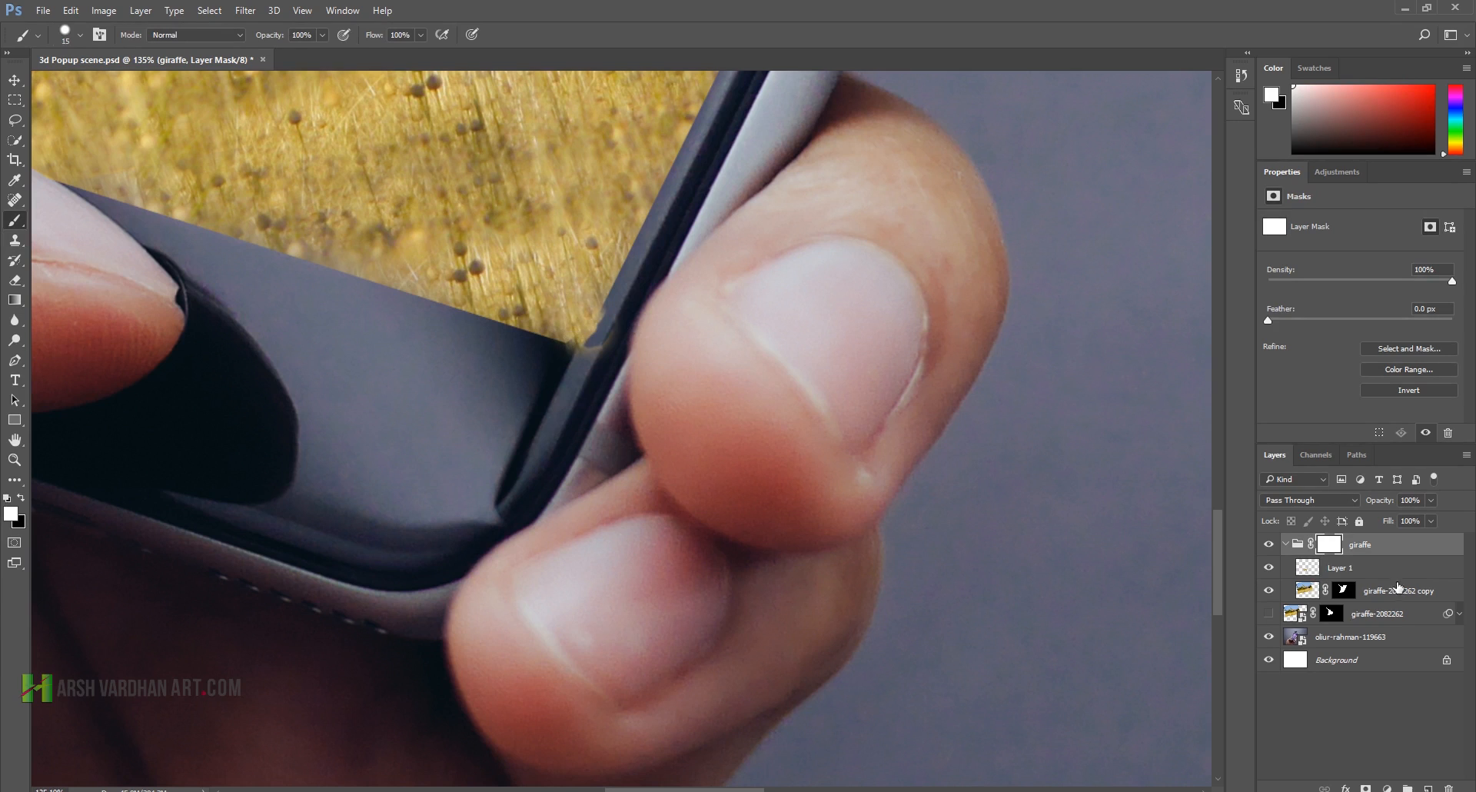
Step: Sample nearby grass and clone it on Layer 1 over the remaining gap in the screen's lower corner
click(1320, 573)
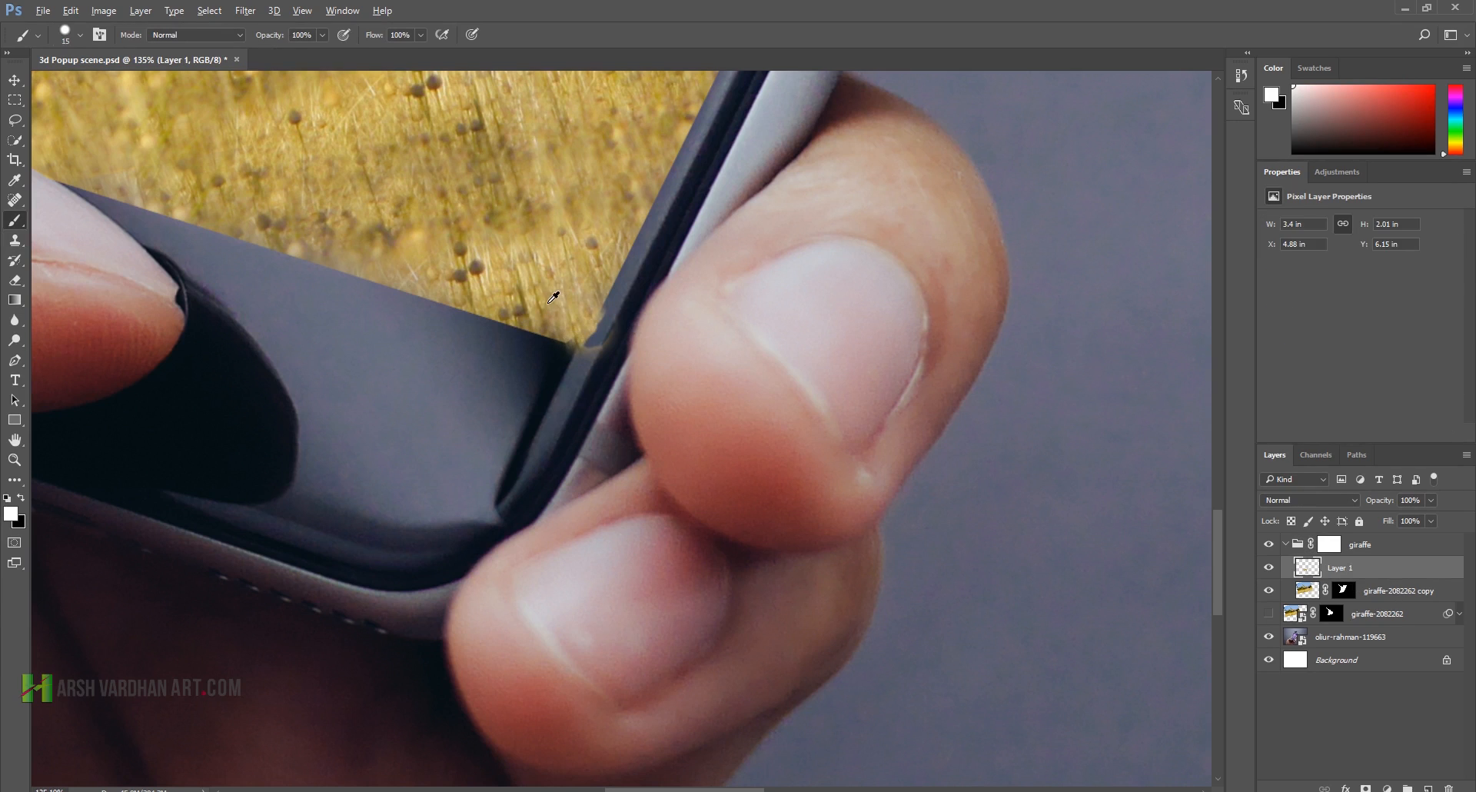
key(s)
key(Escape)
alt+click(547, 282)
click(564, 350)
alt+click(542, 278)
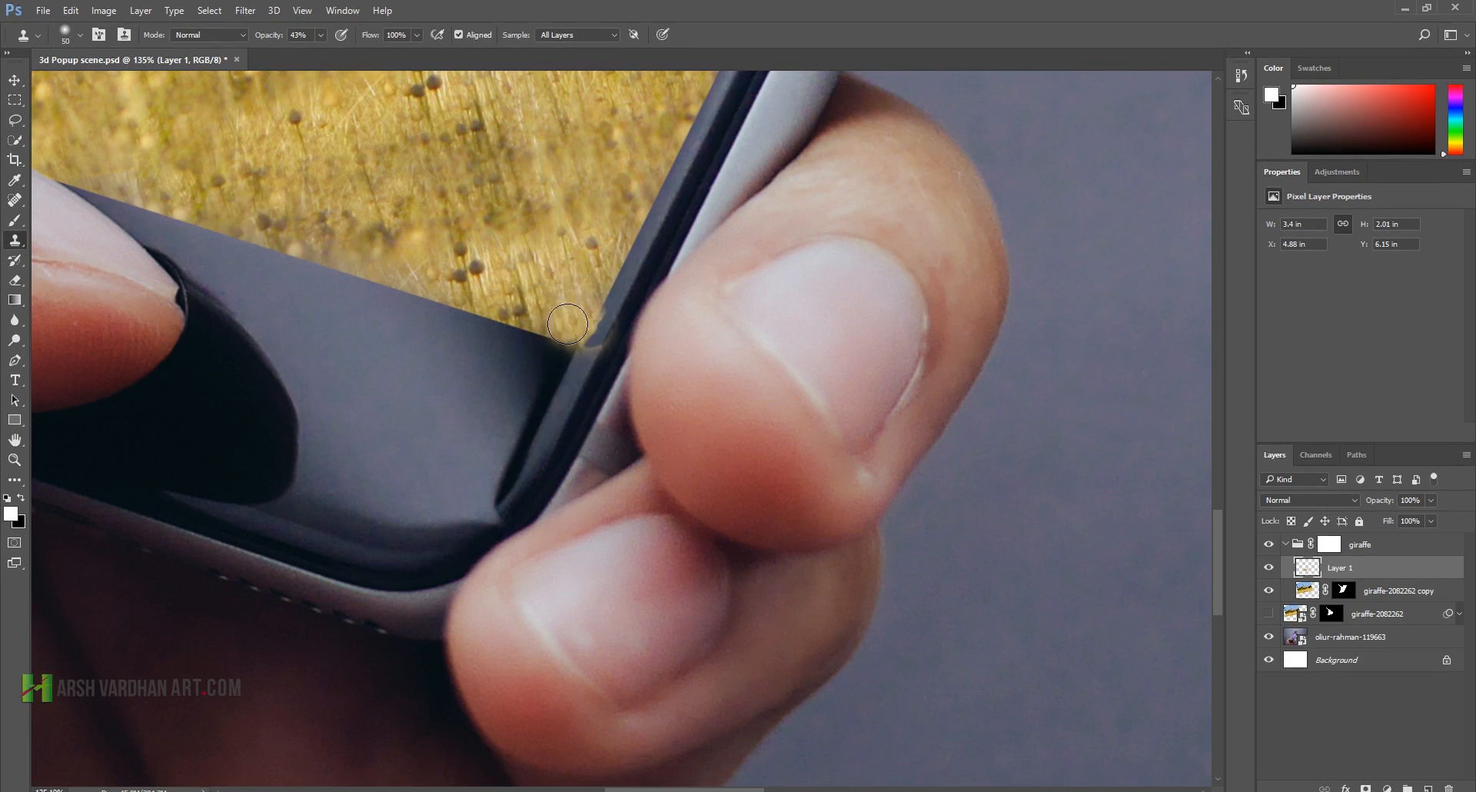
drag(568, 324, 601, 330)
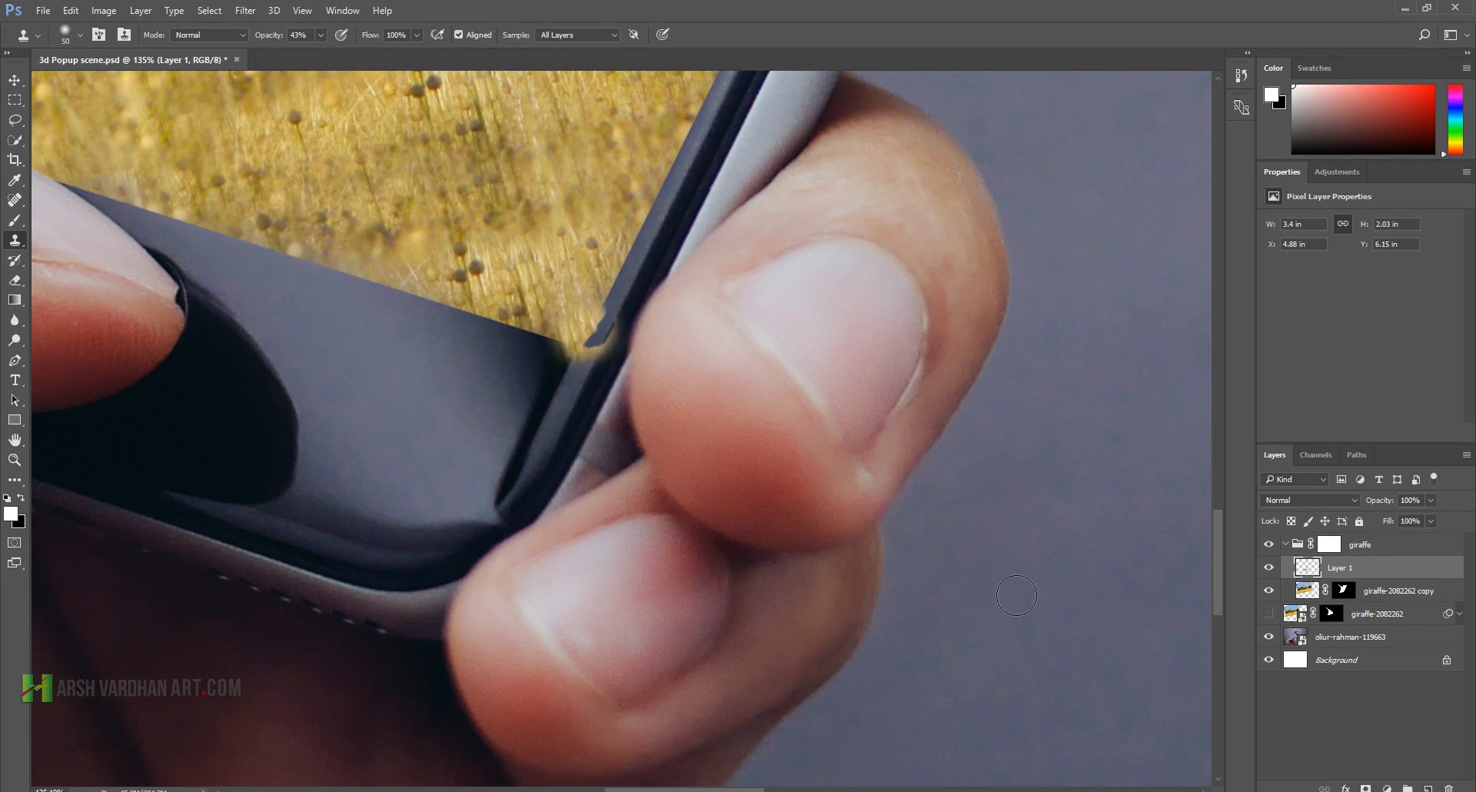
Step: Paint black on the giraffe group's mask to trim the cloned grass spilling past the screen's lower corner
click(1329, 544)
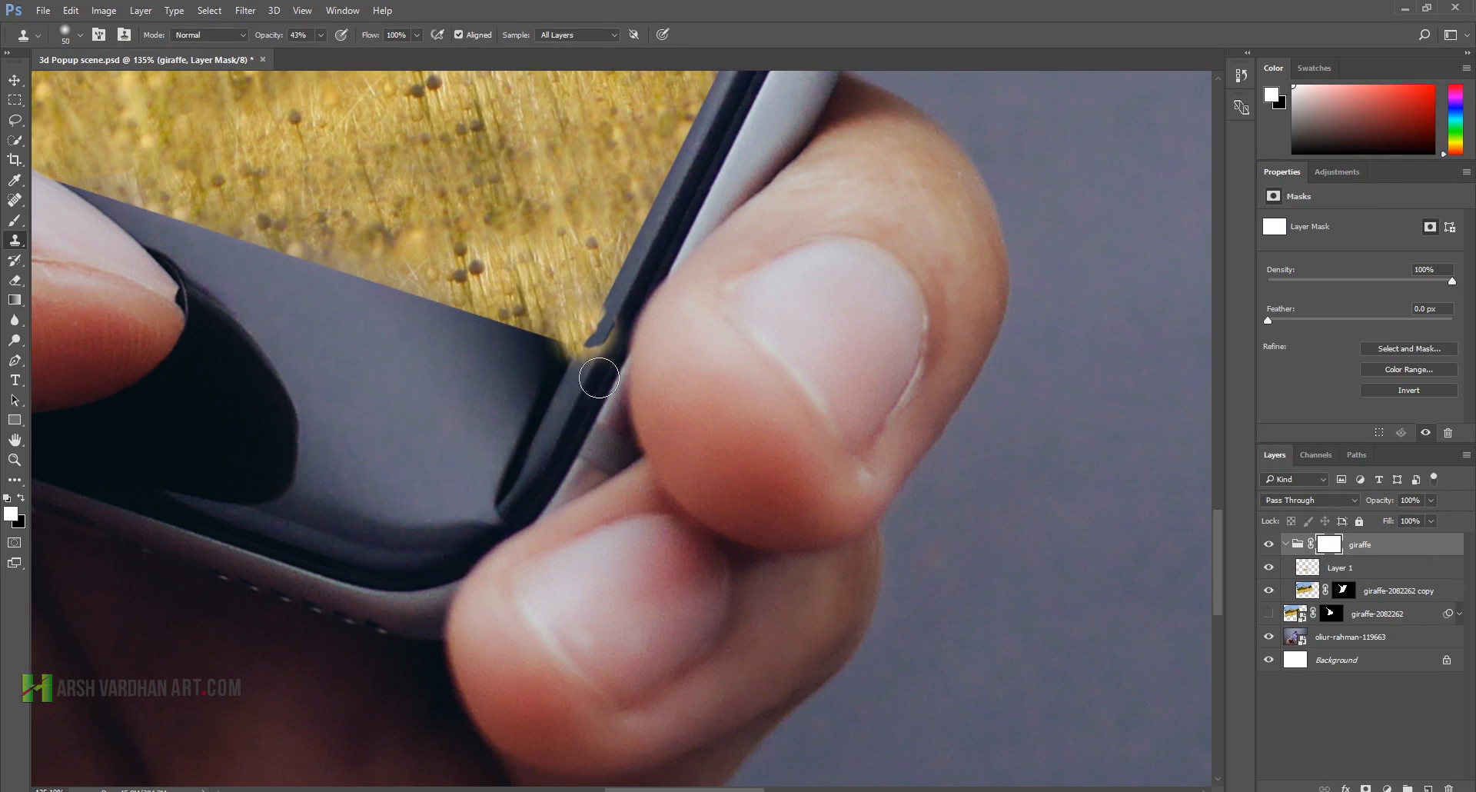
key(b)
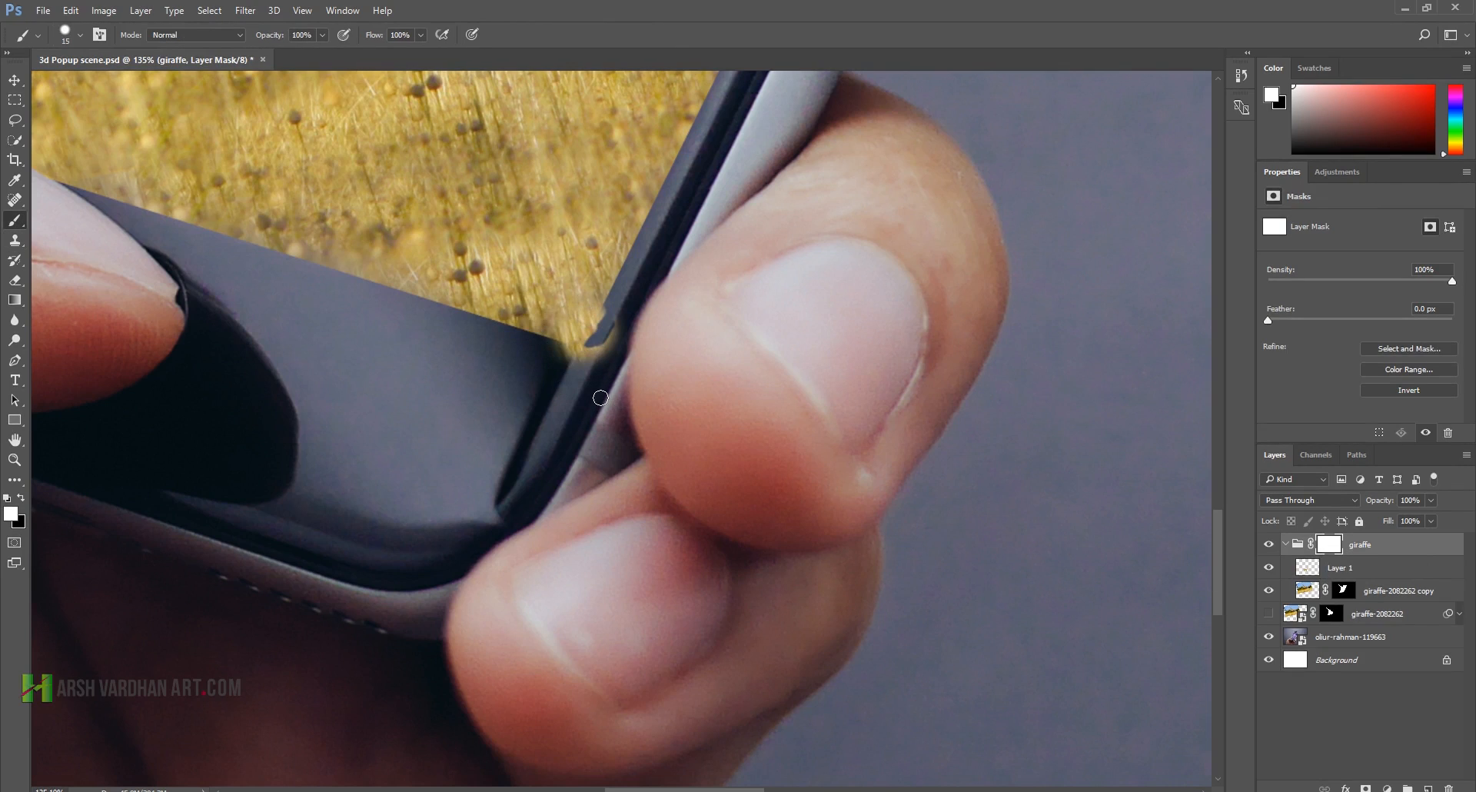
key(x)
mouse_move(584, 358)
mouse_down()
mouse_move(615, 337)
mouse_move(559, 401)
mouse_move(561, 366)
mouse_move(620, 322)
mouse_move(594, 337)
mouse_move(624, 324)
mouse_move(611, 357)
mouse_up()
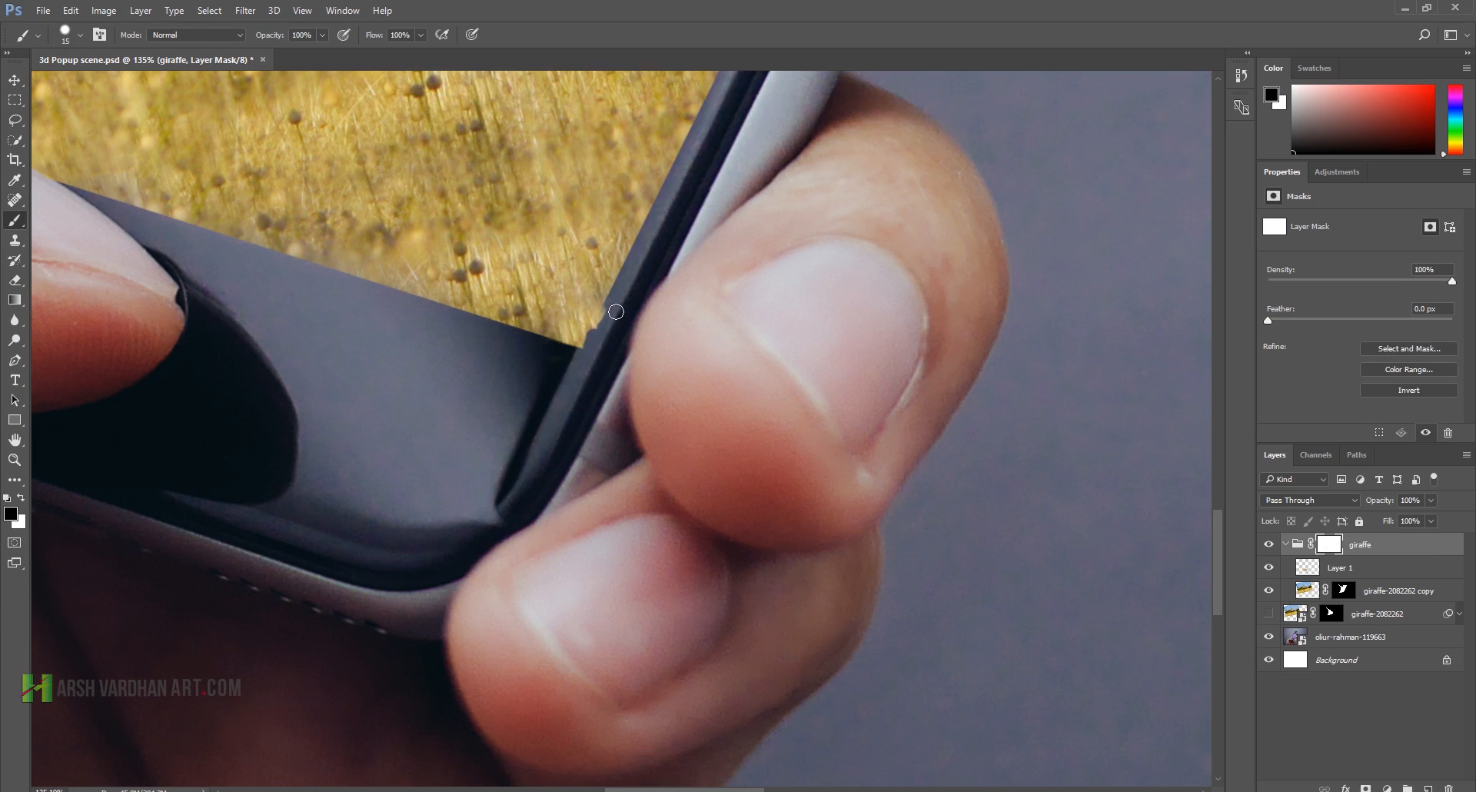
mouse_move(613, 305)
mouse_down()
mouse_move(588, 348)
mouse_move(619, 313)
mouse_up()
Step: Mask the sky and tree in black to follow the inner curve of the phone's upper corner beside the tree
drag(741, 350, 507, 732)
drag(498, 602, 553, 606)
drag(450, 416, 300, 738)
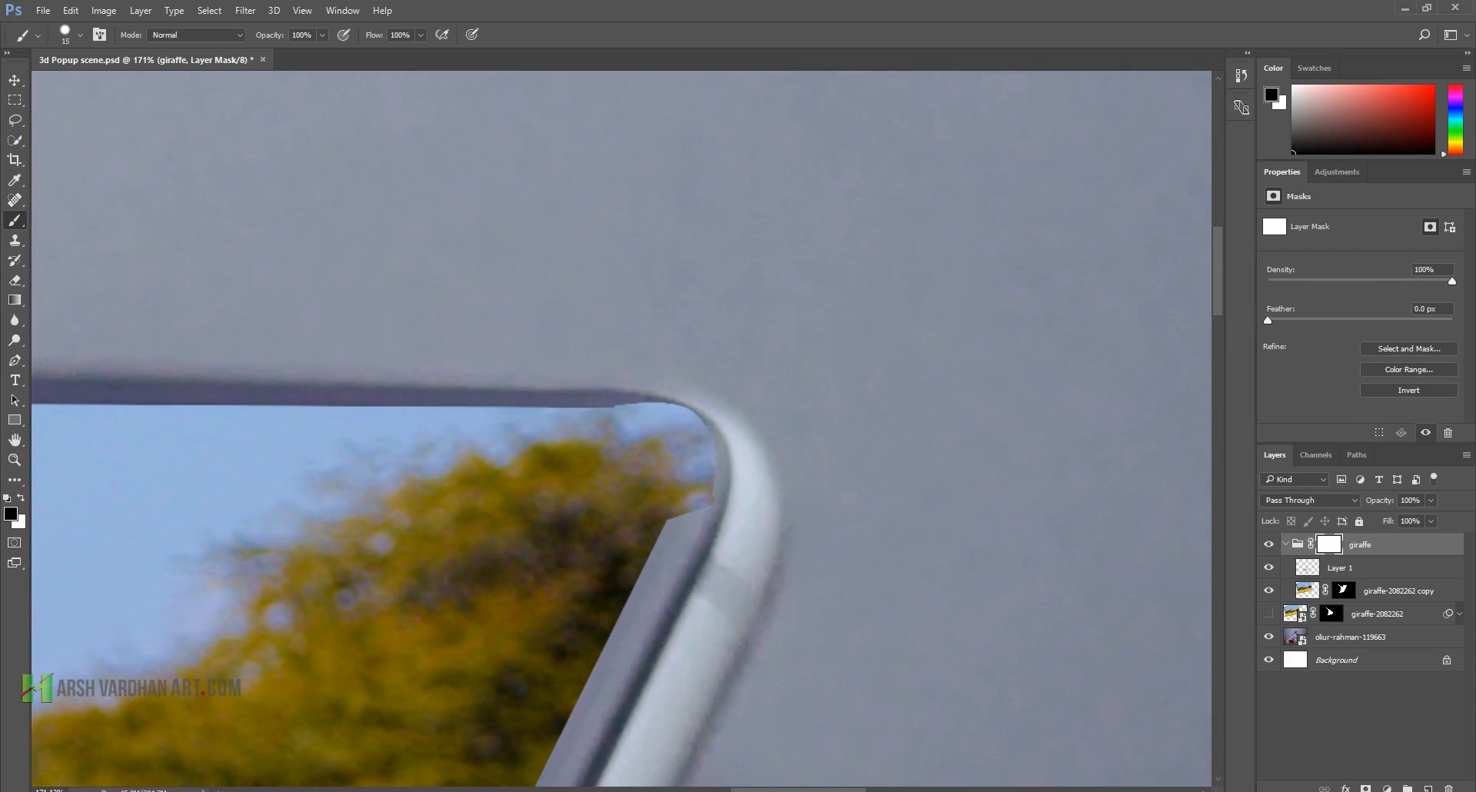
mouse_move(619, 402)
mouse_down()
mouse_move(692, 421)
mouse_move(703, 484)
mouse_move(669, 565)
mouse_move(723, 486)
mouse_move(679, 533)
mouse_move(702, 429)
mouse_up()
mouse_move(675, 536)
mouse_down()
mouse_move(685, 437)
mouse_move(606, 399)
mouse_move(686, 419)
mouse_move(687, 473)
mouse_move(656, 553)
mouse_move(685, 524)
mouse_move(662, 498)
mouse_up()
key(x)
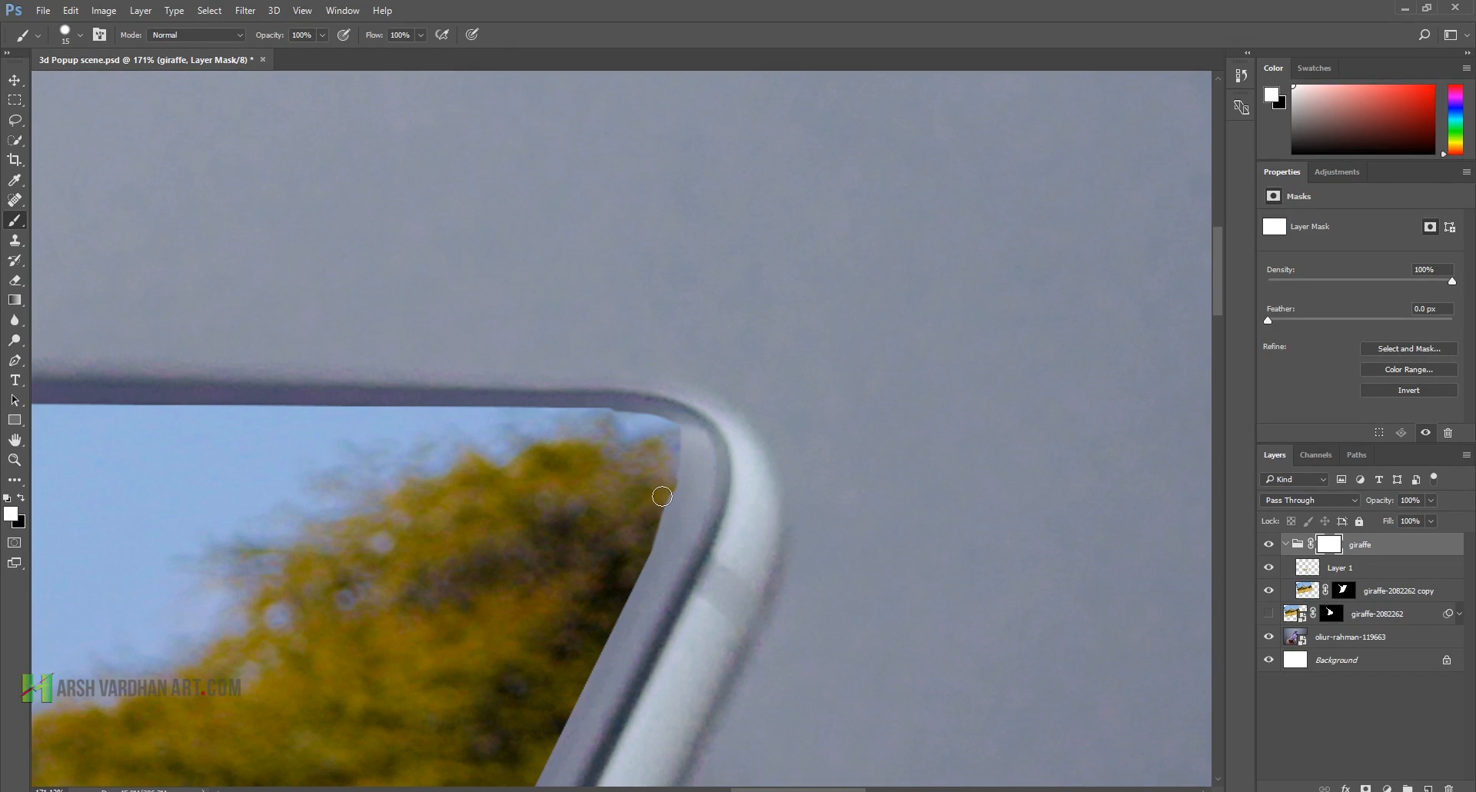
key(x)
mouse_move(591, 404)
mouse_down()
mouse_move(616, 405)
mouse_move(549, 403)
mouse_up()
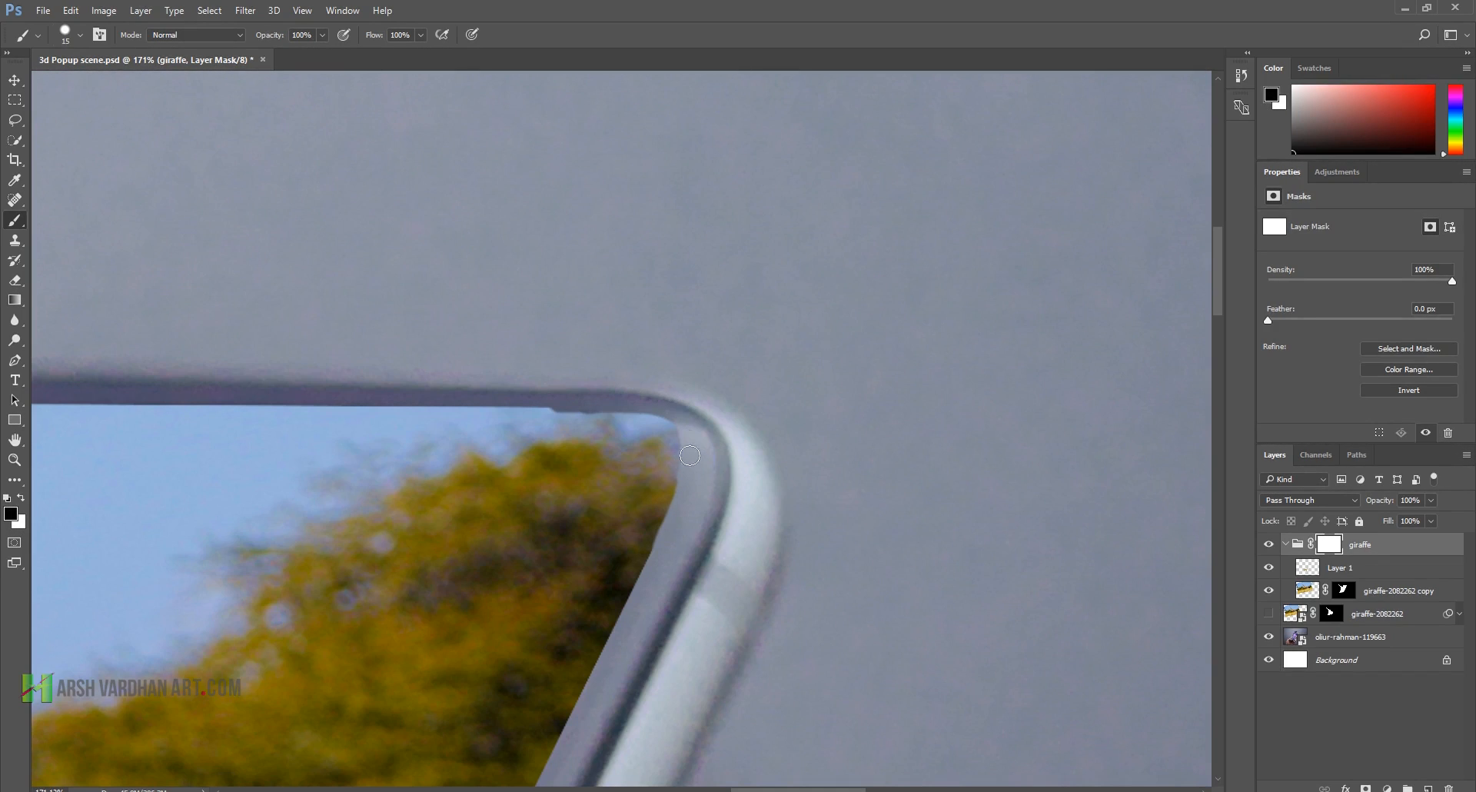
key(x)
Step: Mask the sky in black along the phone's other rounded upper corner, above the giraffe's back
drag(576, 602, 701, 609)
drag(349, 643, 615, 605)
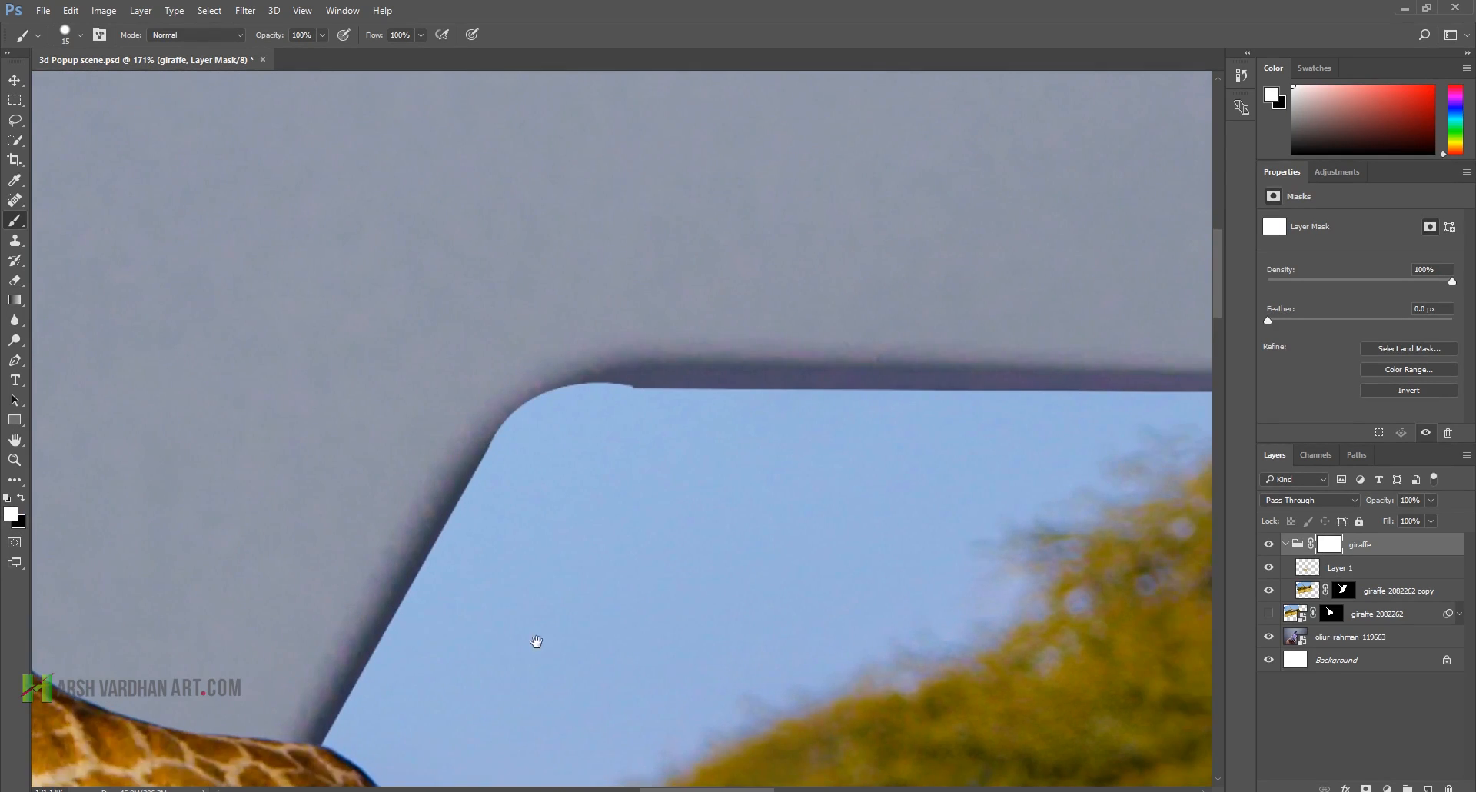
key(x)
mouse_move(633, 375)
mouse_down()
mouse_move(542, 398)
mouse_move(463, 472)
mouse_up()
Step: Mask a straight 15 px line along the phone's side edge, running across the giraffe's body and front leg
drag(727, 530, 582, 623)
drag(569, 684, 582, 307)
drag(491, 468, 542, 473)
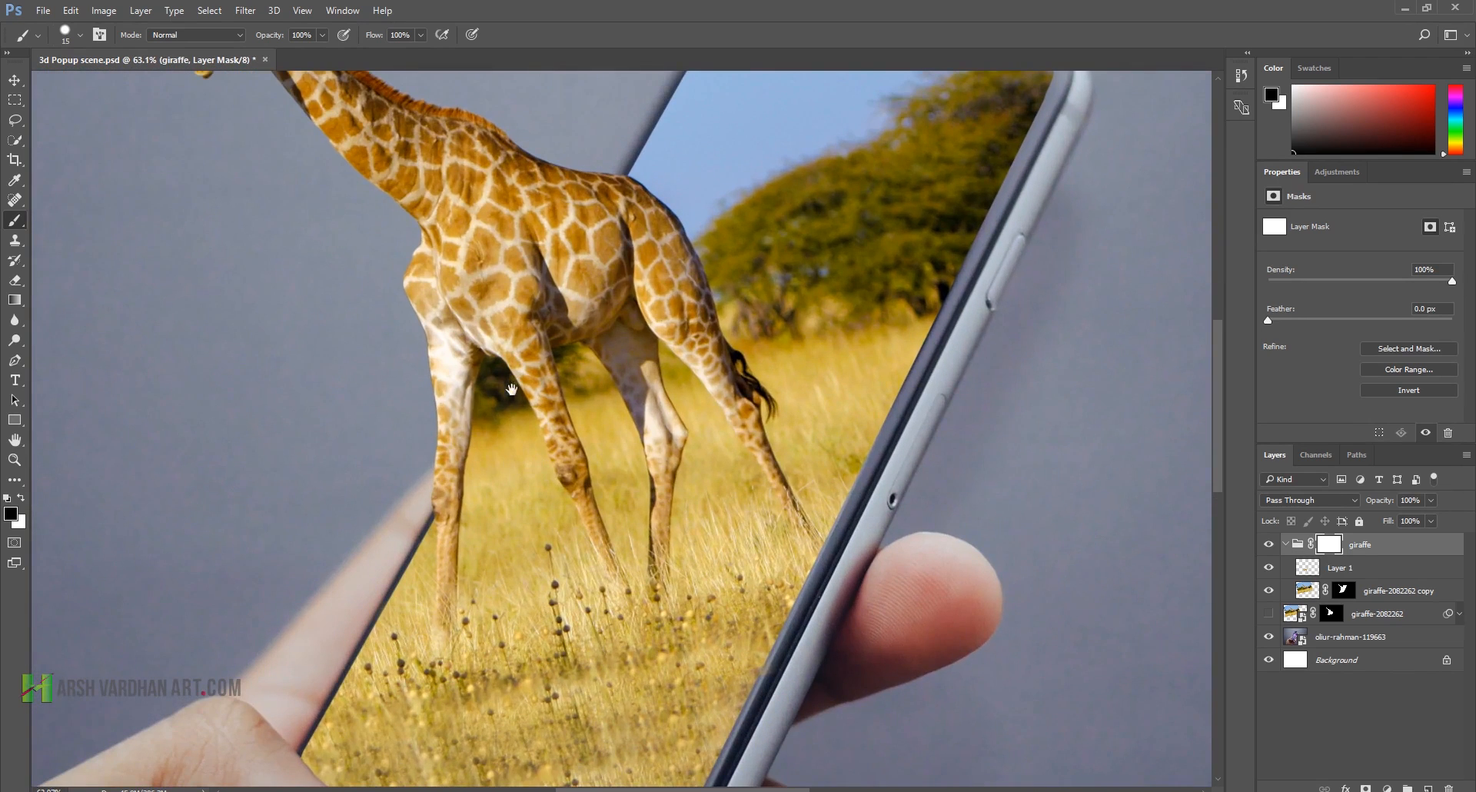
drag(492, 403, 522, 426)
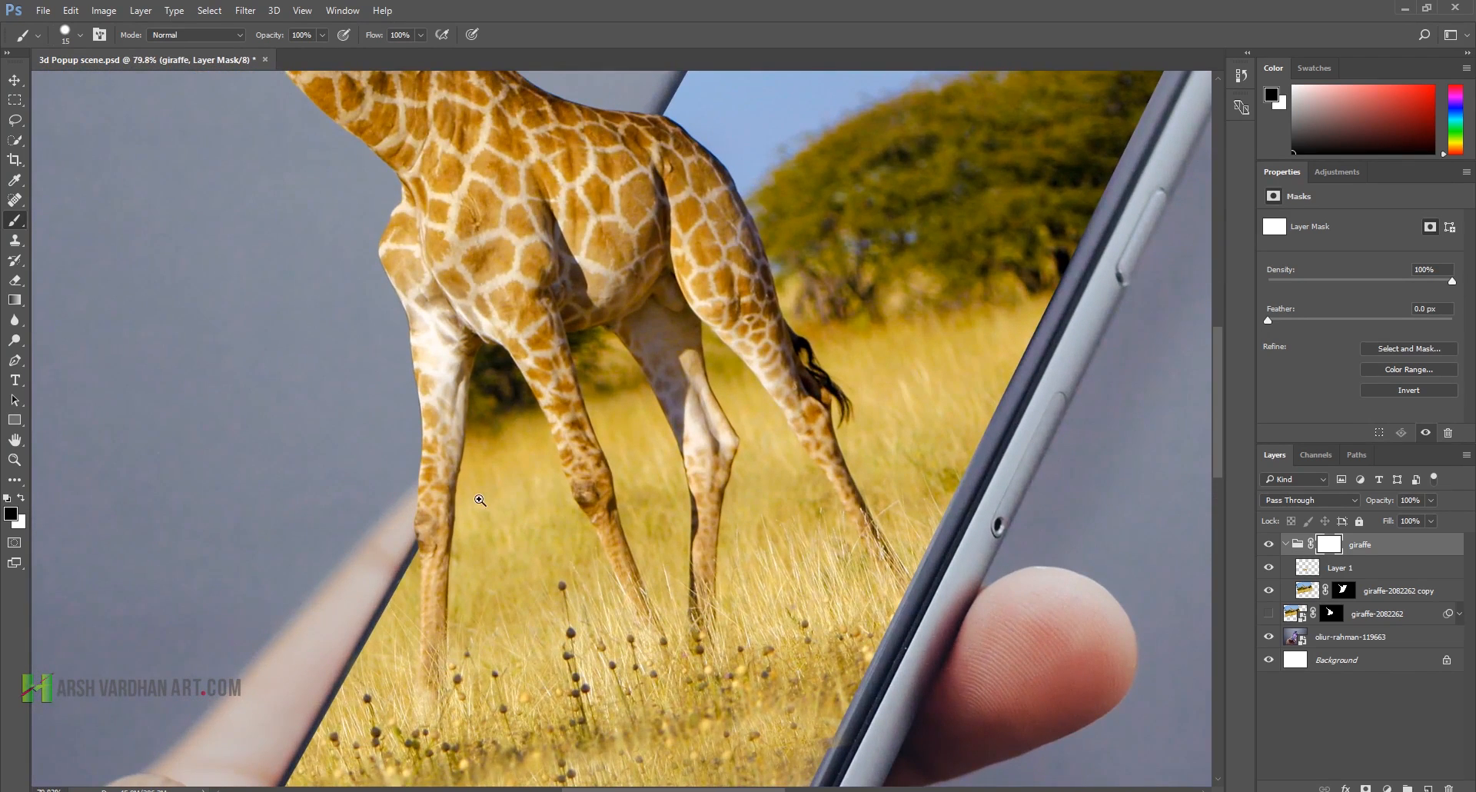
drag(480, 499, 483, 526)
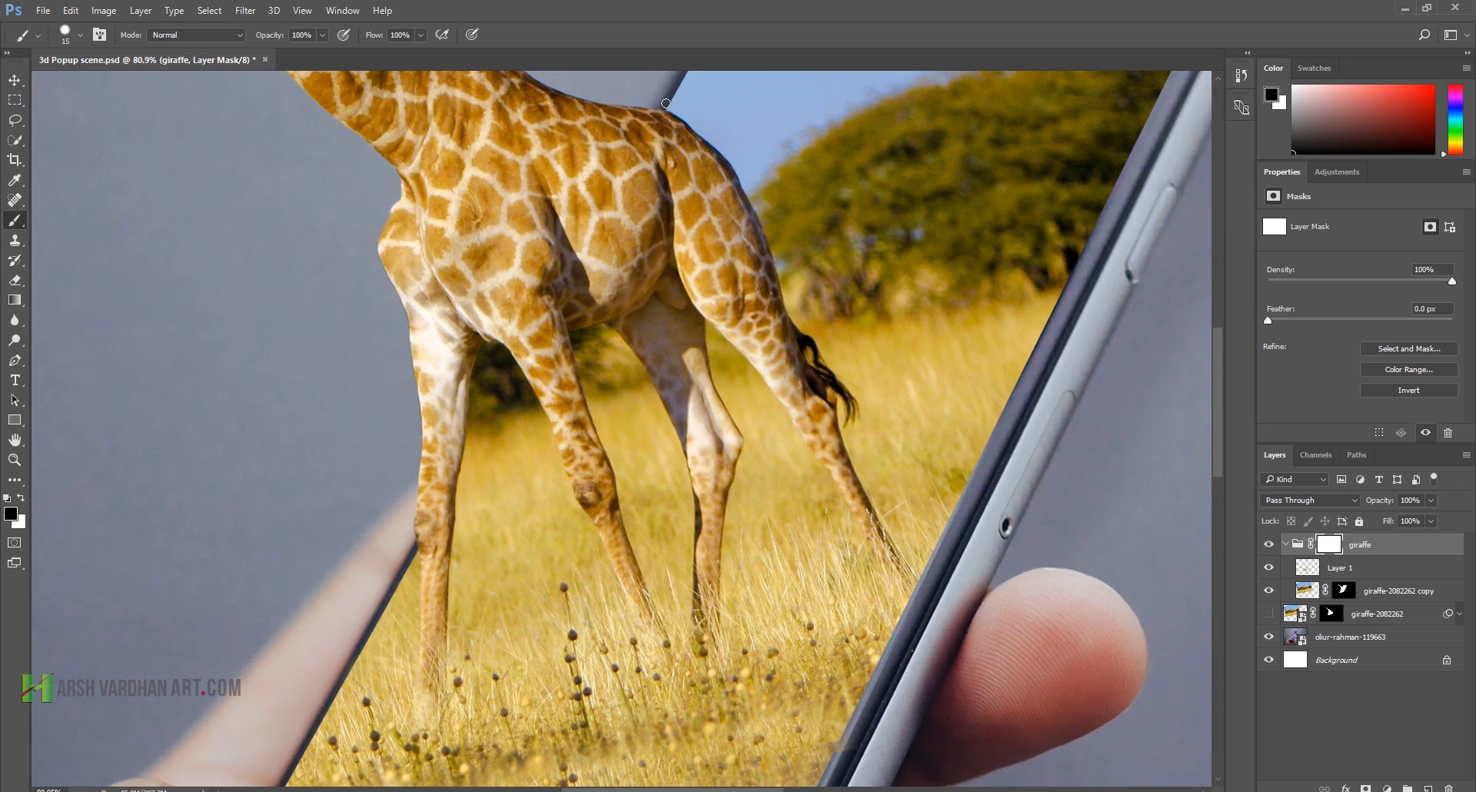
shift+click(662, 105)
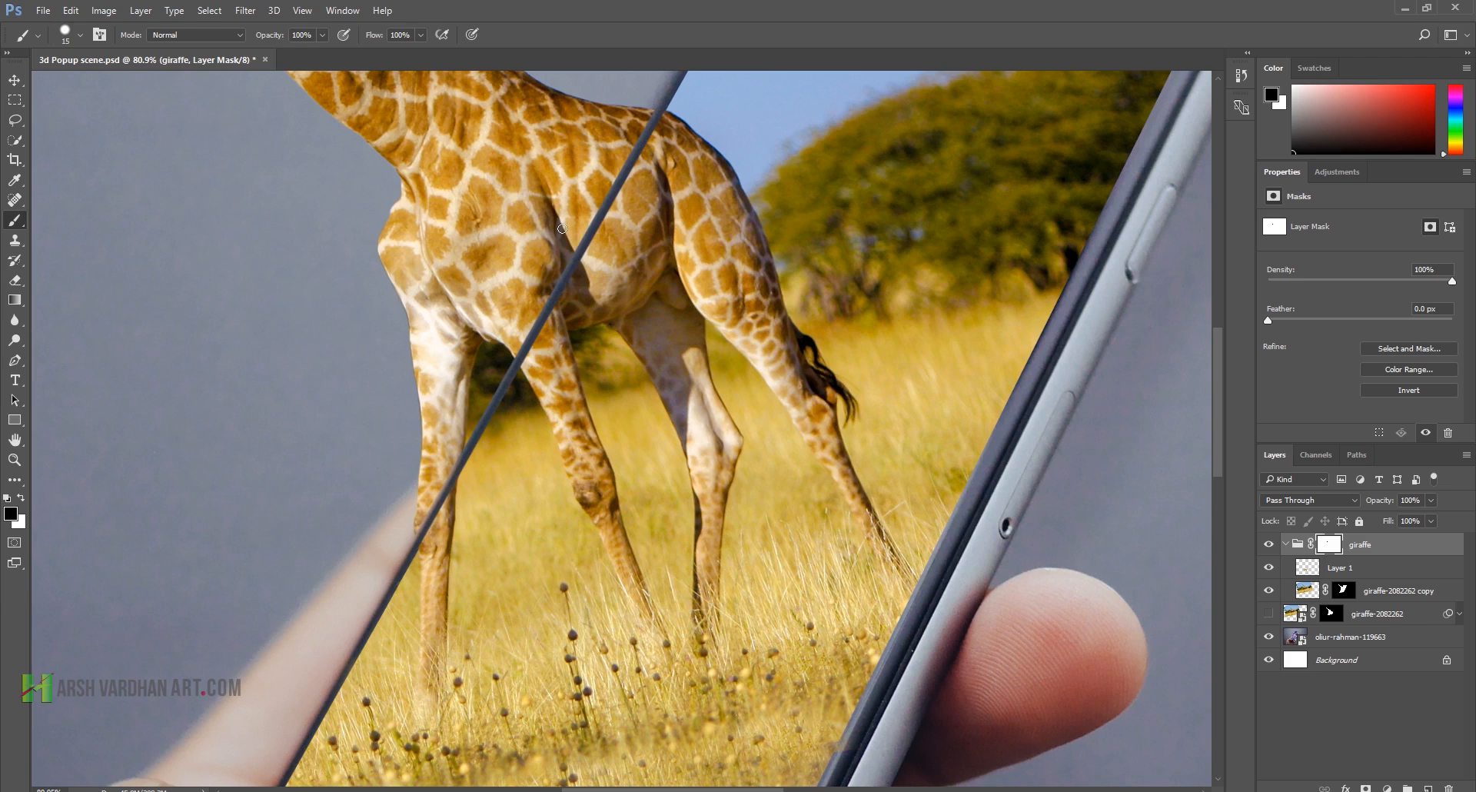
drag(567, 467, 479, 316)
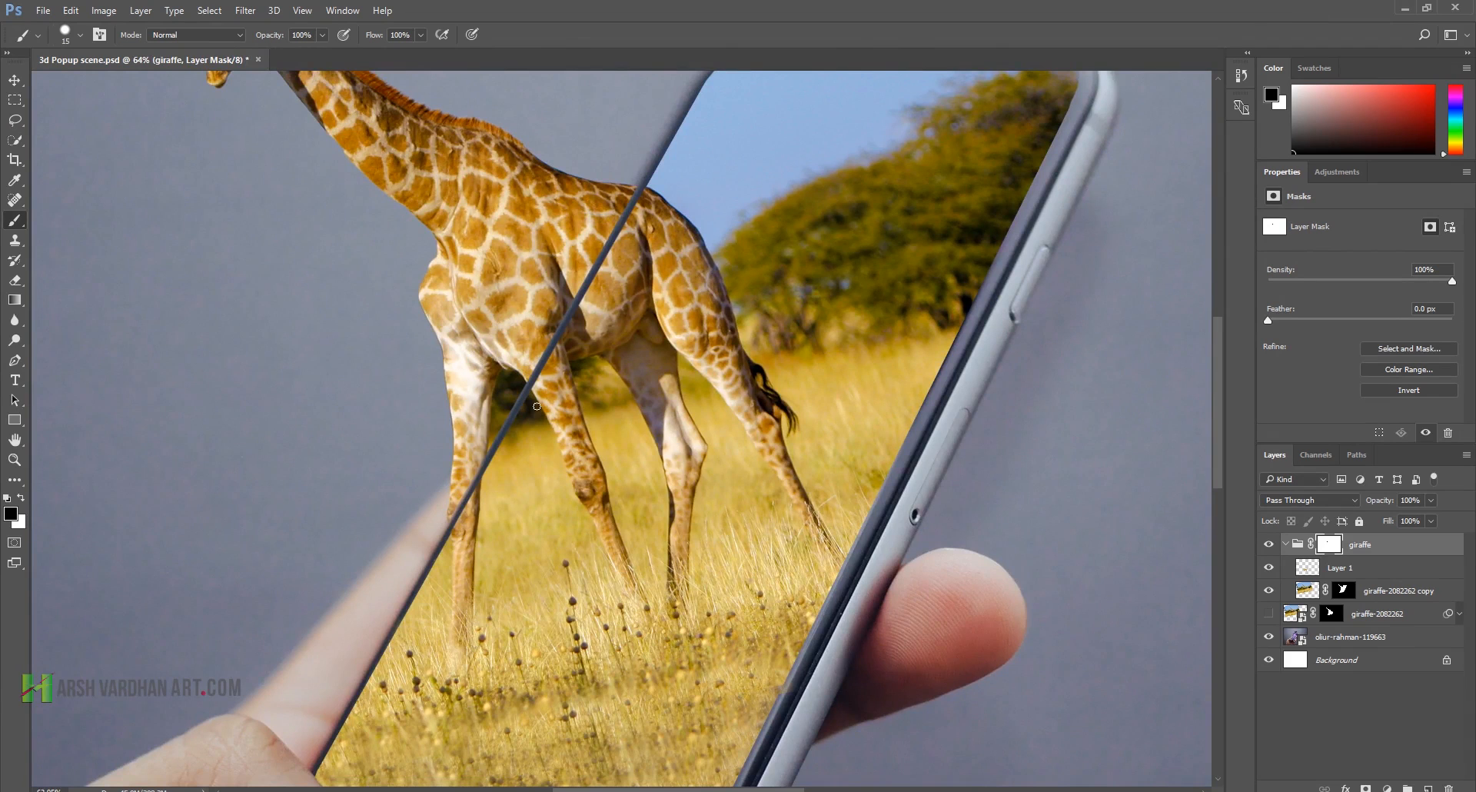
Step: Paint white on the group mask to restore the giraffe's front leg over the phone's edge line
scroll(472, 454, up, 3)
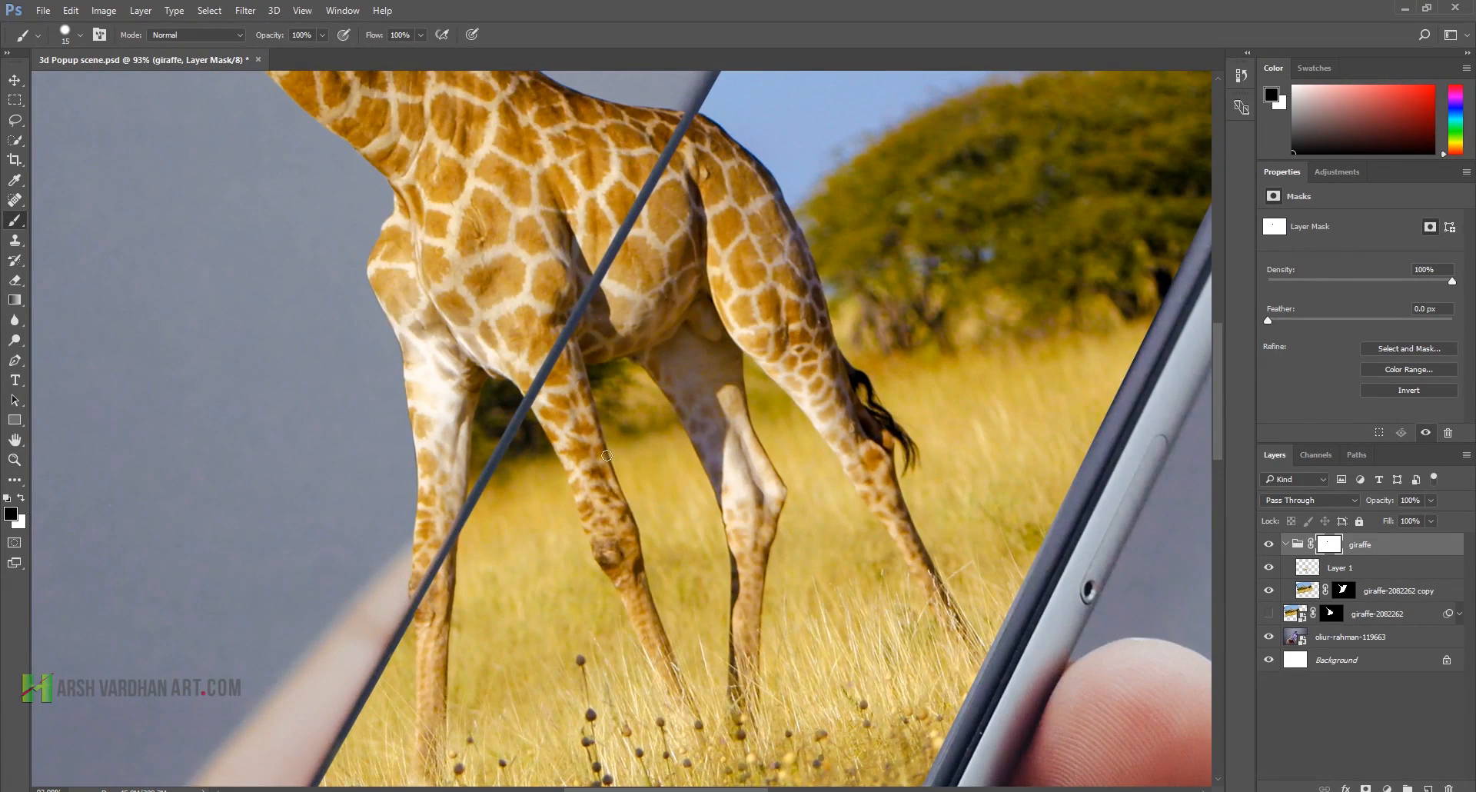
scroll(459, 407, up, 4)
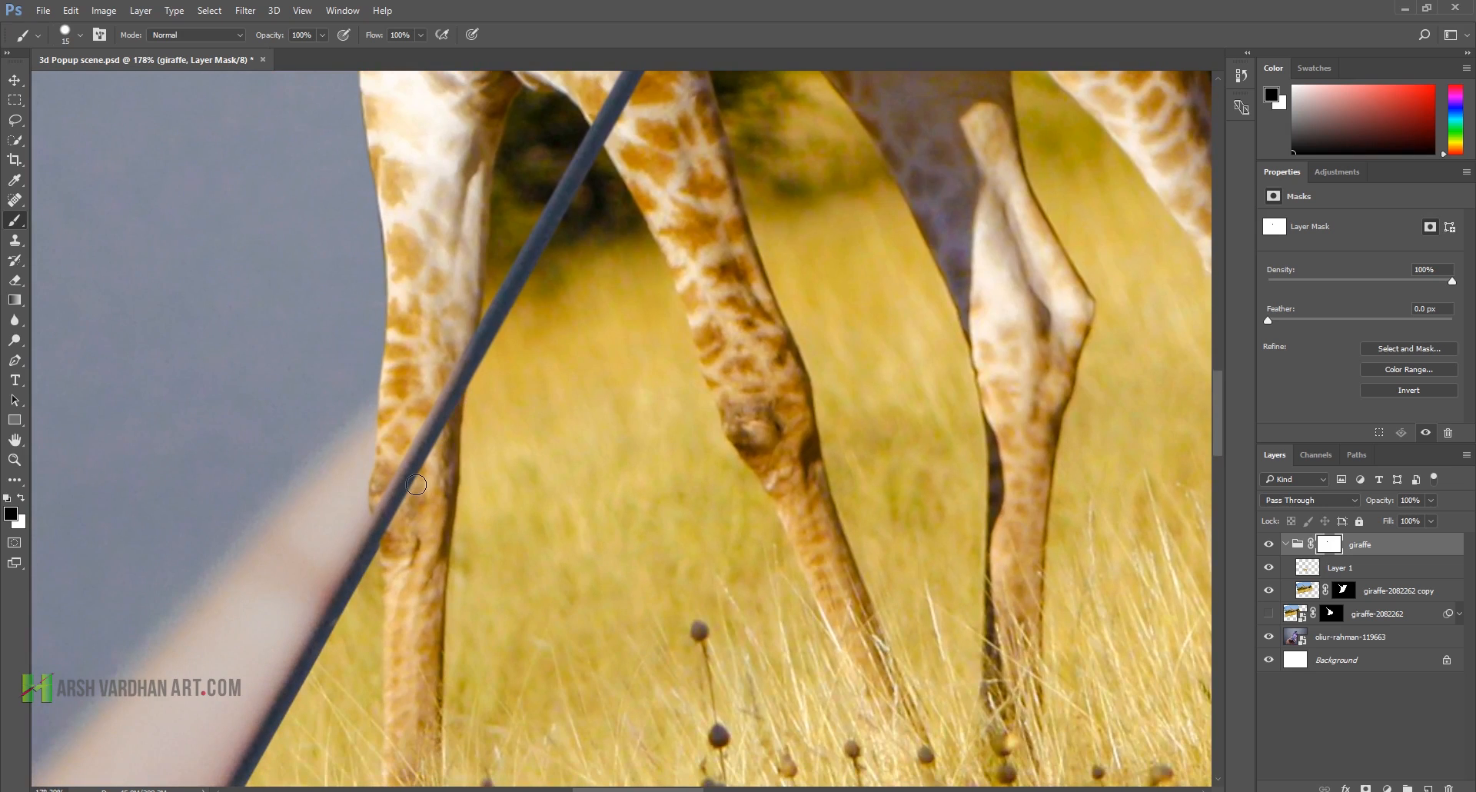
click(23, 499)
mouse_move(404, 459)
mouse_down()
mouse_move(396, 539)
mouse_move(397, 508)
mouse_move(391, 533)
mouse_move(385, 507)
mouse_move(395, 527)
mouse_move(403, 462)
mouse_move(382, 514)
mouse_move(401, 478)
mouse_move(410, 501)
mouse_move(425, 436)
mouse_move(409, 395)
mouse_move(432, 452)
mouse_move(441, 370)
mouse_move(445, 413)
mouse_move(466, 322)
mouse_move(445, 428)
mouse_up()
Step: Refine the phone's edge line beside the giraffe's front leg with black on the group mask, undoing misplaced strokes
key(x)
click(485, 357)
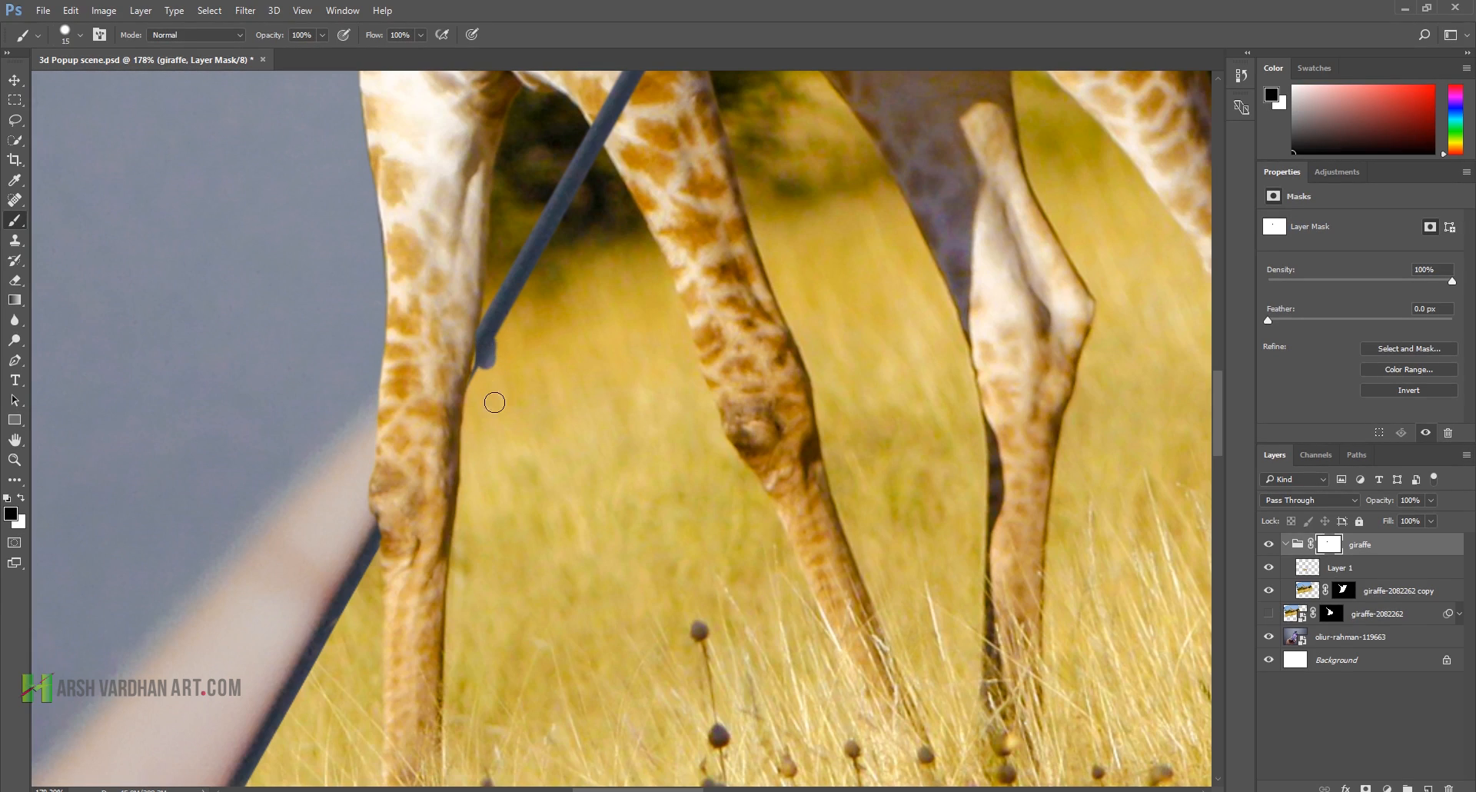
key(ctrl+z)
drag(461, 334, 446, 377)
key(ctrl+z)
key(x)
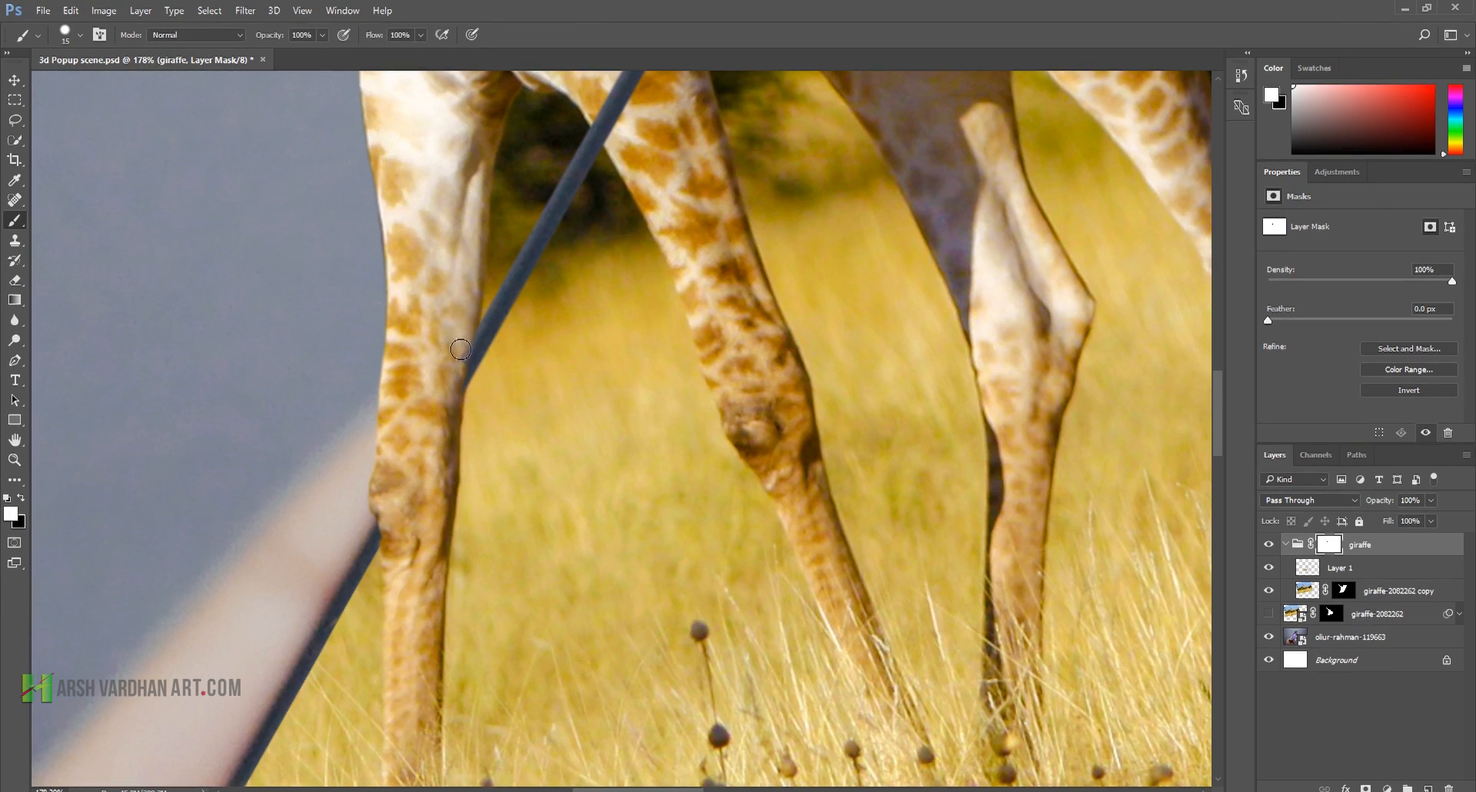
scroll(654, 146, up, 3)
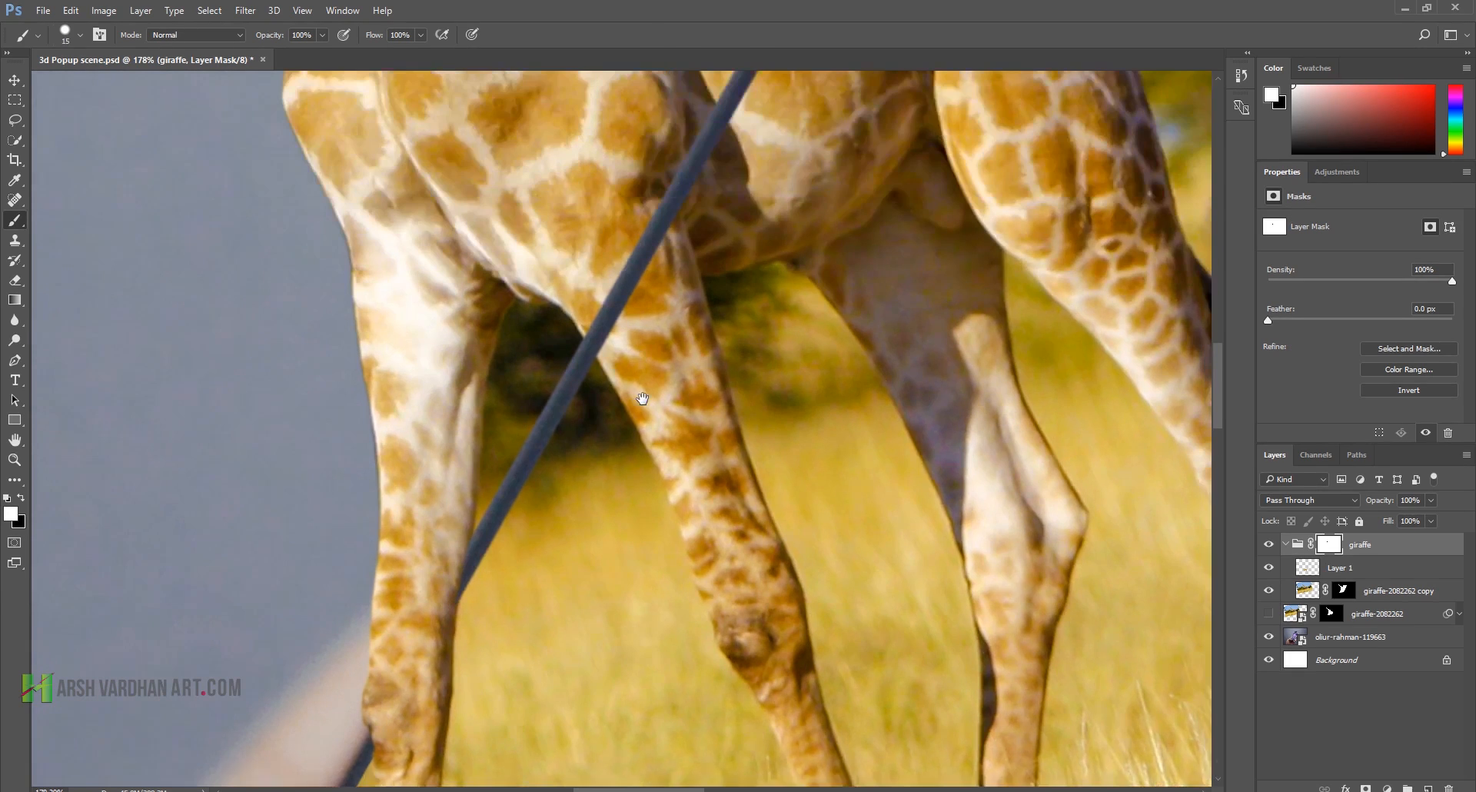
Step: Paint white on the group mask with a larger brush to restore the giraffe's body over the phone's edge line
mouse_move(590, 339)
mouse_down()
mouse_move(614, 301)
mouse_move(623, 359)
mouse_move(604, 315)
mouse_move(633, 342)
mouse_move(653, 258)
mouse_move(675, 287)
mouse_move(586, 515)
mouse_up()
scroll(727, 265, down, 2)
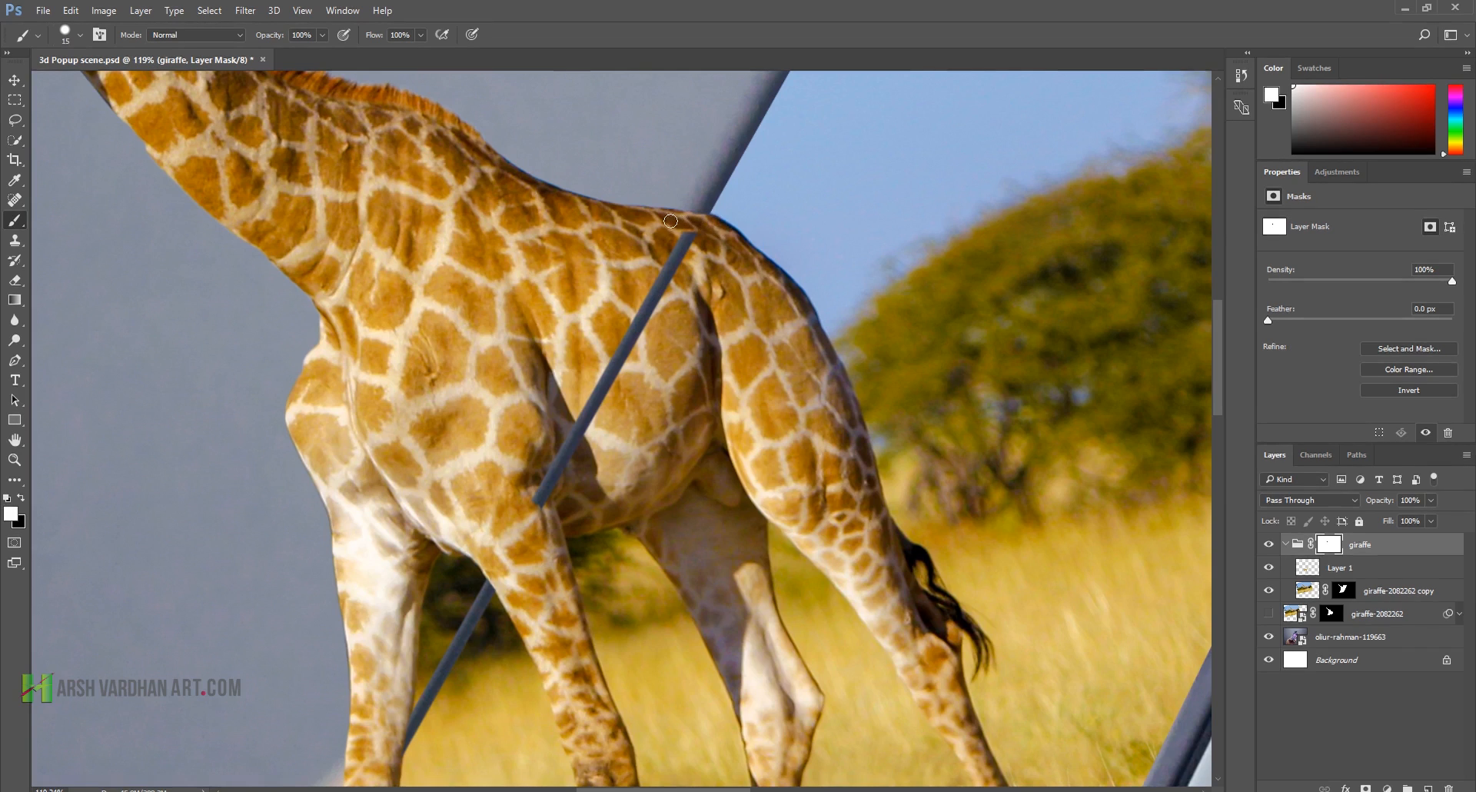
key(bracketright)
key(bracketright)
key(bracketright)
mouse_move(690, 240)
mouse_down()
mouse_move(562, 427)
mouse_move(535, 509)
mouse_move(565, 465)
mouse_up()
Step: Draw a closed Pen path around the background between the giraffe's front legs, up to the phone's edge line
drag(548, 665, 577, 665)
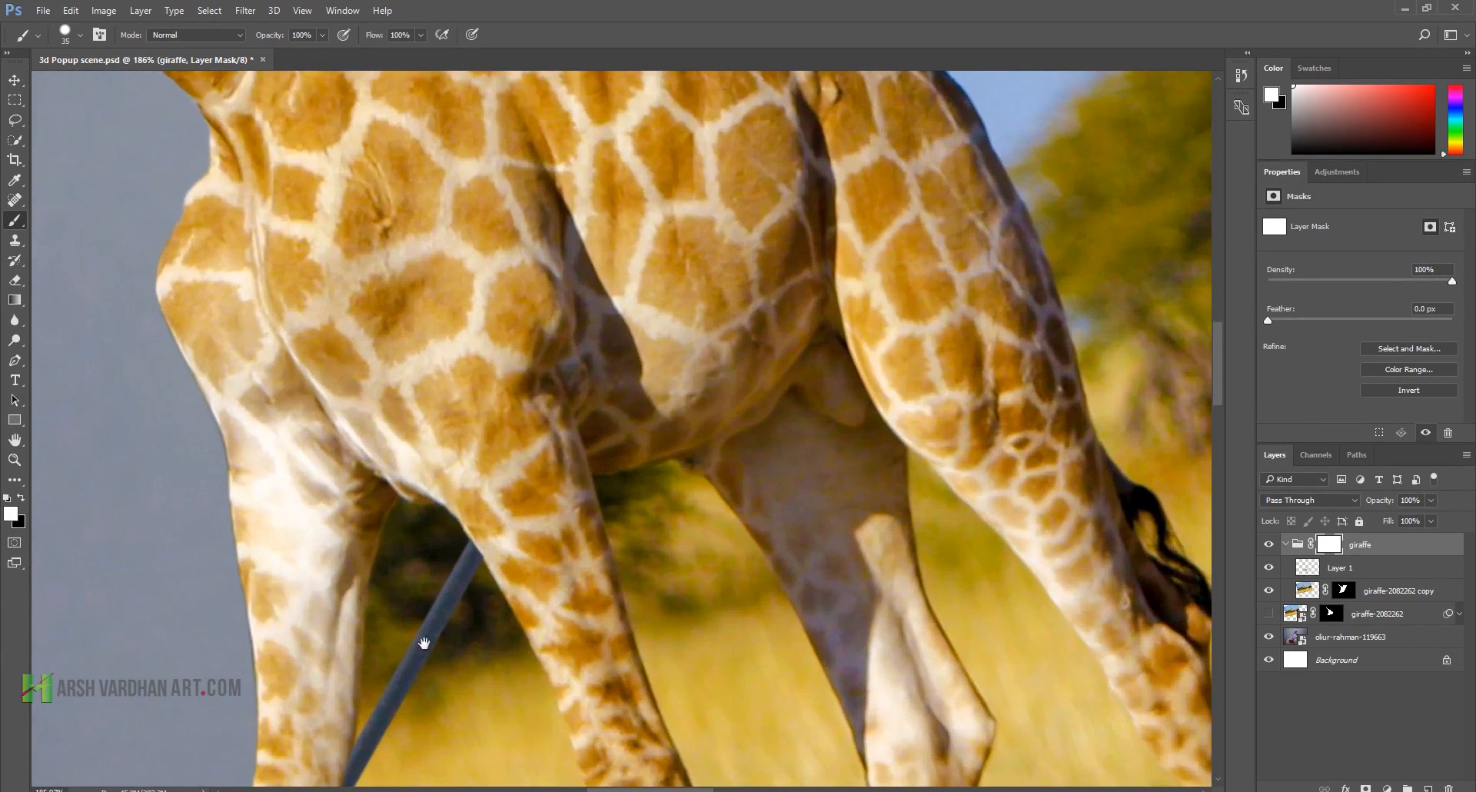
drag(422, 643, 451, 475)
drag(417, 423, 451, 435)
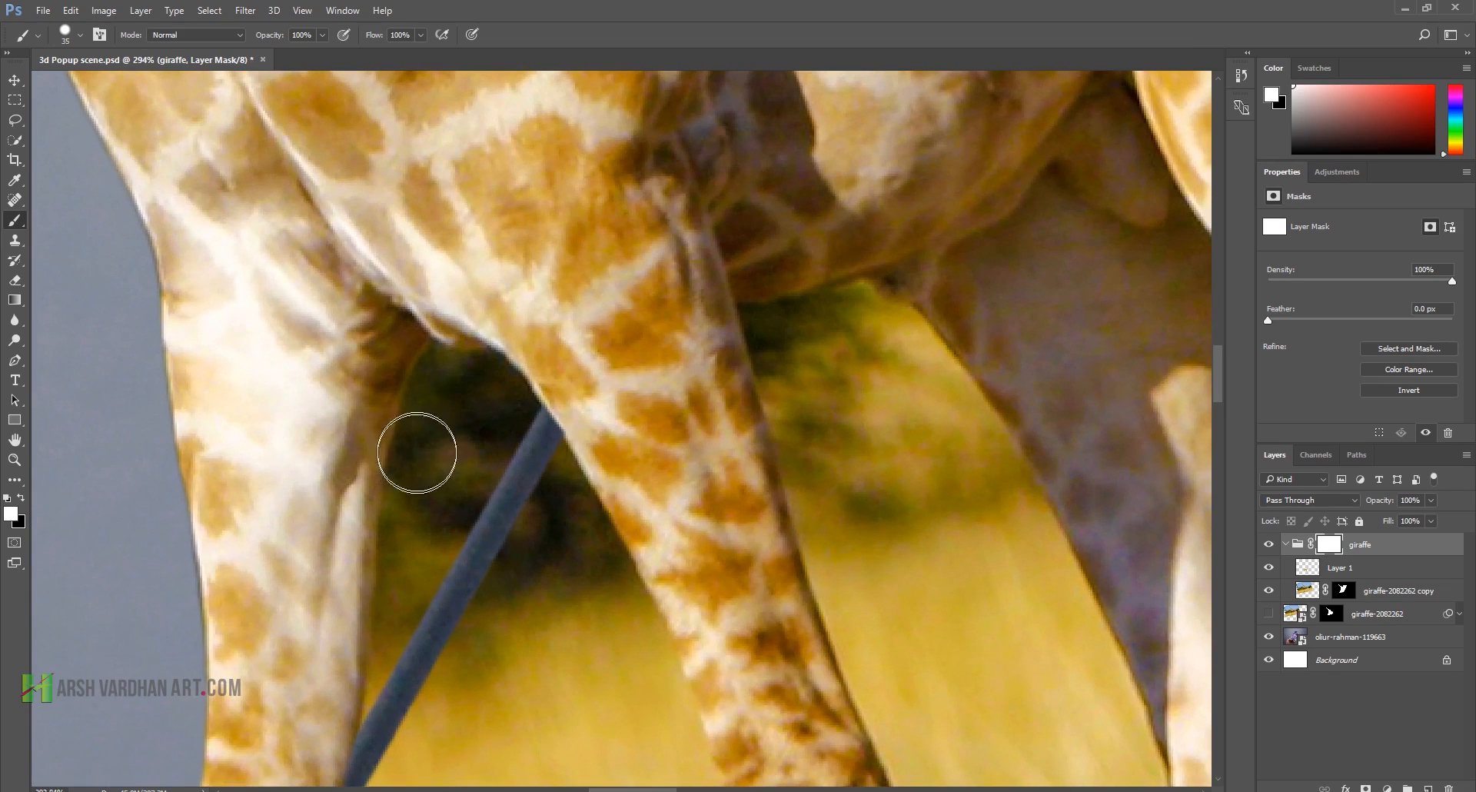
key(p)
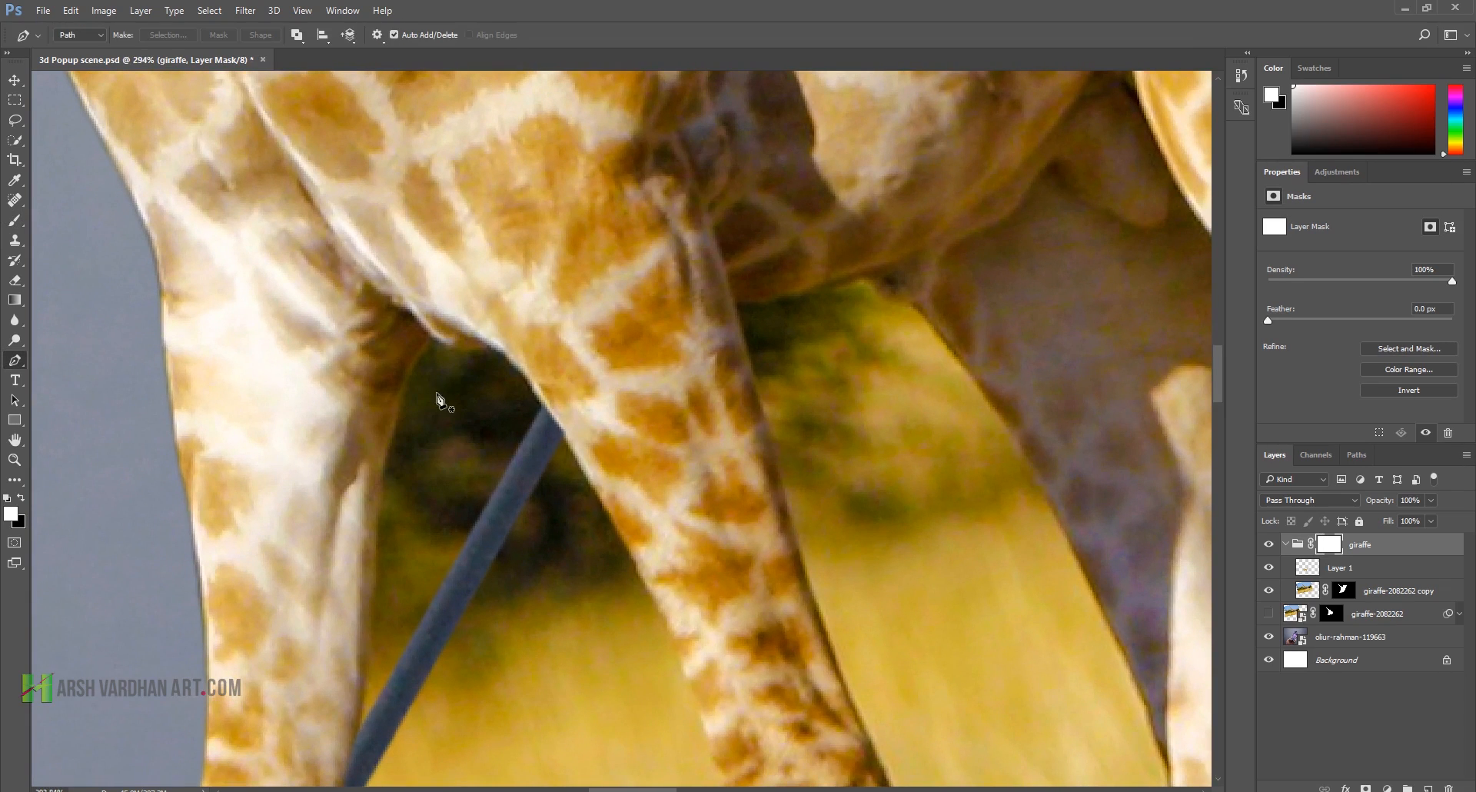
click(433, 338)
drag(403, 392, 399, 426)
drag(408, 373, 387, 447)
click(373, 508)
click(373, 562)
click(369, 601)
click(367, 639)
scroll(366, 692, down, 3)
drag(358, 615, 355, 624)
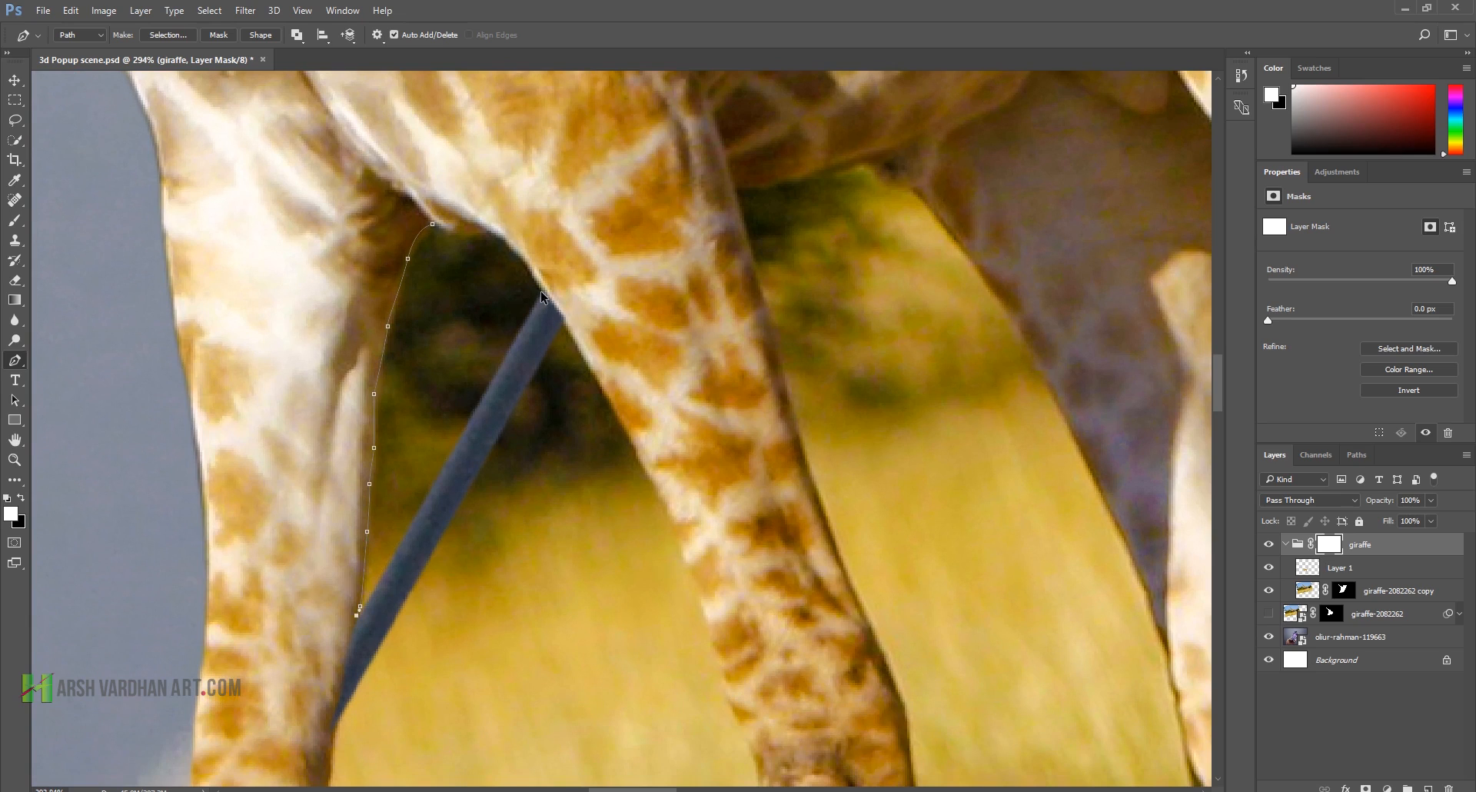
click(493, 228)
click(434, 225)
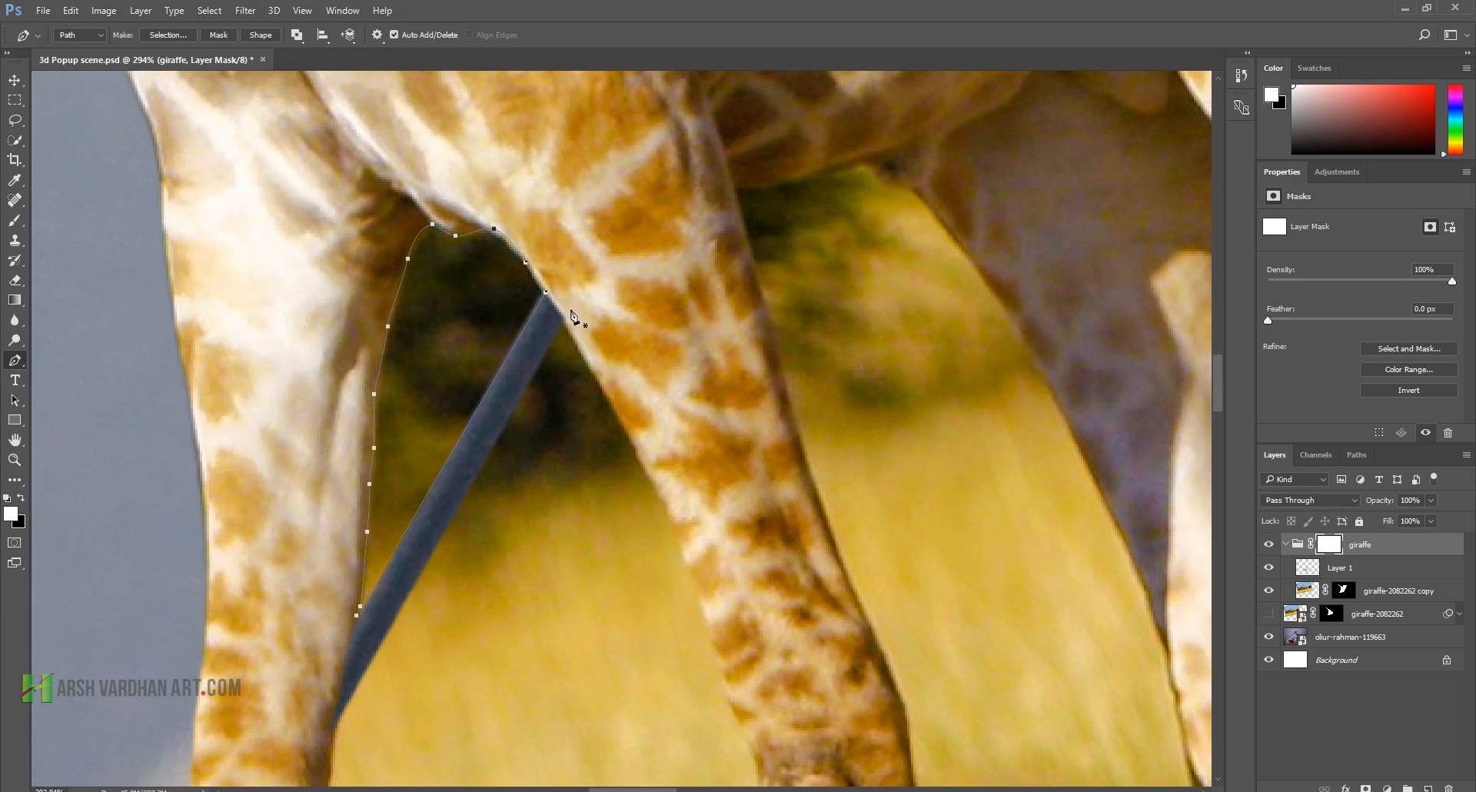
Step: Turn the path into a selection, paint it black on the group mask and deselect
click(167, 35)
click(823, 239)
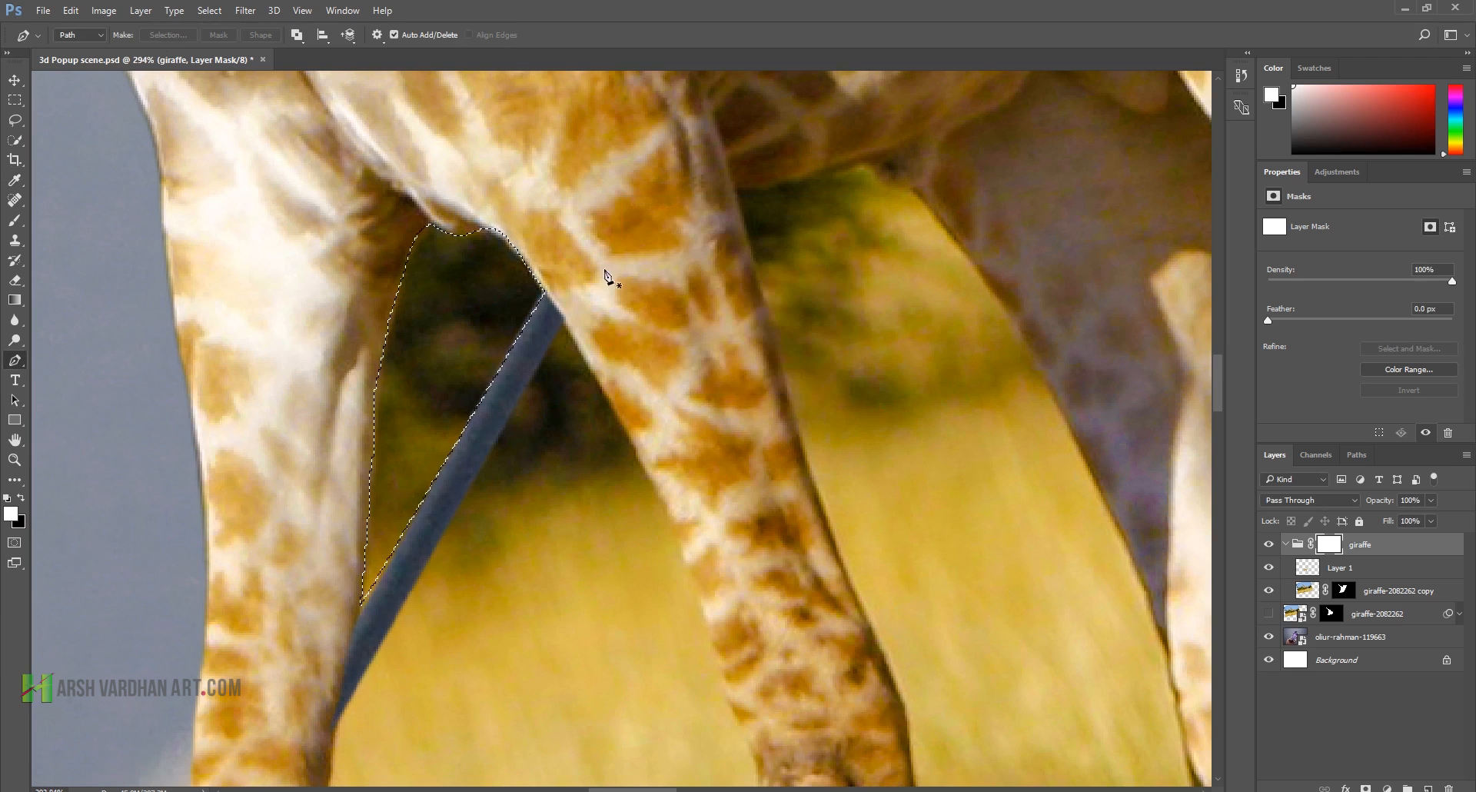
key(b)
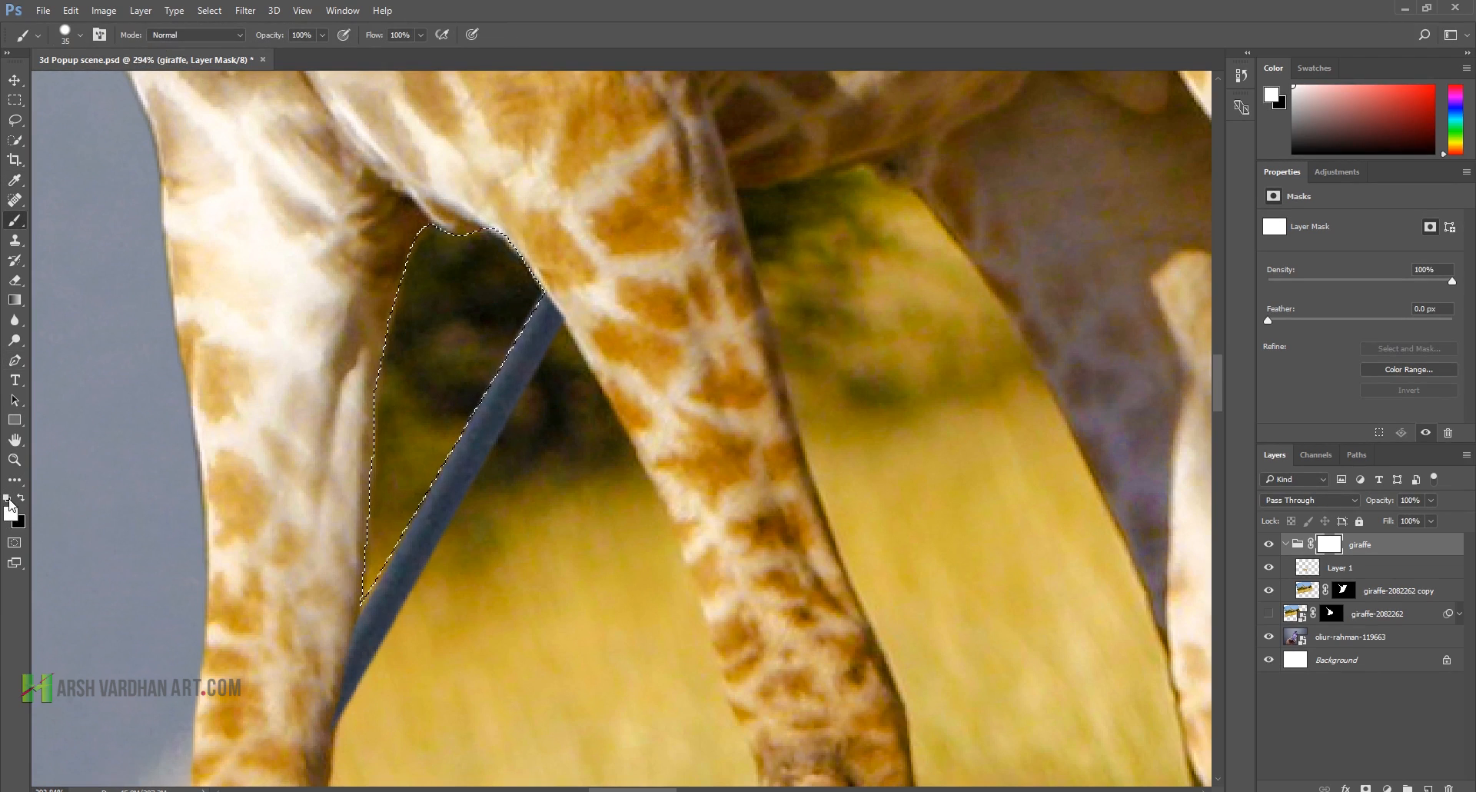
key(x)
click(453, 253)
mouse_move(415, 290)
mouse_down()
mouse_move(493, 296)
mouse_move(534, 240)
mouse_move(489, 285)
mouse_move(433, 412)
mouse_move(441, 339)
mouse_move(423, 302)
mouse_move(372, 551)
mouse_move(366, 536)
mouse_move(427, 431)
mouse_move(432, 460)
mouse_move(355, 582)
mouse_up()
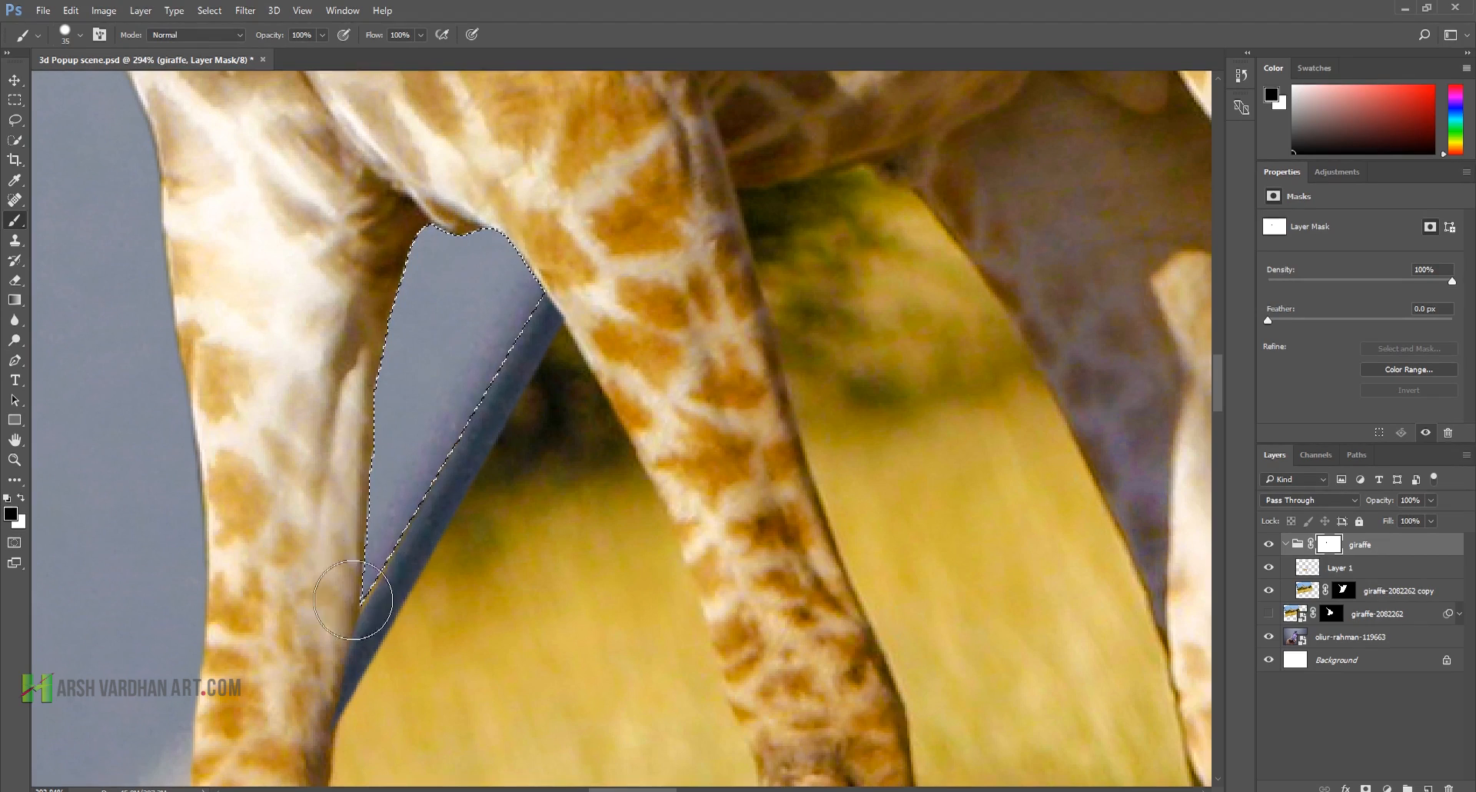
key(ctrl+d)
Step: Collapse the giraffe group in the layer stack
key(ctrl+0)
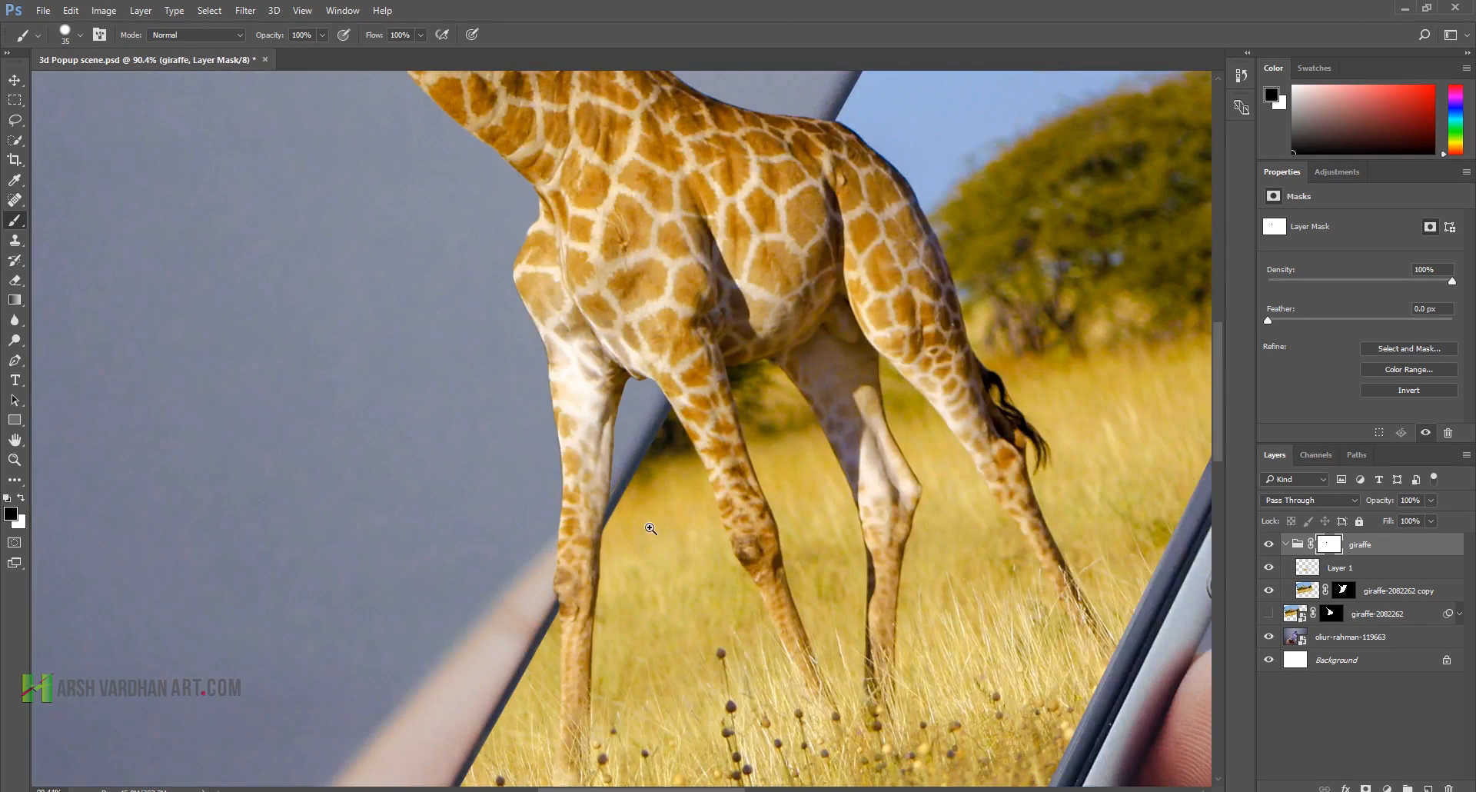
drag(970, 512, 725, 515)
drag(578, 391, 591, 417)
drag(589, 325, 652, 349)
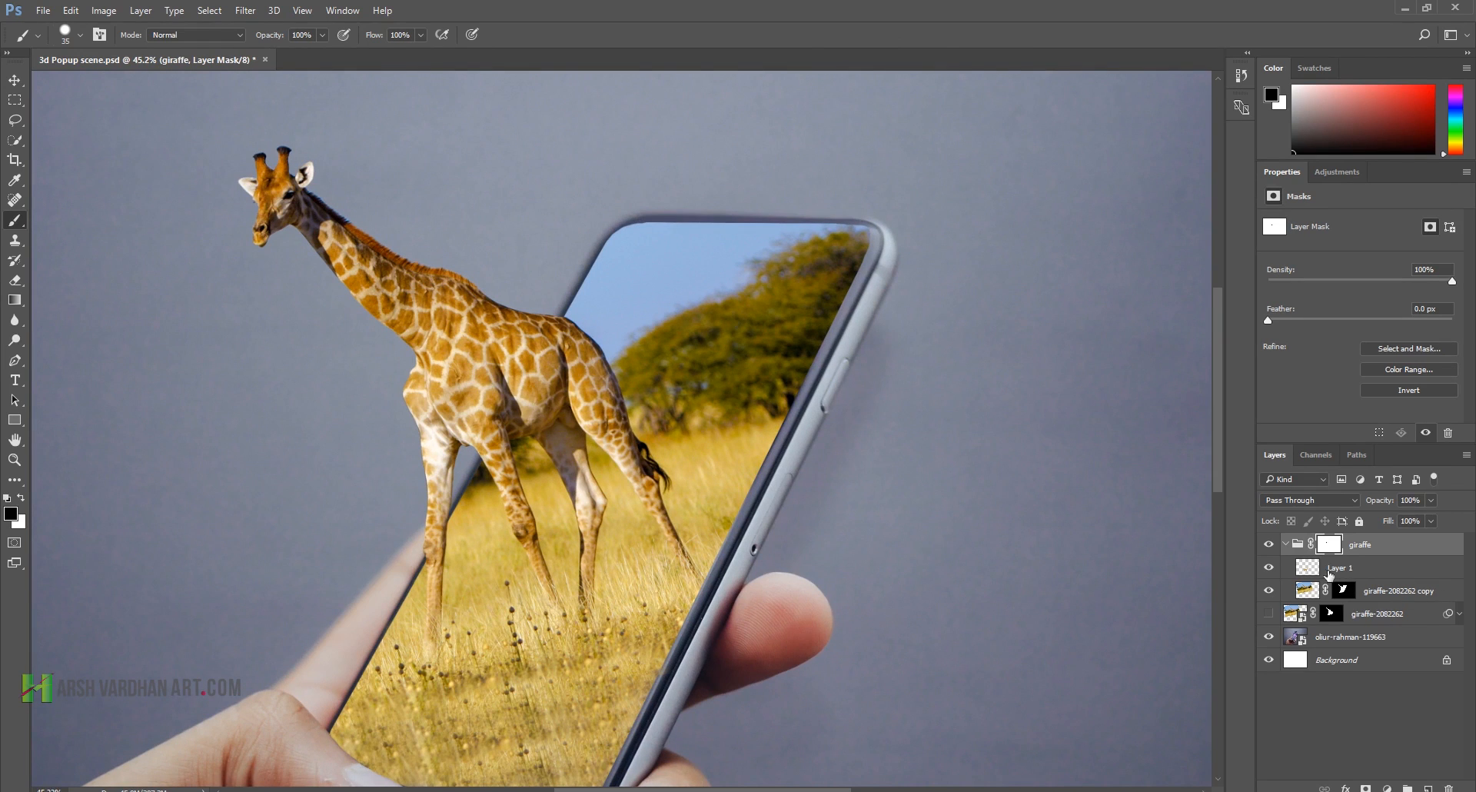
click(1298, 543)
click(1285, 544)
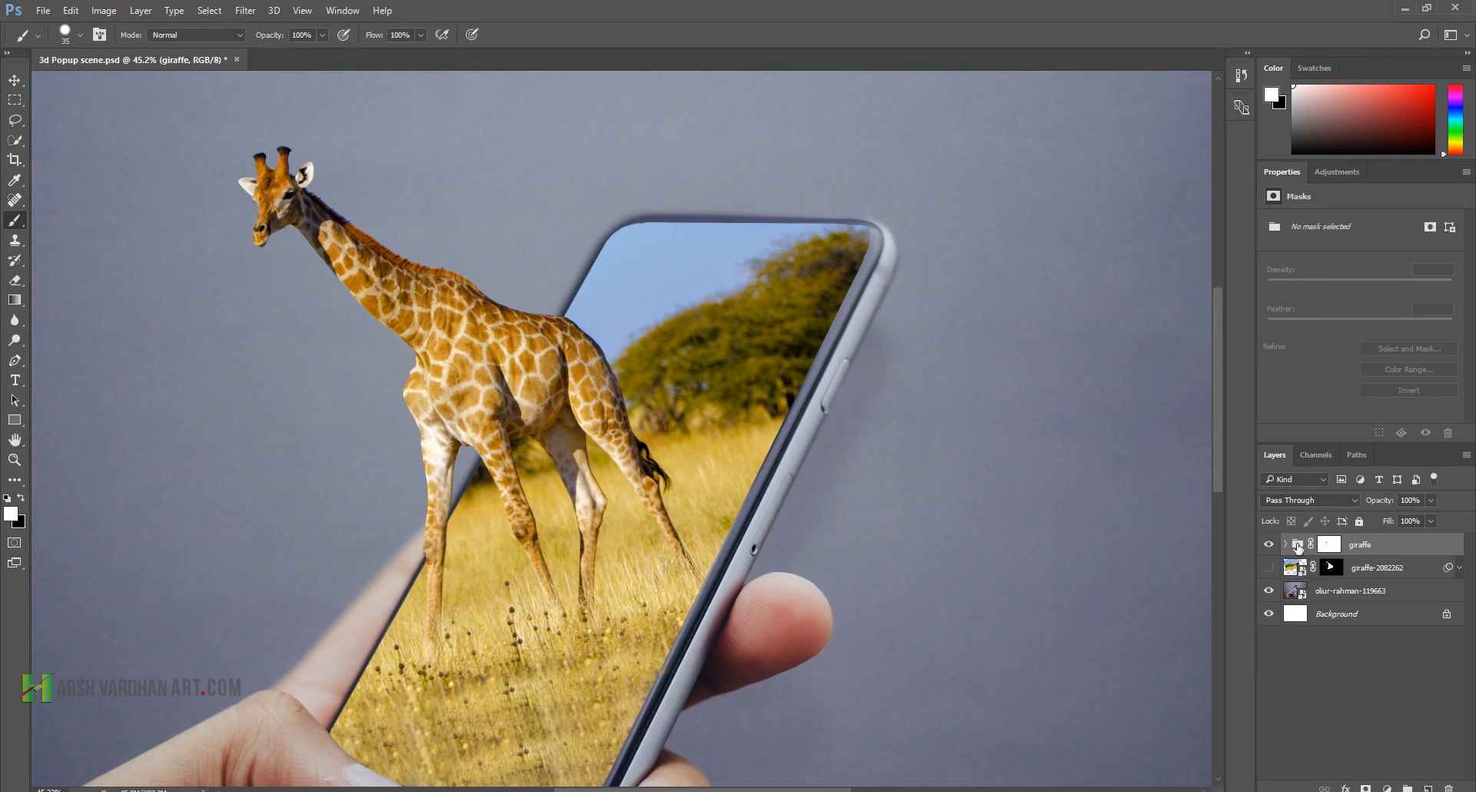
drag(807, 494, 786, 492)
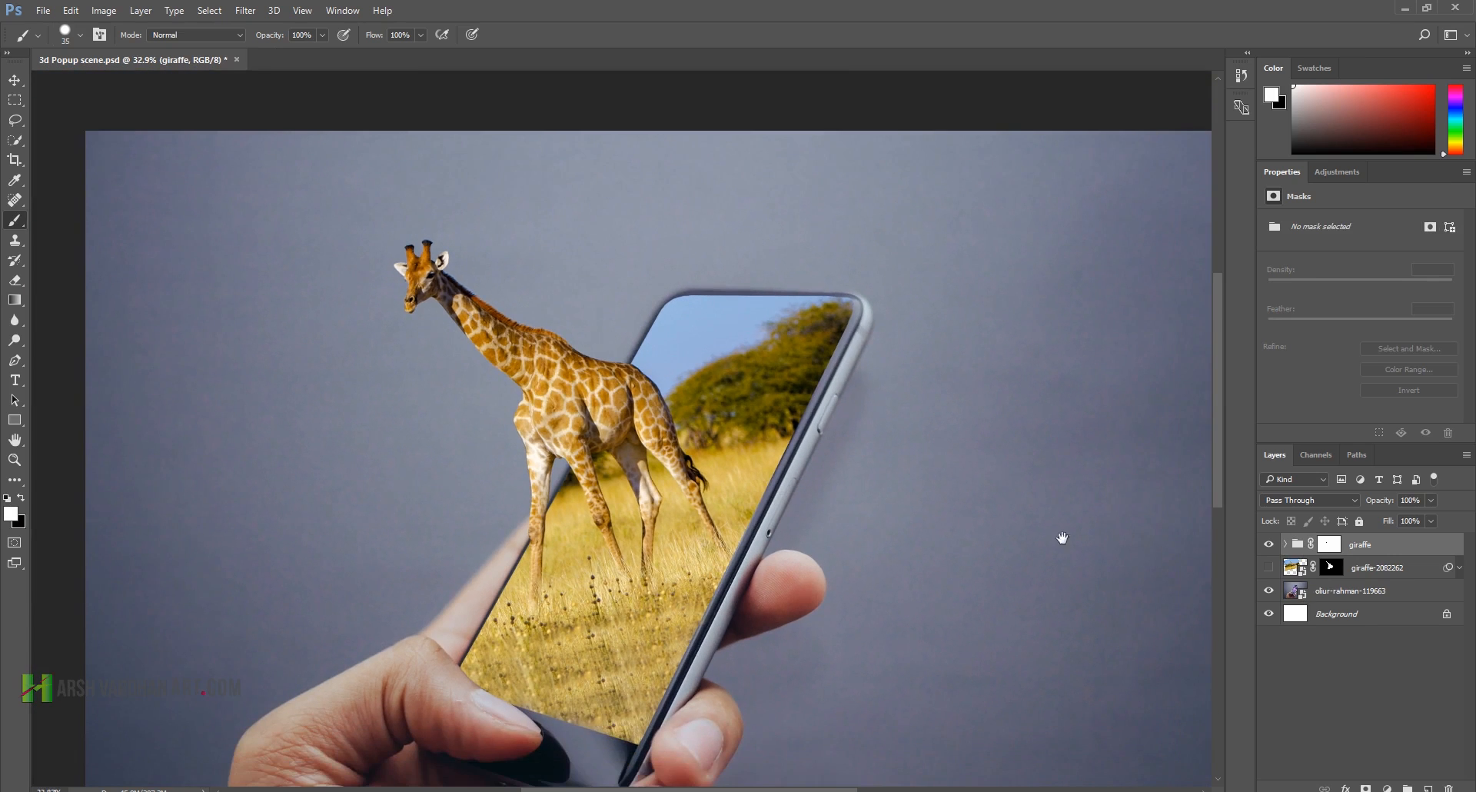
drag(669, 489, 659, 486)
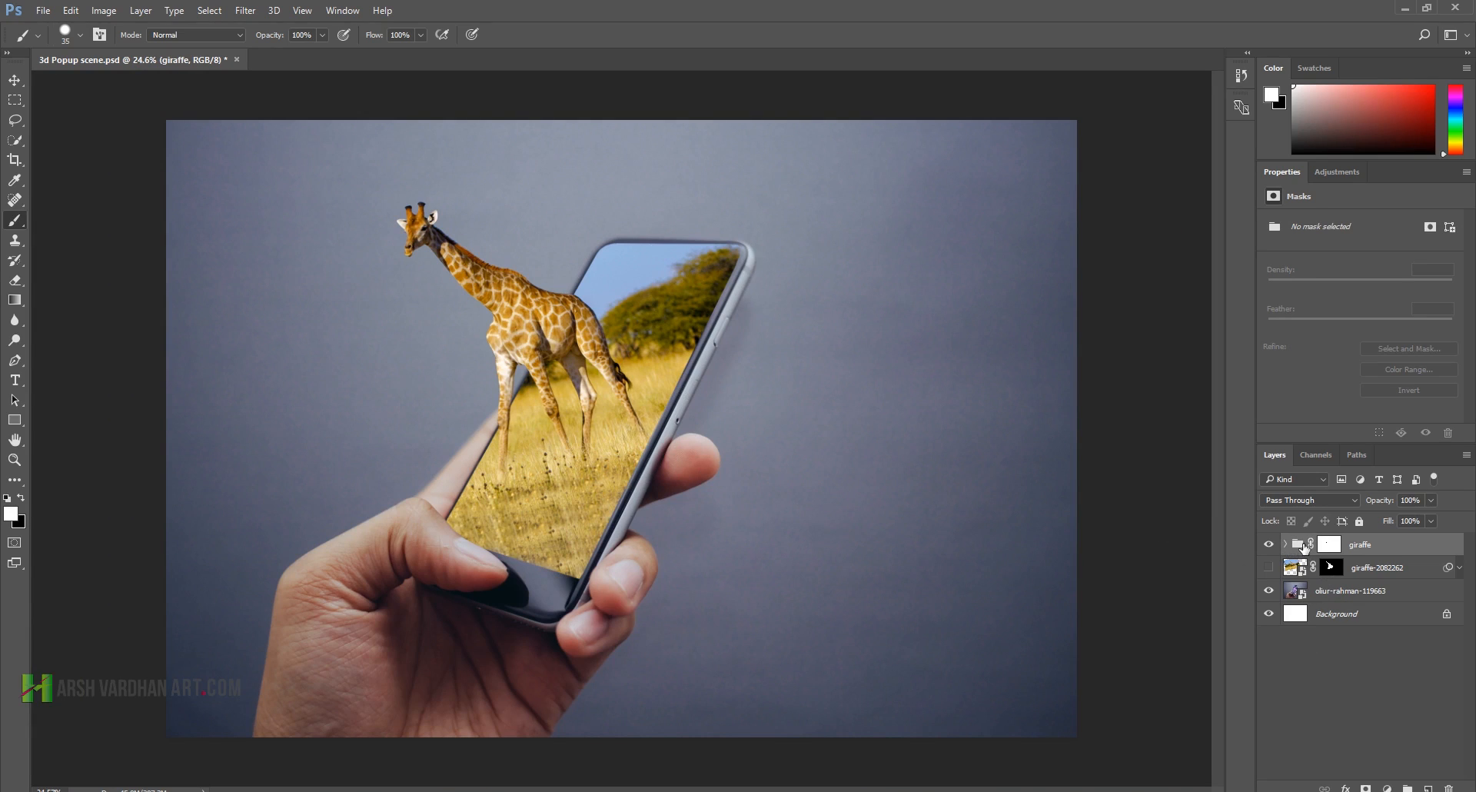
Step: Duplicate the giraffe group with the original hidden, and convert the copy to a smart object
key(ctrl+j)
click(1269, 567)
right_click(1334, 549)
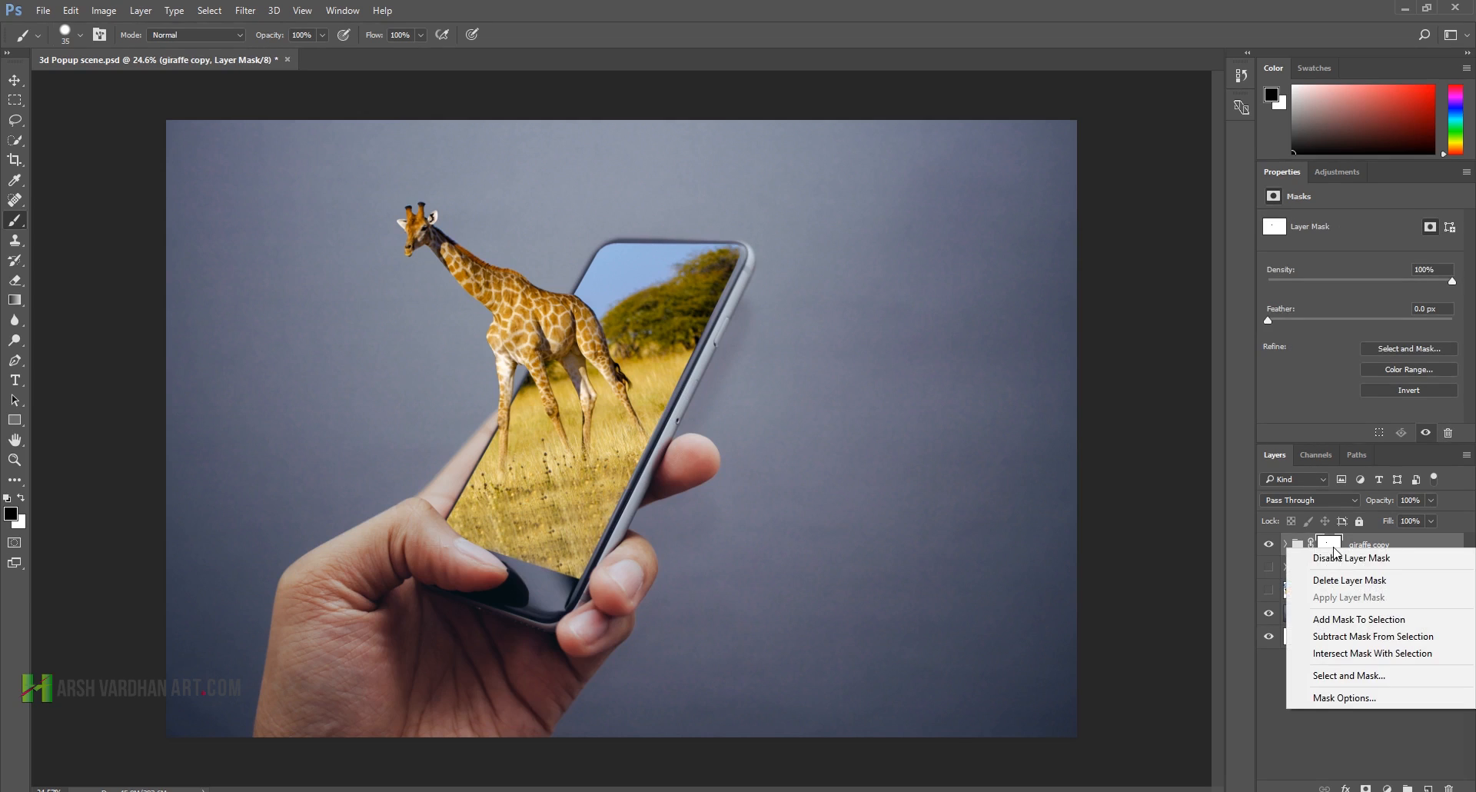
right_click(1437, 546)
click(1397, 214)
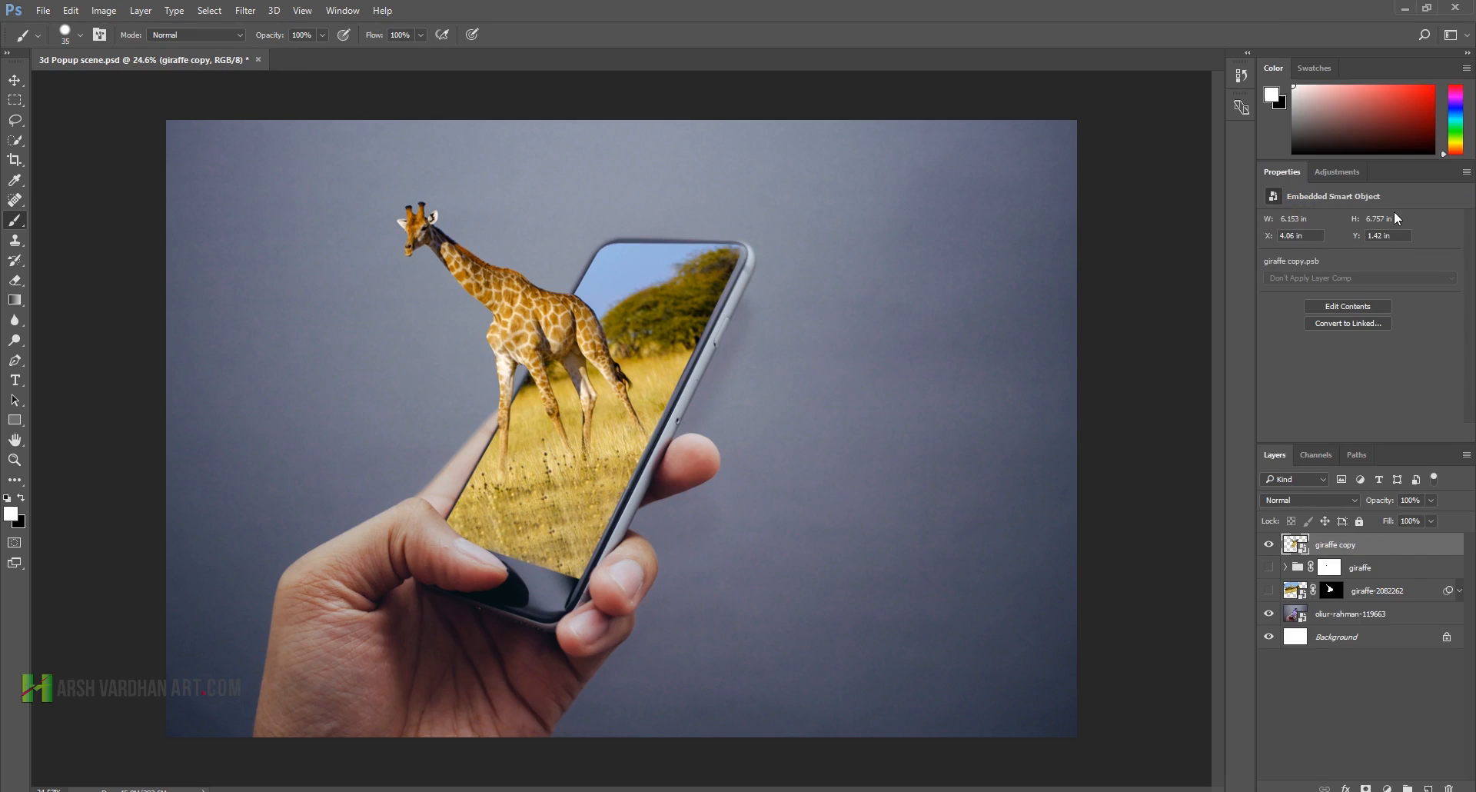
Step: Apply a Gaussian Blur with a 6.0 pixel radius to the giraffe copy smart object
click(1270, 545)
click(1270, 544)
click(247, 10)
mouse_move(293, 181)
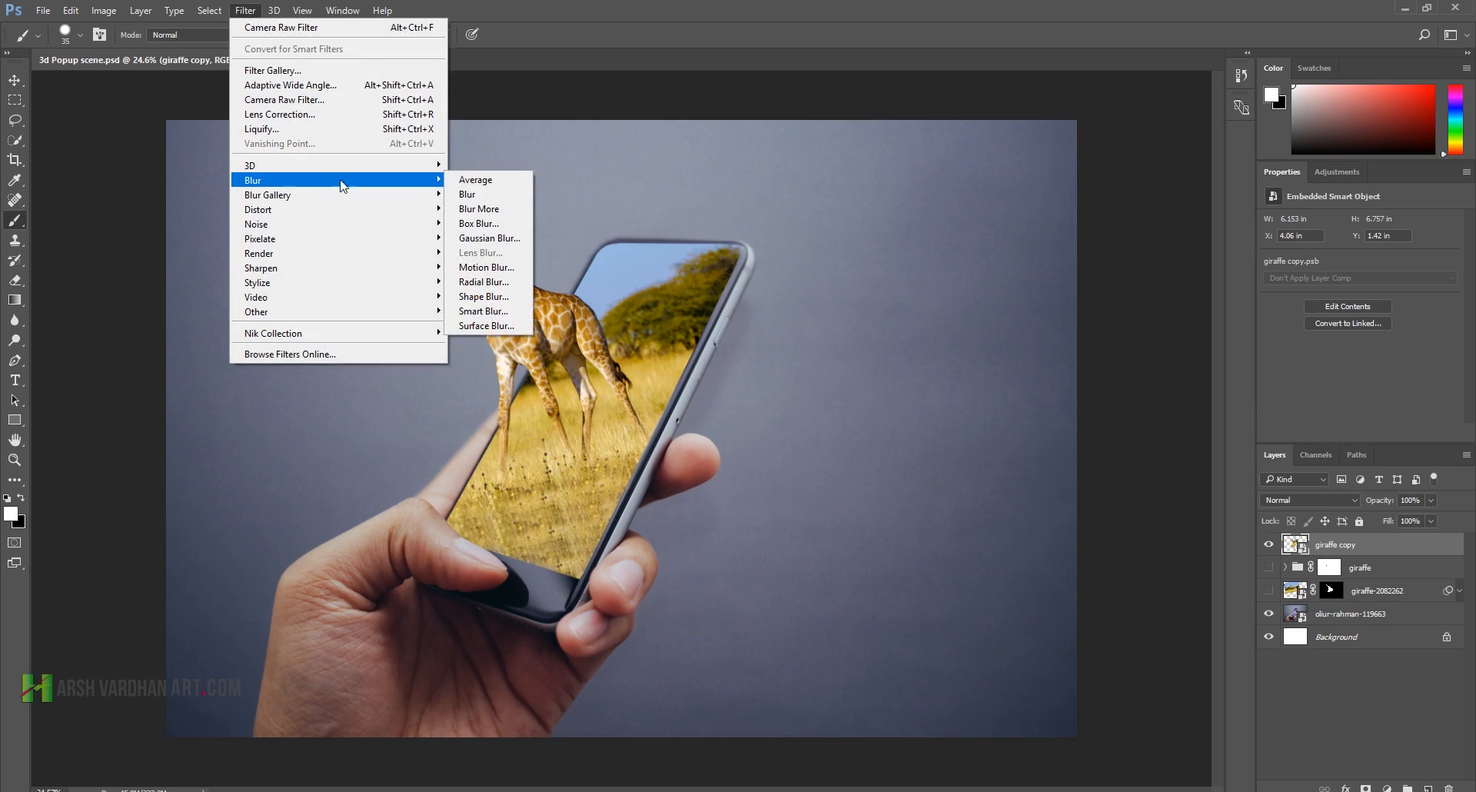
click(480, 245)
drag(736, 188, 896, 182)
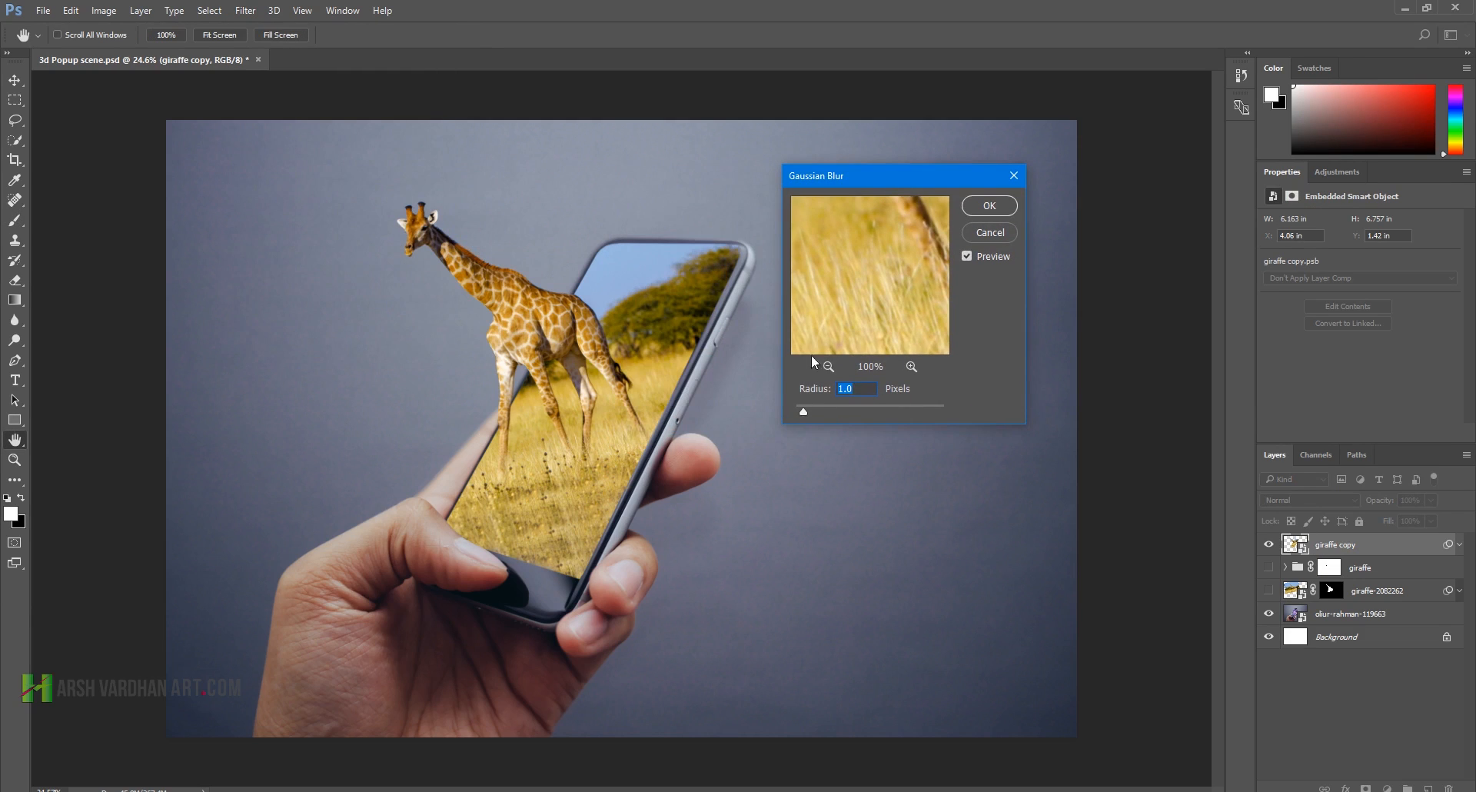
drag(804, 412, 842, 415)
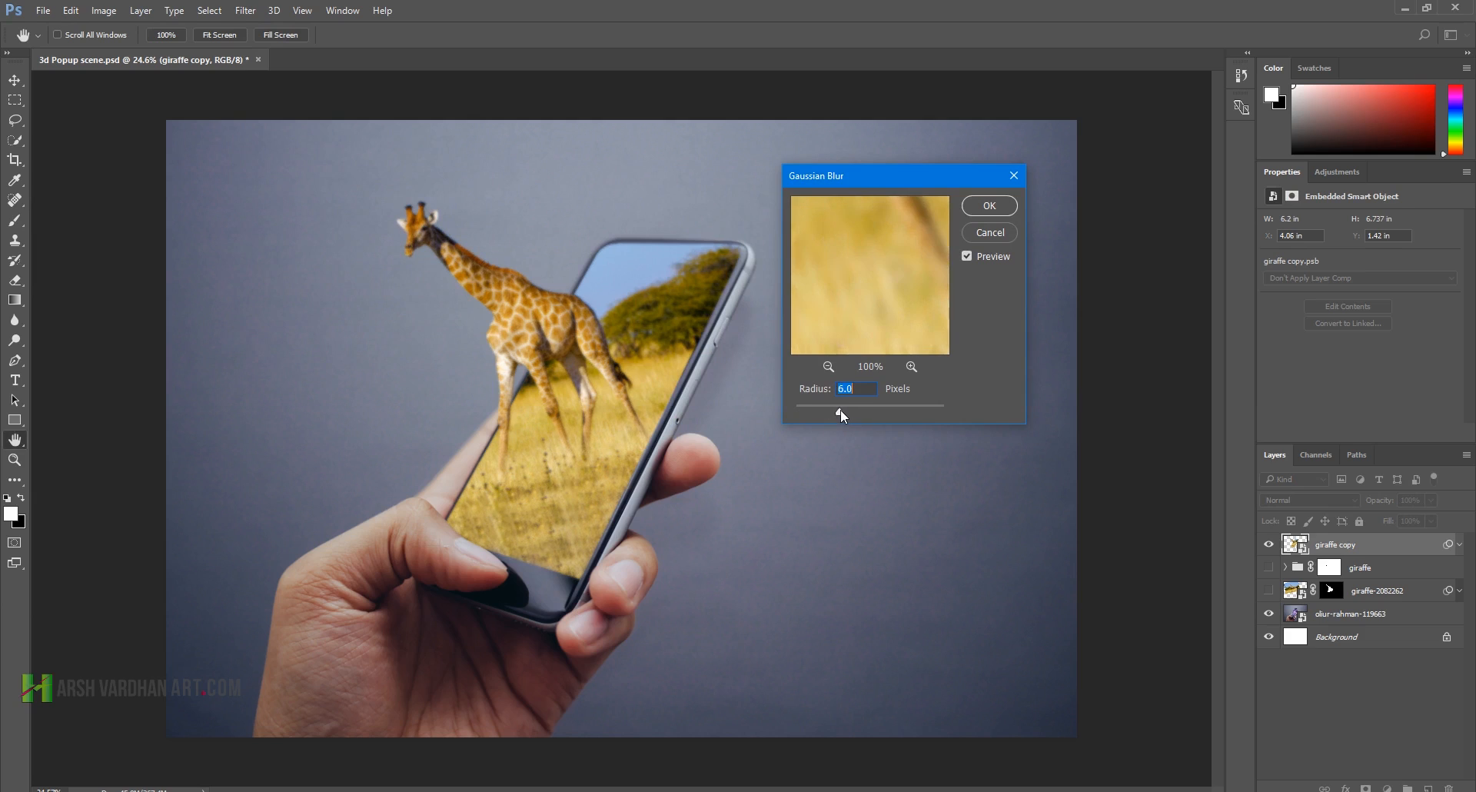
click(991, 206)
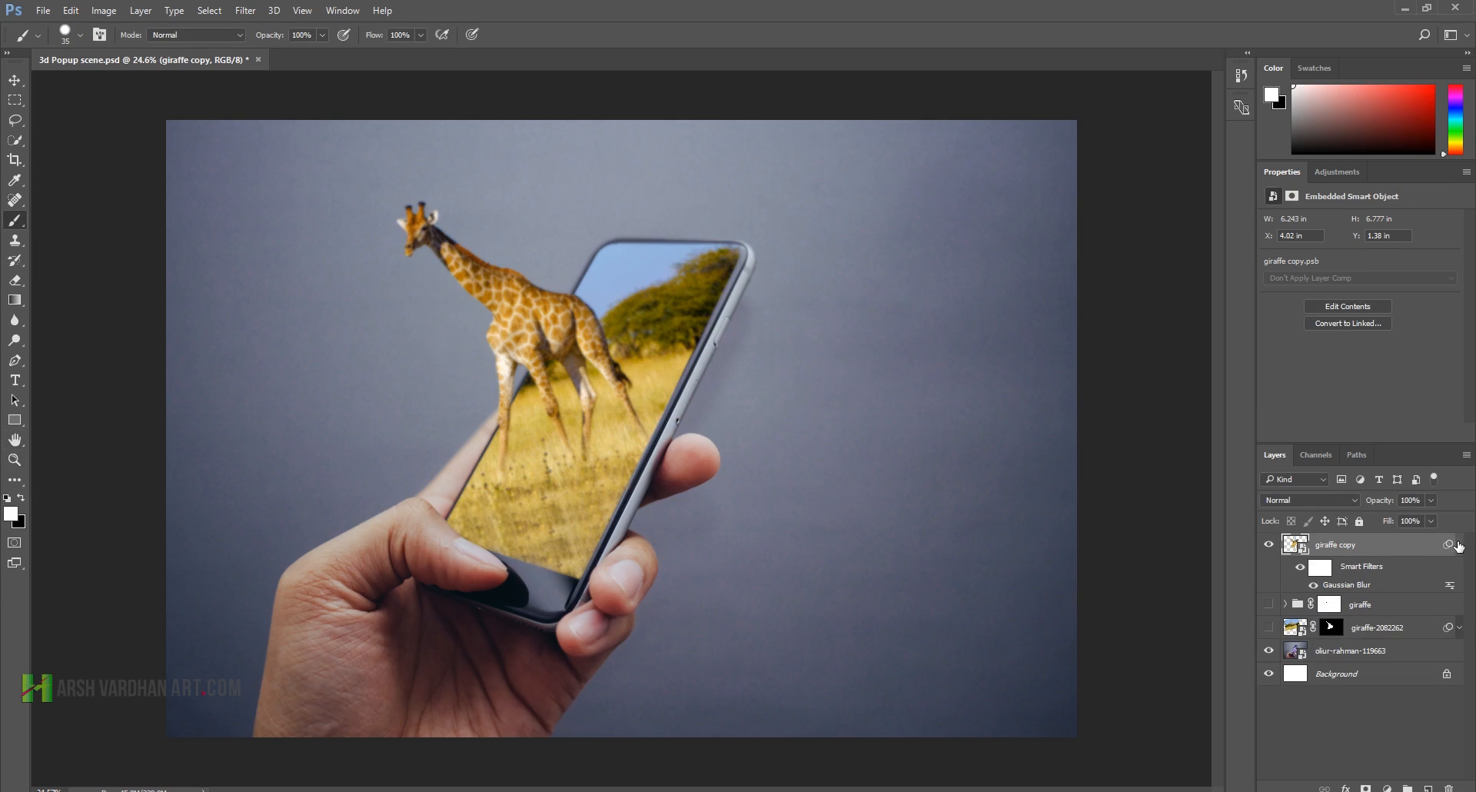
Step: Show the original giraffe group again and hide the blurred copy with a black layer mask
click(1459, 543)
click(1269, 568)
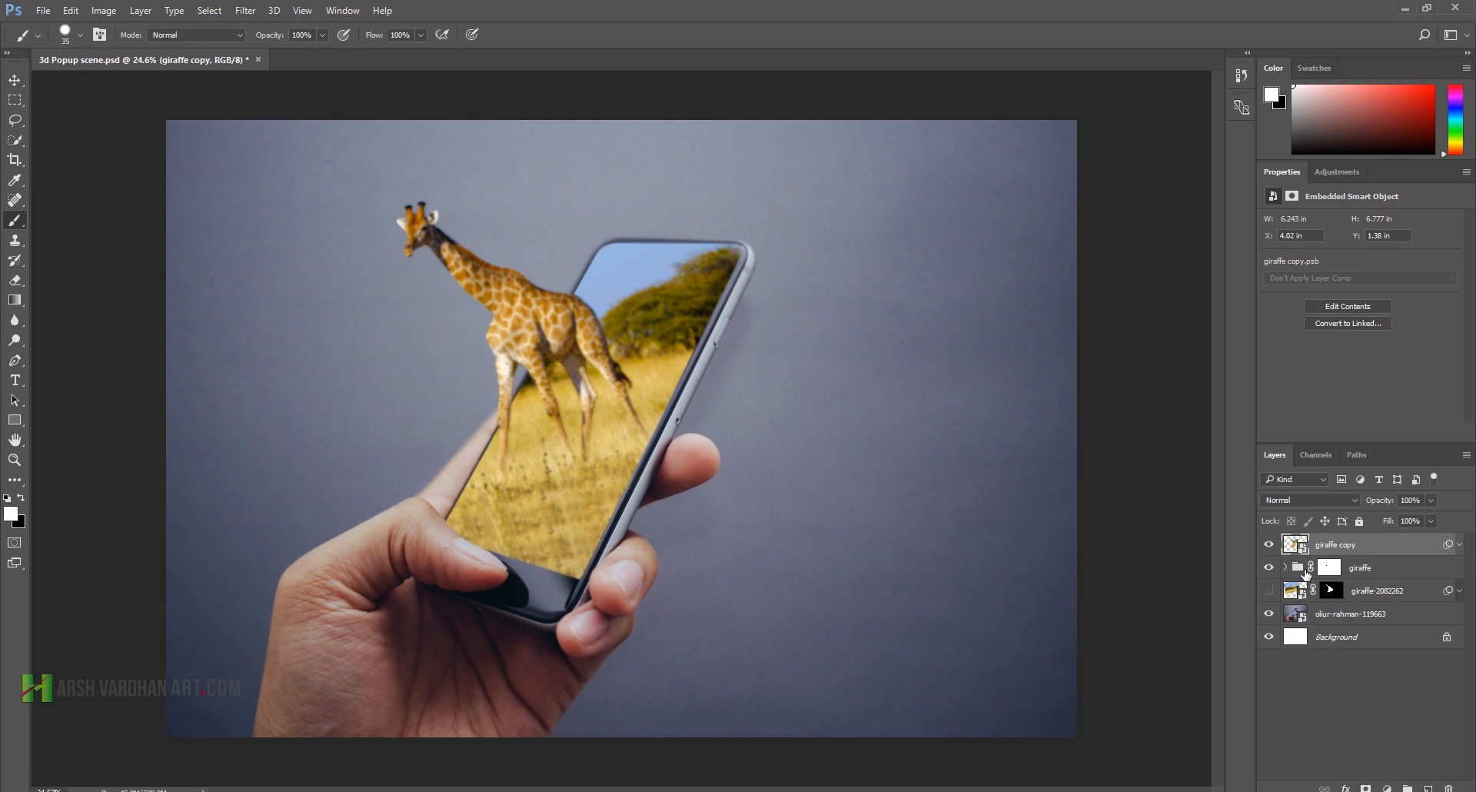
click(1298, 569)
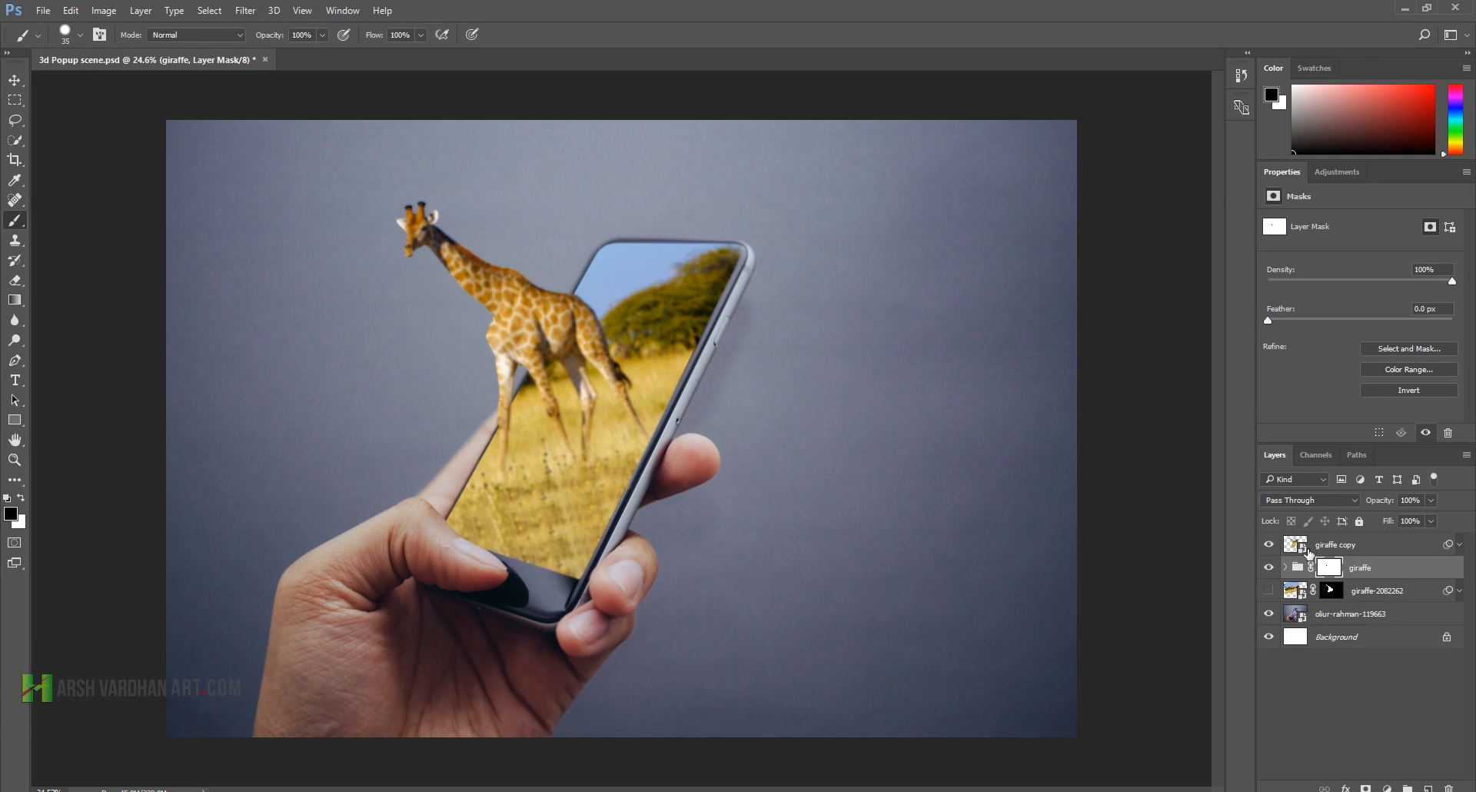
click(1302, 548)
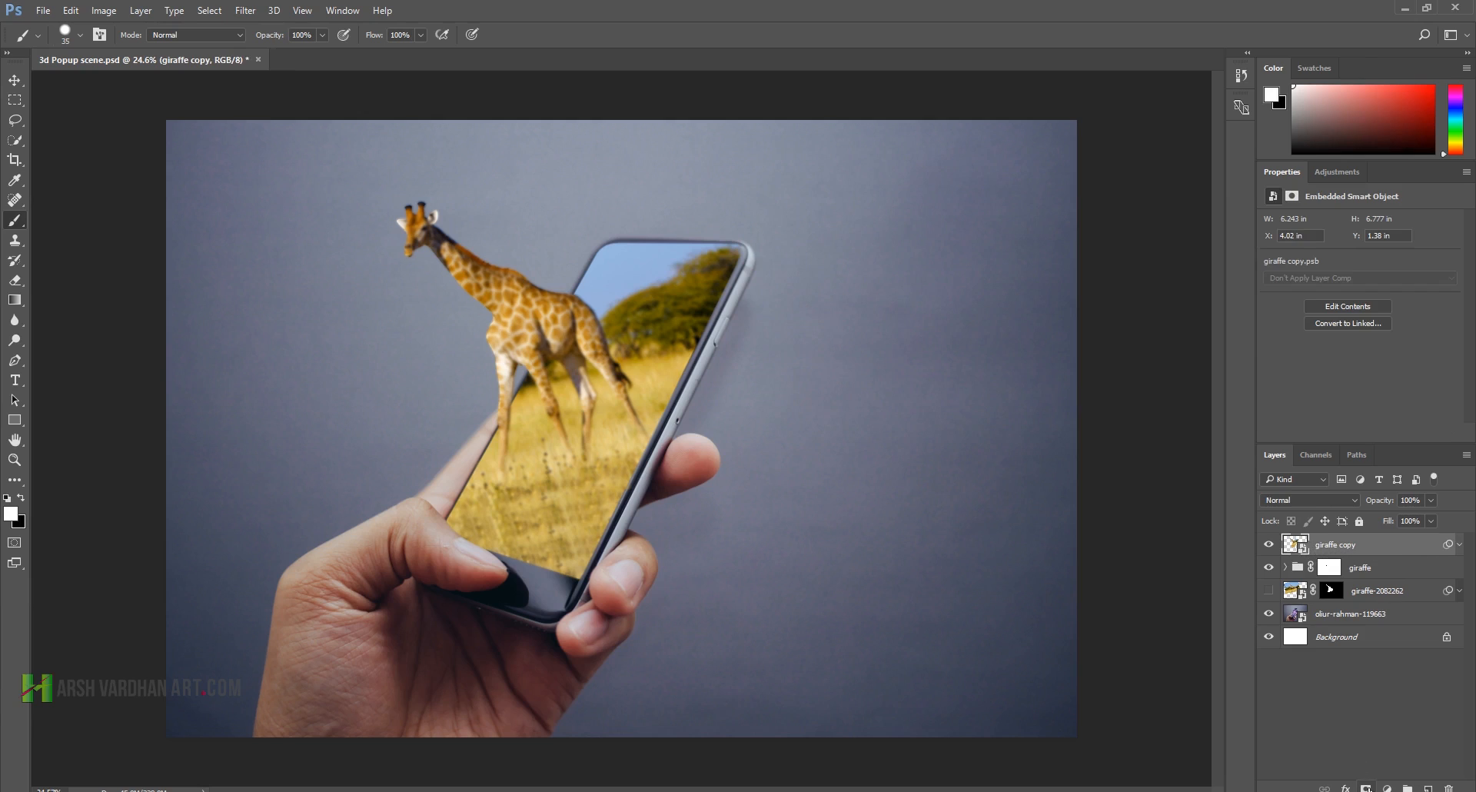
alt+click(1365, 788)
key(x)
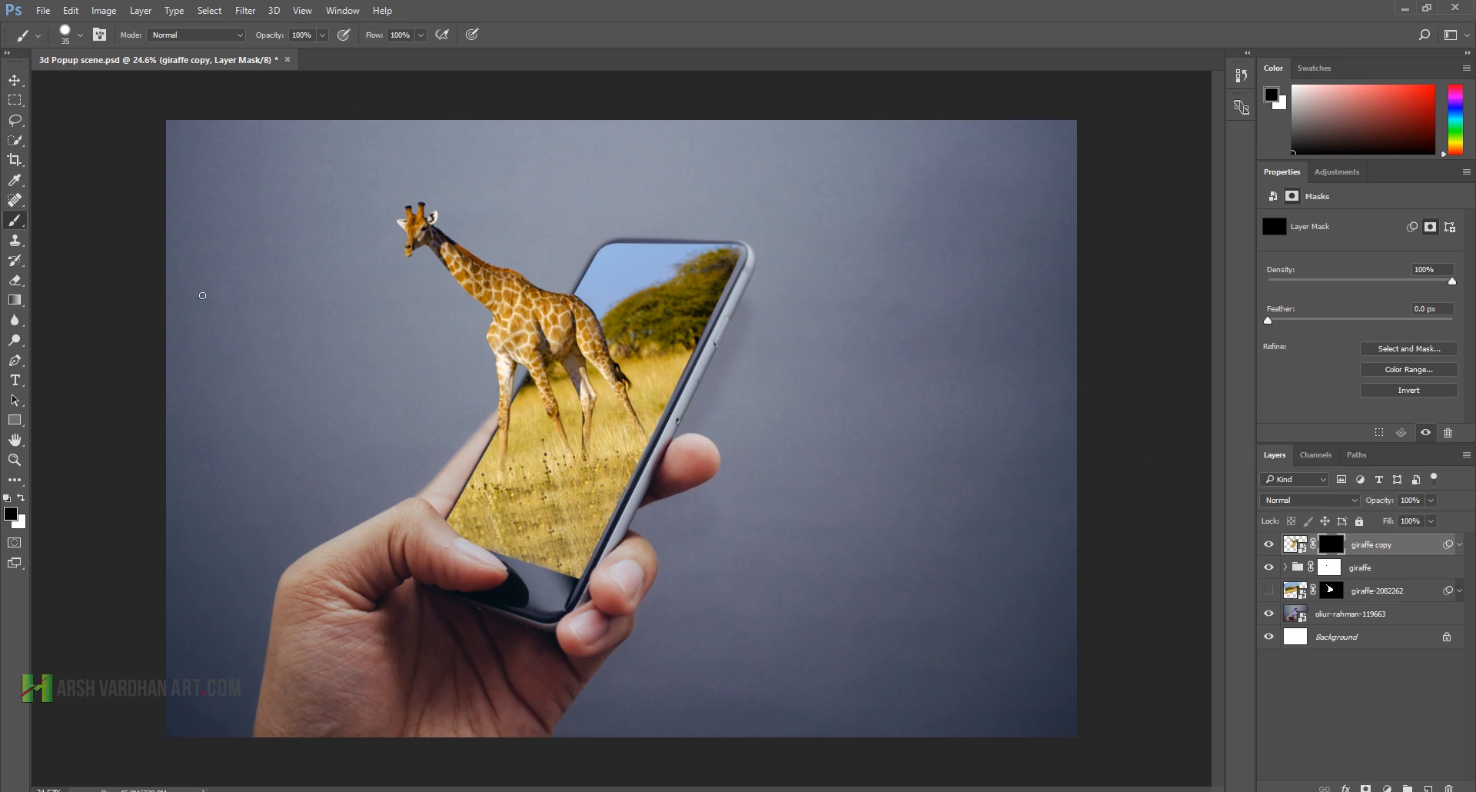
Step: Paint white on the copy's mask over the upper phone screen with a soft 500 px brush at 10% and 40% opacity
click(81, 35)
drag(101, 119, 54, 113)
click(615, 12)
key(bracketright)
key(bracketright)
key(bracketright)
key(bracketright)
key(bracketright)
key(bracketright)
key(bracketright)
key(bracketright)
click(21, 498)
mouse_move(578, 256)
mouse_down()
mouse_move(648, 256)
mouse_move(625, 246)
mouse_move(728, 263)
mouse_move(689, 252)
mouse_move(630, 264)
mouse_move(722, 273)
mouse_move(618, 269)
mouse_move(687, 343)
mouse_move(632, 273)
mouse_move(602, 274)
mouse_move(593, 261)
mouse_move(670, 279)
mouse_move(621, 243)
mouse_up()
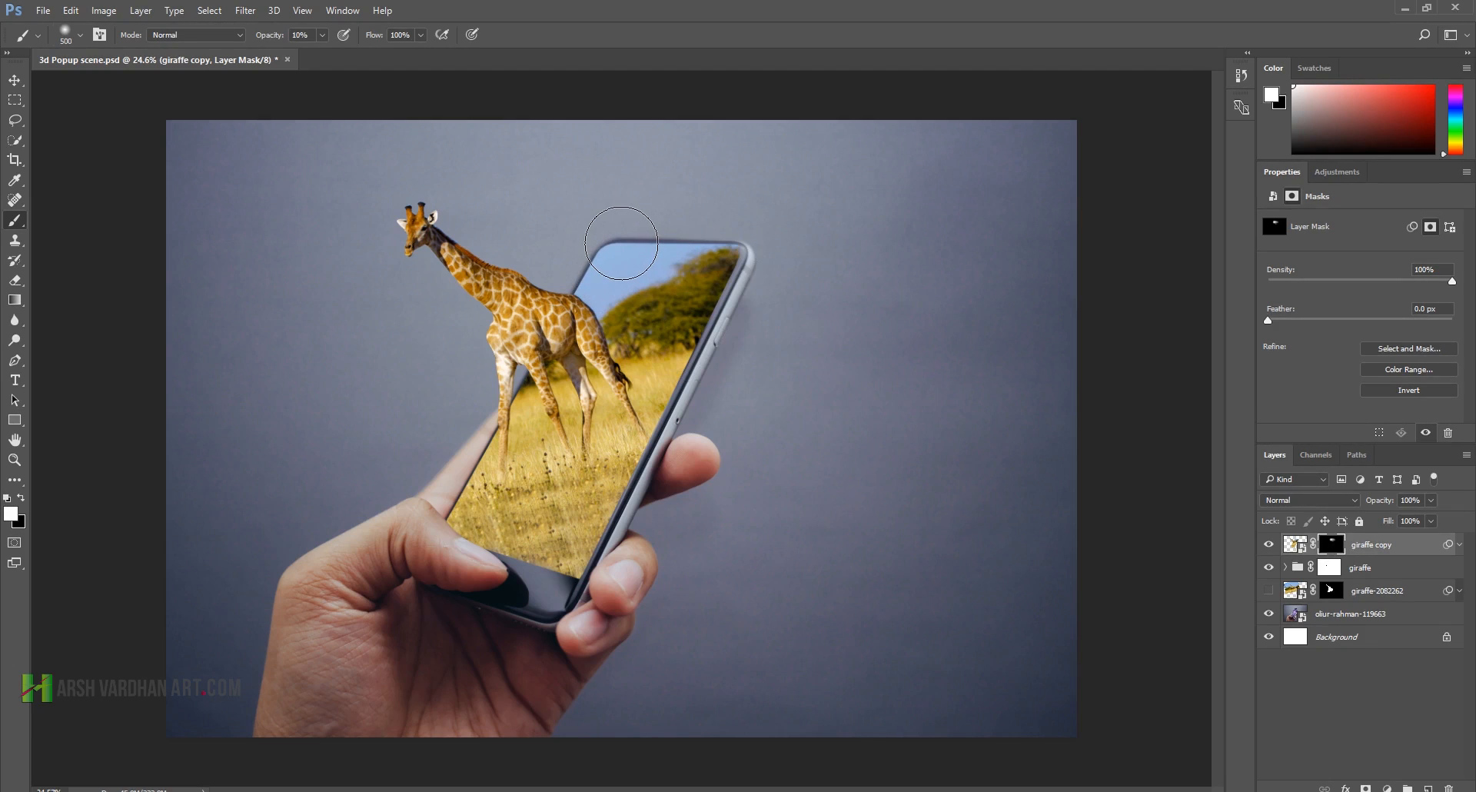
key(4)
Step: Set the giraffe copy's Gaussian Blur radius to 10.0 pixels
click(1459, 544)
double_click(1347, 584)
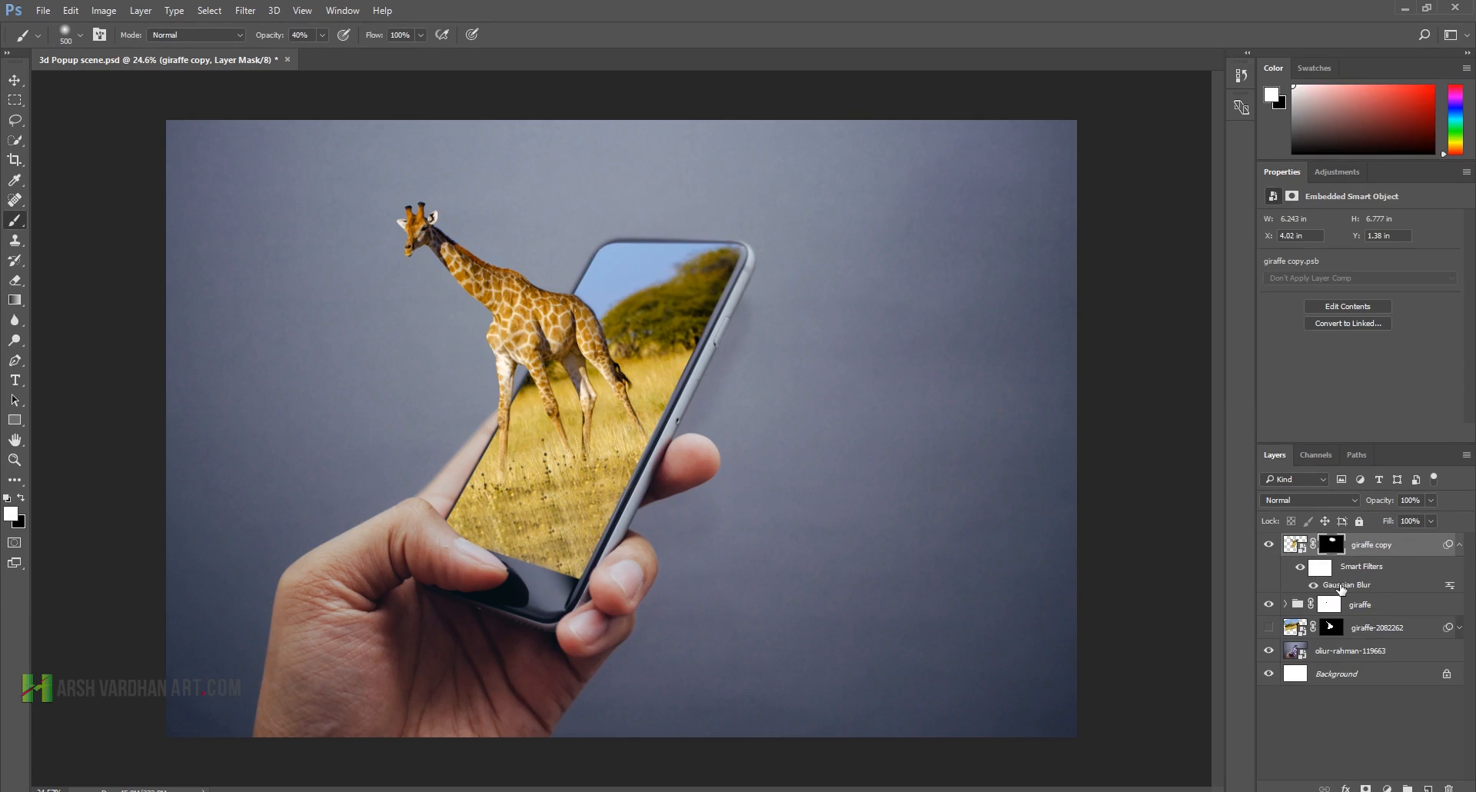
drag(868, 411, 856, 411)
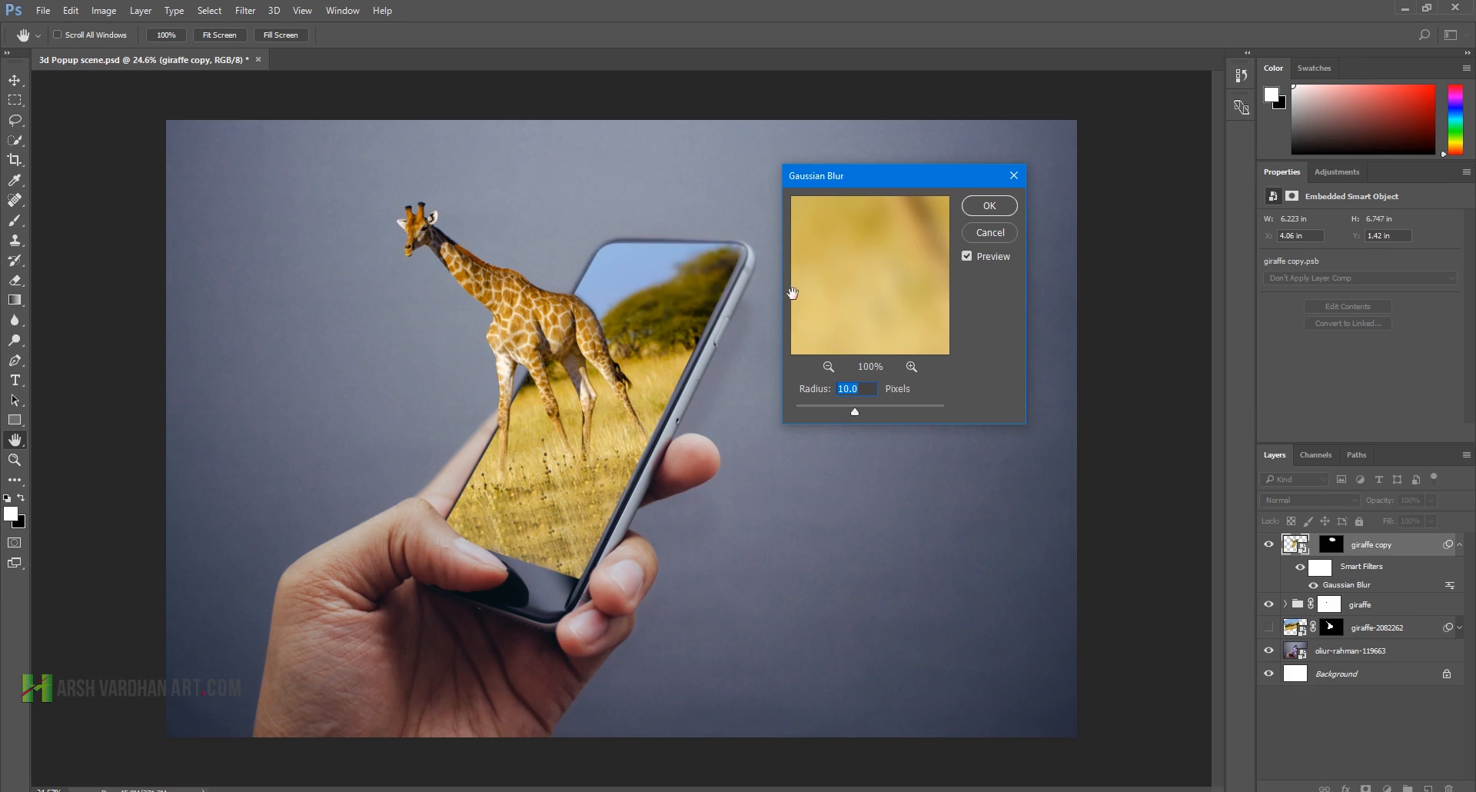
click(990, 206)
key(b)
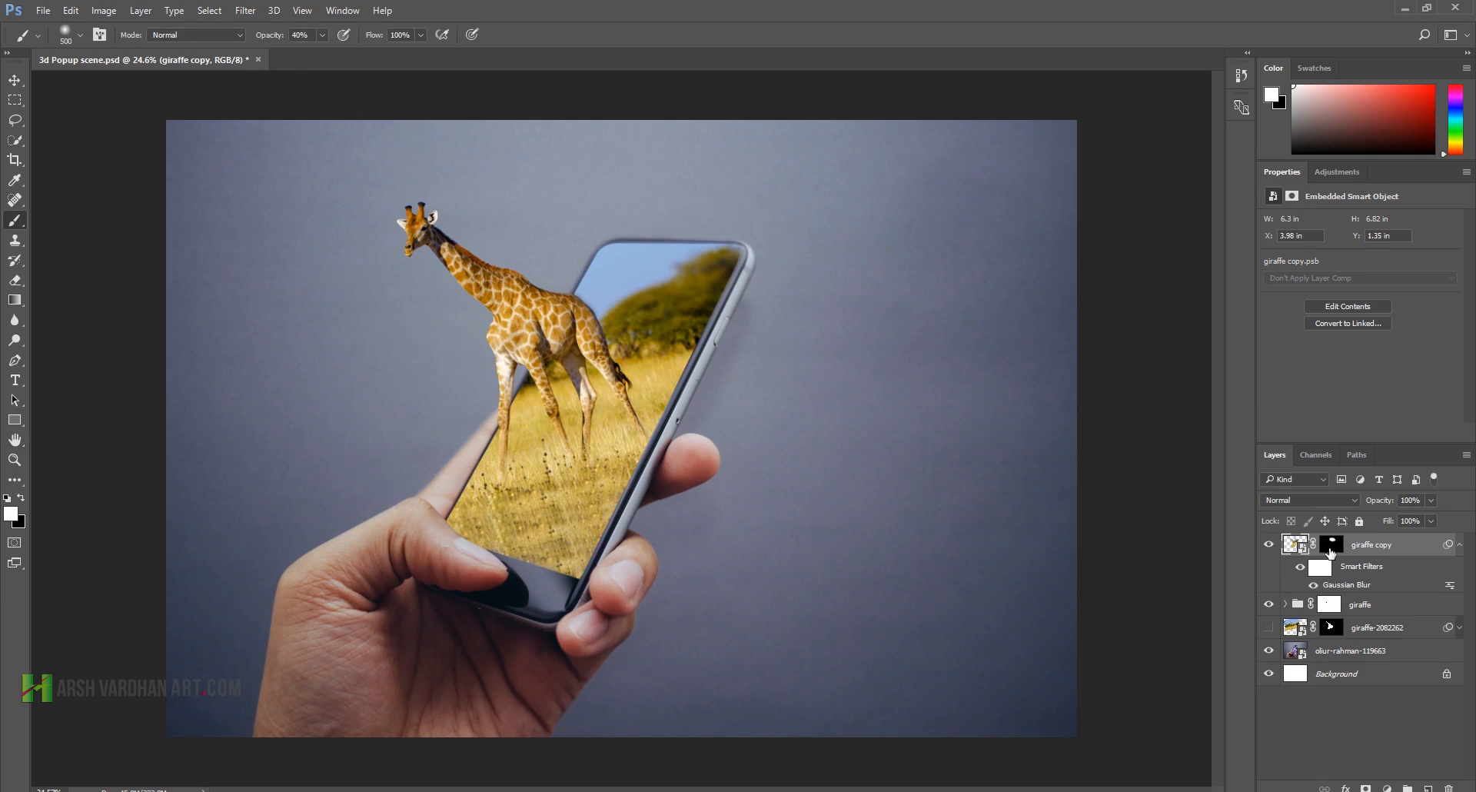
Step: Activate the blurred copy's layer mask and save the document
click(1330, 547)
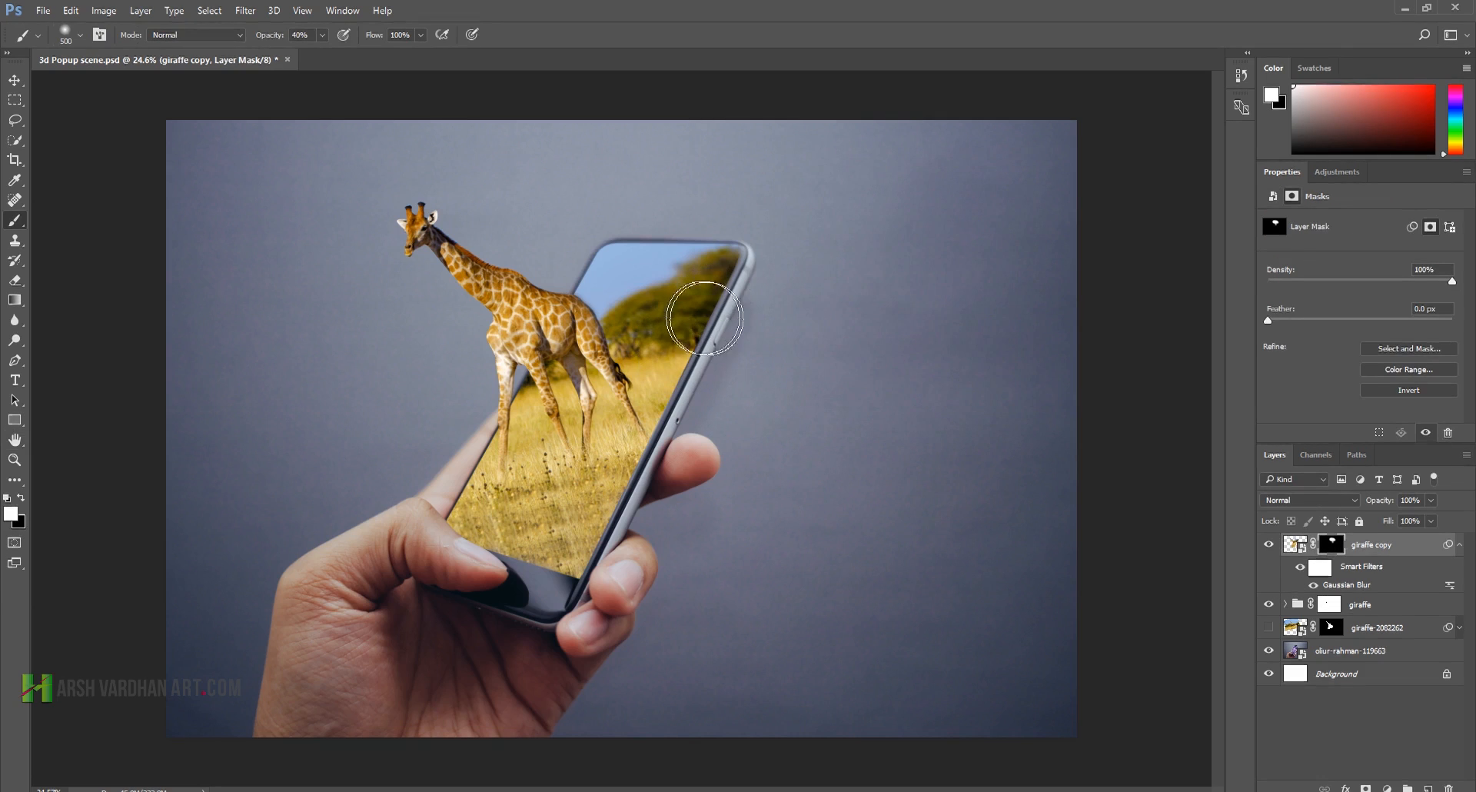
key(ctrl+minus)
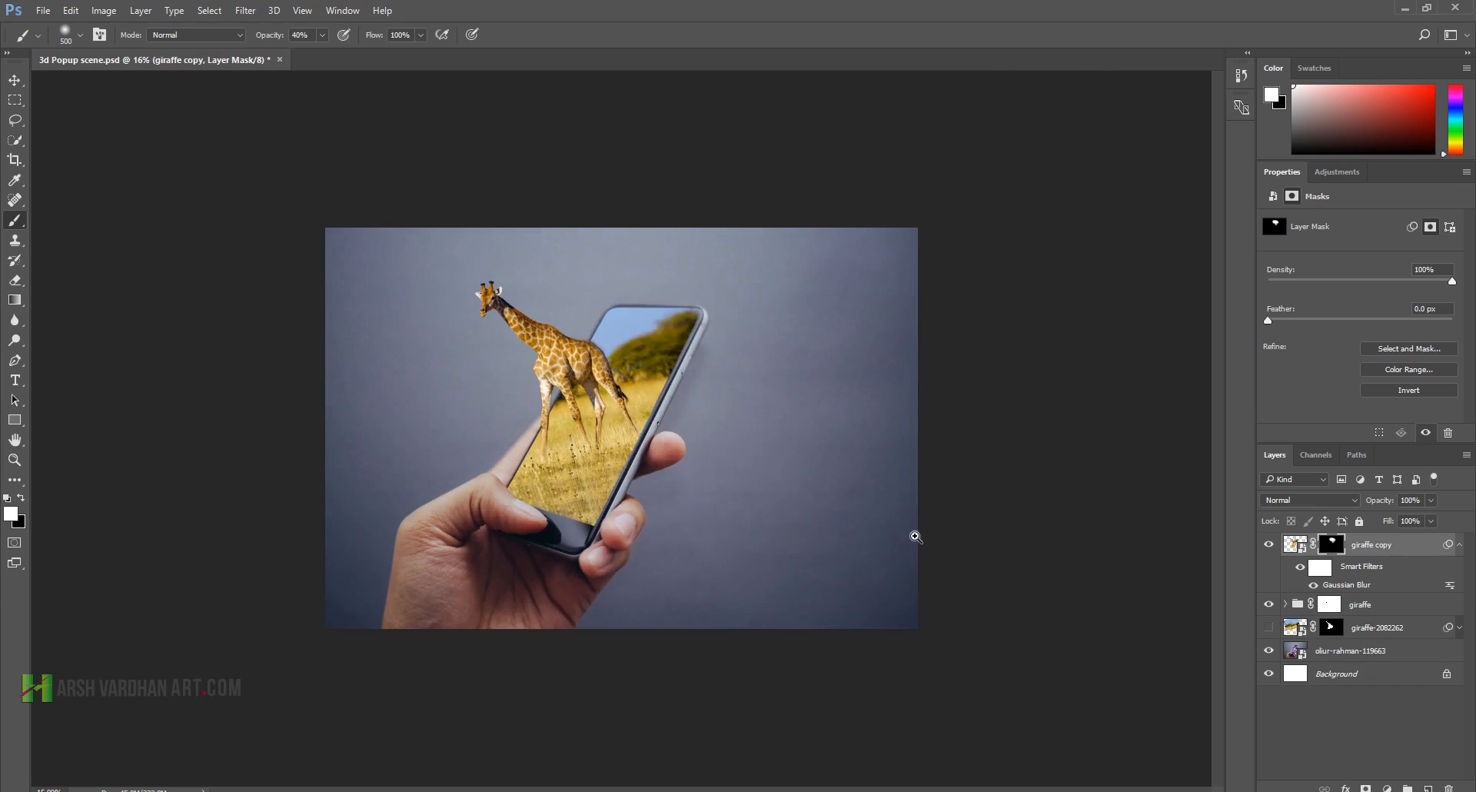
drag(679, 564, 709, 587)
key(ctrl+s)
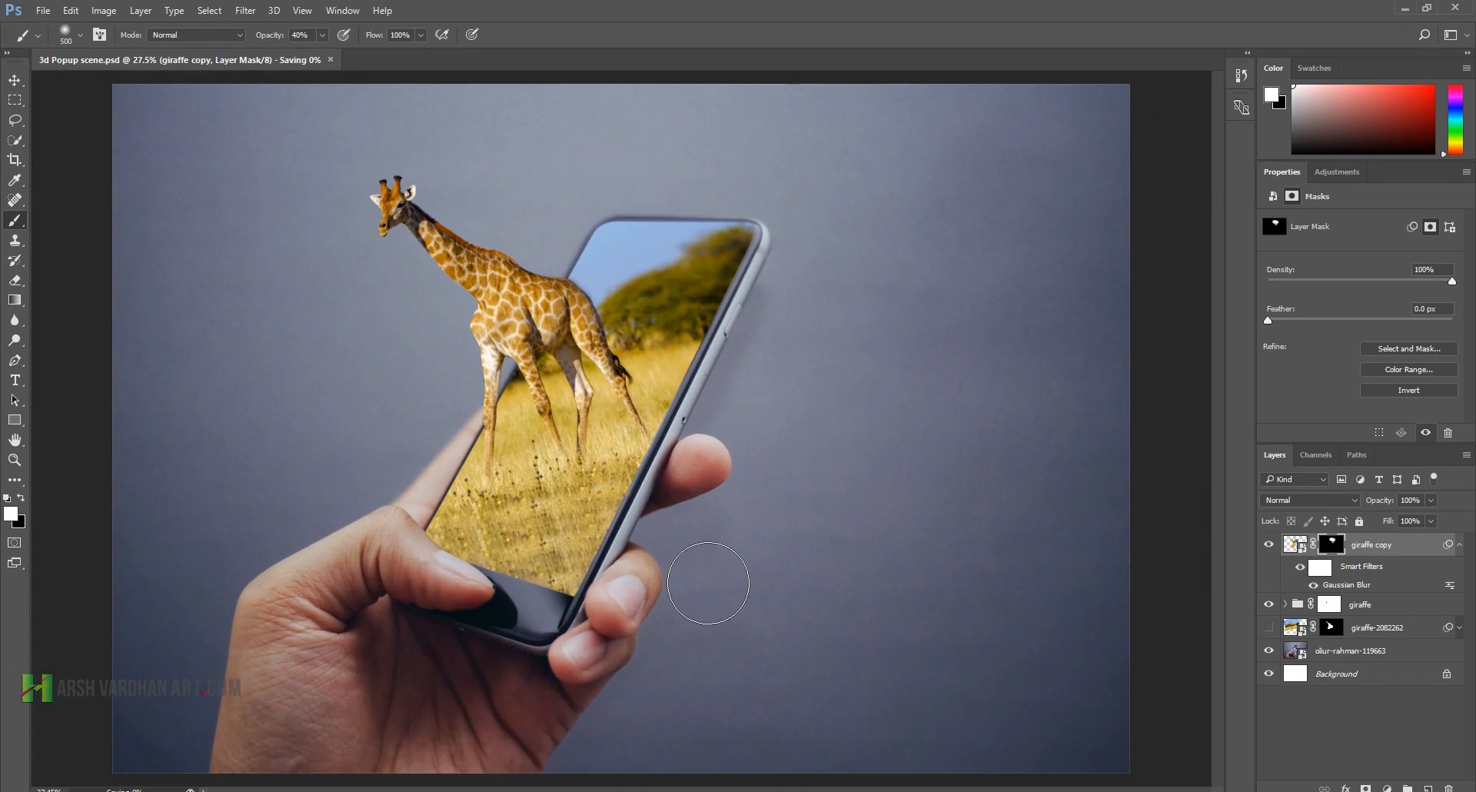
Step: Add a new layer directly above the giraffe group and clip it to the group
click(1459, 545)
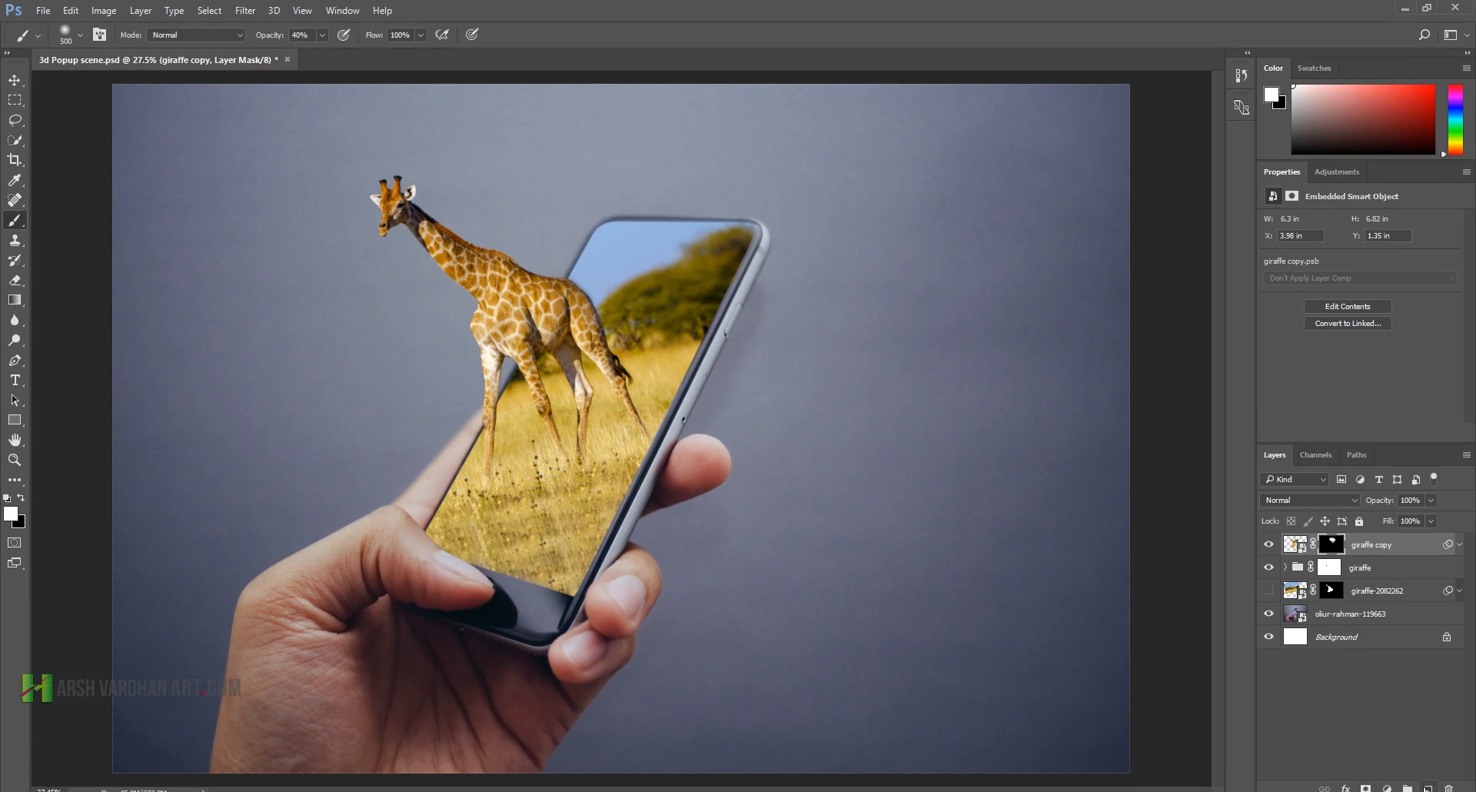
key(ctrl+shift+alt+n)
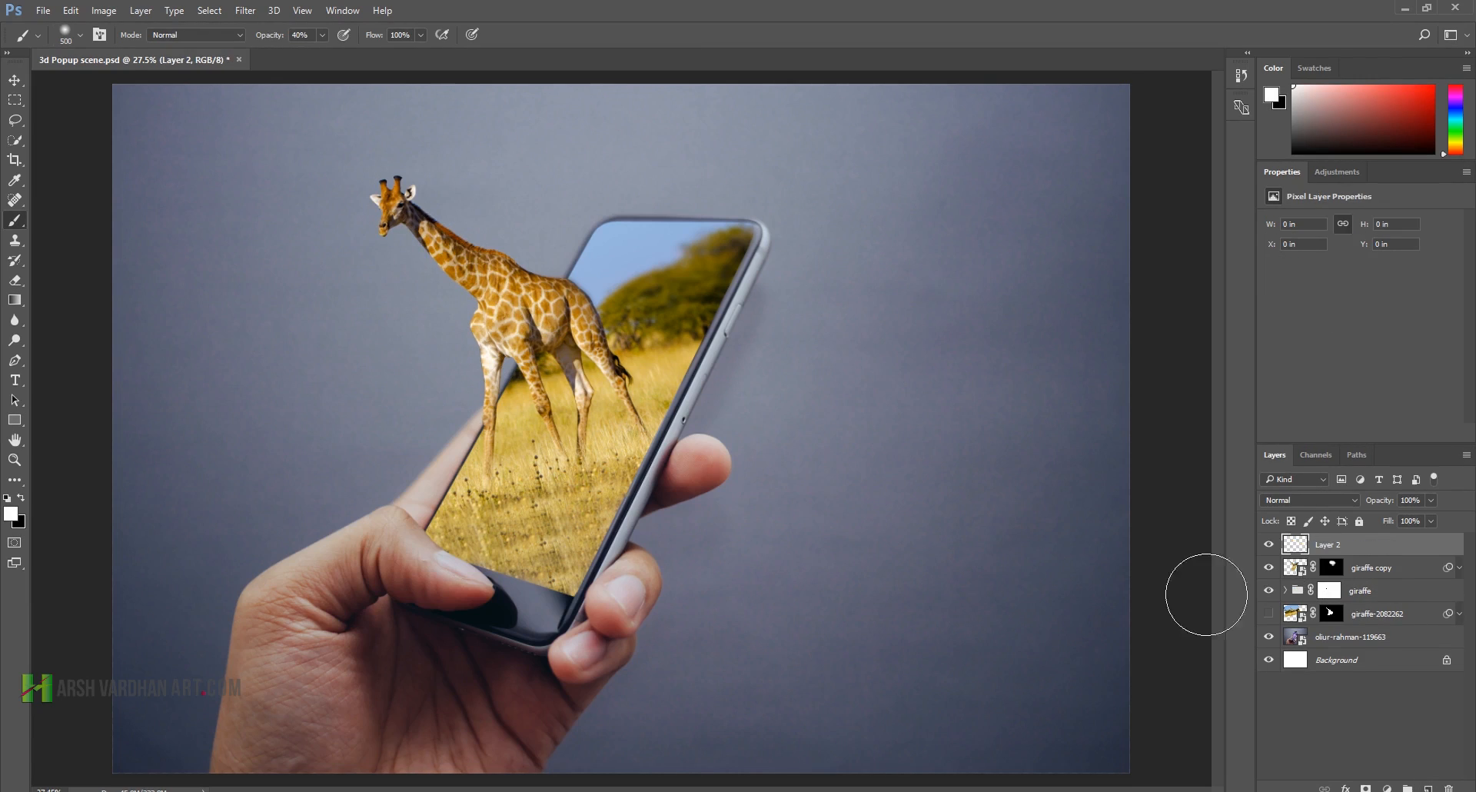
alt+click(1404, 556)
drag(1305, 548, 1380, 605)
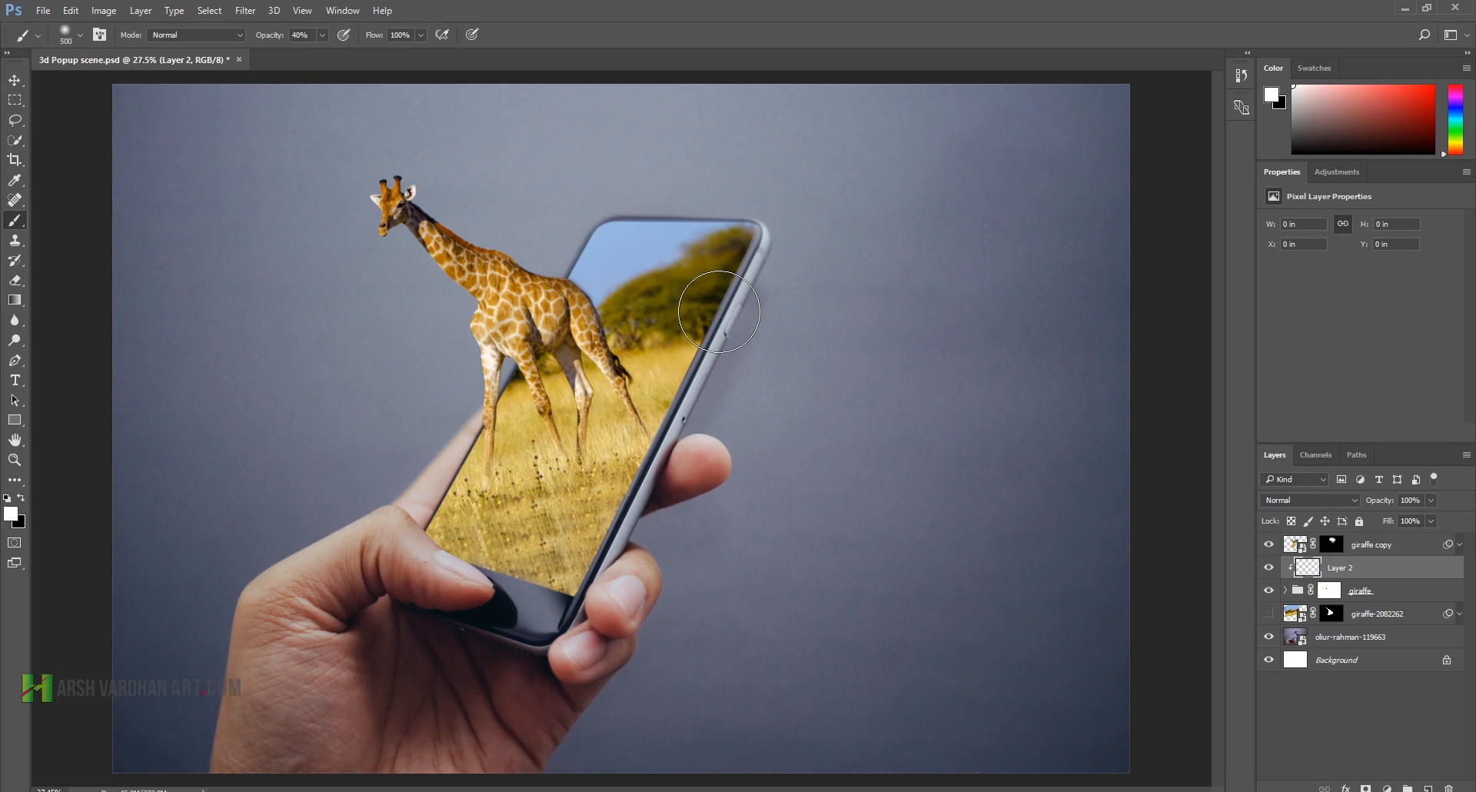
Step: Fill the clipped layer above the giraffe group with 50% gray and set its blend mode to Overlay
key(shift+BackSpace)
click(987, 172)
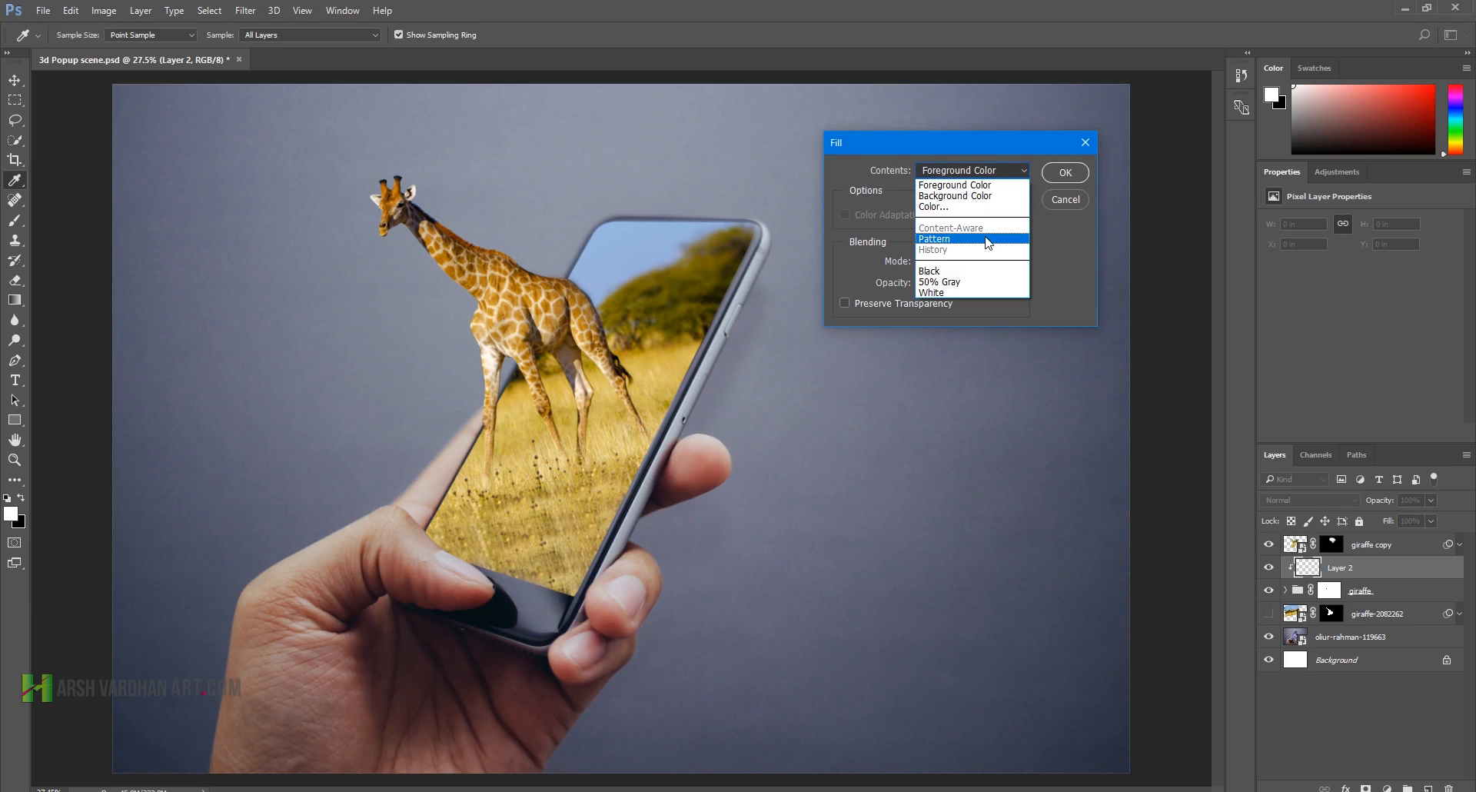
click(975, 283)
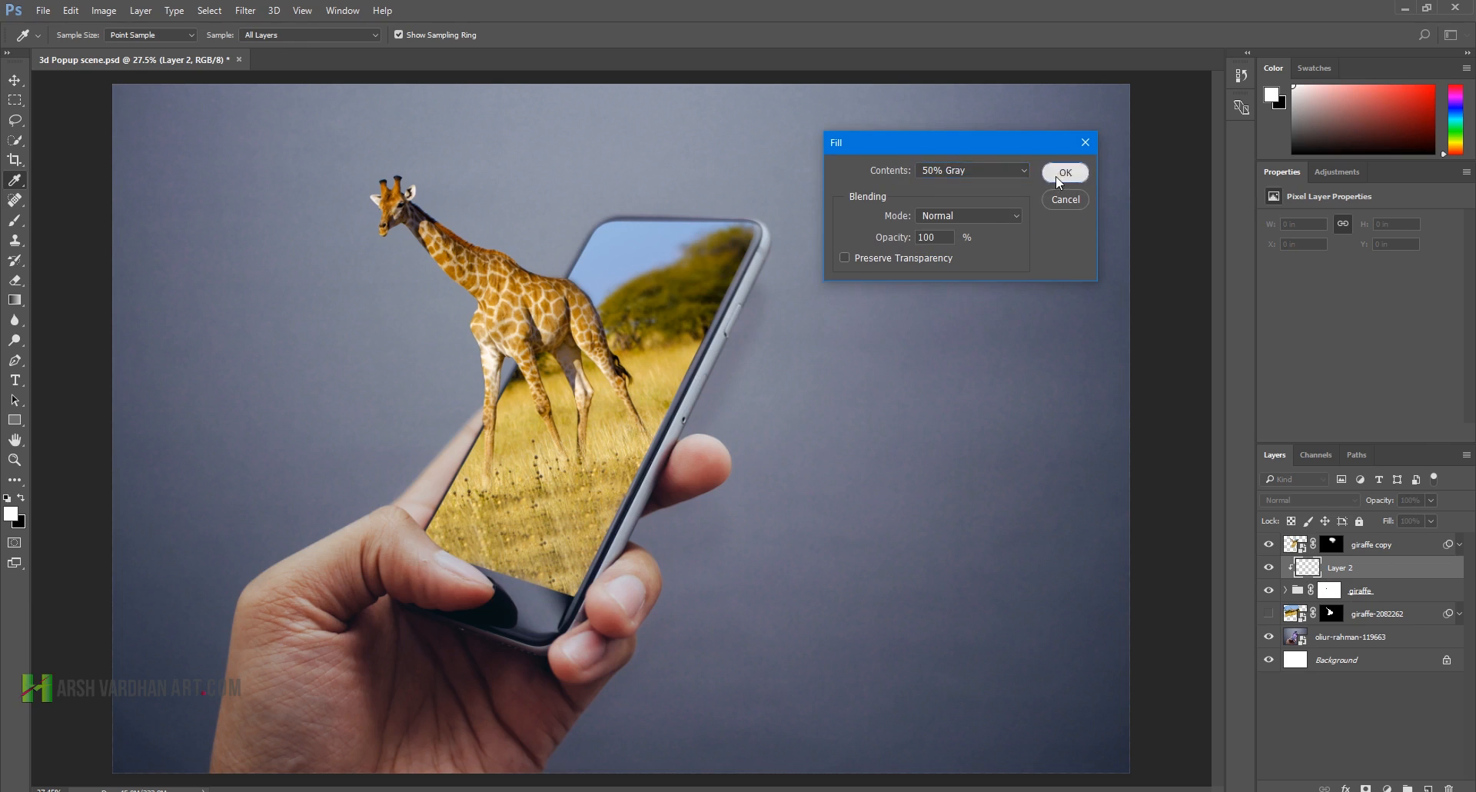
click(1064, 173)
key(b)
click(1324, 501)
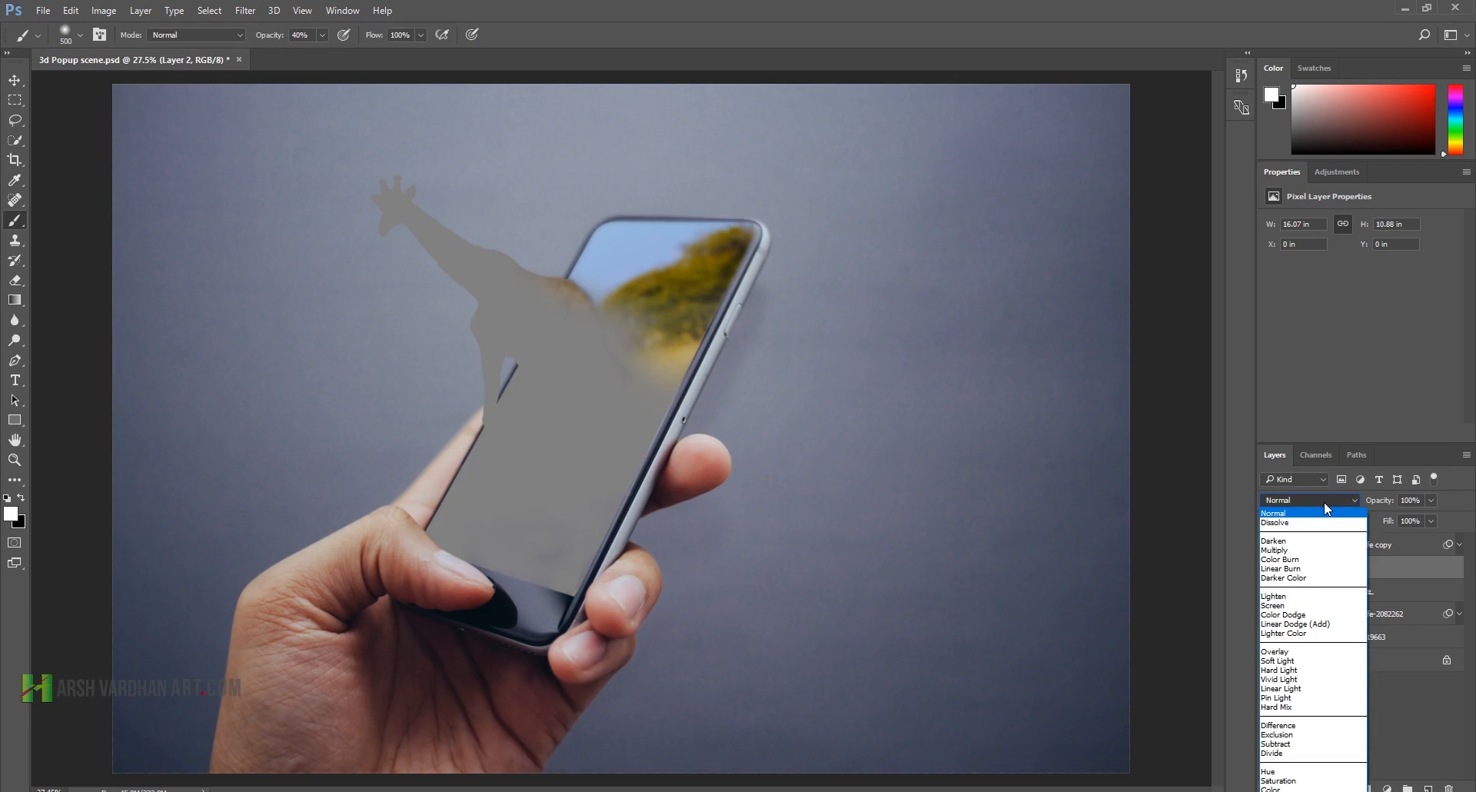
click(1312, 652)
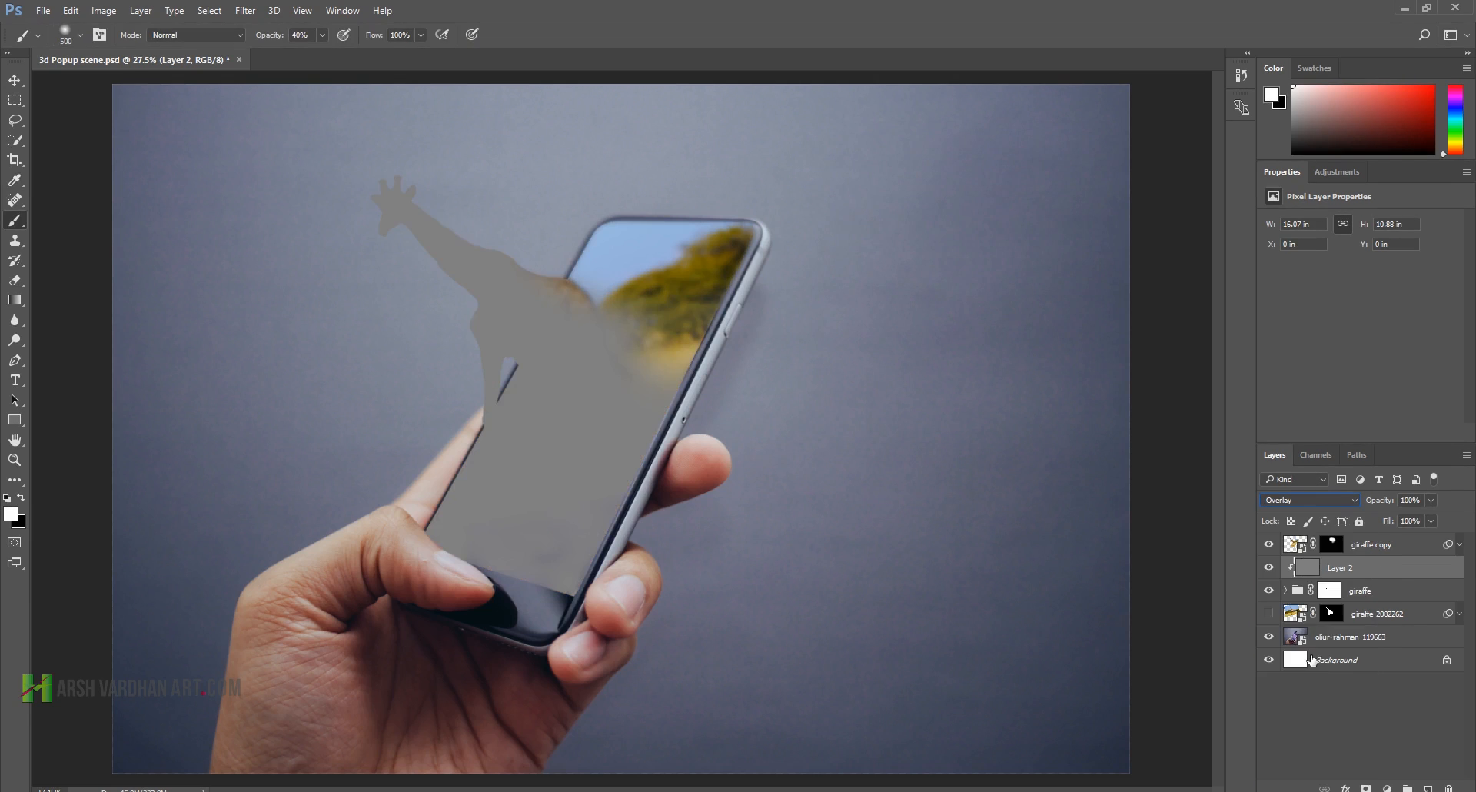
Step: Dodge highlights on the giraffe's neck, head, body and legs on the gray layer, with Midtones range and 50% exposure
click(15, 340)
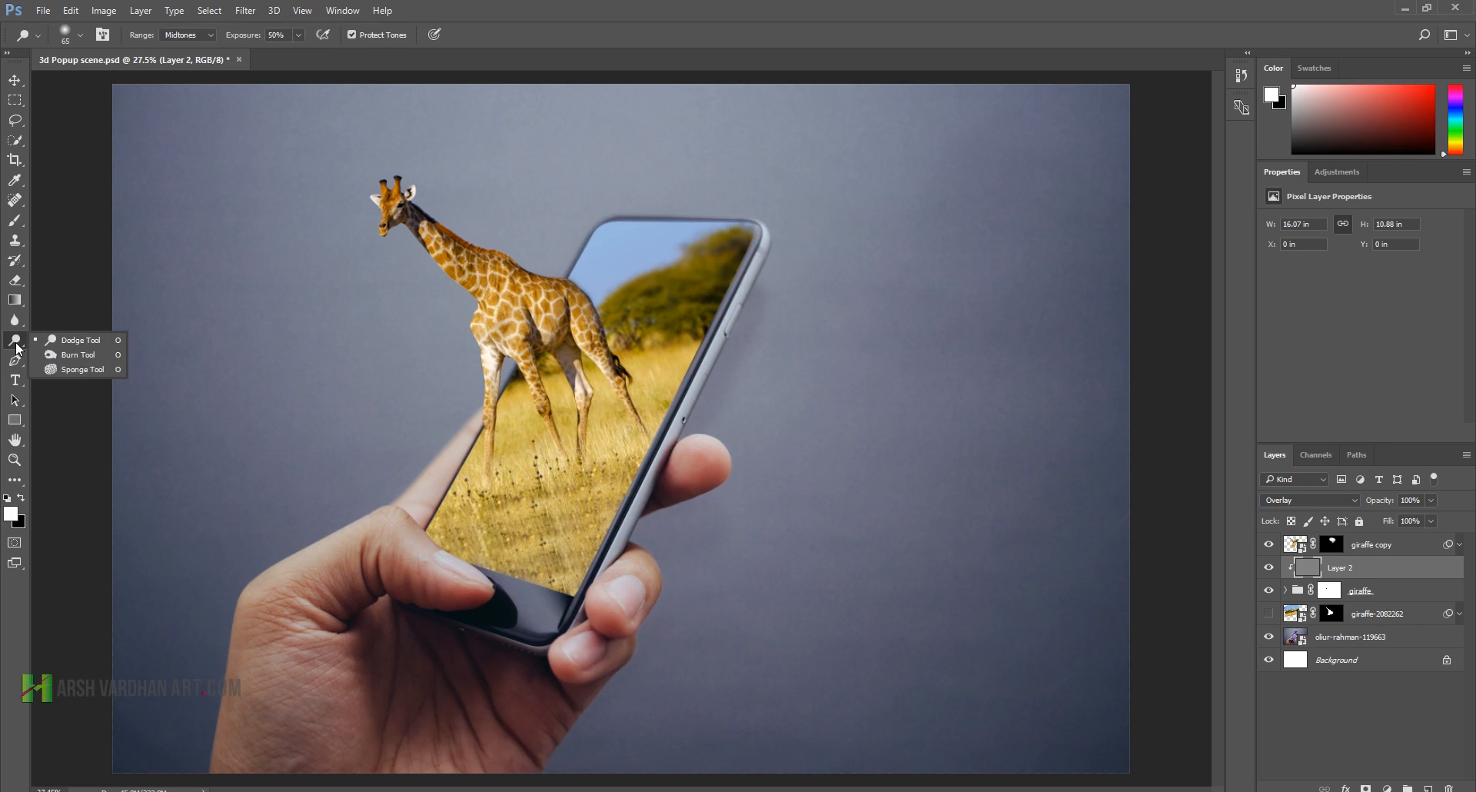
click(68, 343)
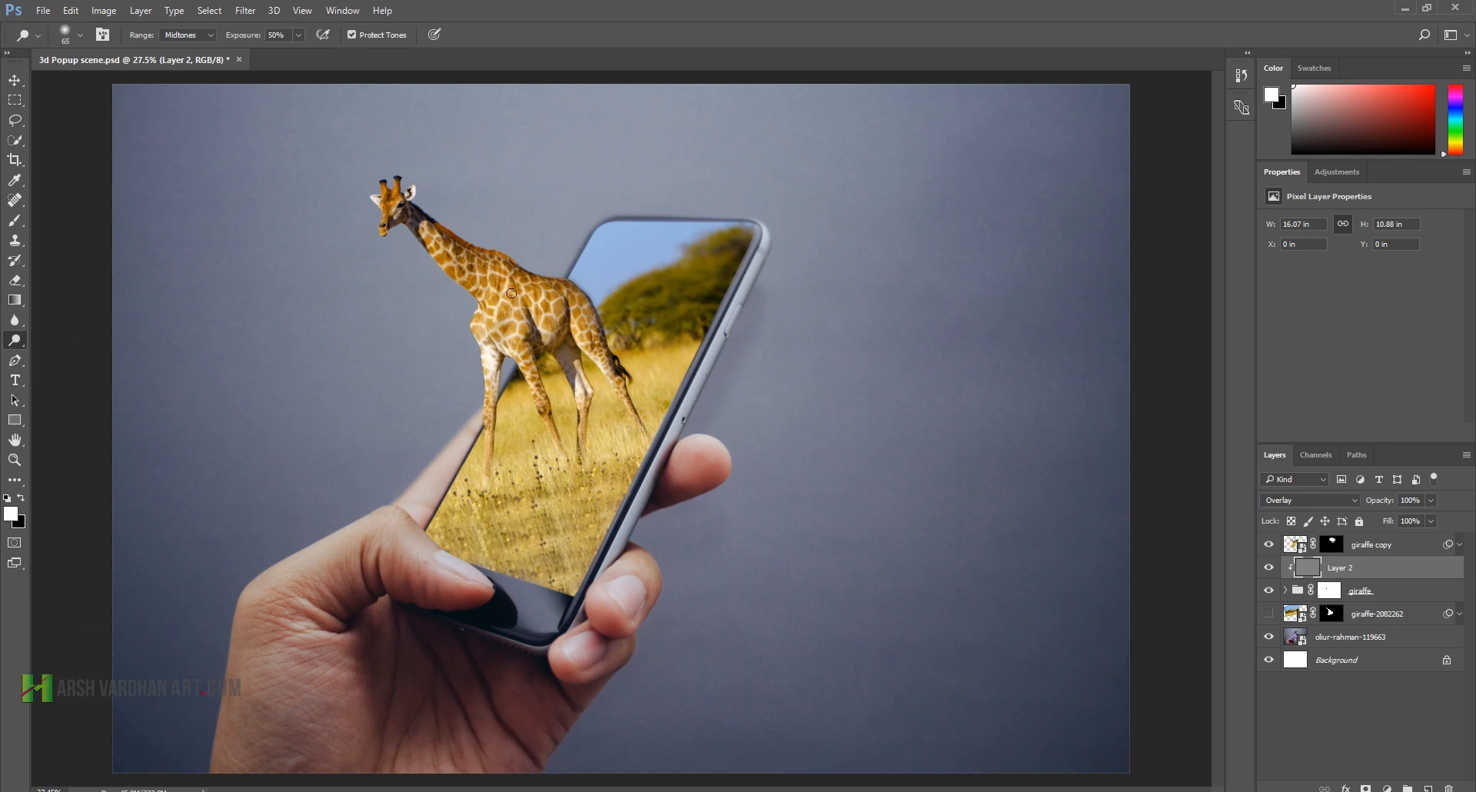
mouse_move(481, 247)
mouse_down()
mouse_move(538, 271)
mouse_move(419, 284)
mouse_up()
key(bracketright)
key(bracketright)
mouse_move(456, 304)
mouse_down()
mouse_move(488, 350)
mouse_move(507, 500)
mouse_up()
mouse_move(378, 228)
mouse_down()
mouse_move(372, 258)
mouse_move(403, 201)
mouse_move(419, 222)
mouse_up()
mouse_move(529, 297)
mouse_down()
mouse_move(615, 379)
mouse_move(588, 385)
mouse_move(612, 374)
mouse_move(642, 393)
mouse_move(666, 444)
mouse_move(603, 471)
mouse_move(573, 452)
mouse_move(517, 474)
mouse_move(530, 478)
mouse_move(505, 550)
mouse_up()
drag(368, 222, 374, 200)
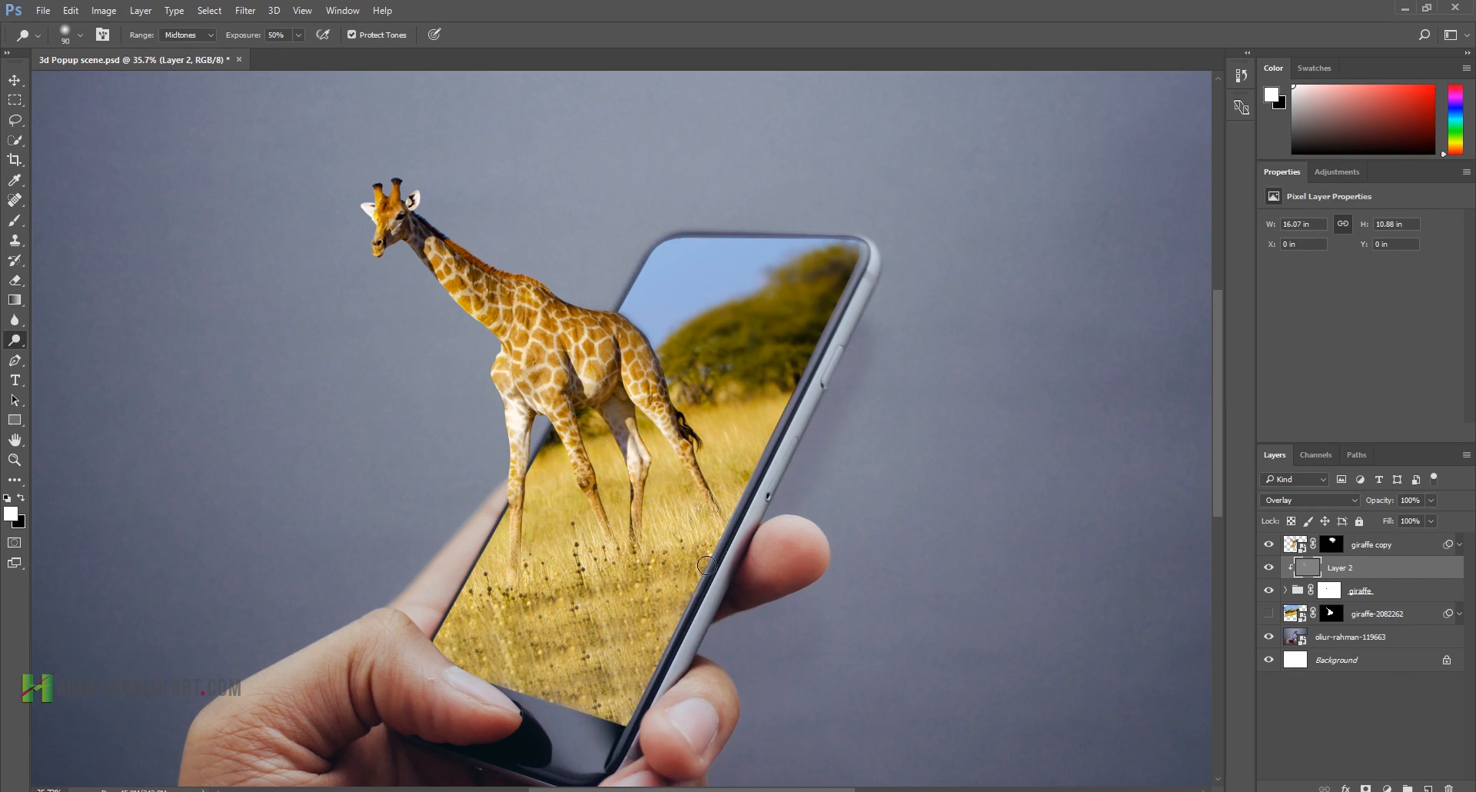
Step: Burn shadows along the giraffe's neck, body and hind legs on the gray layer, with Midtones range and 50% exposure
right_click(14, 340)
click(61, 355)
mouse_move(464, 269)
mouse_down()
mouse_move(486, 293)
mouse_move(475, 268)
mouse_move(492, 272)
mouse_move(489, 288)
mouse_move(556, 319)
mouse_move(574, 353)
mouse_move(588, 322)
mouse_move(579, 385)
mouse_move(572, 347)
mouse_move(549, 340)
mouse_move(531, 378)
mouse_move(583, 432)
mouse_up()
key(bracketright)
mouse_move(598, 480)
mouse_down()
mouse_move(521, 458)
mouse_move(509, 541)
mouse_move(585, 512)
mouse_move(587, 480)
mouse_move(637, 513)
mouse_up()
key(bracketright)
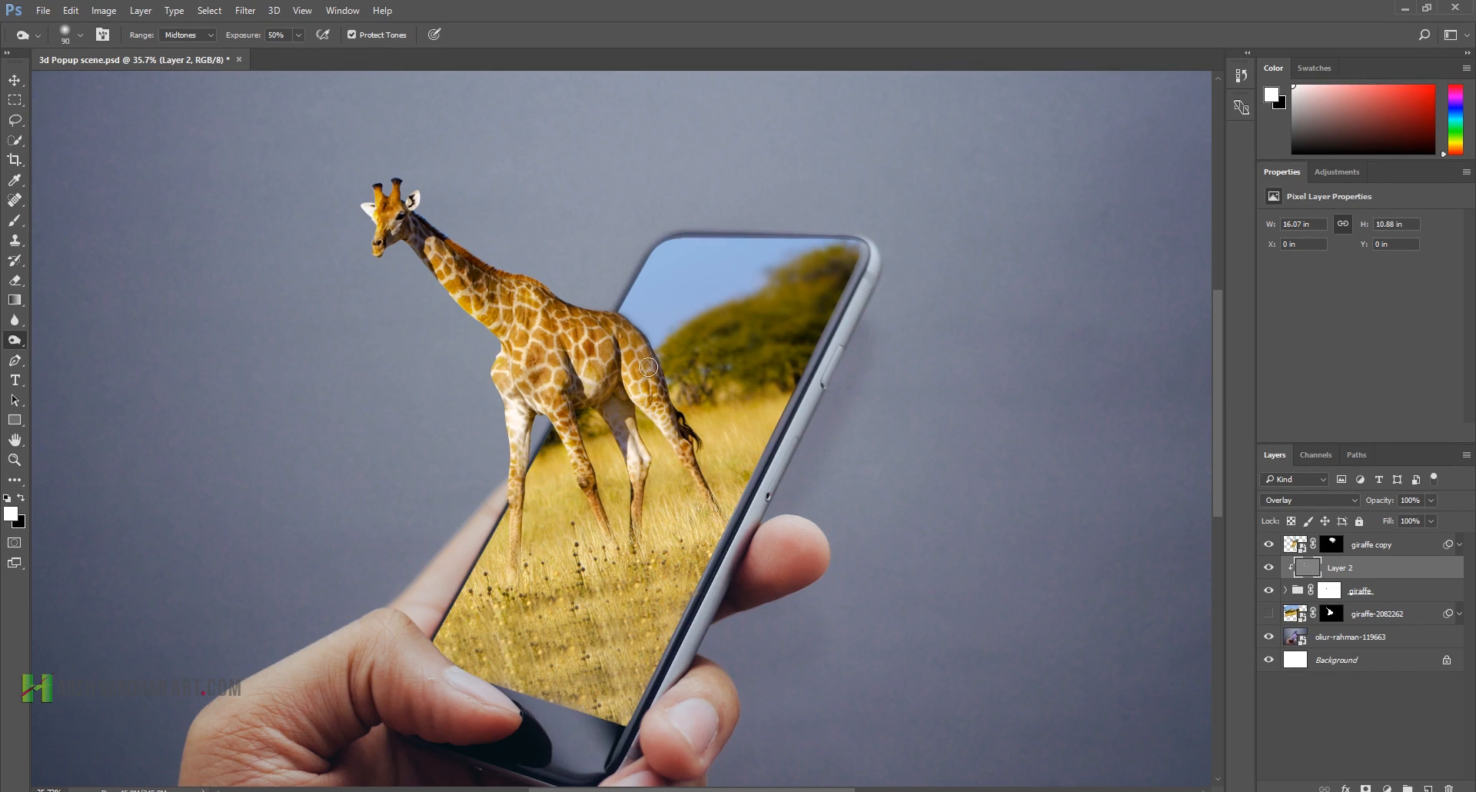
key(bracketright)
key(bracketright)
key(bracketright)
key(bracketright)
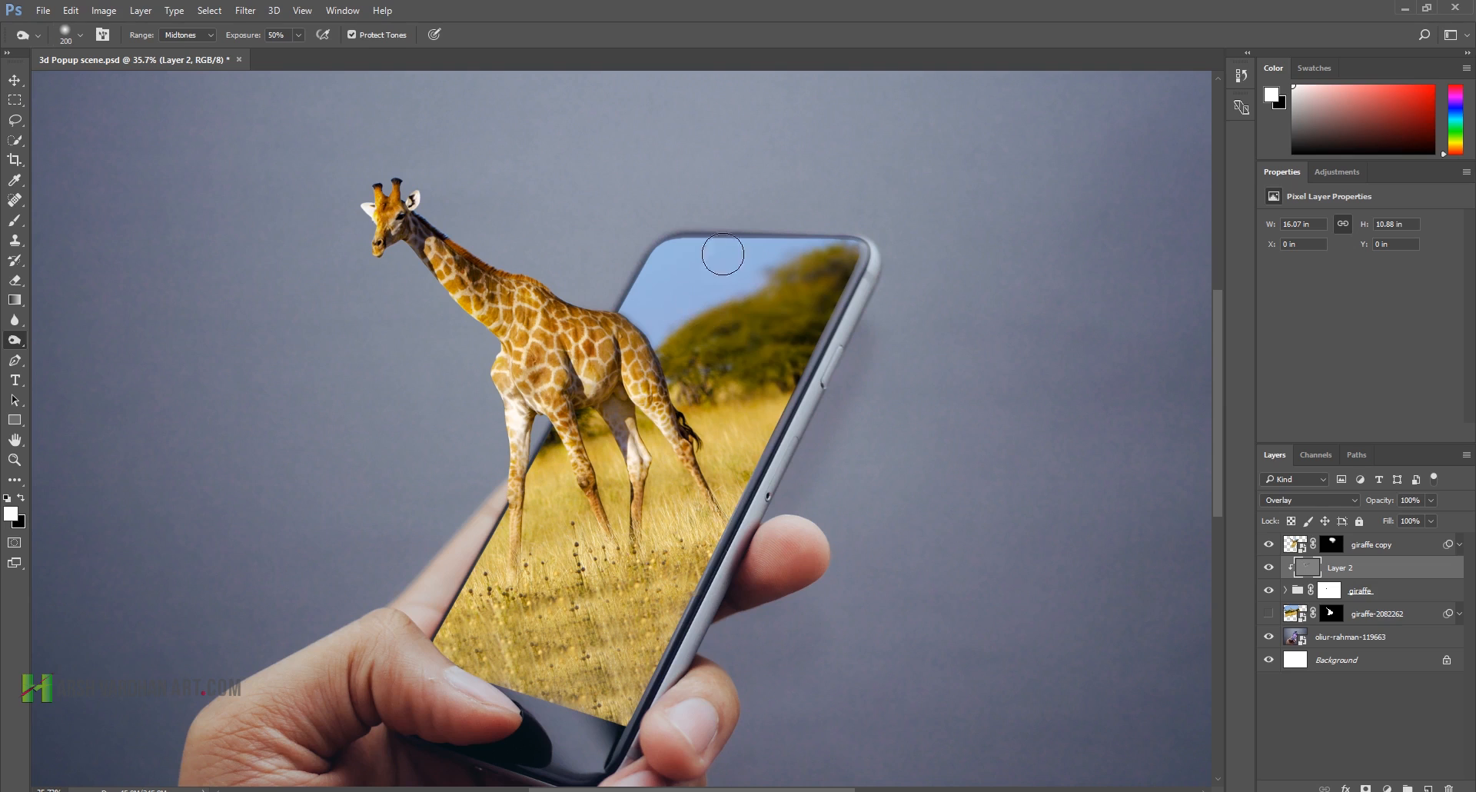
key(bracketleft)
key(bracketleft)
key(bracketleft)
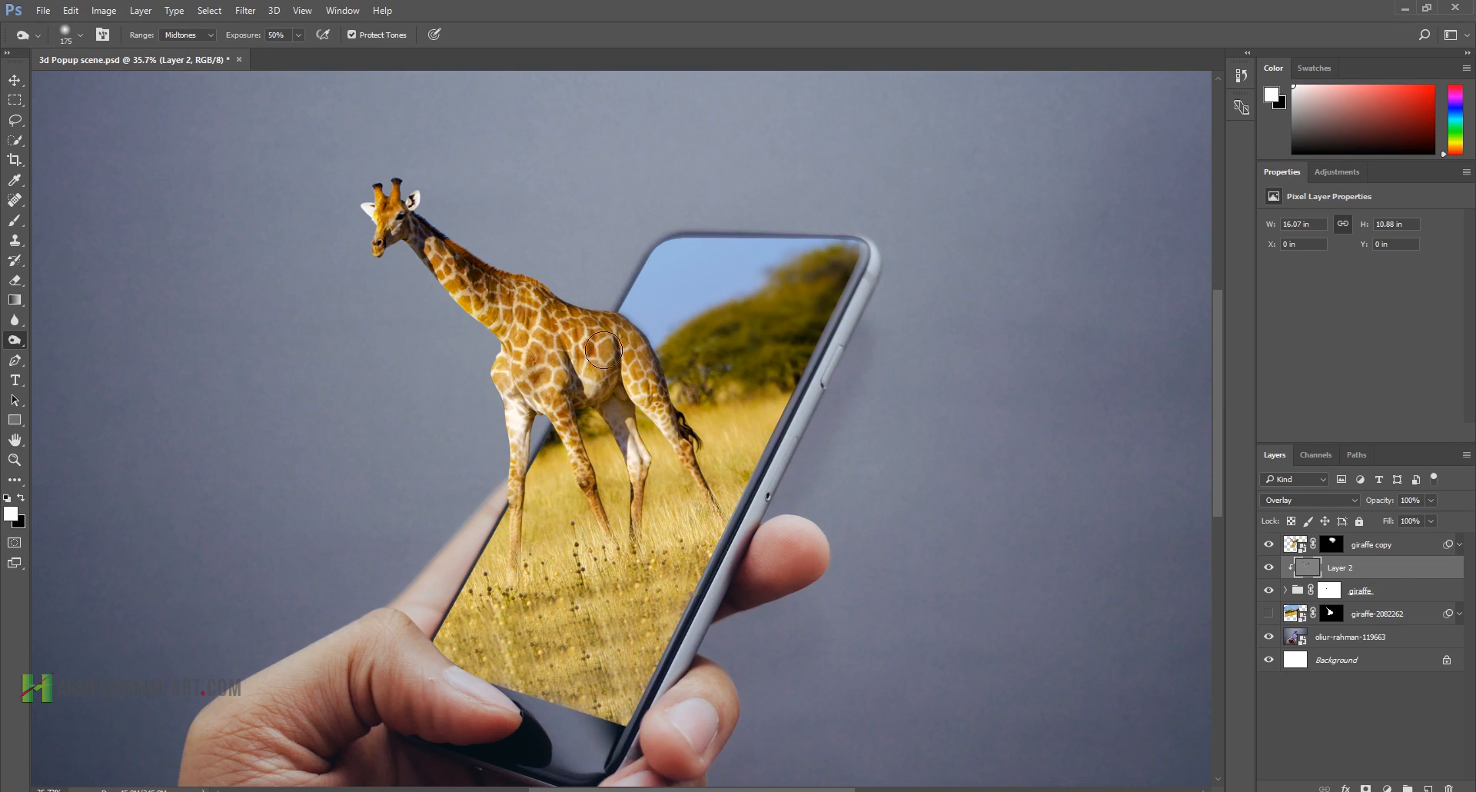
drag(654, 393, 585, 393)
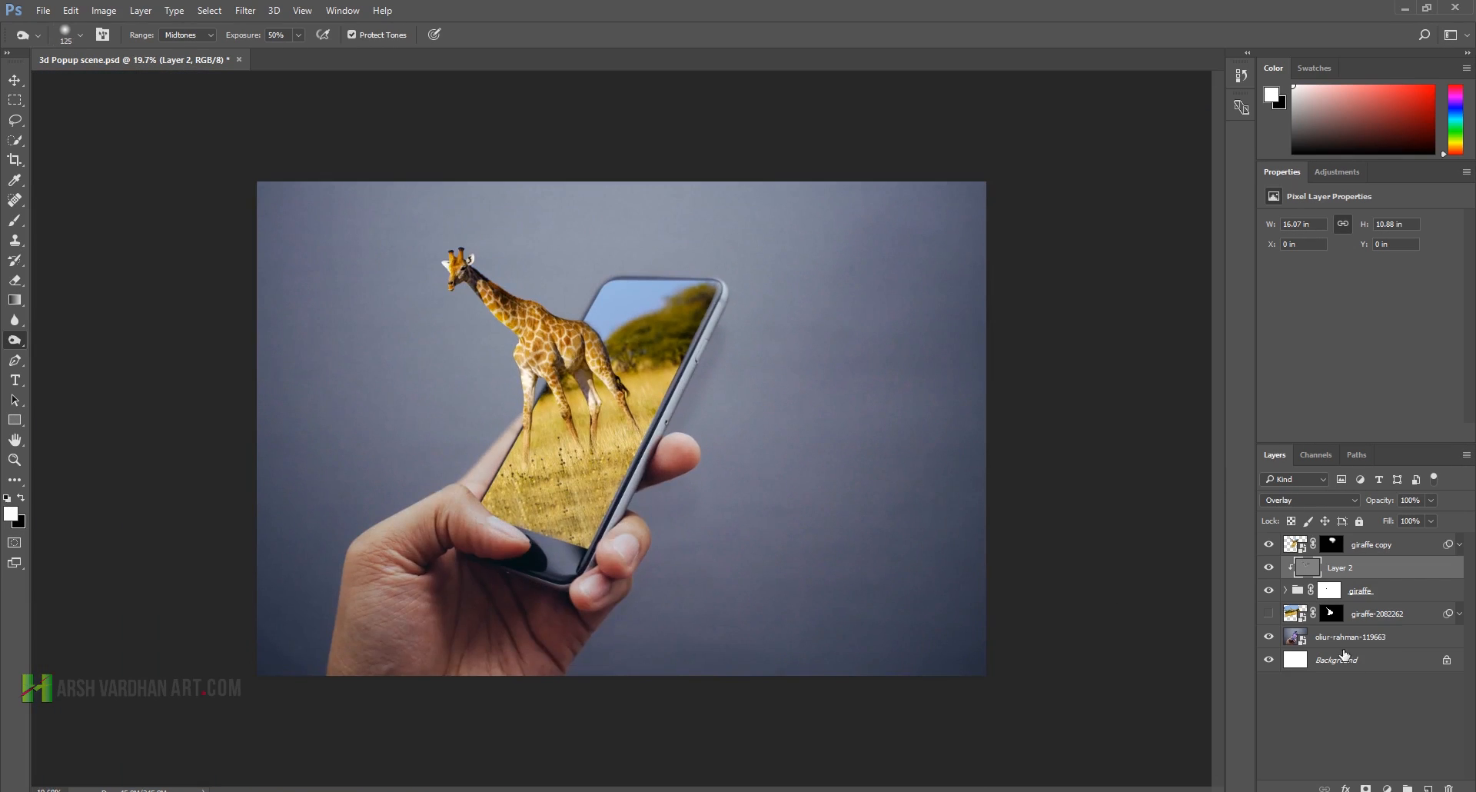
Step: Check the dodge-and-burn layer against the original, burn the giraffe's underside slightly more and save the document
click(1269, 569)
click(1269, 569)
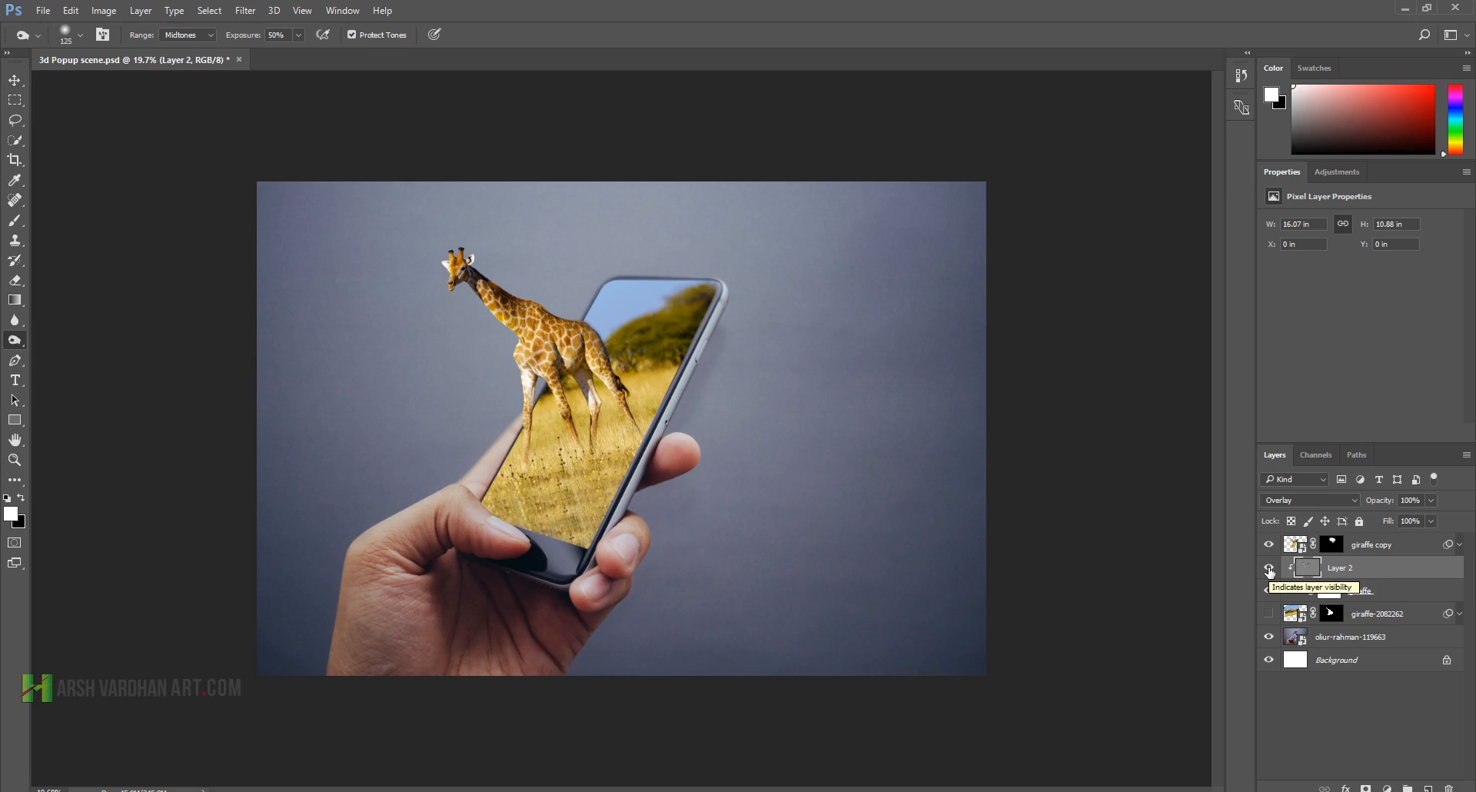
mouse_move(566, 391)
mouse_down()
mouse_move(612, 390)
mouse_move(582, 390)
mouse_up()
key(ctrl+s)
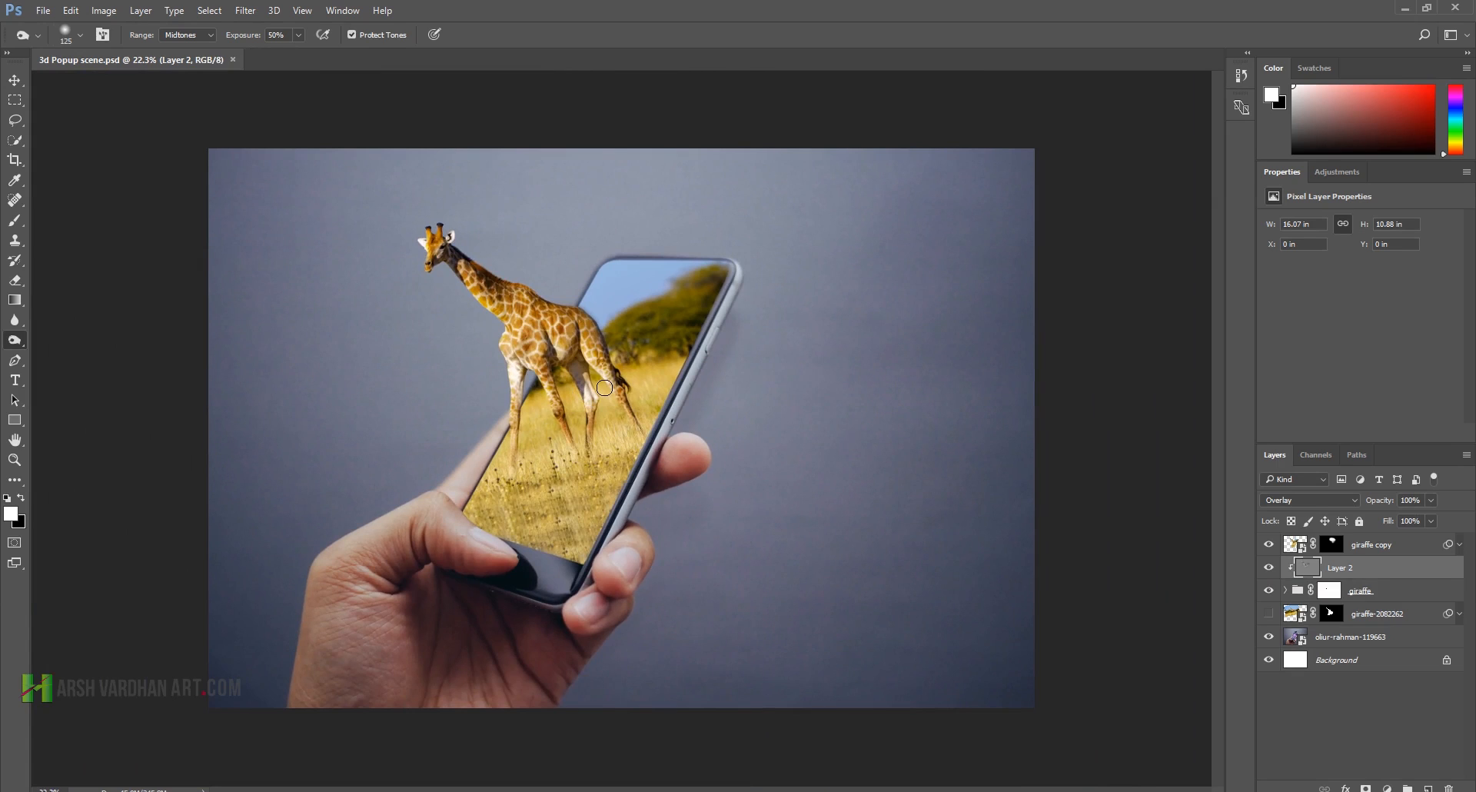
Step: Add a Color Balance adjustment above the giraffe copy with midtones at cyan-red -26, magenta-green +10 and yellow-blue +24
click(1295, 548)
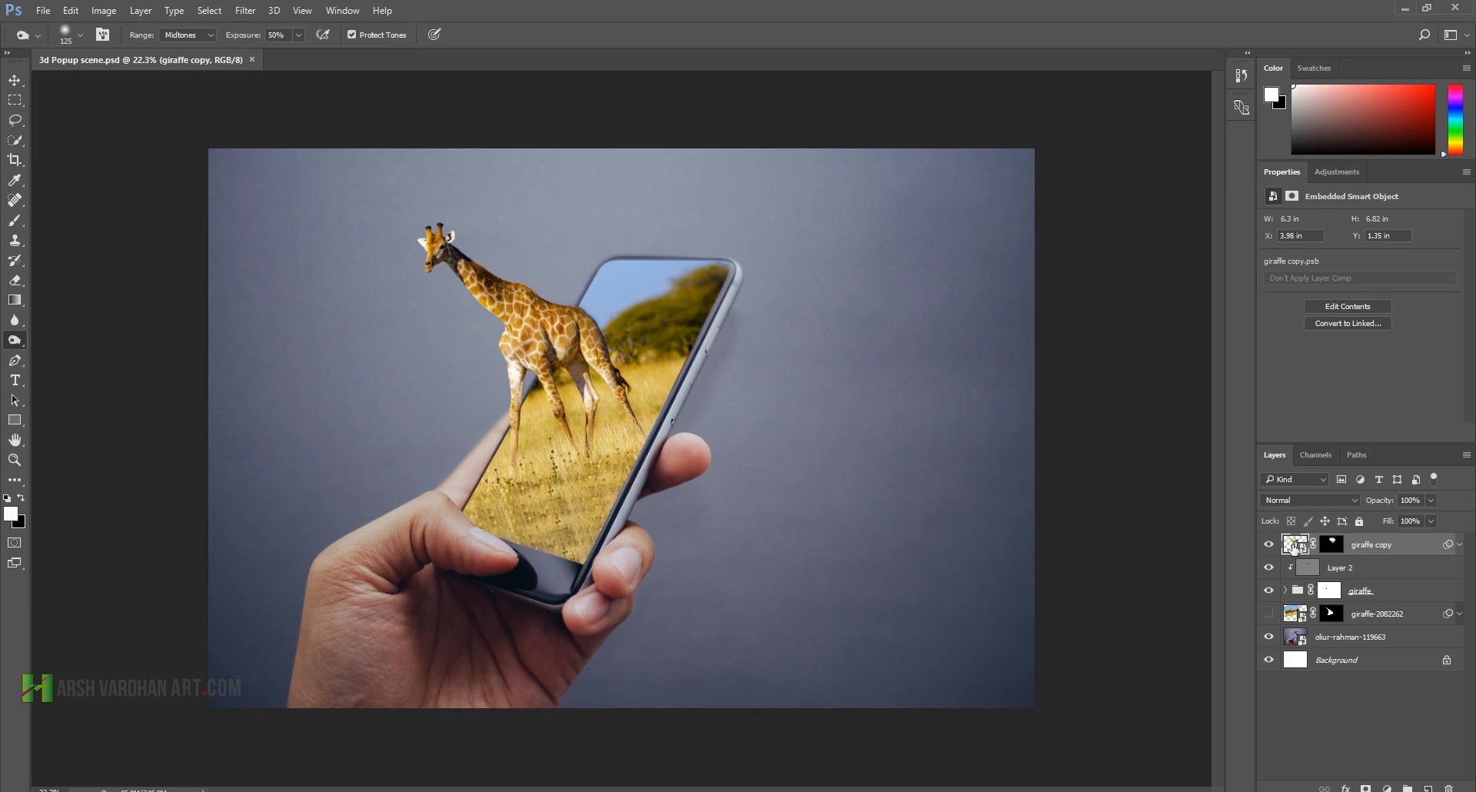
click(1337, 172)
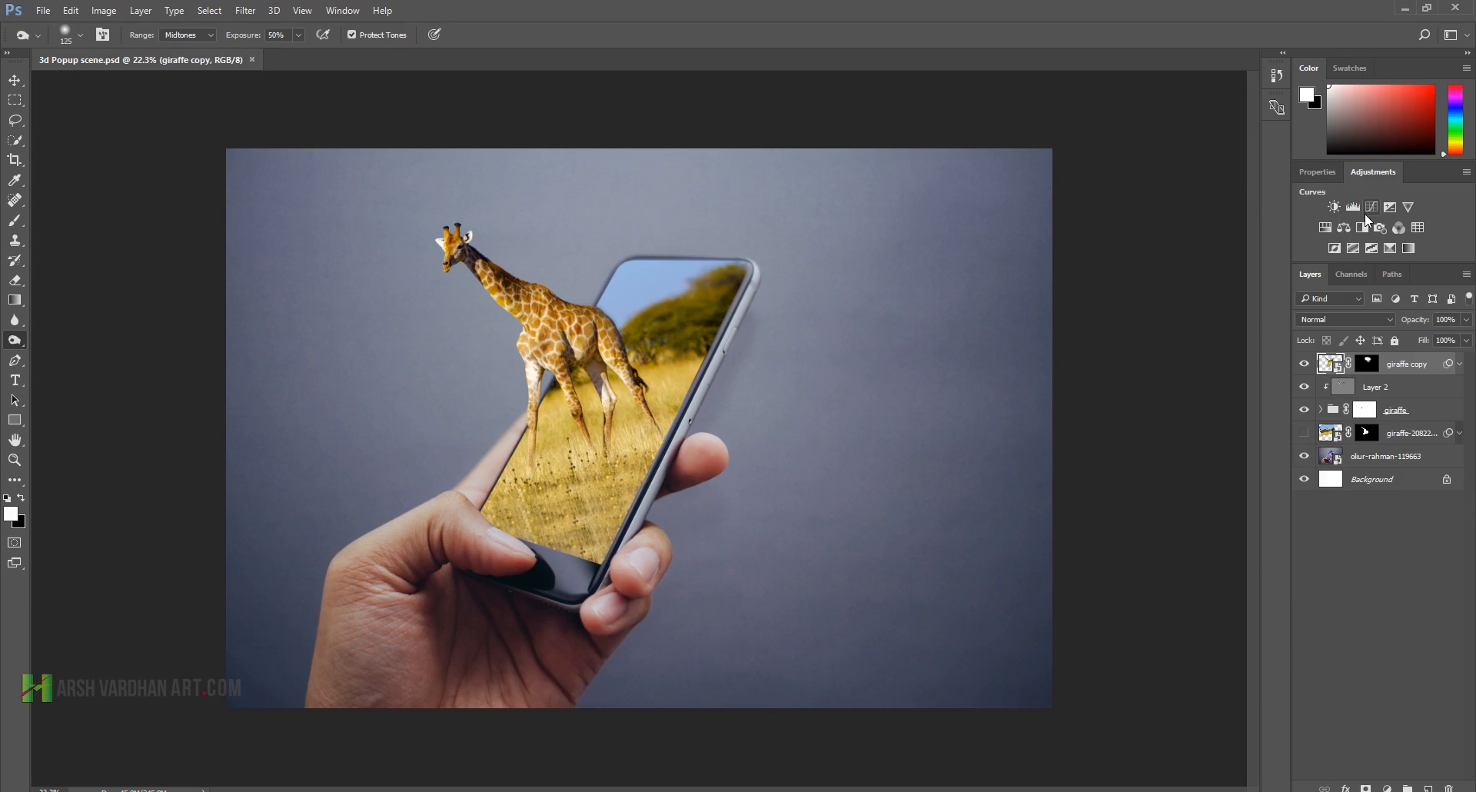
click(1344, 228)
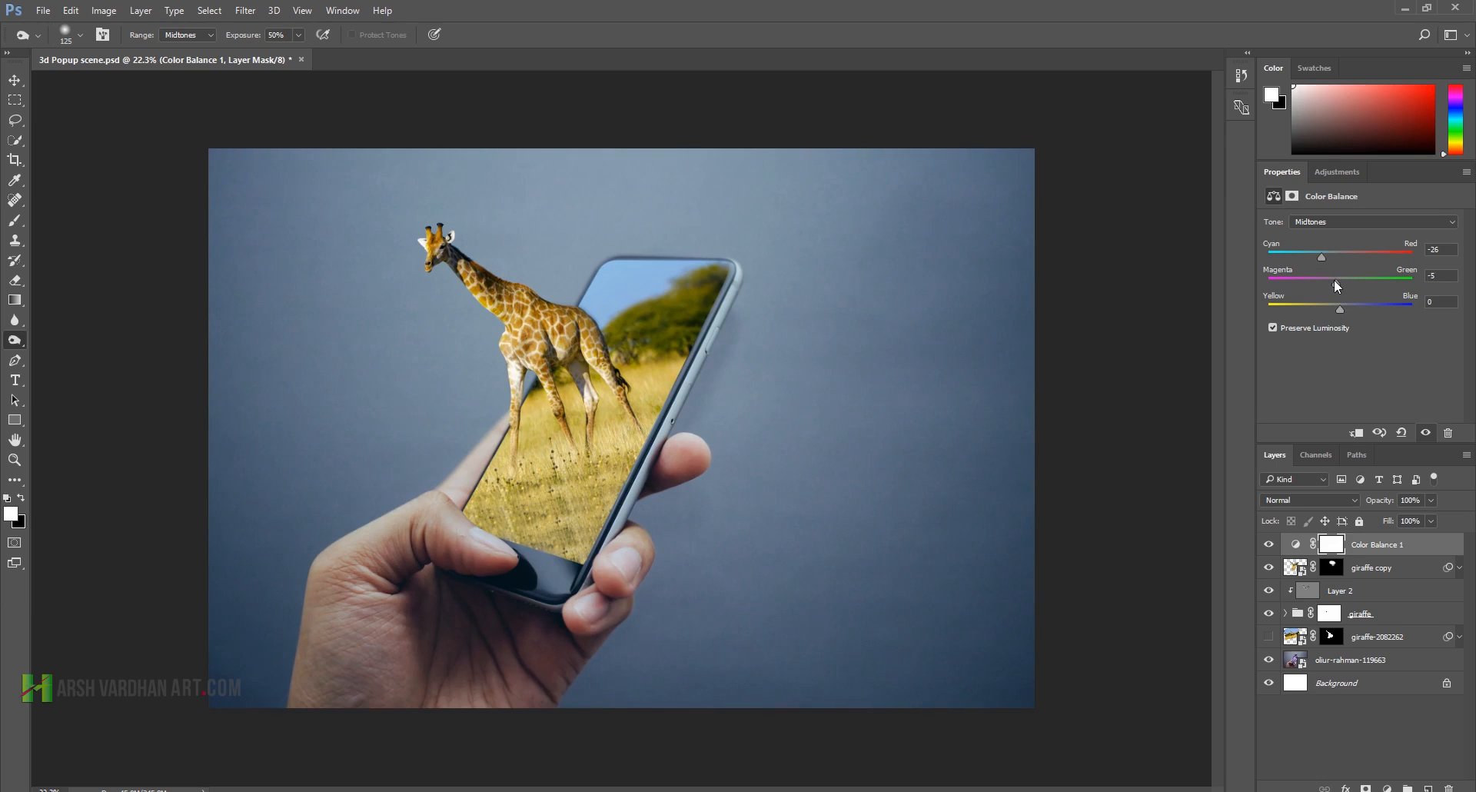
drag(1317, 288, 1342, 288)
Step: Set the Color Balance shadows to cyan-red +21, magenta-green +15 and yellow-blue +22, and compare the image with and without it
click(1330, 221)
click(1327, 231)
drag(1342, 255, 1356, 287)
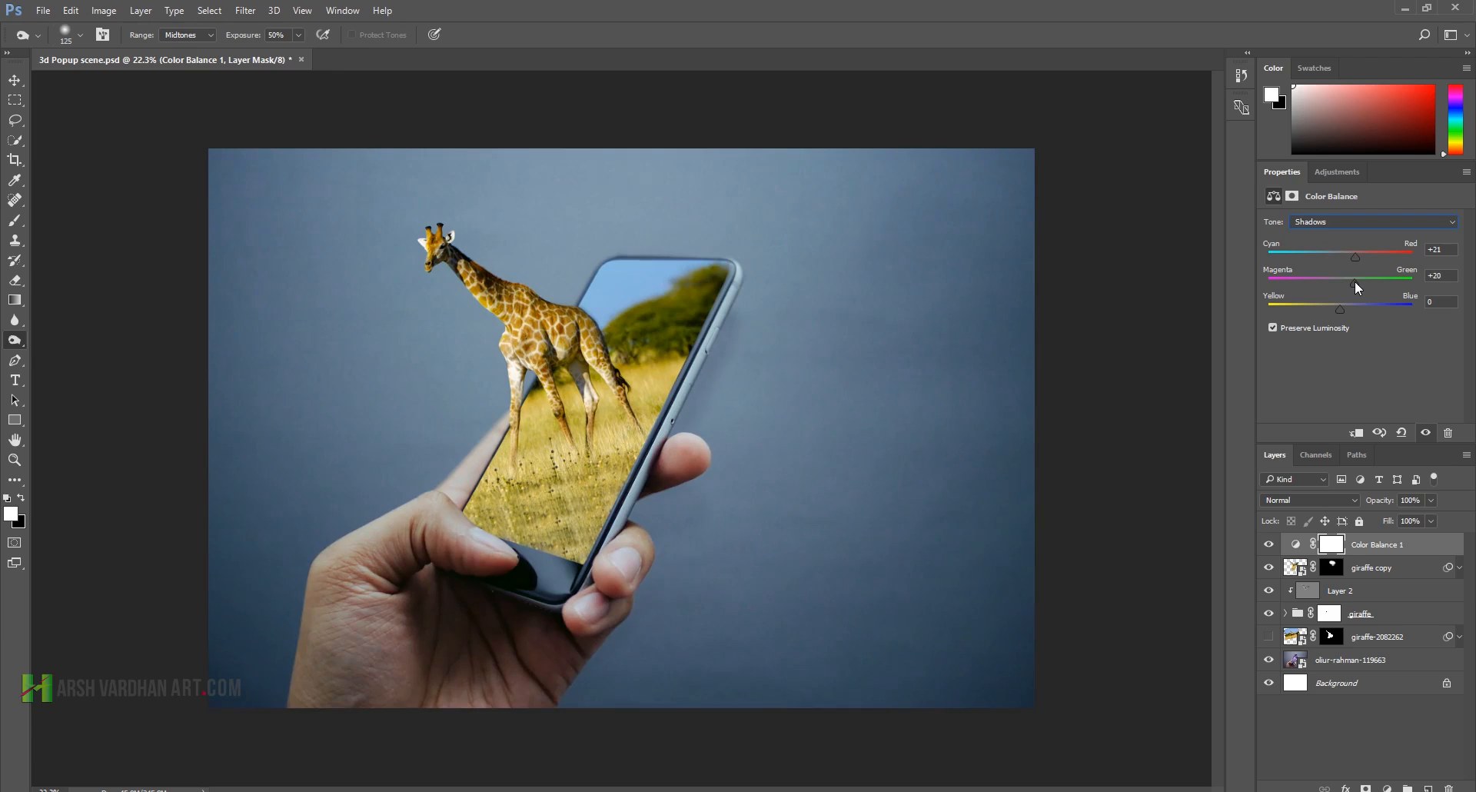
drag(1339, 312, 1357, 308)
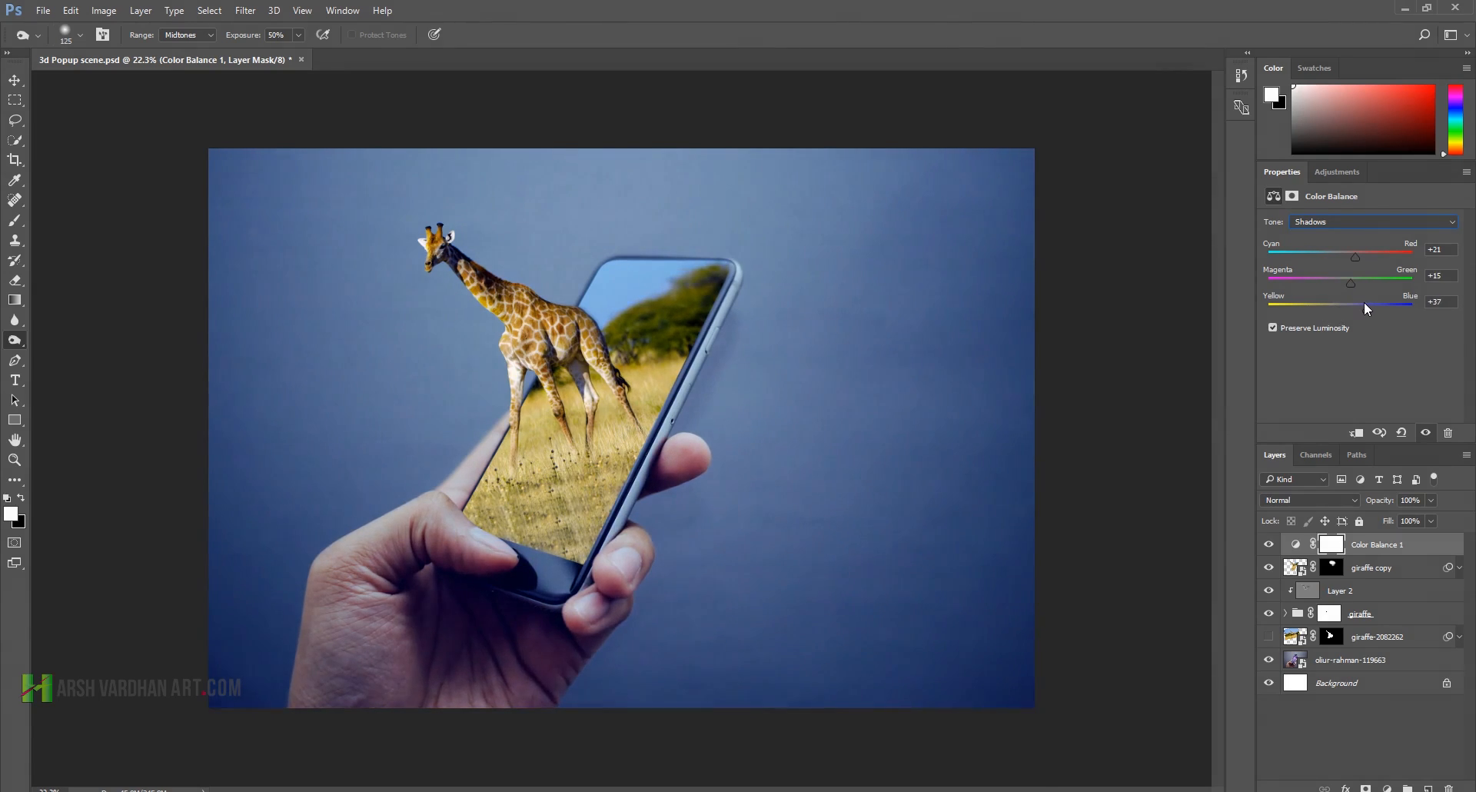
drag(1365, 304, 1356, 303)
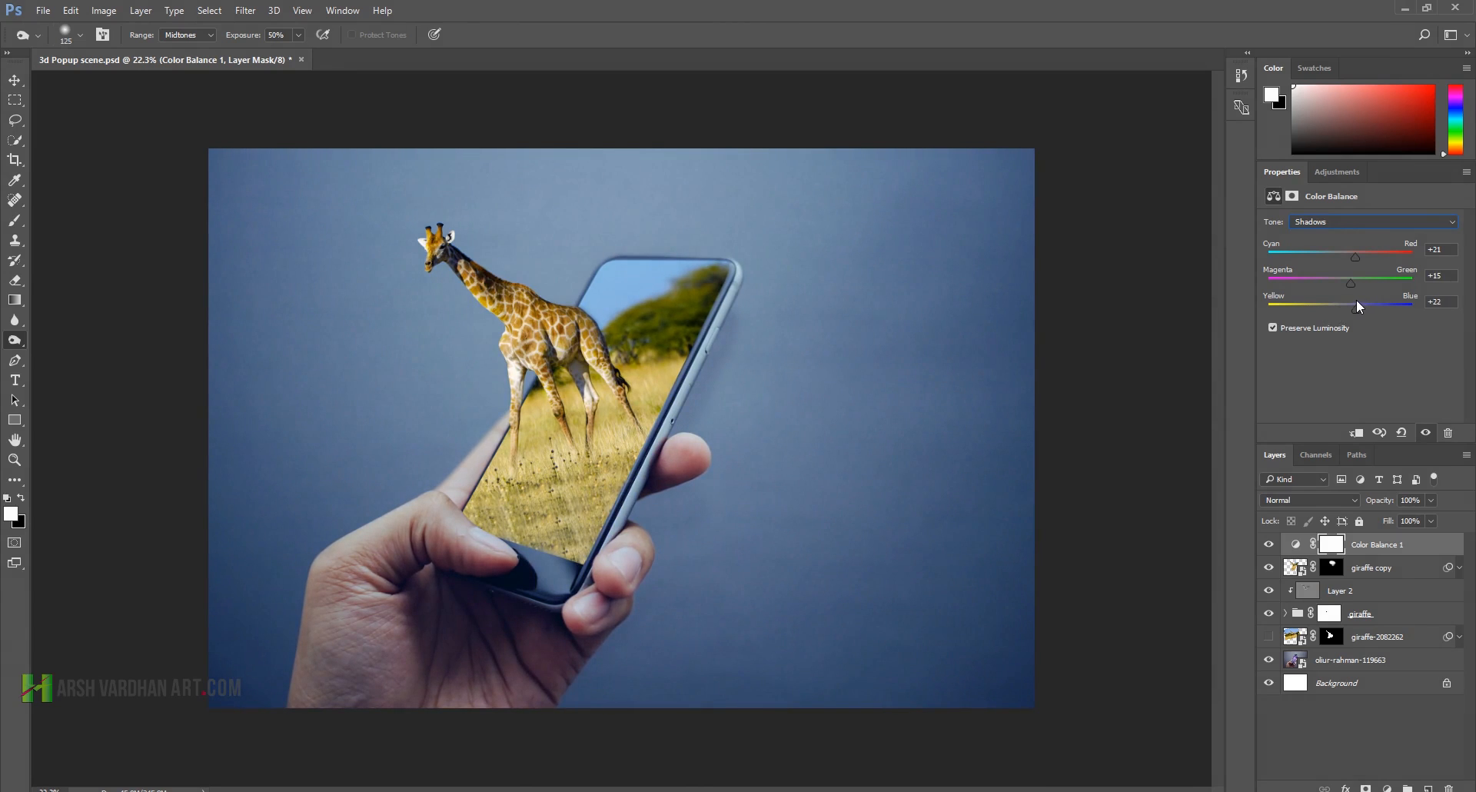
click(1269, 545)
click(1270, 545)
click(1269, 545)
Step: Add a Gradient Fill layer above the Color Balance adjustment, using the Foreground to Transparent preset in white
click(1427, 787)
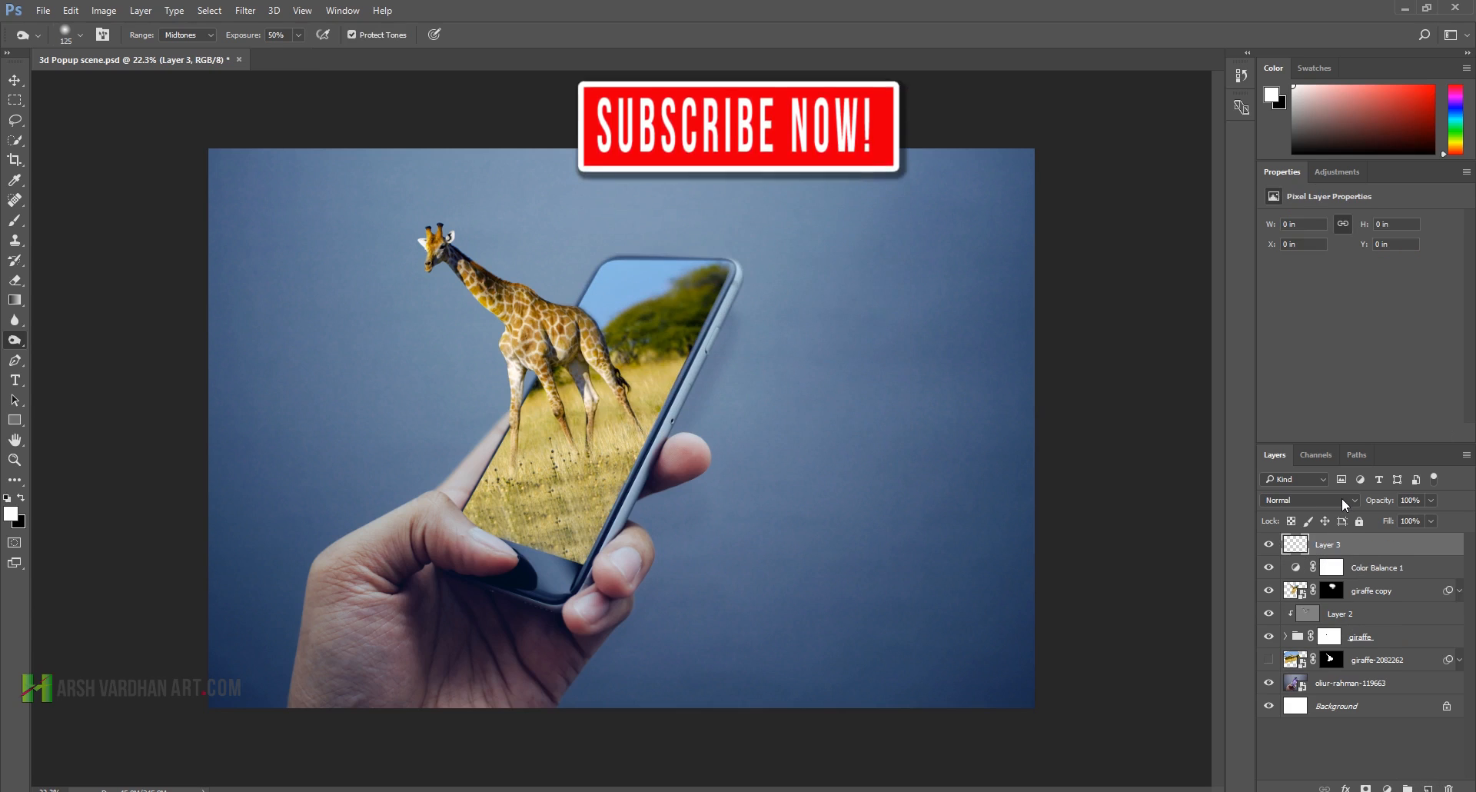
key(ctrl+z)
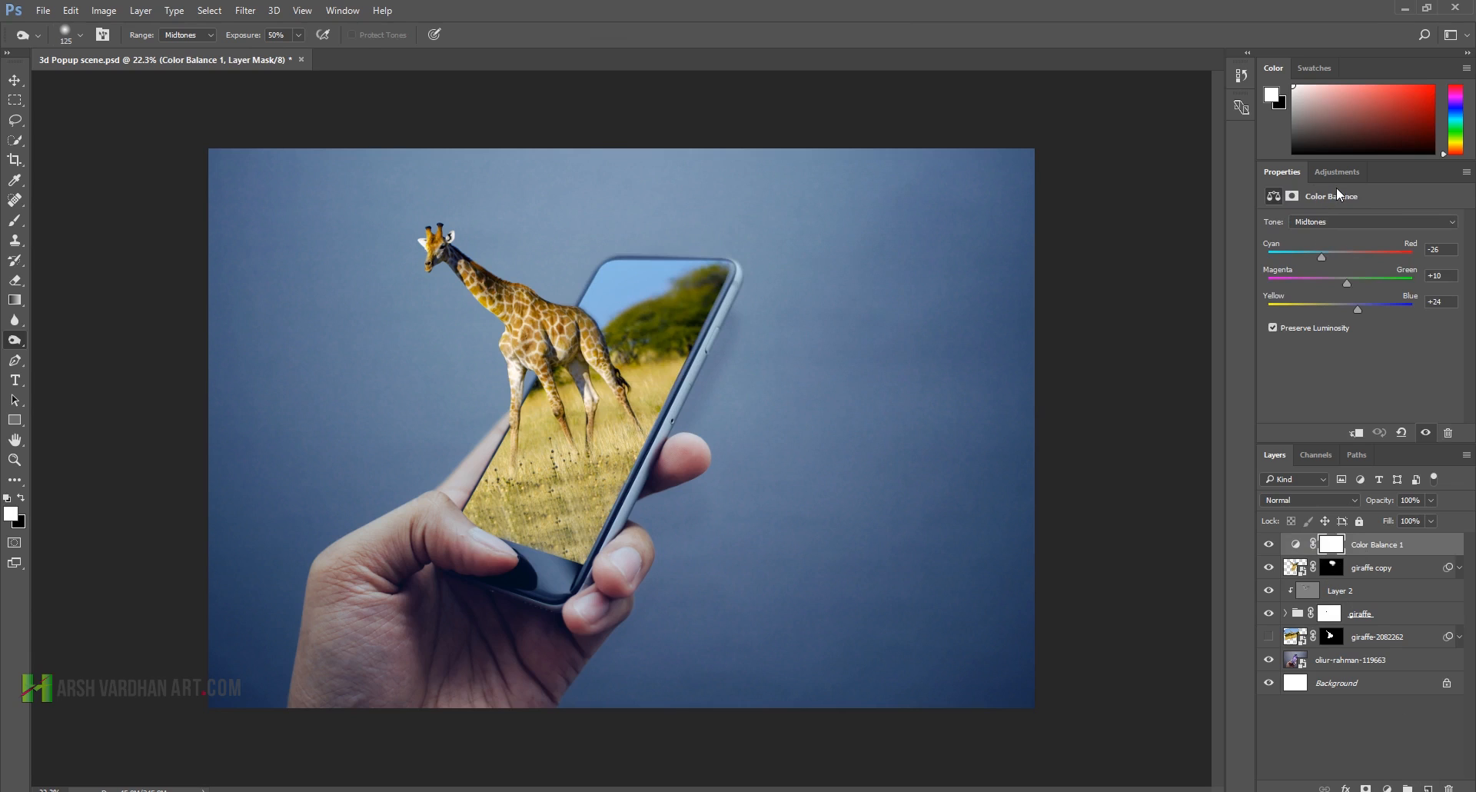
click(1387, 787)
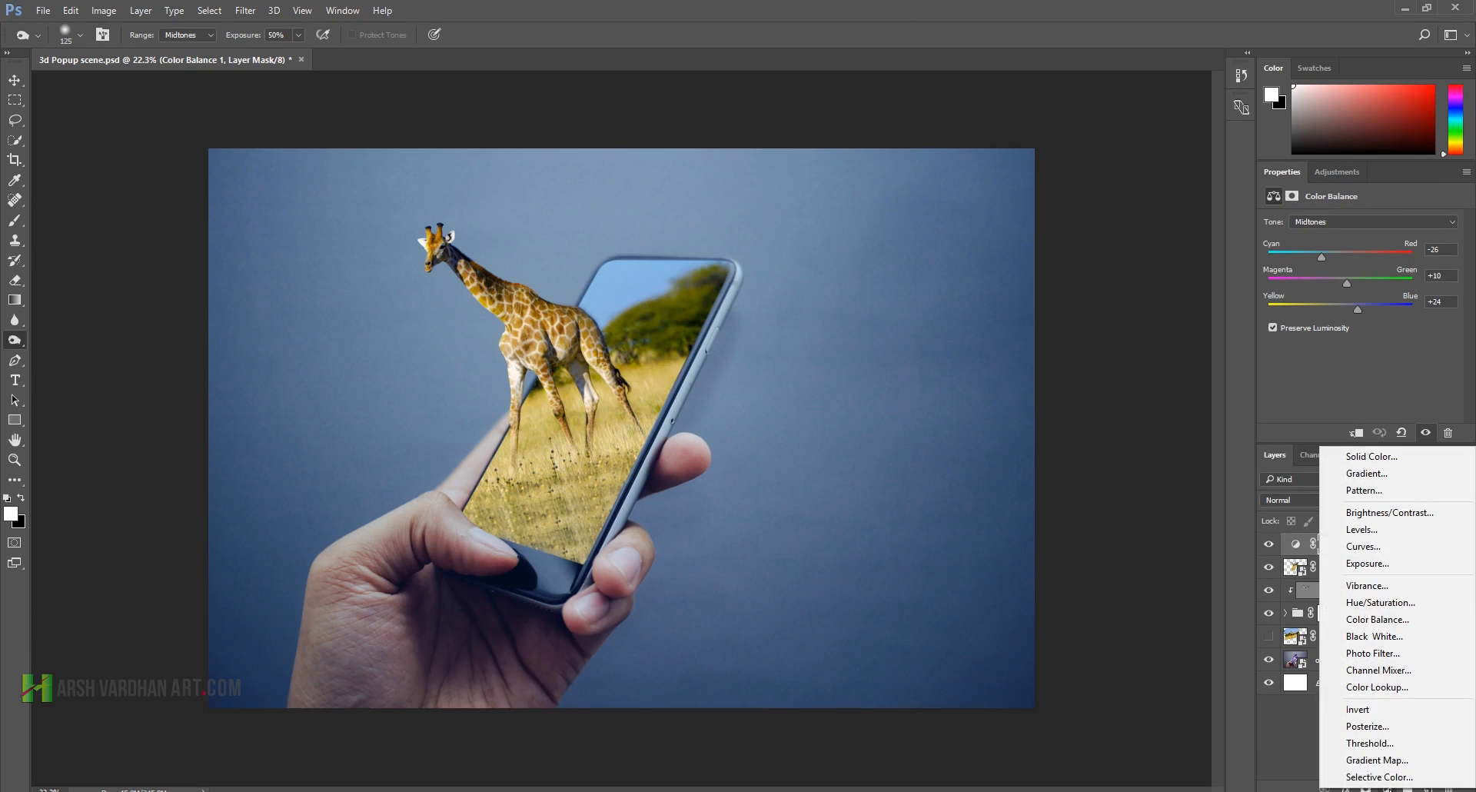
click(1376, 473)
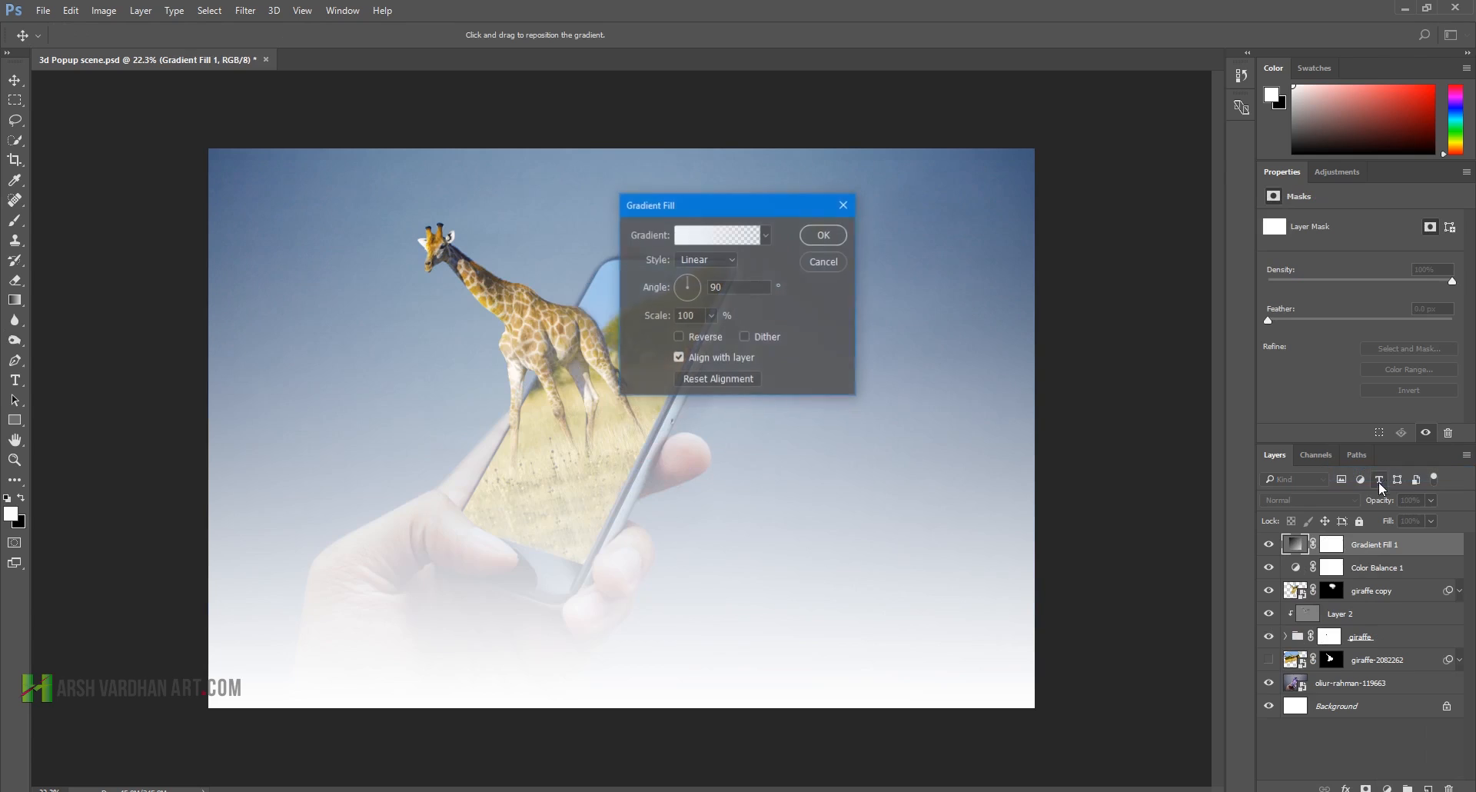
click(708, 247)
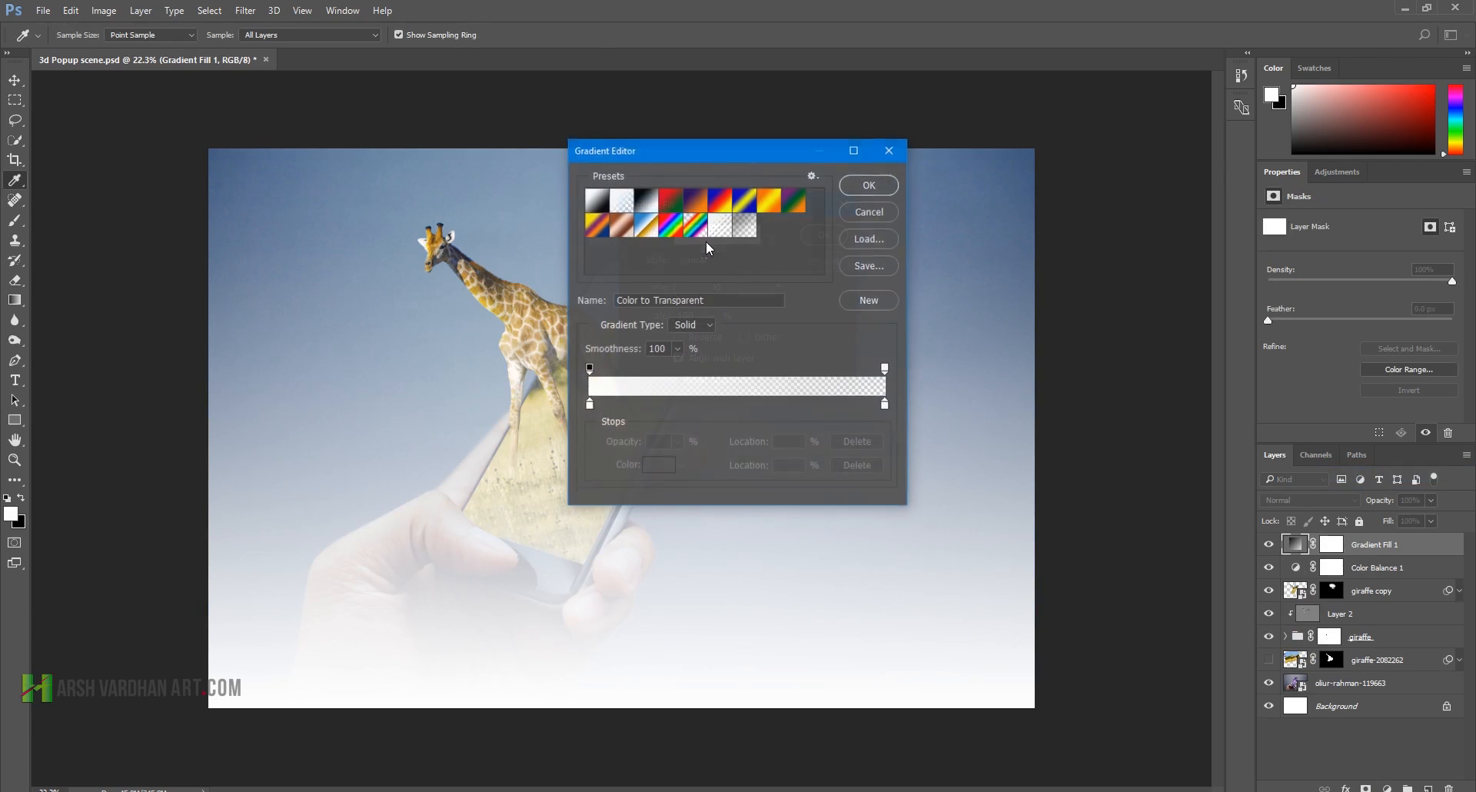
drag(728, 151, 896, 151)
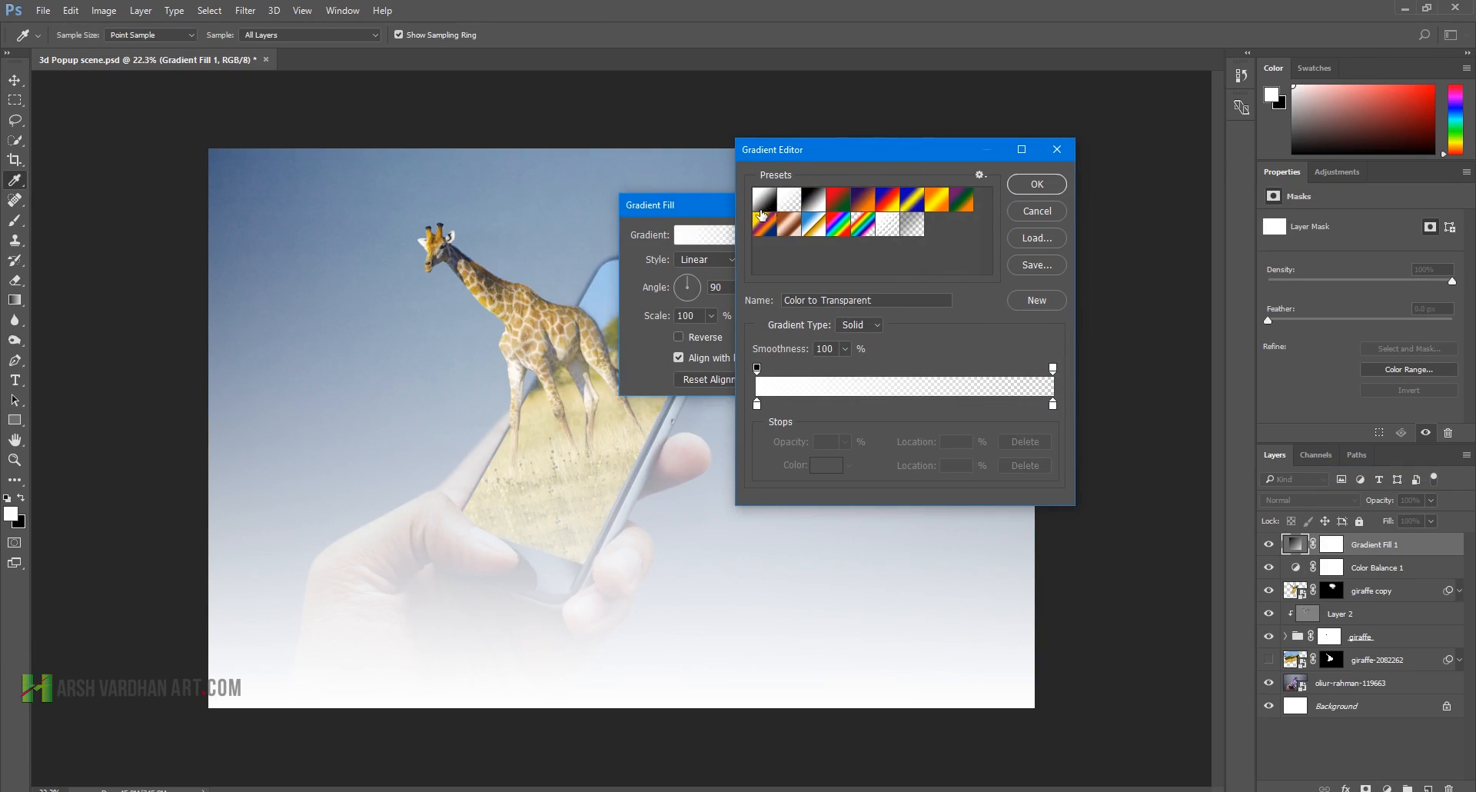
click(785, 202)
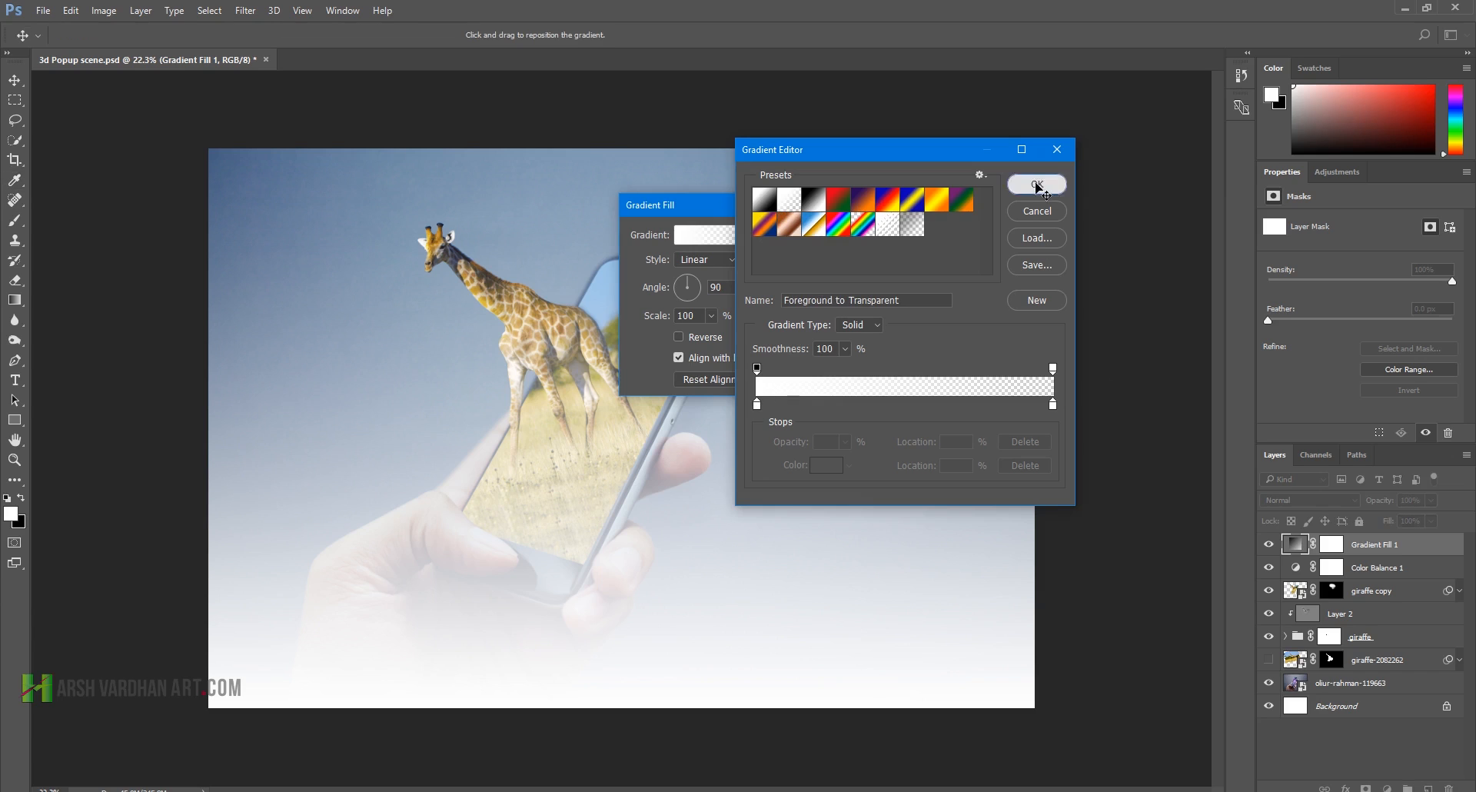
click(1048, 184)
Step: Make the gradient fill radial at 177% scale, centred on the background to the left of the hand, and apply it
click(732, 261)
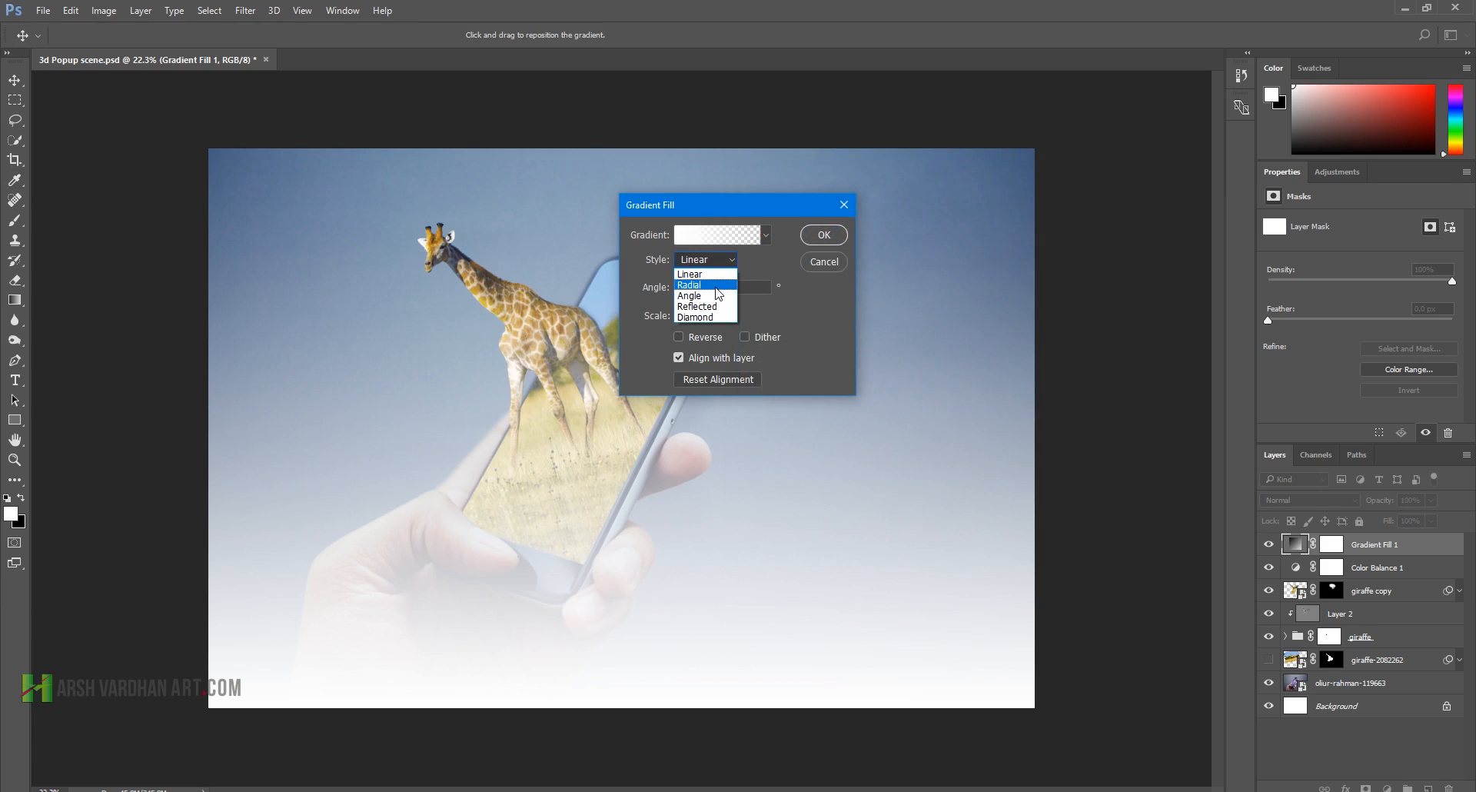
click(716, 287)
drag(506, 394, 276, 465)
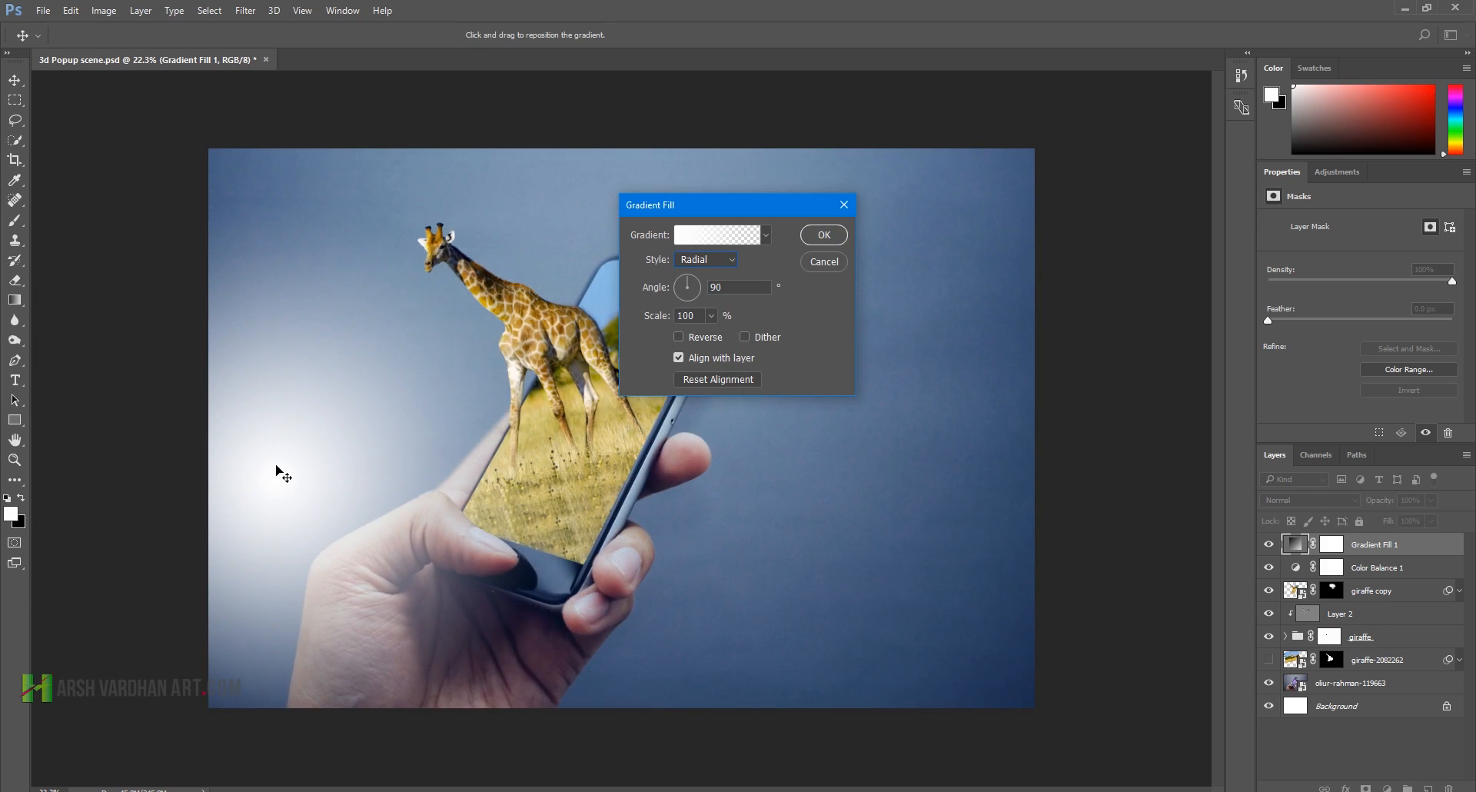
click(712, 316)
drag(715, 336, 719, 338)
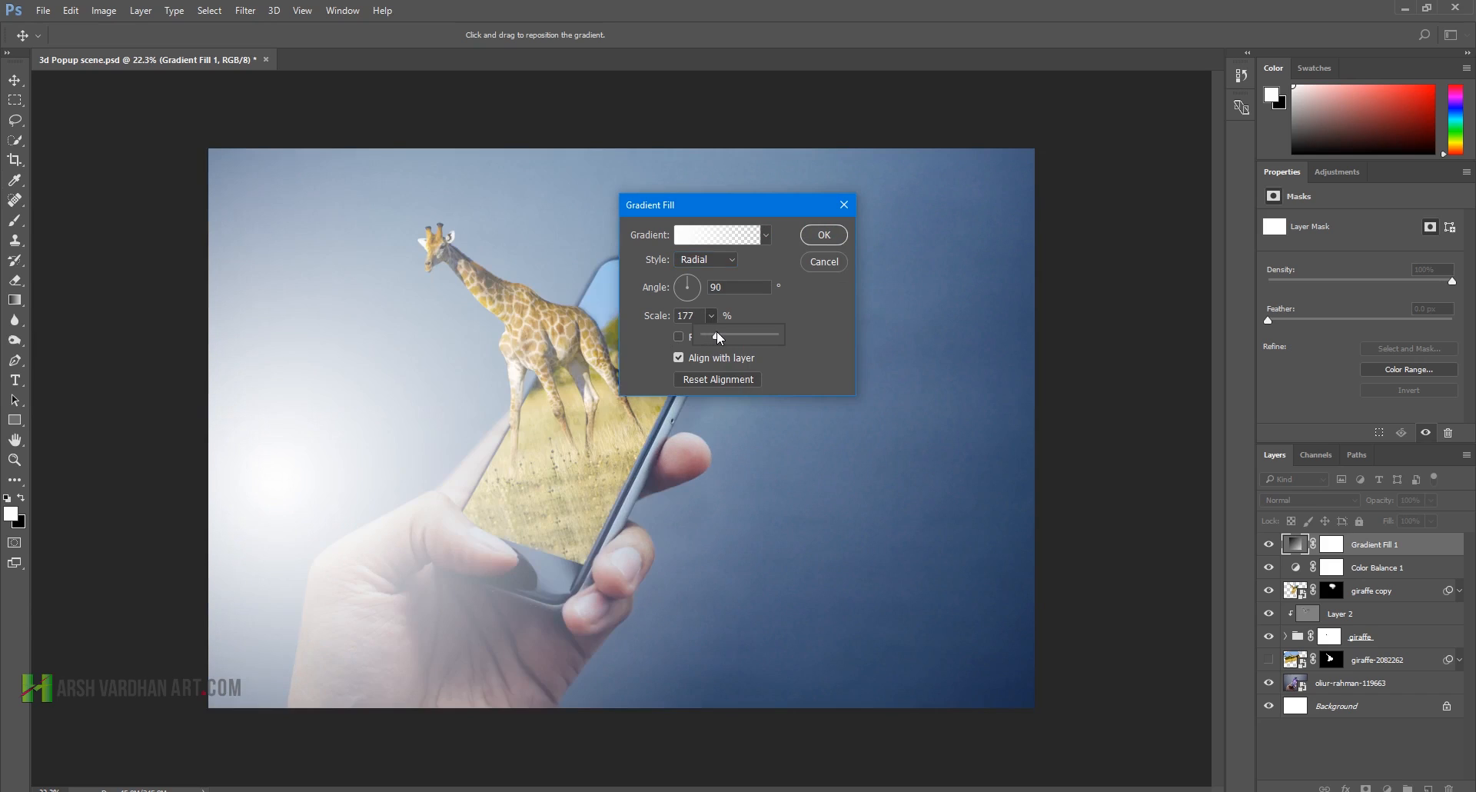
drag(311, 499, 301, 474)
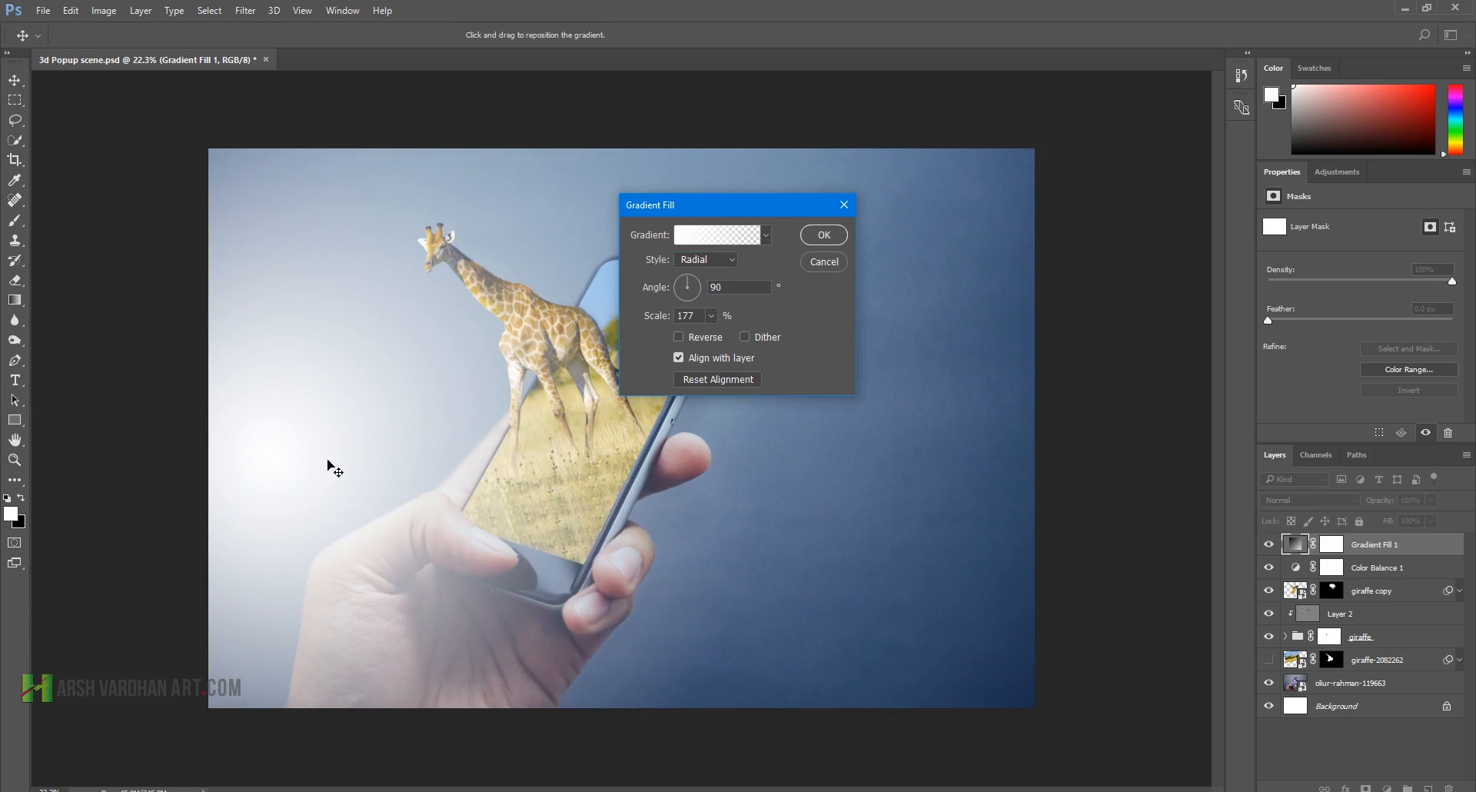
click(823, 234)
Step: Lower the gradient fill layer's opacity to 60%
click(1431, 500)
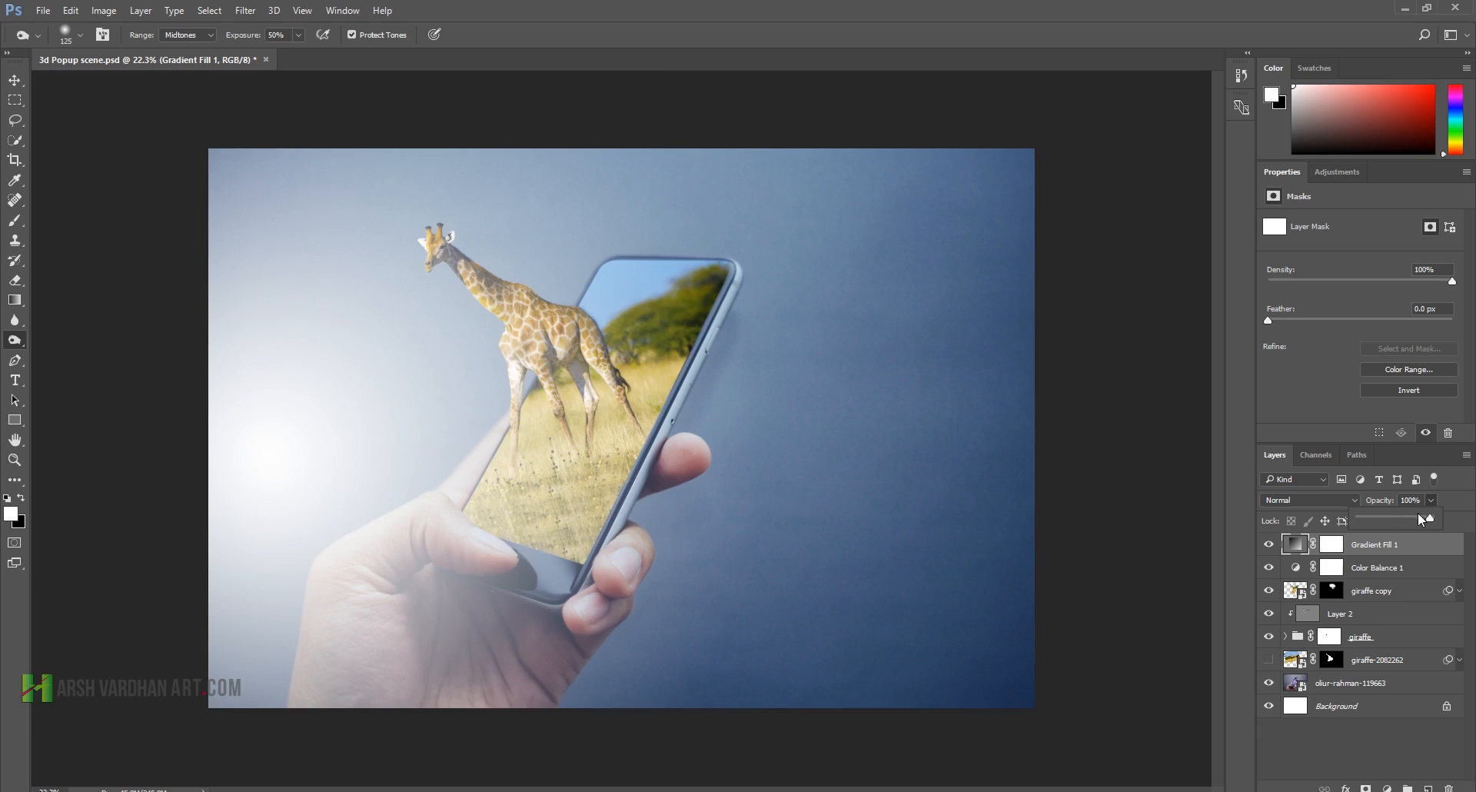
drag(1435, 517, 1386, 522)
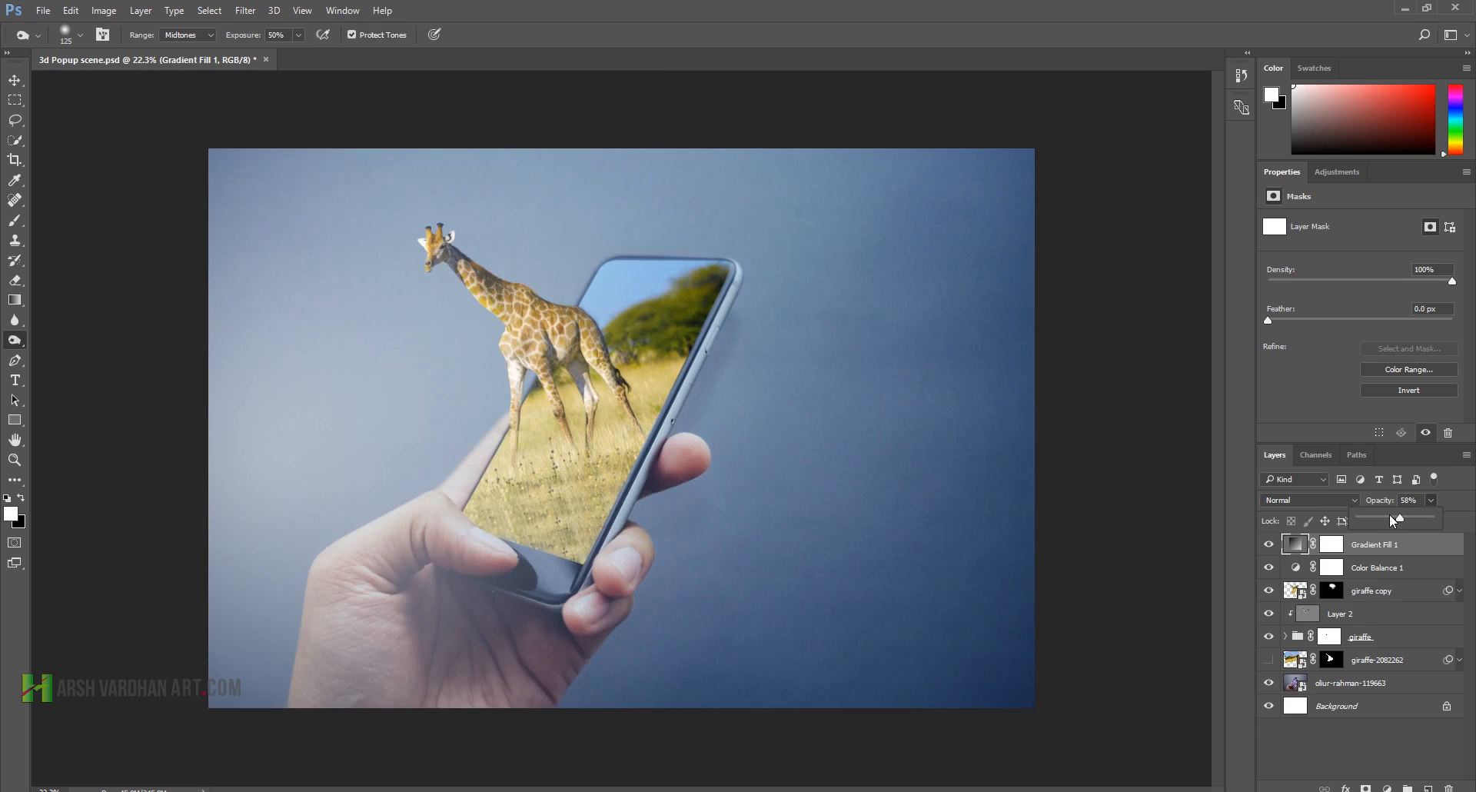
drag(1400, 521, 1405, 520)
Step: Duplicate the gradient fill layer and set the starting colour stop of the copy's gradient to black (#000000)
click(1291, 547)
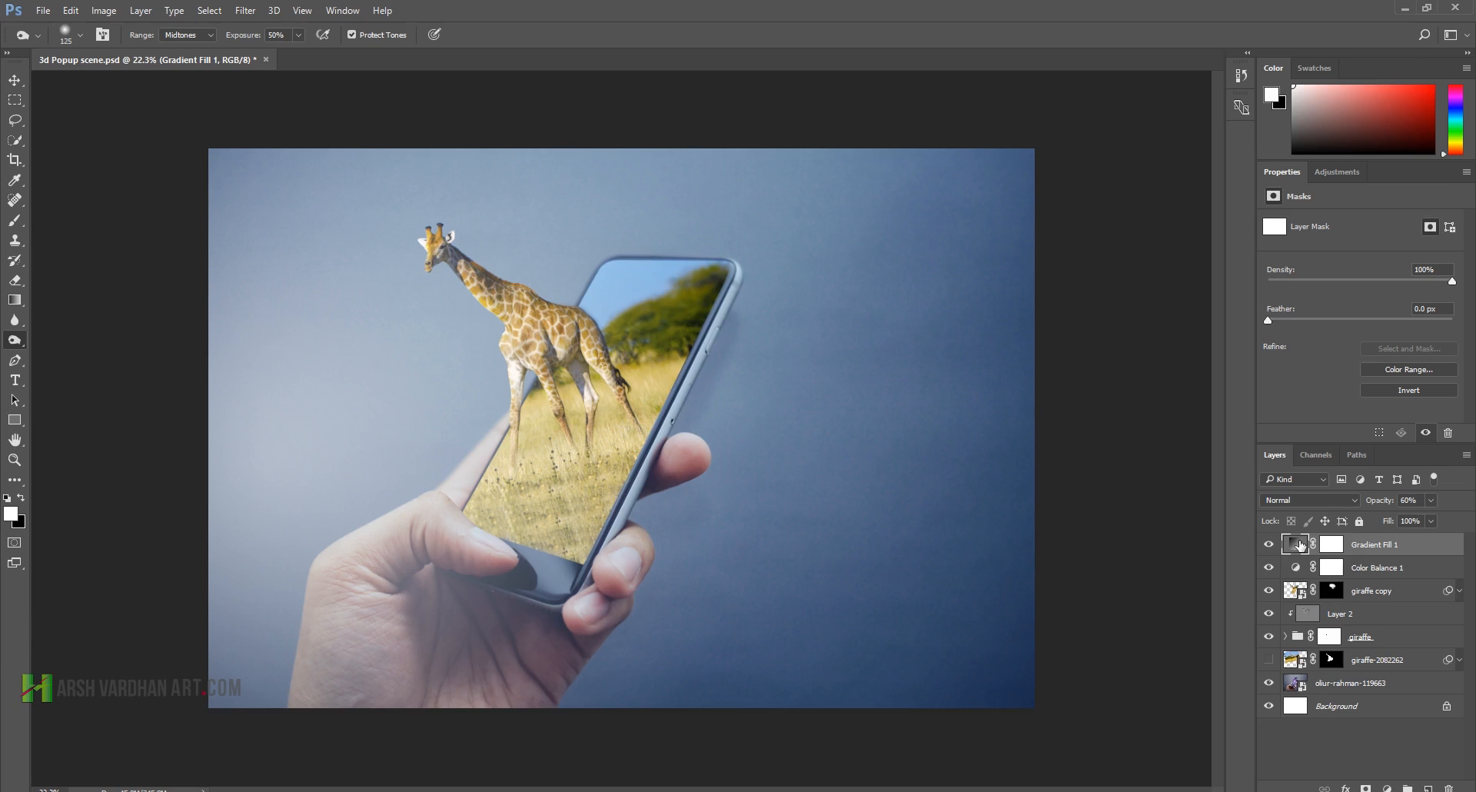
key(ctrl+j)
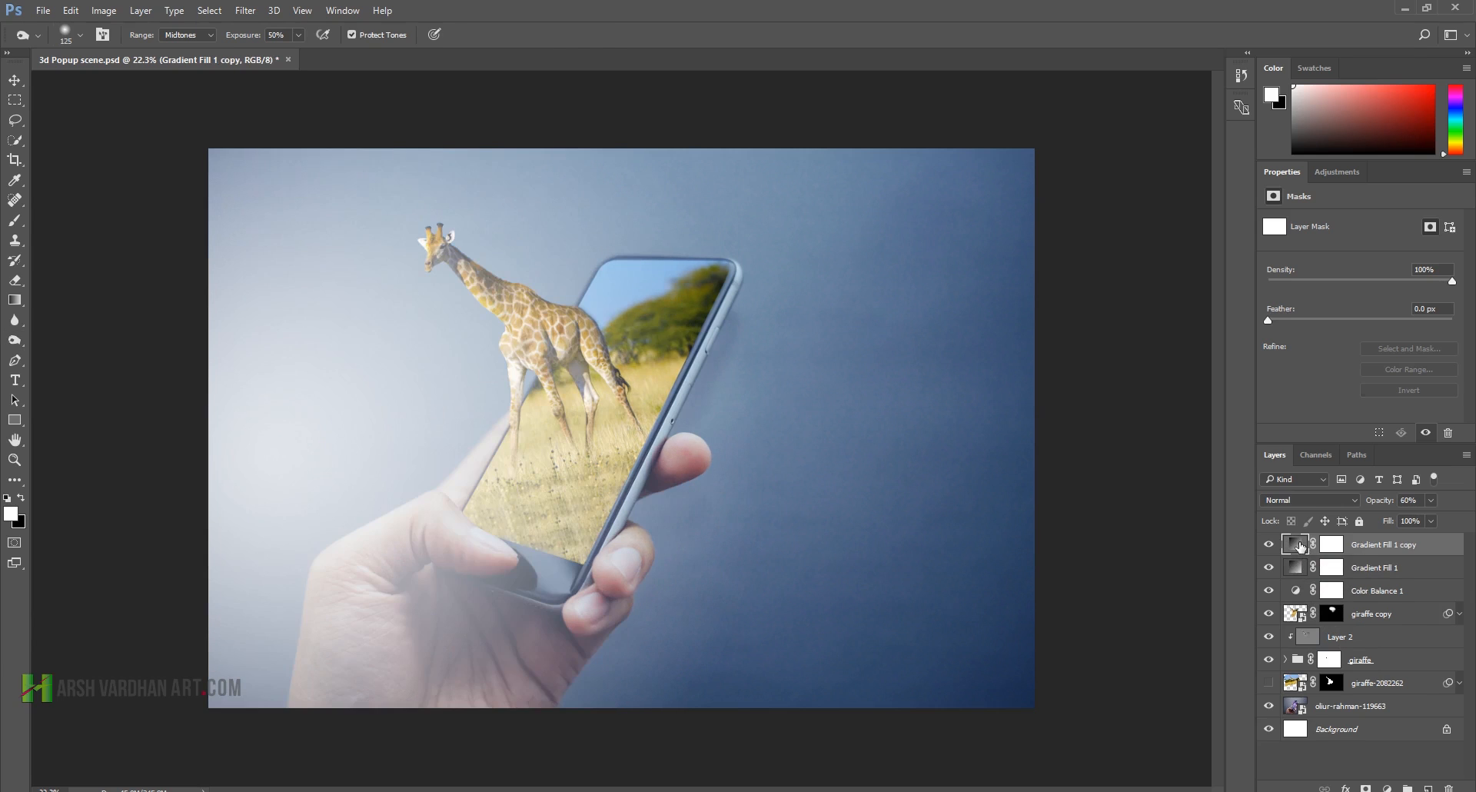
double_click(1298, 546)
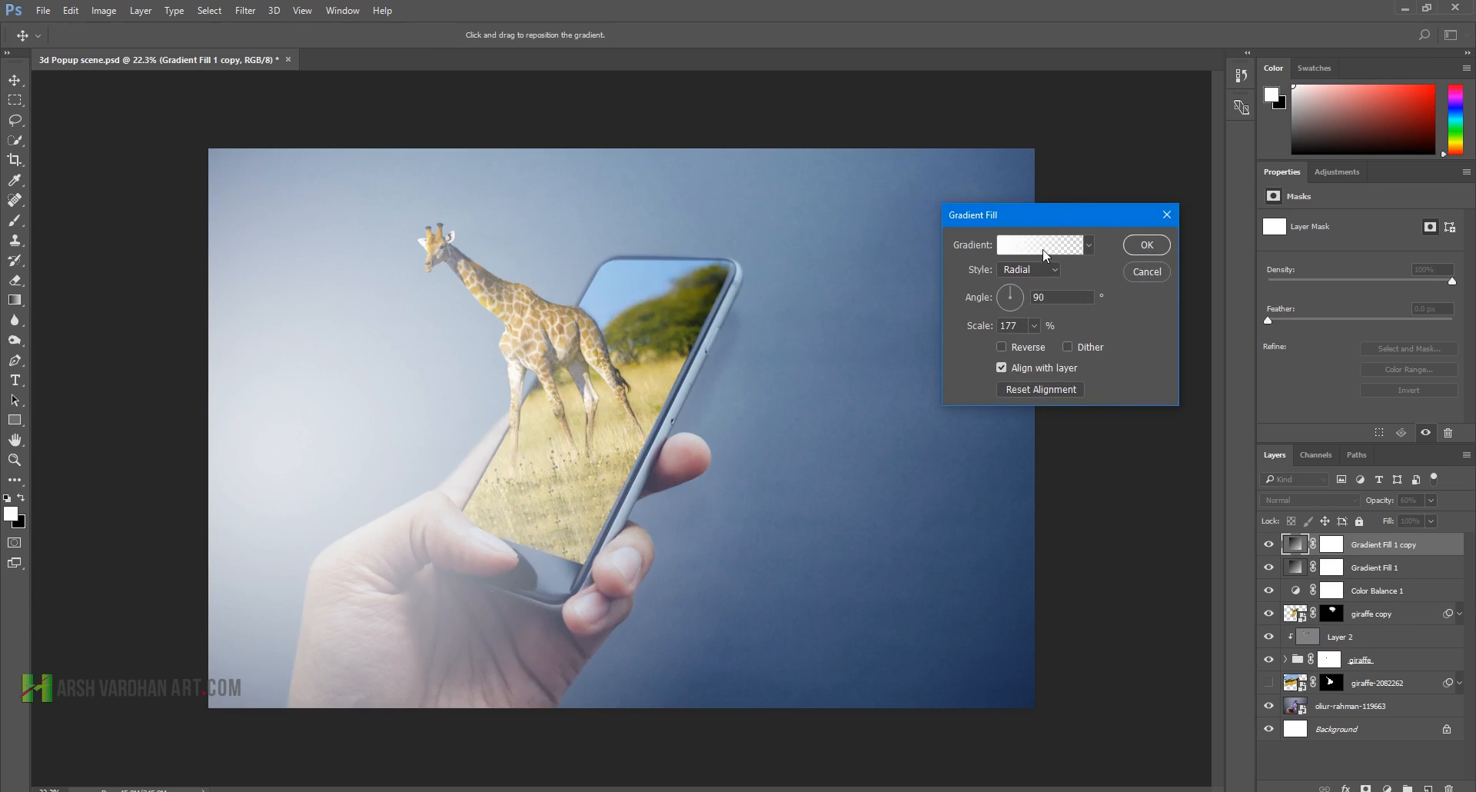
click(1045, 256)
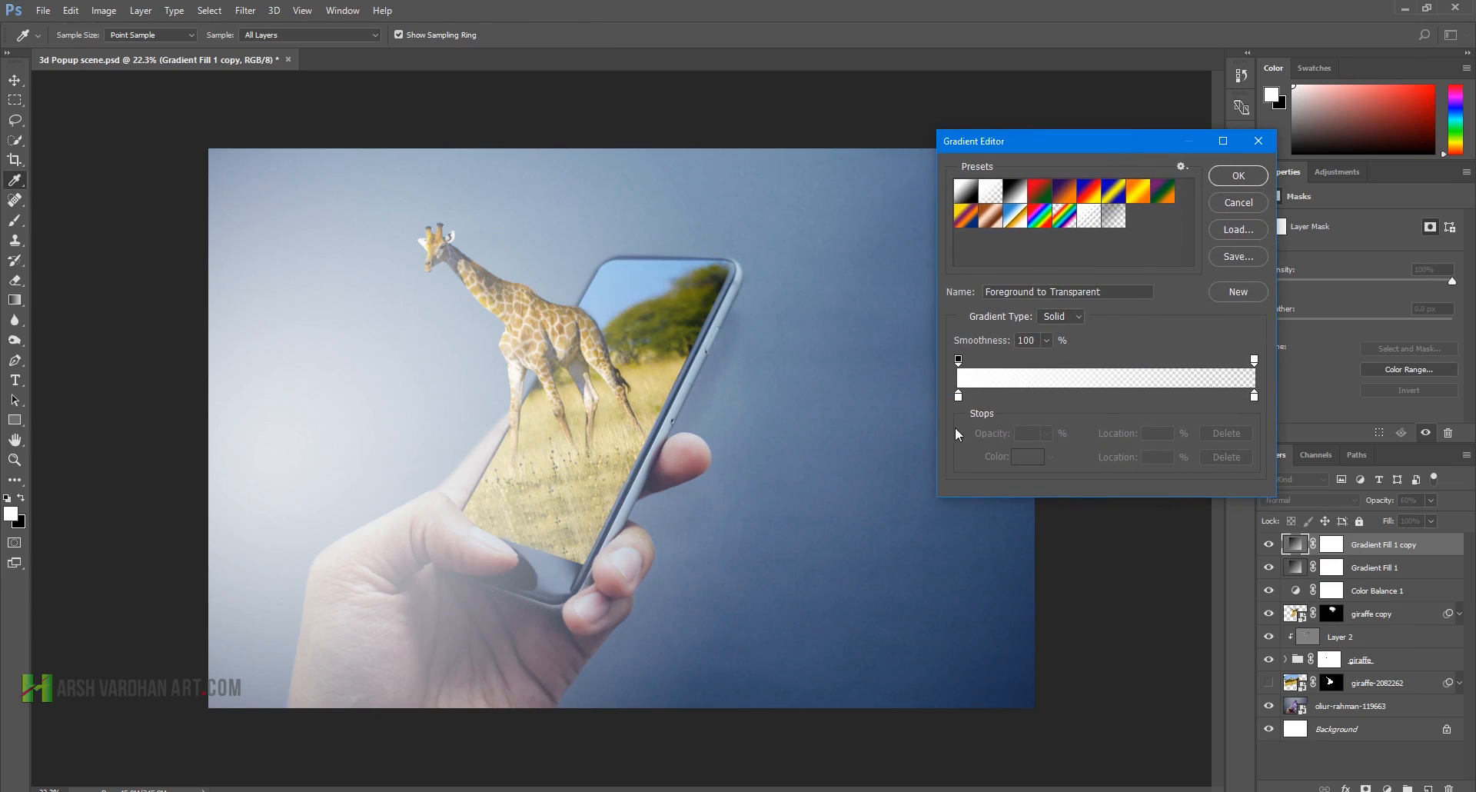
click(958, 398)
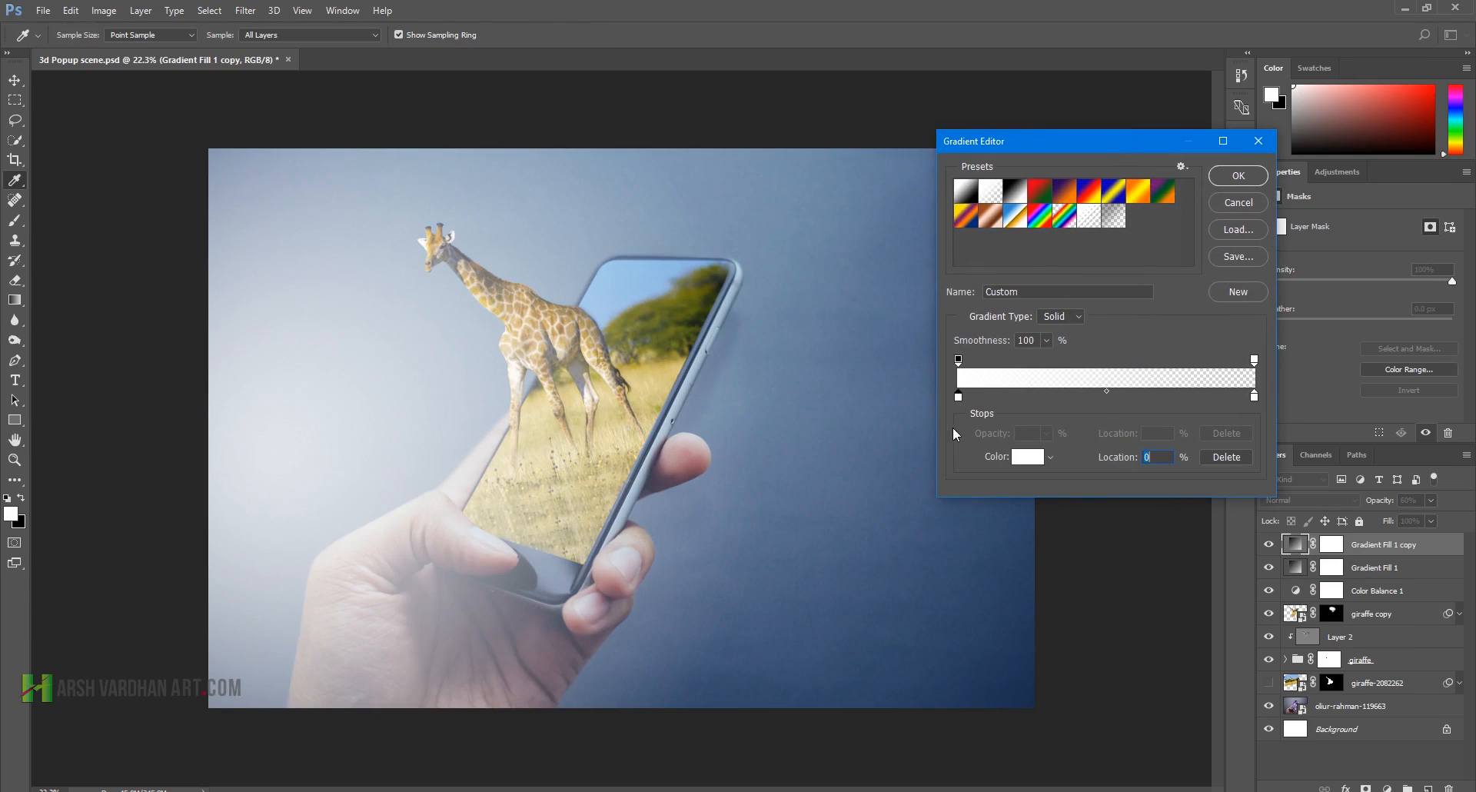
click(1027, 456)
click(542, 407)
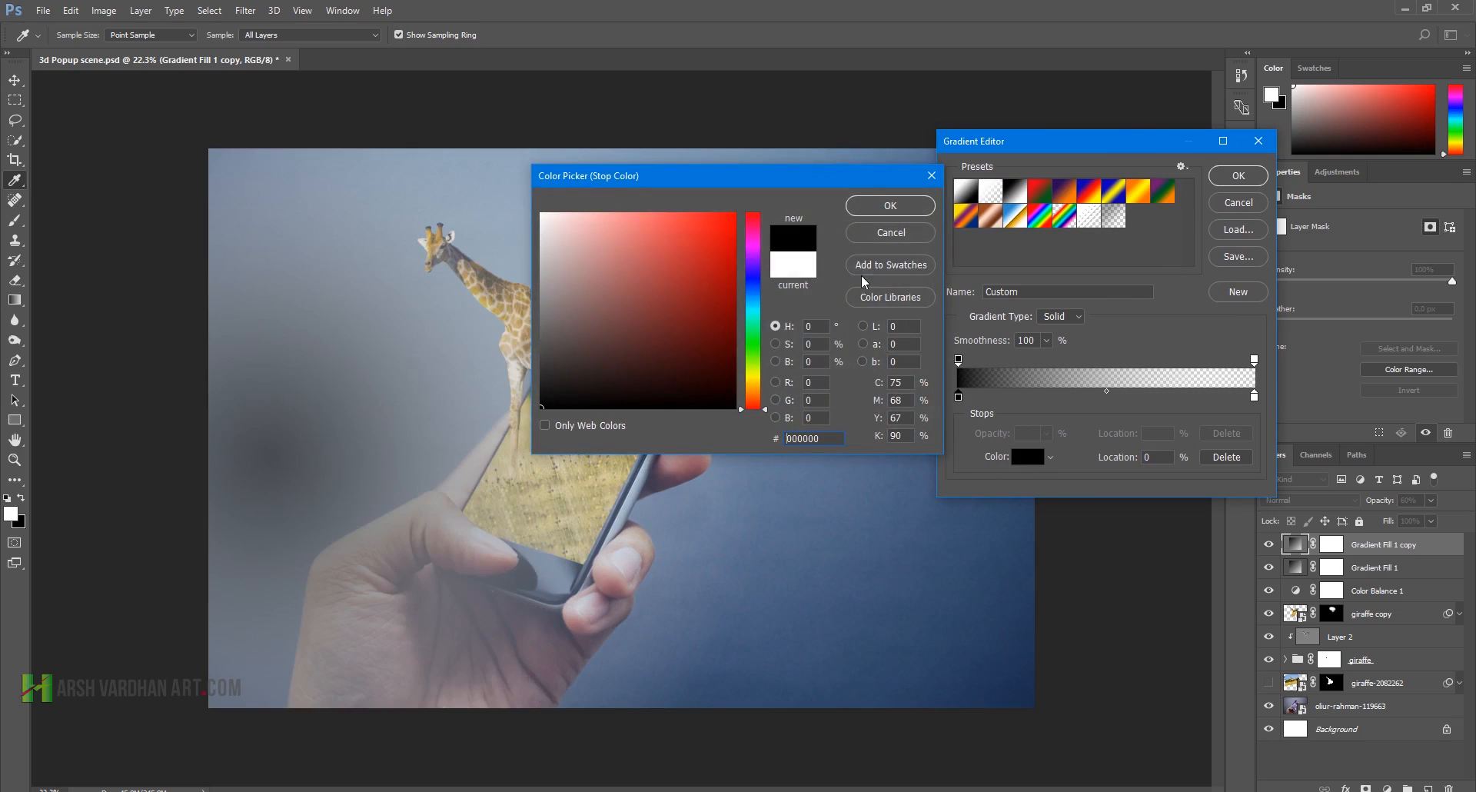
click(896, 207)
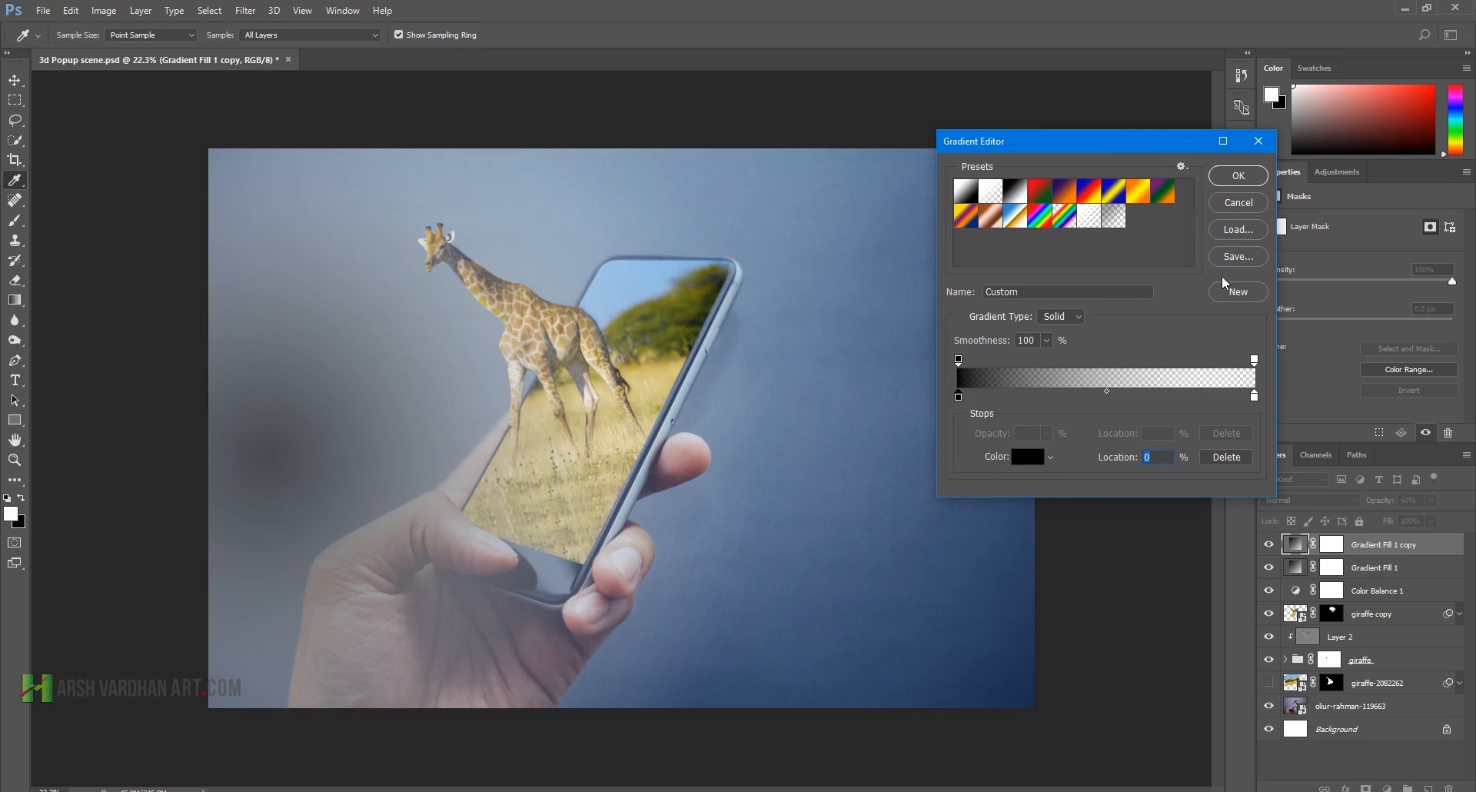
click(1251, 179)
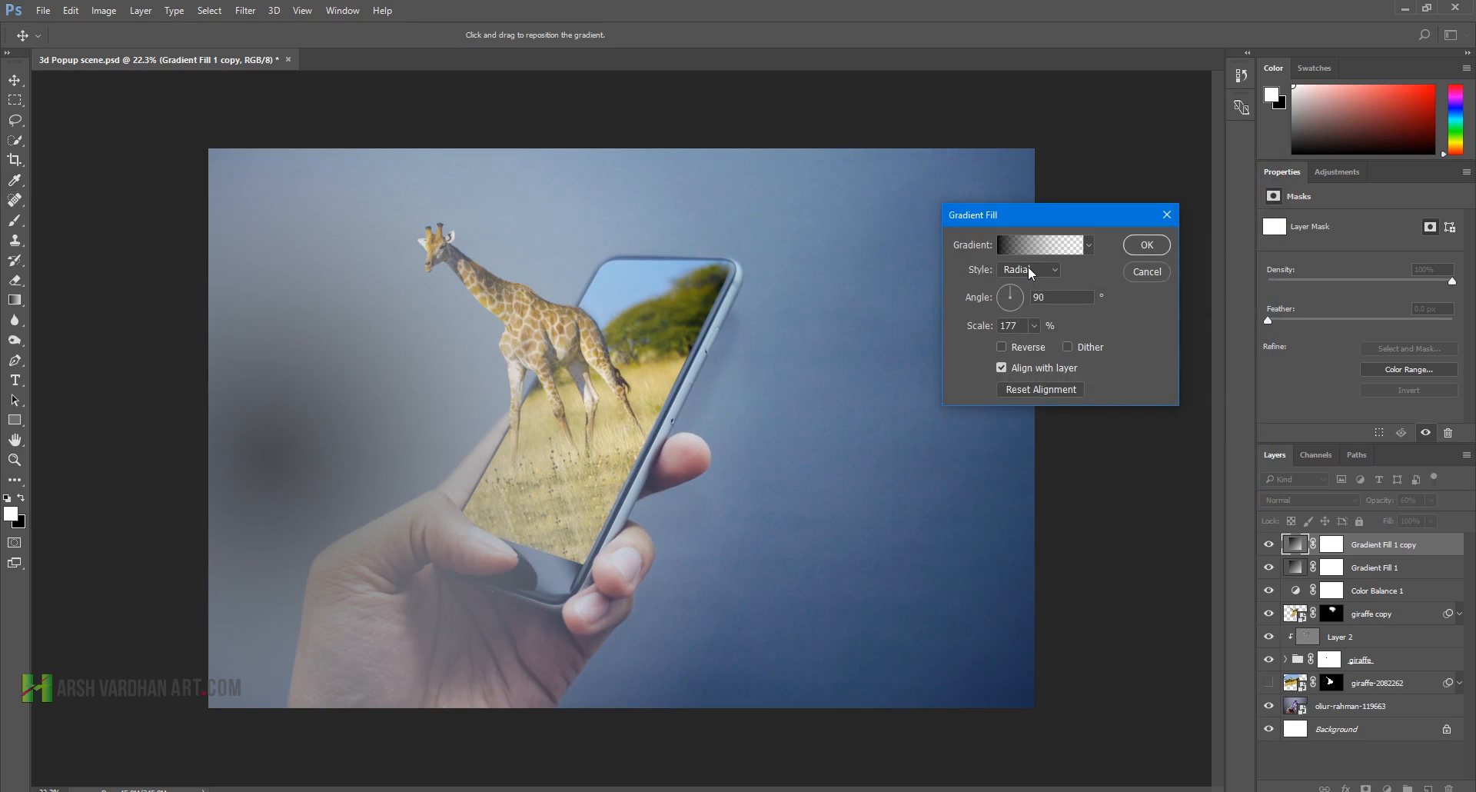
Step: Make the black gradient linear, shift it across the image and rotate its angle so it darkens the background's lower-right corner
drag(327, 426, 911, 527)
click(1041, 271)
click(1038, 284)
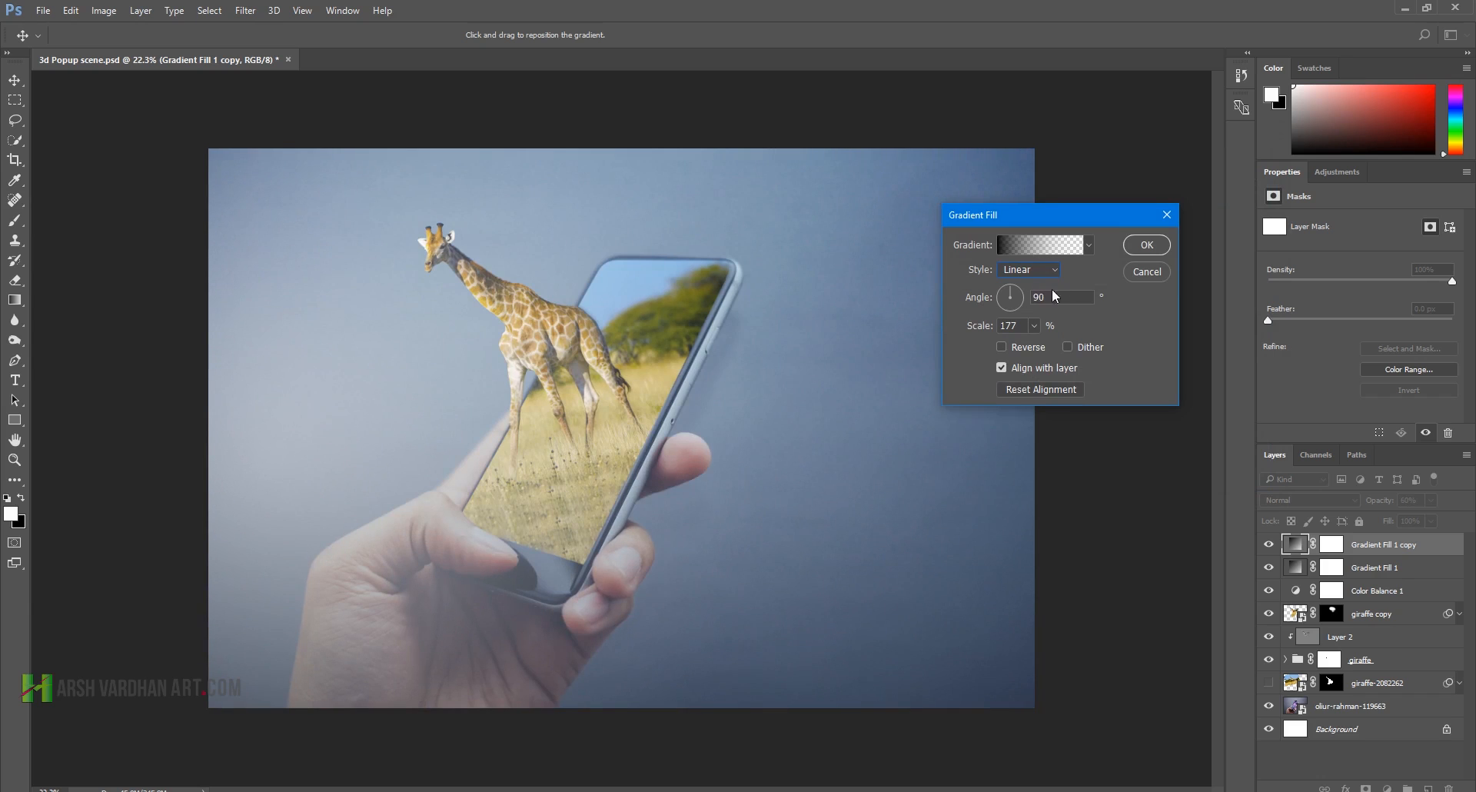
drag(1008, 292, 999, 290)
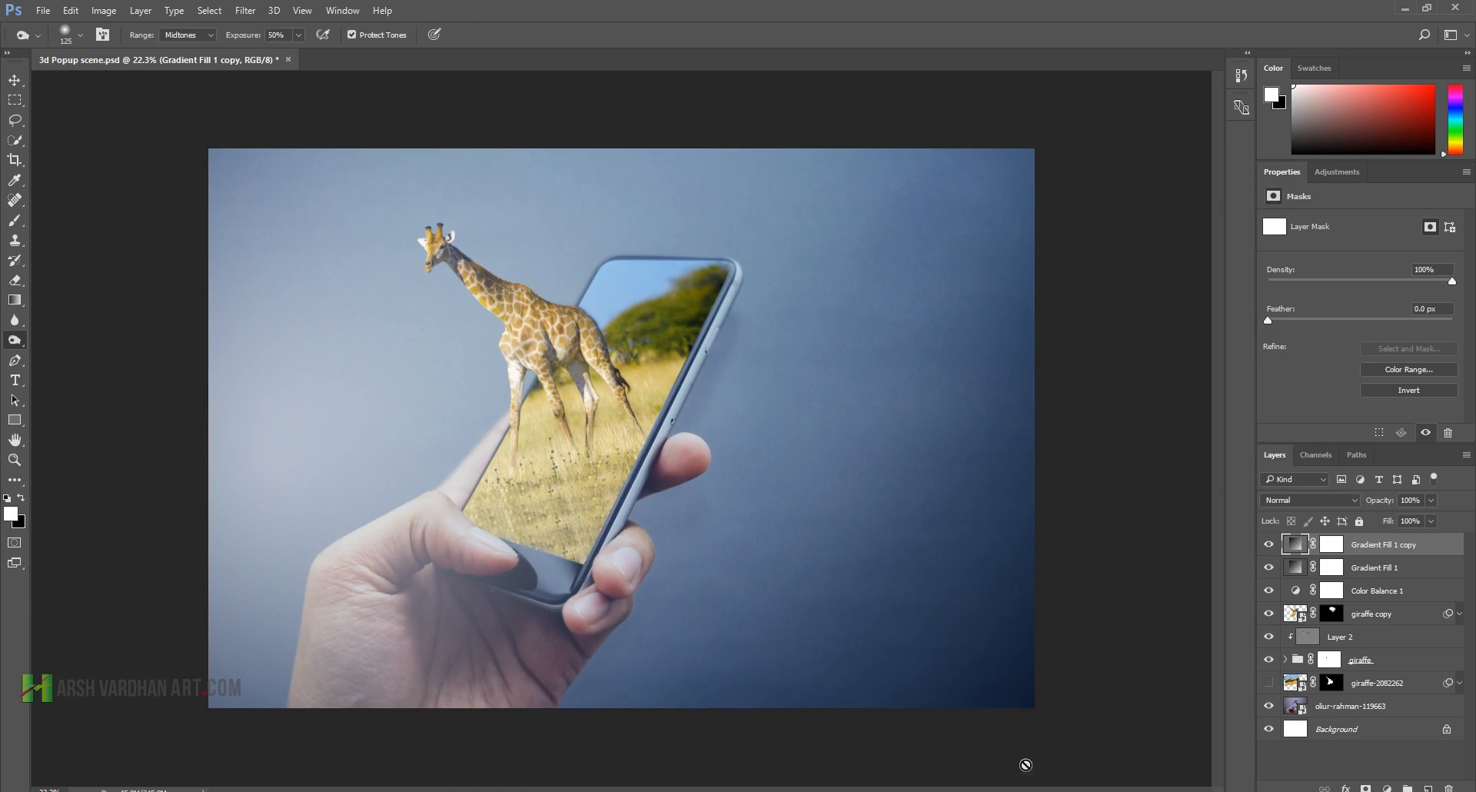
Step: Merge all visible layers into a new layer at the top and open it in a maximized Color Efex Pro 4 filter
click(1379, 545)
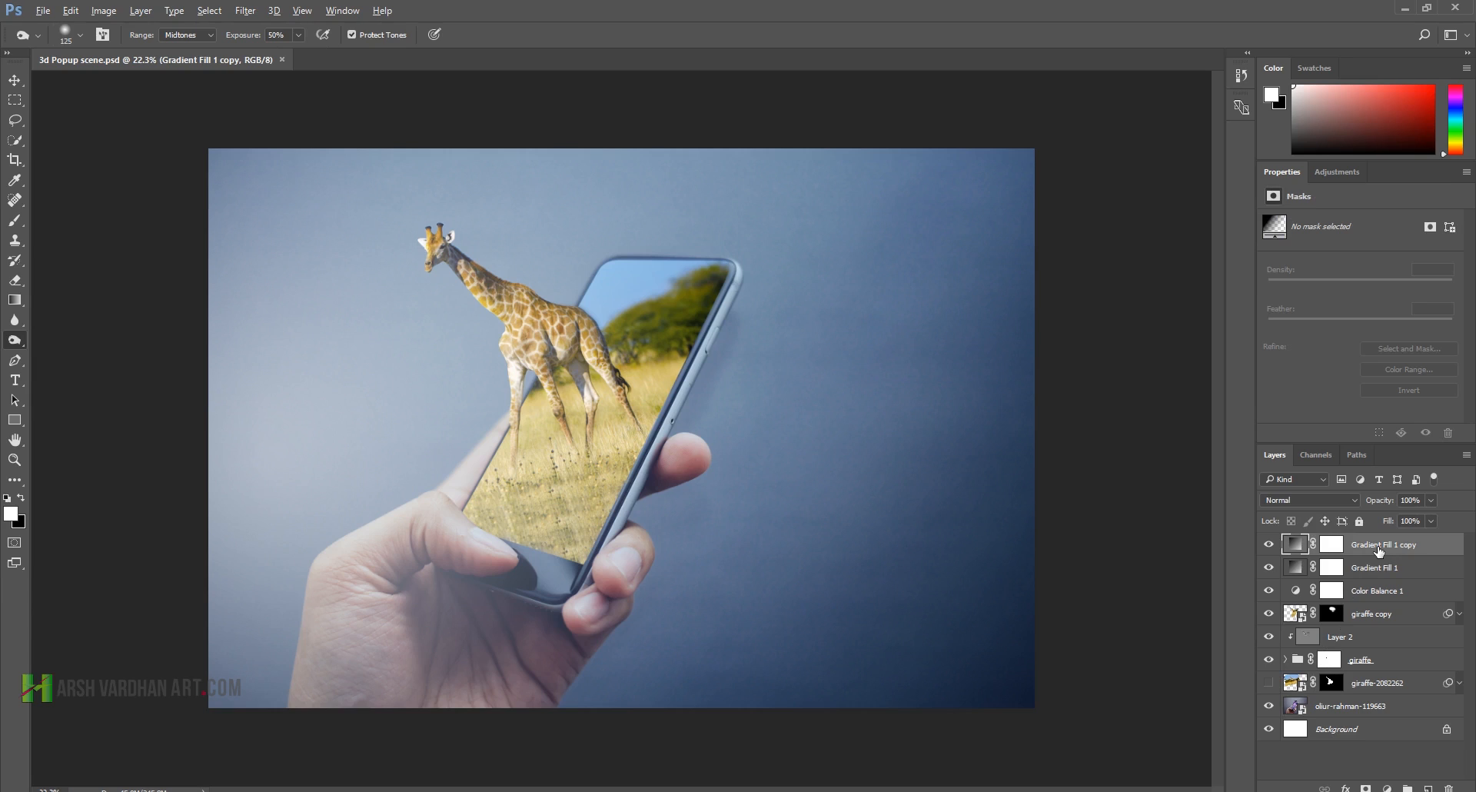
key(ctrl+shift+alt+e)
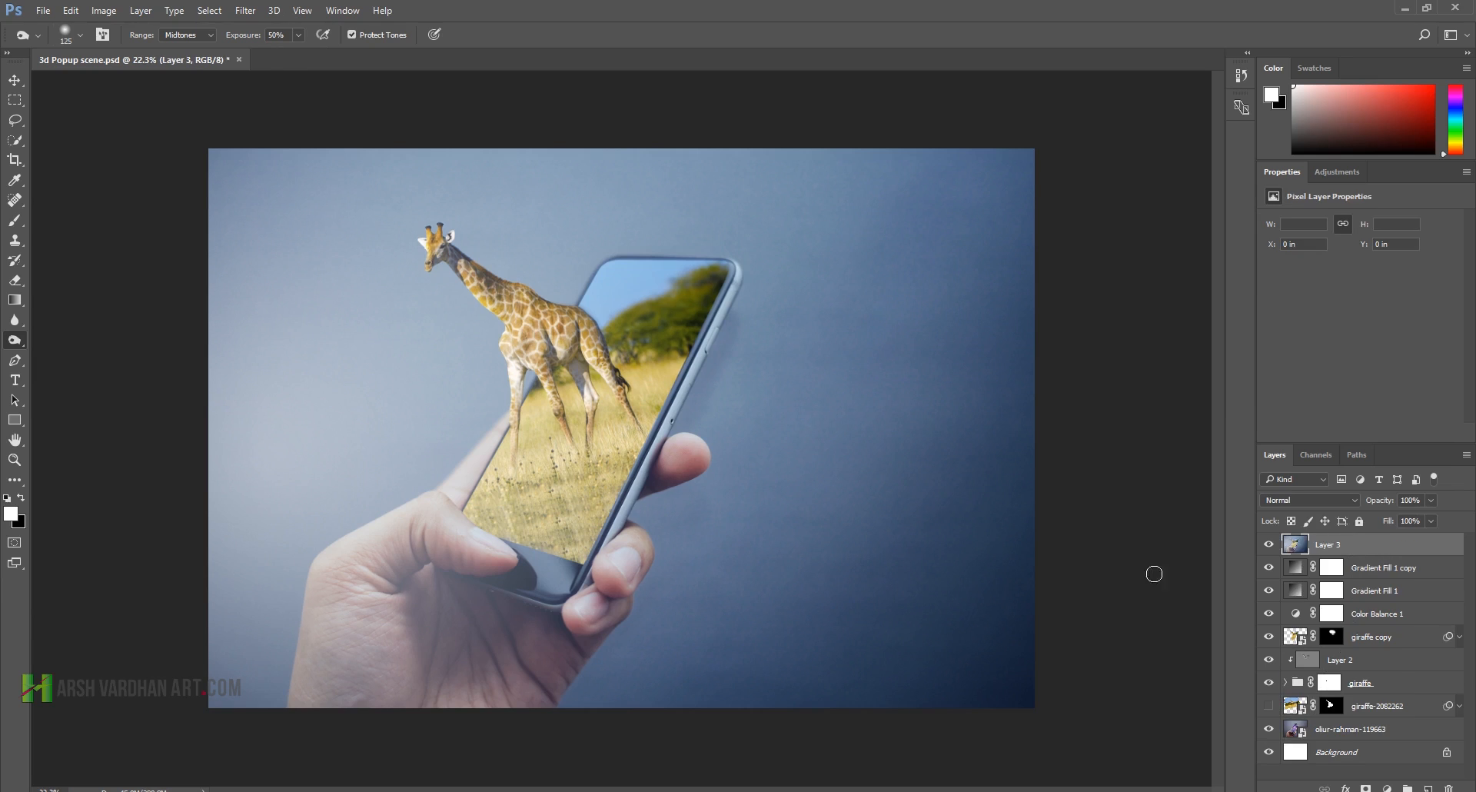
click(246, 10)
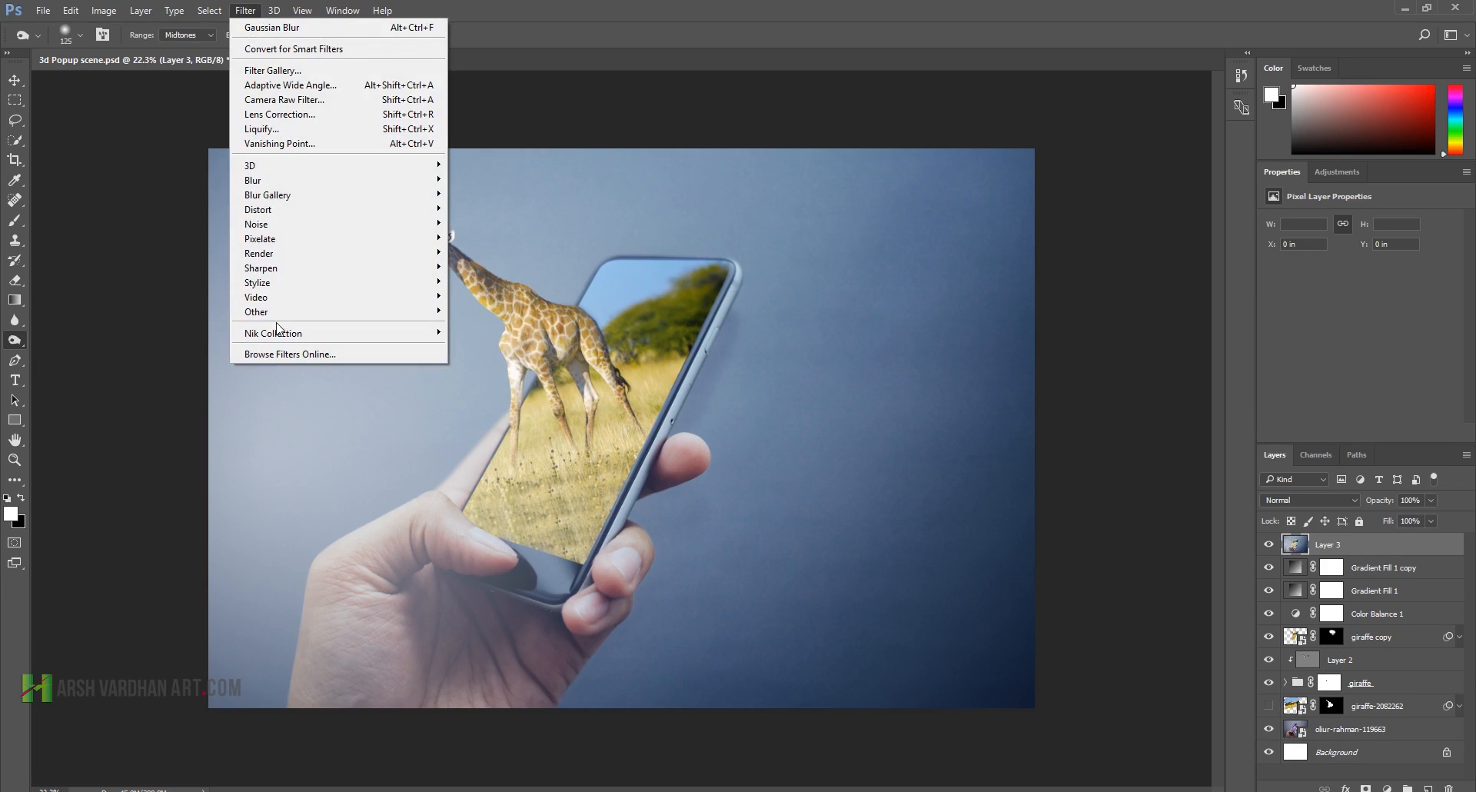
mouse_move(400, 333)
click(529, 348)
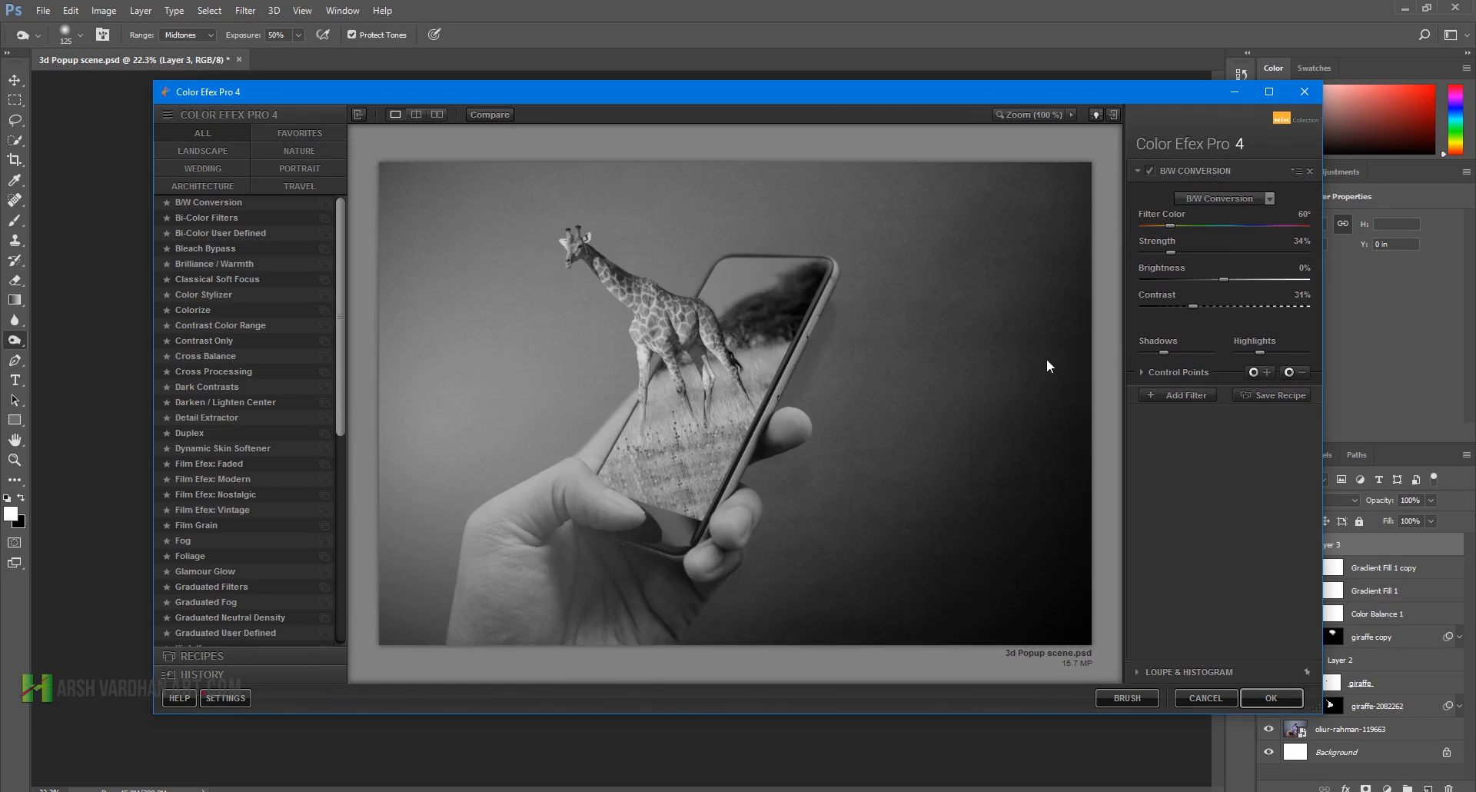
click(1269, 91)
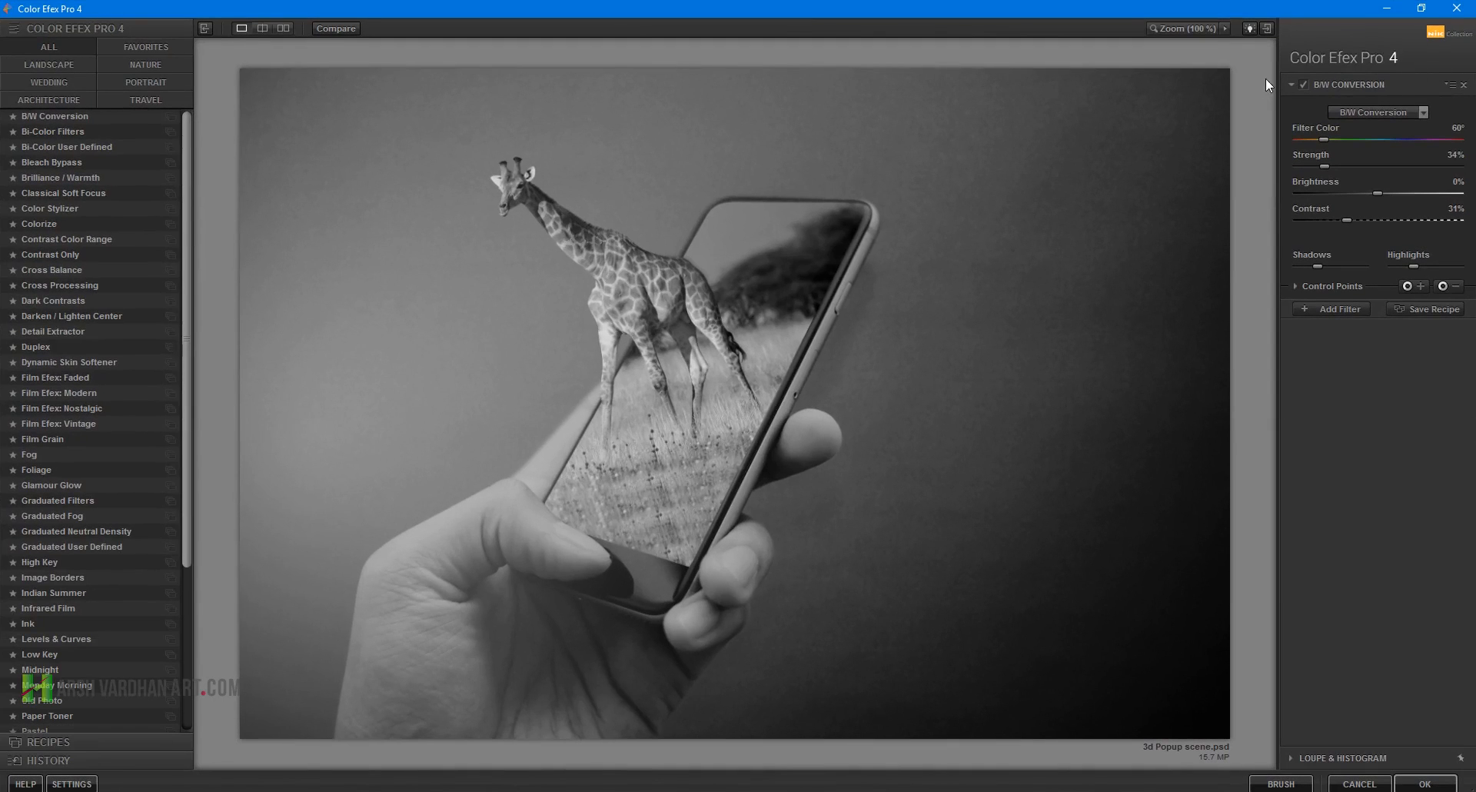
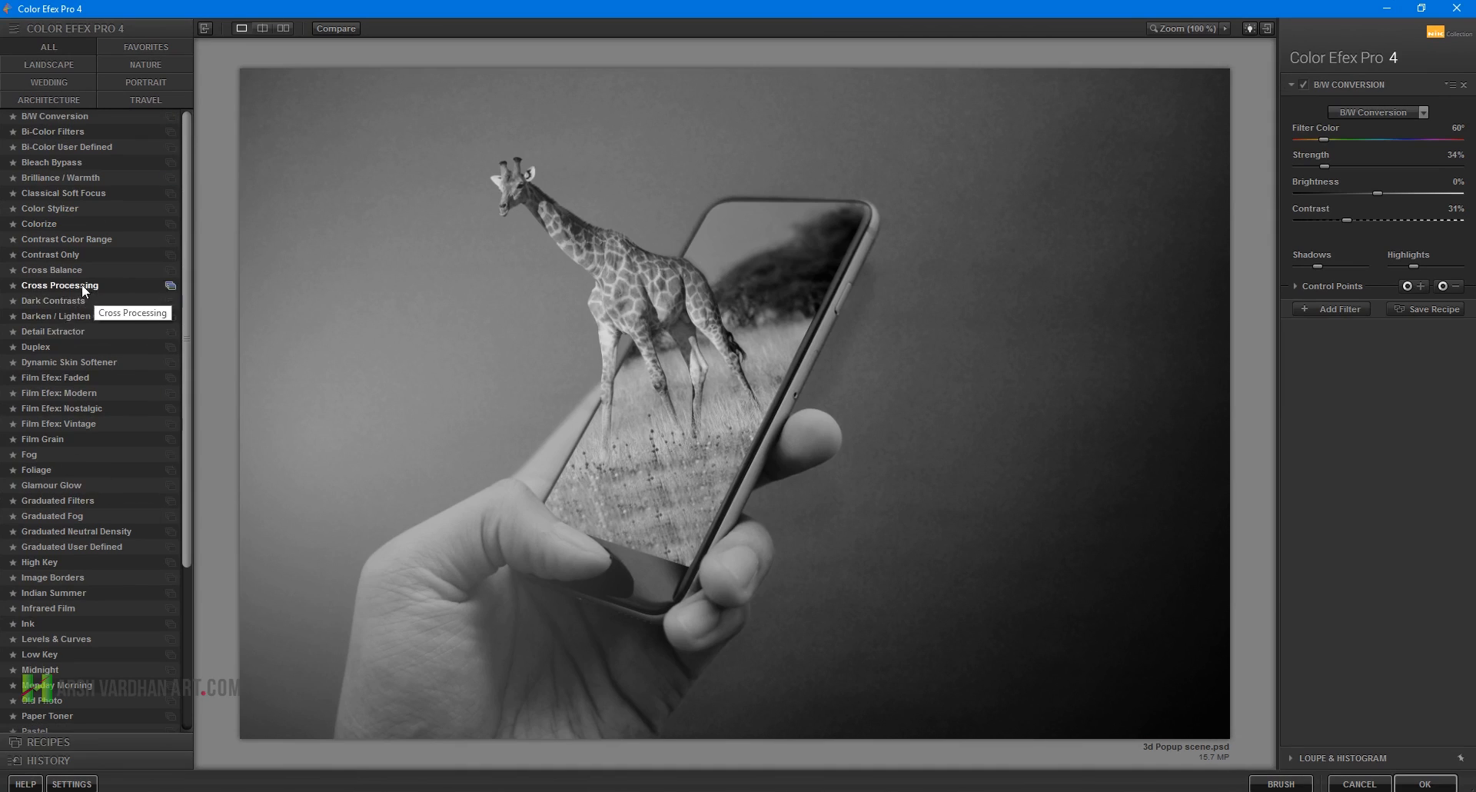
Step: Apply the Cross Processing filter with method Y02 and fine-tune its strength
click(60, 287)
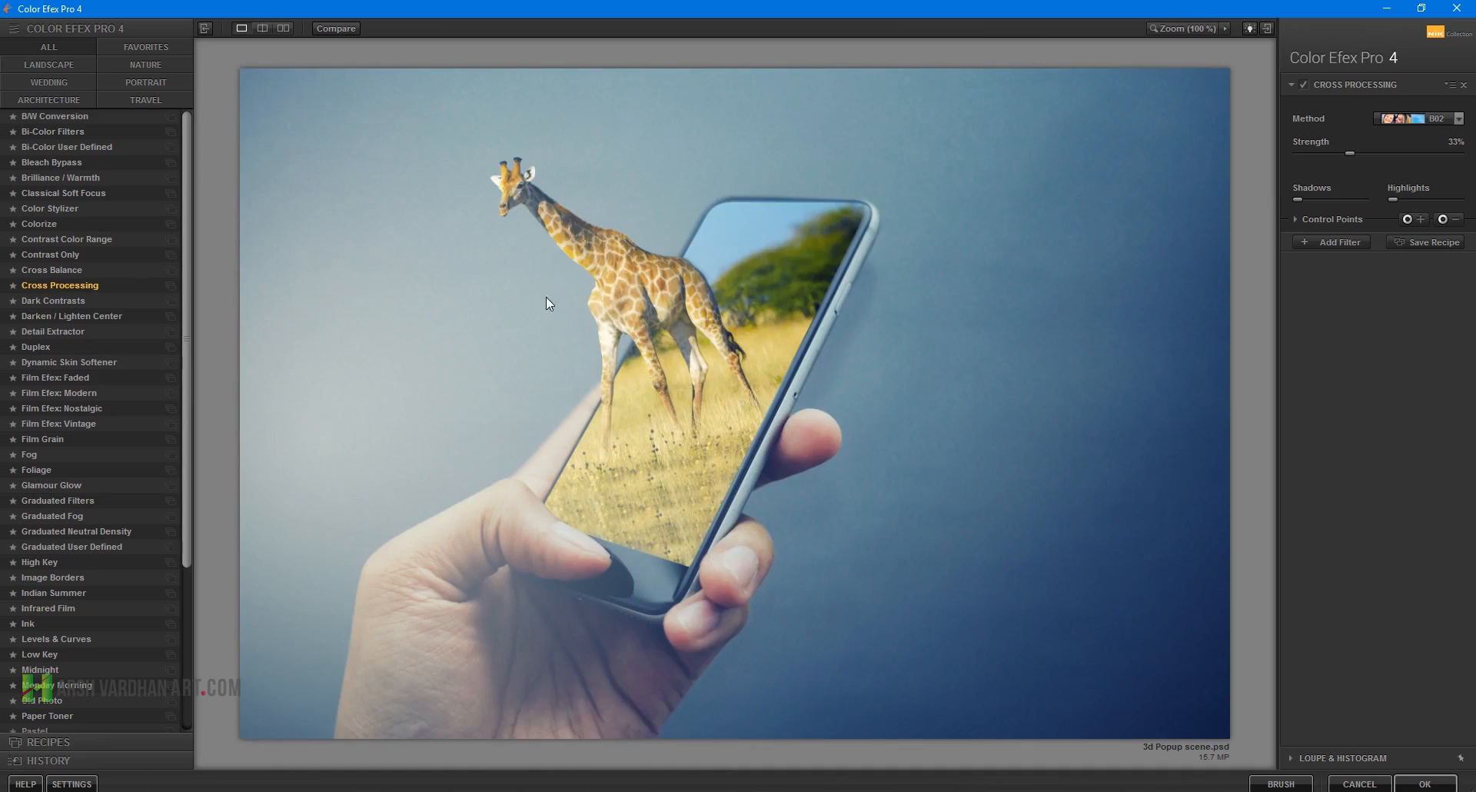
click(1458, 119)
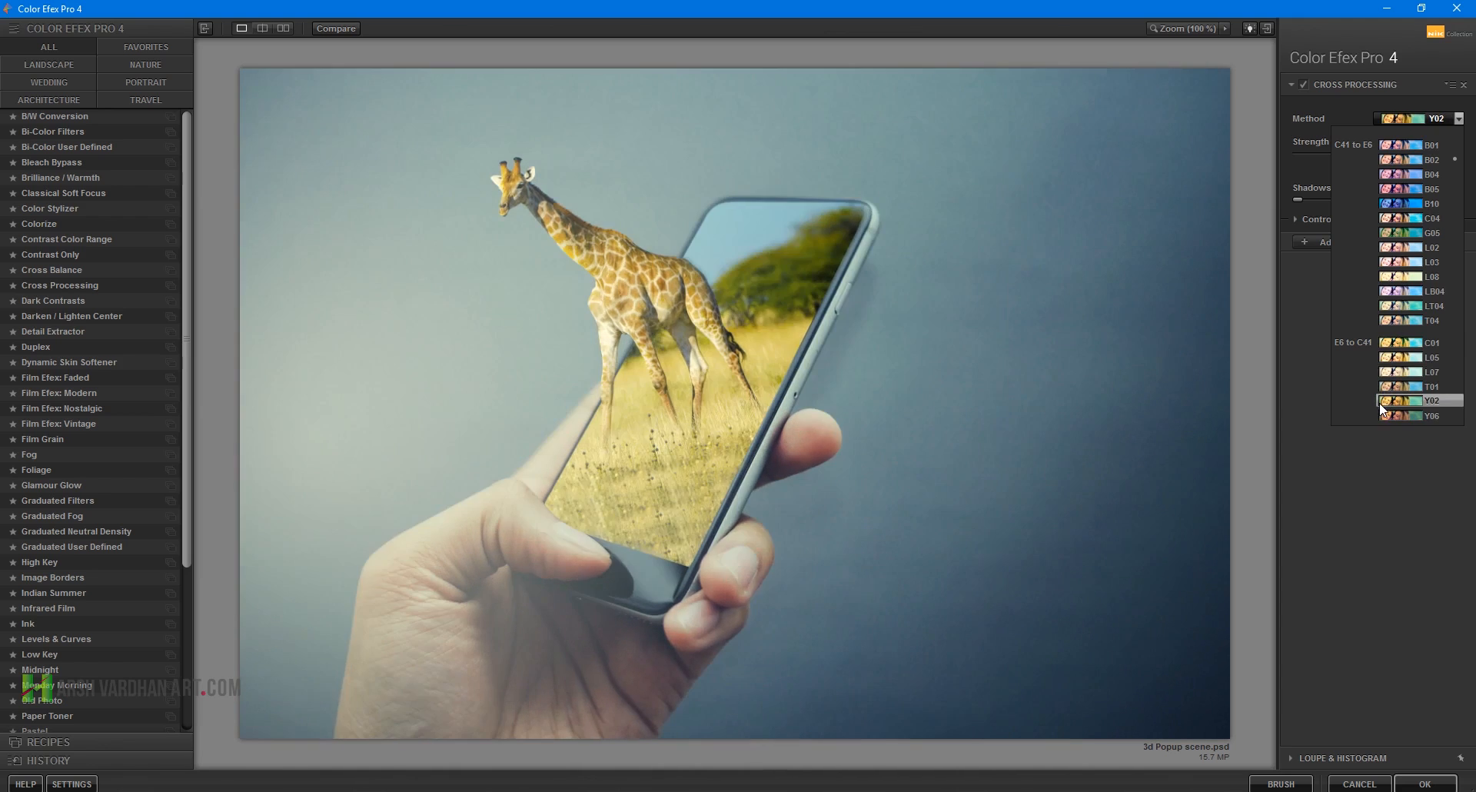
click(1383, 401)
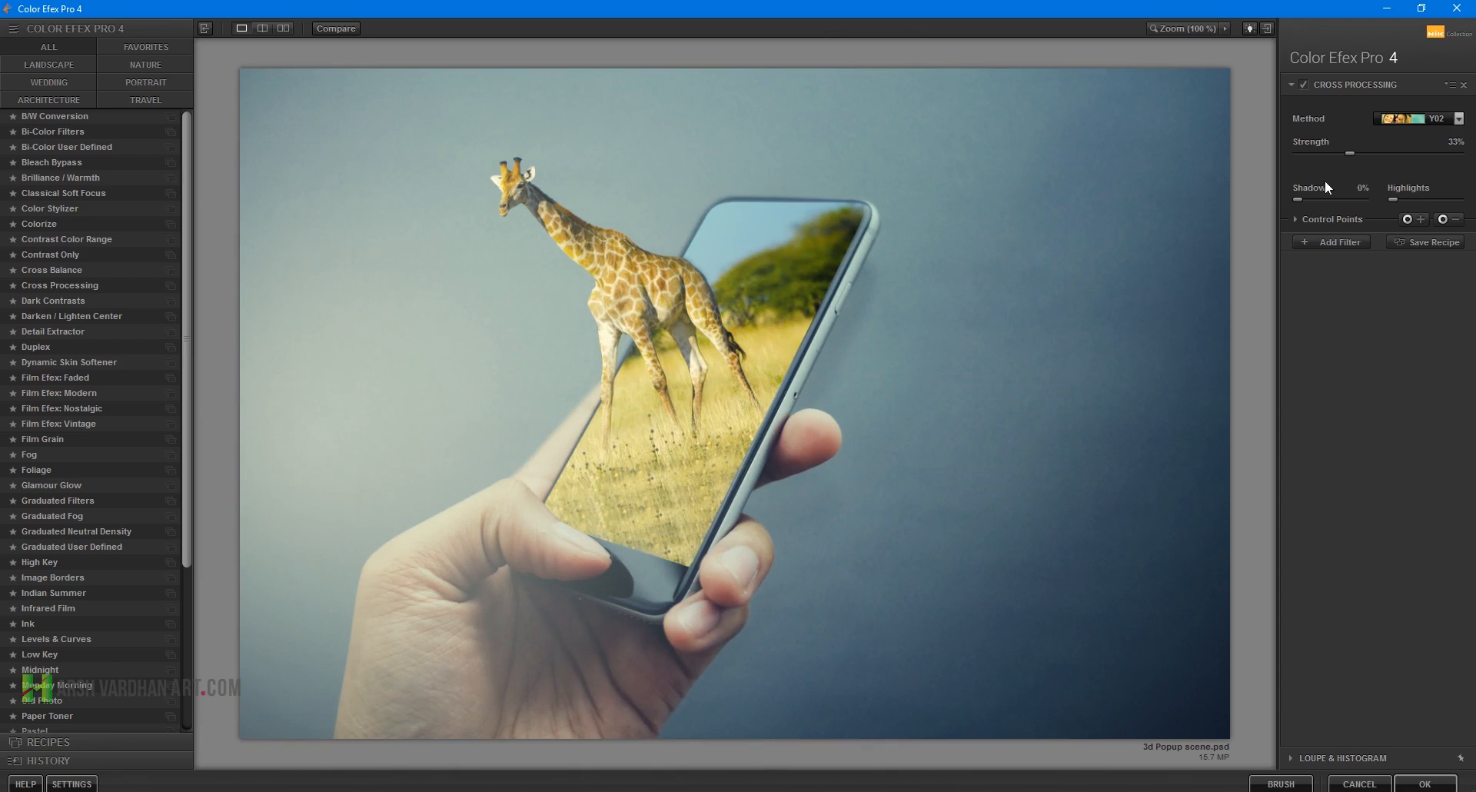
drag(1347, 153, 1338, 153)
drag(1366, 153, 1364, 156)
Step: Add a Vignette: Lens filter on top of Cross Processing and place its center just above the giraffe's neck
click(1327, 246)
drag(193, 460, 195, 657)
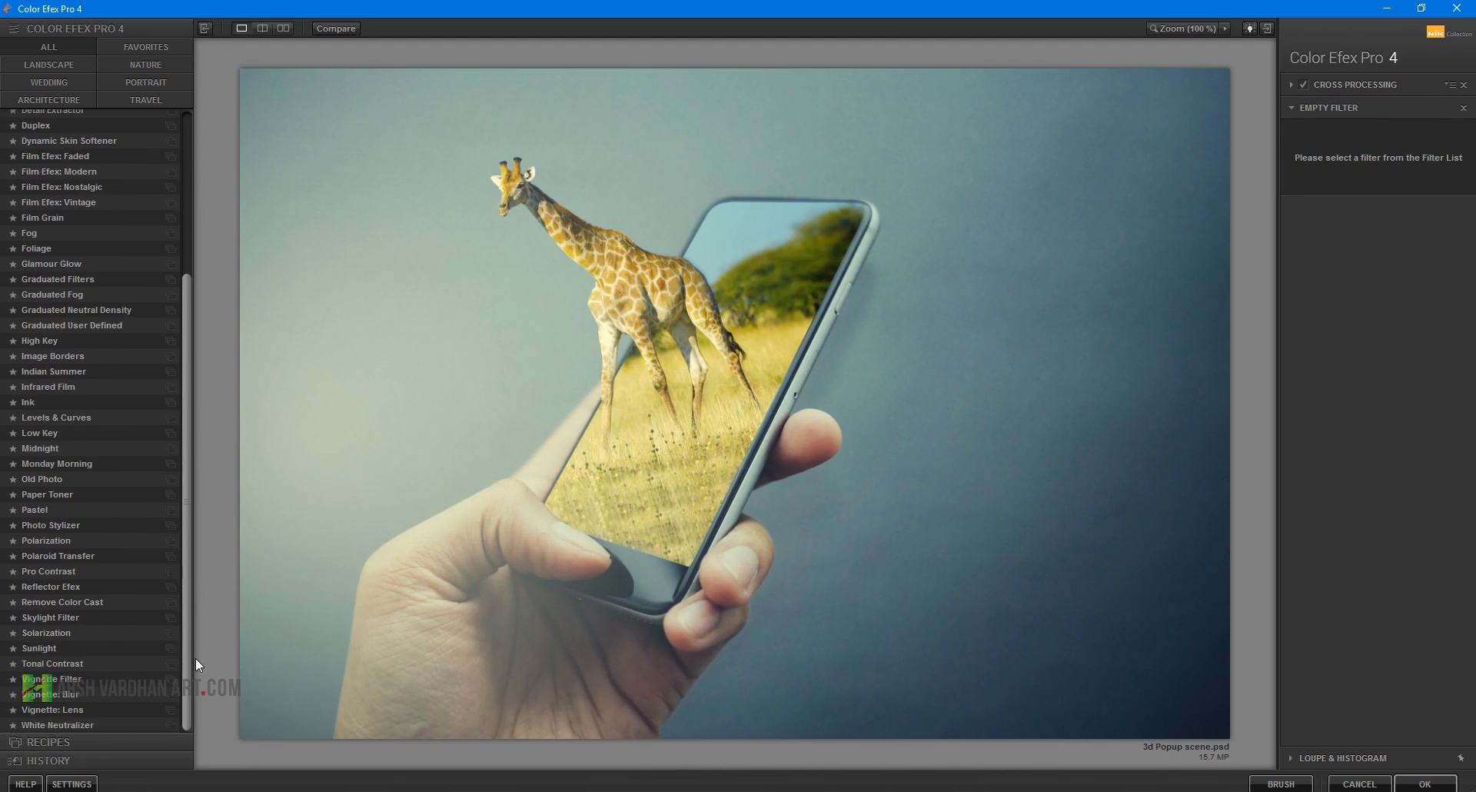
click(71, 709)
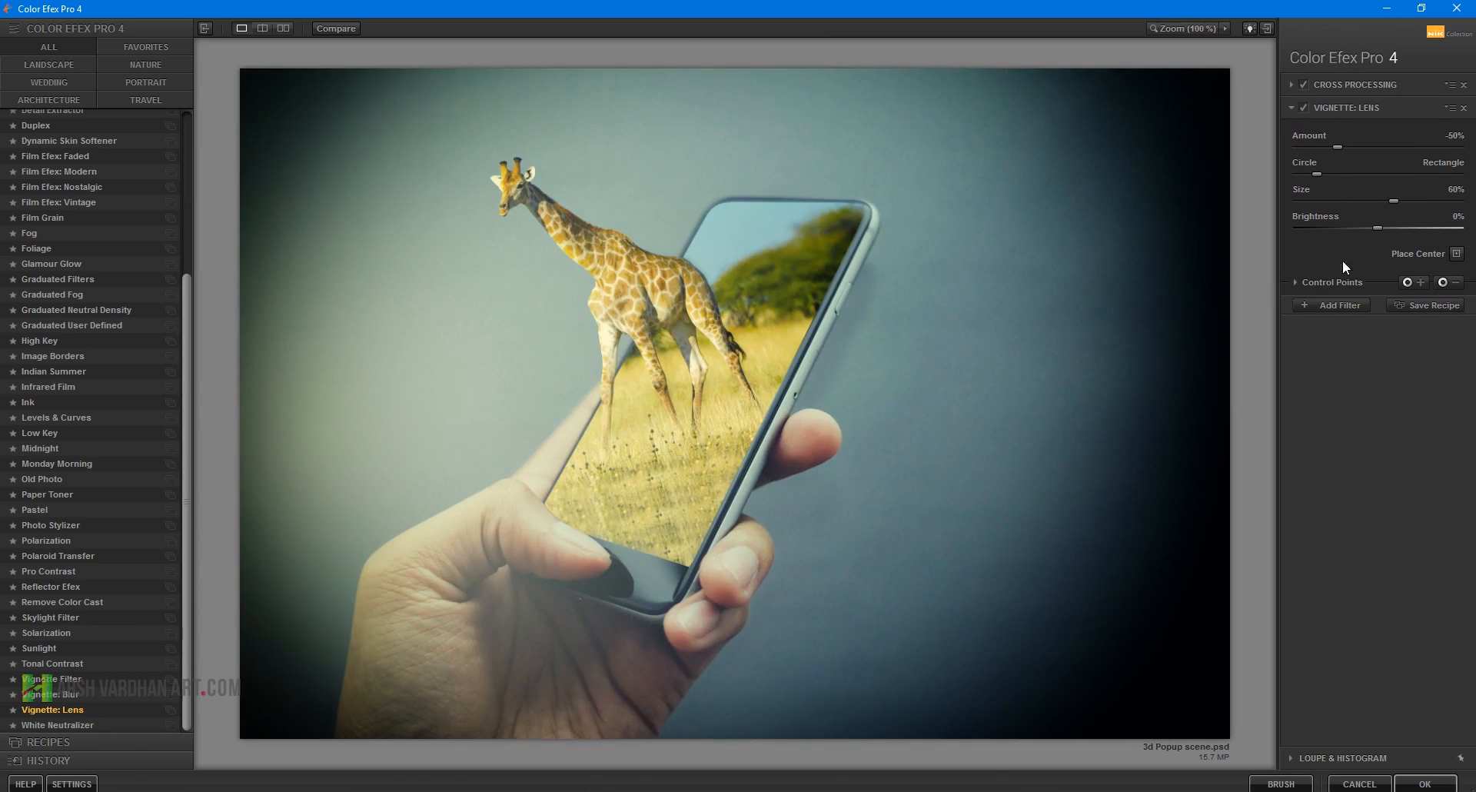
click(1457, 254)
click(1457, 254)
click(569, 238)
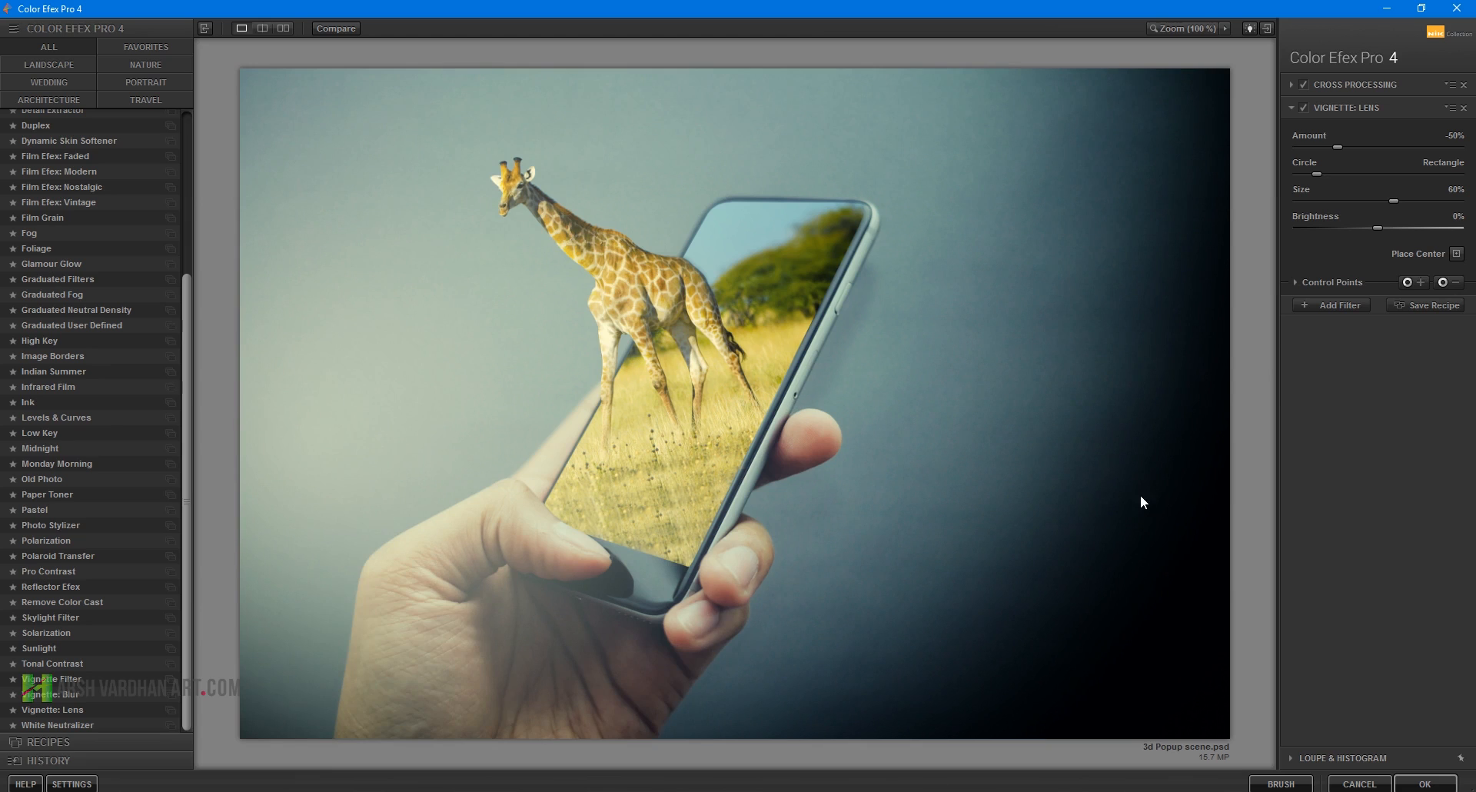
Step: Weaken the vignette to about -12% with a fully circular shape, compare with the original, and apply the filters
drag(1342, 145, 1373, 144)
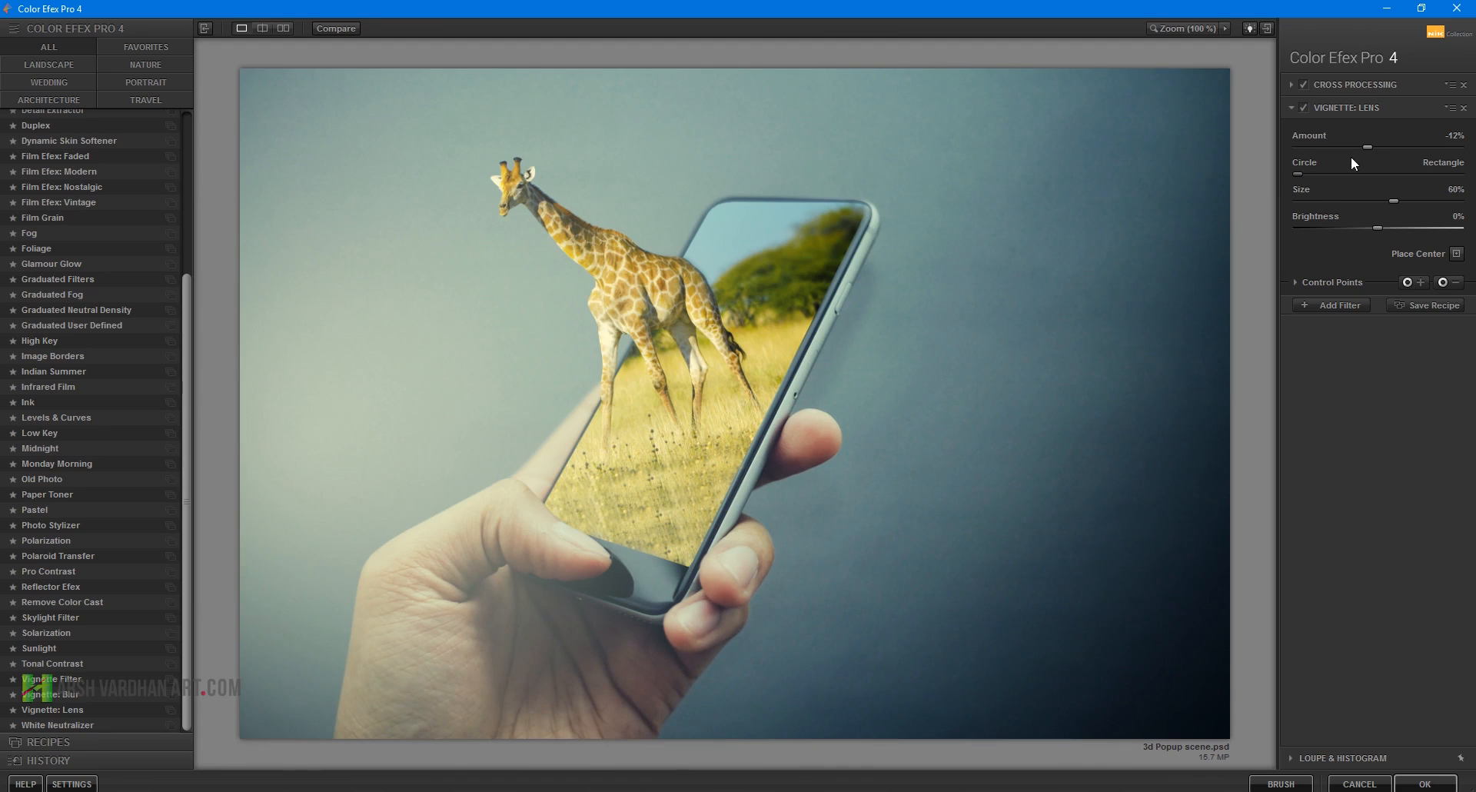
drag(1369, 146, 1370, 148)
click(339, 35)
click(336, 29)
click(337, 30)
click(1436, 780)
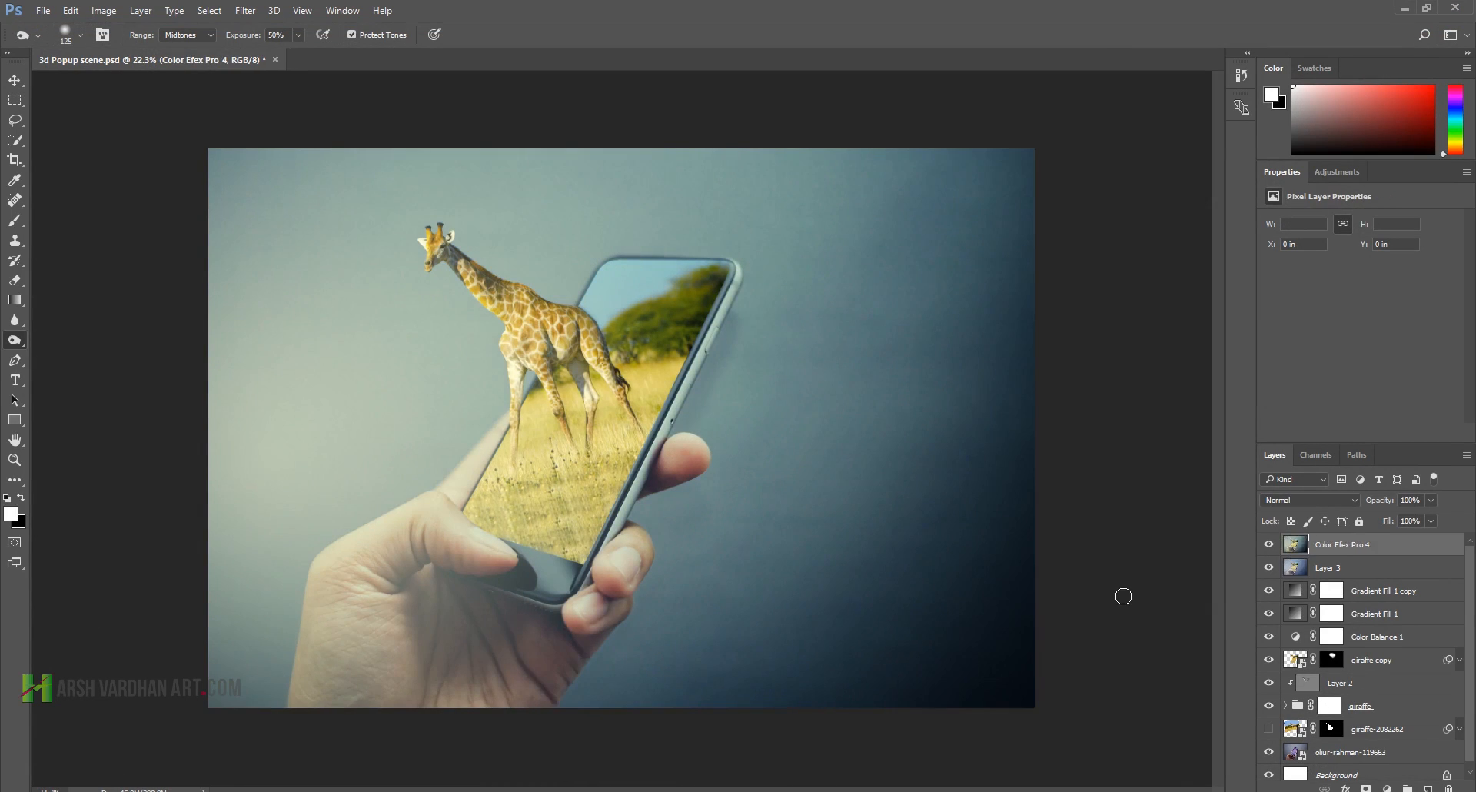
Step: Duplicate the Color Efex Pro 4 layer and set the copy's blend mode to Linear Light
drag(723, 461, 756, 500)
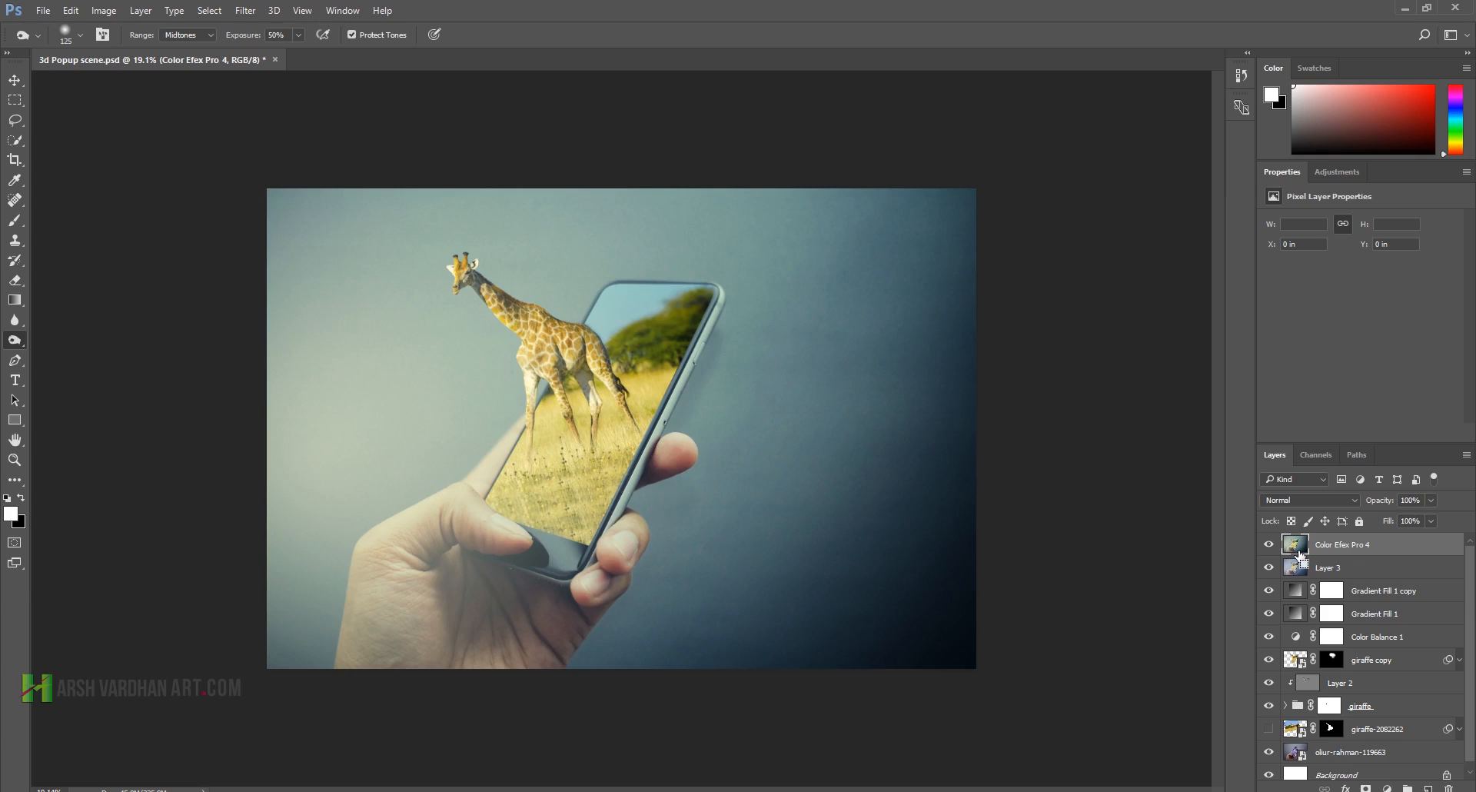
drag(1298, 551, 1299, 552)
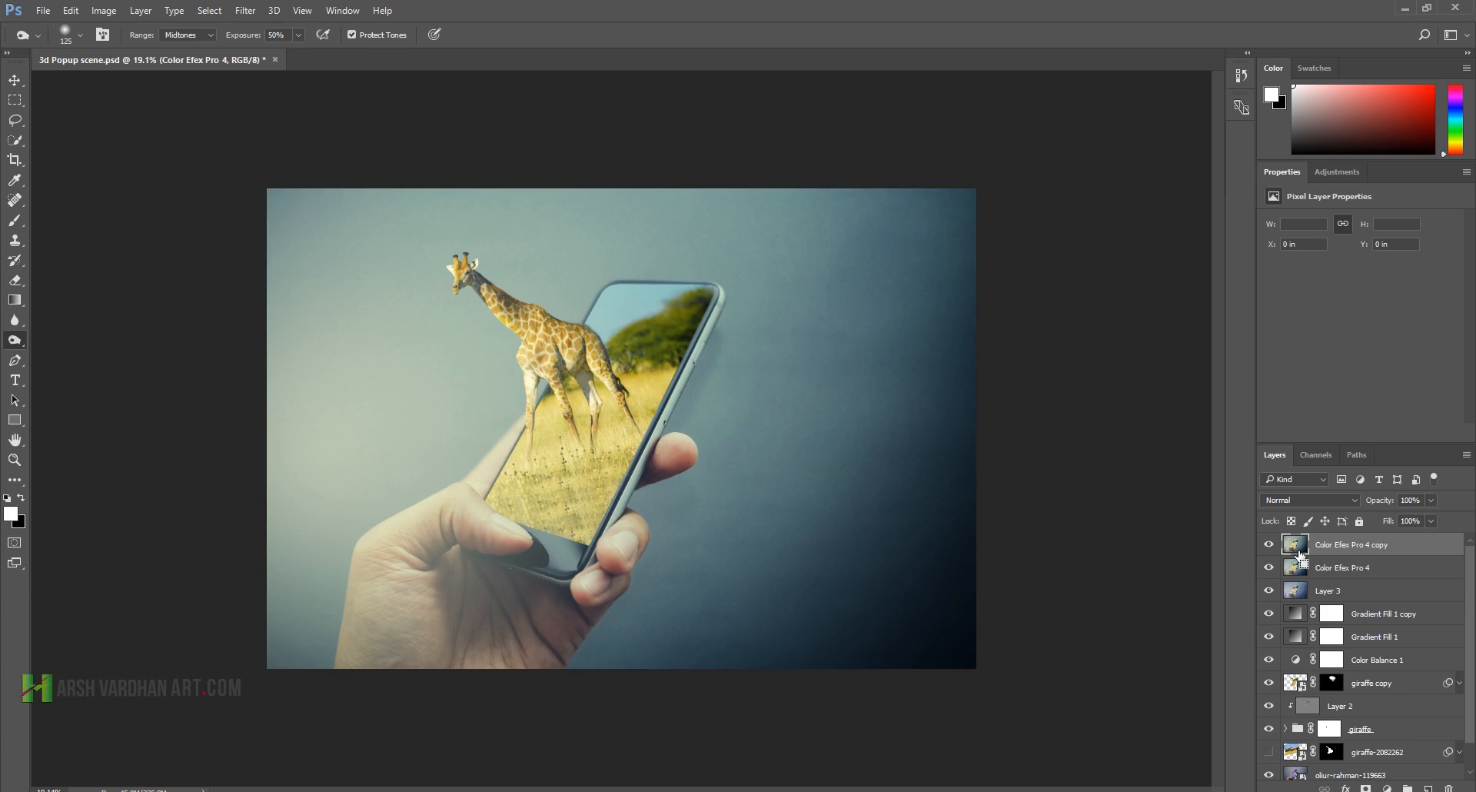
click(1316, 500)
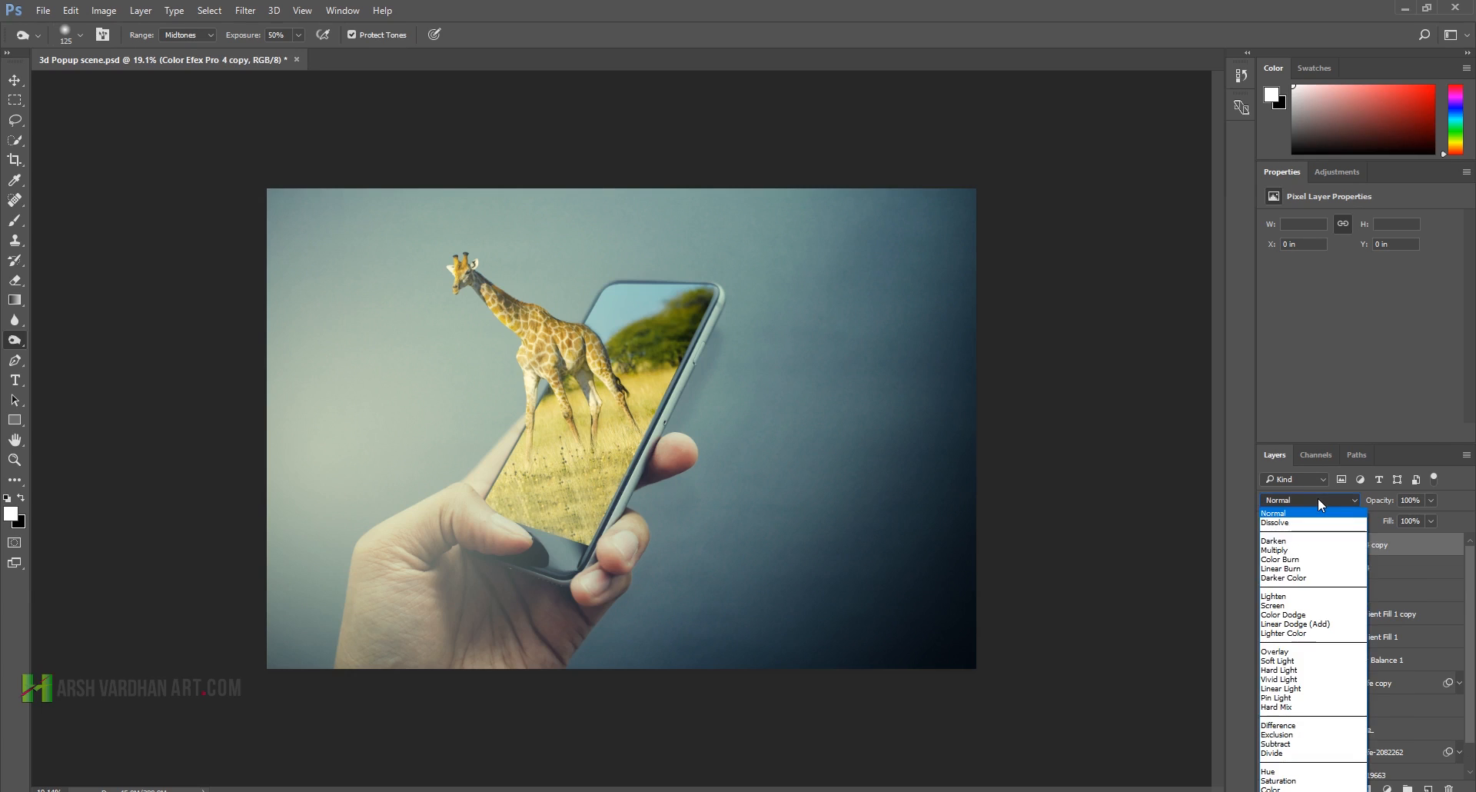
click(1286, 688)
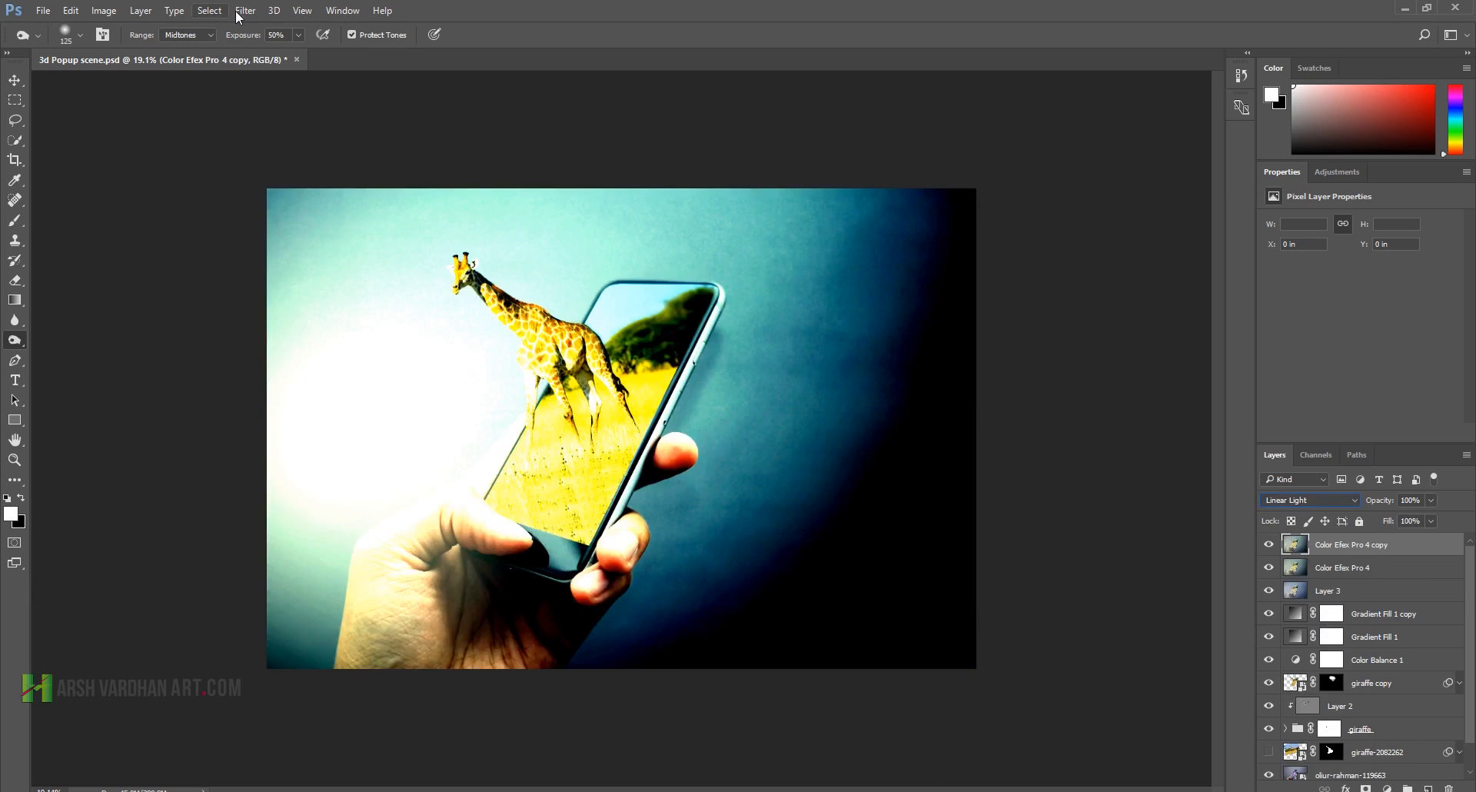
Step: Apply a High Pass filter with a radius of 1.6 pixels to the duplicated layer
click(245, 10)
mouse_move(415, 311)
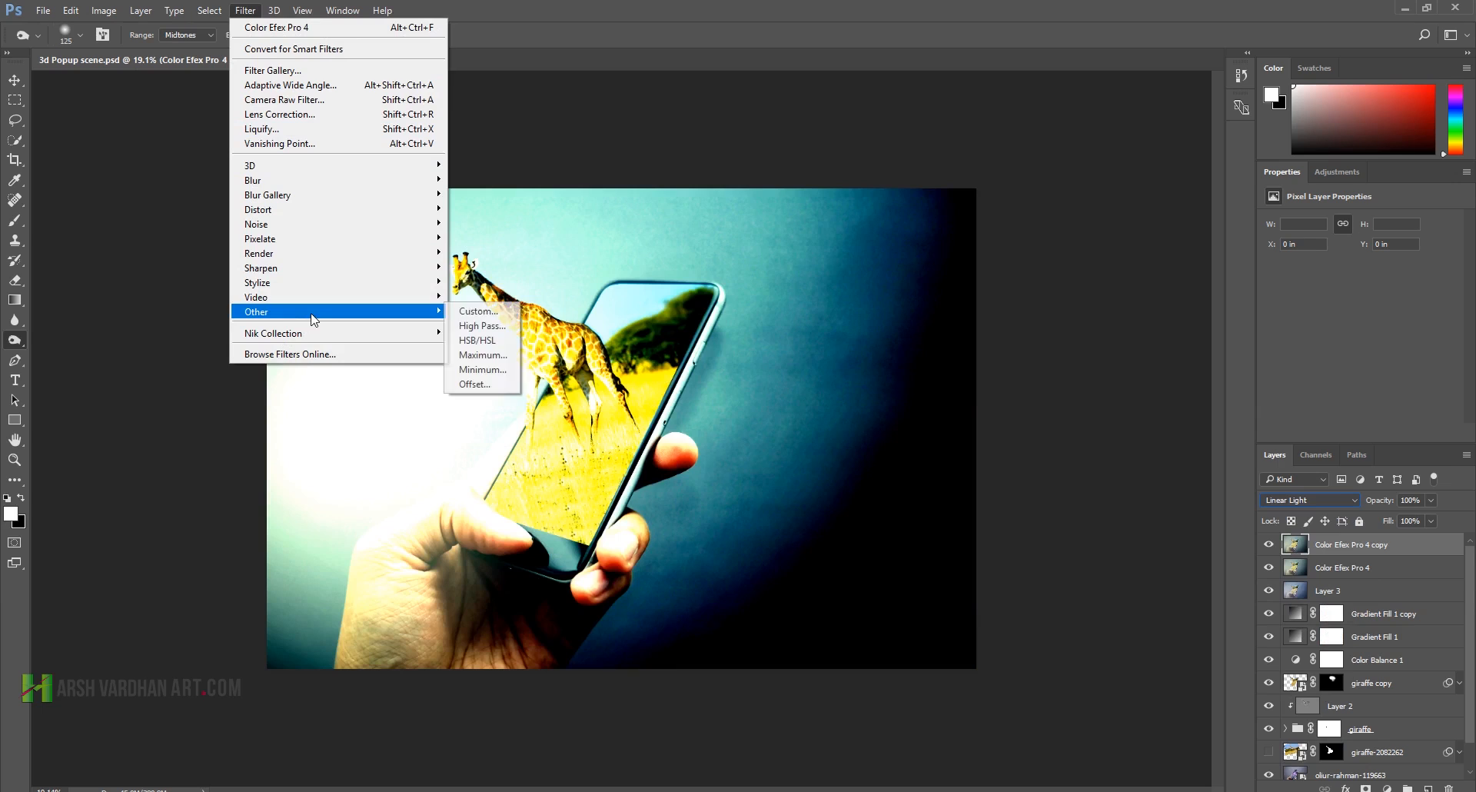
click(510, 325)
drag(647, 422, 644, 422)
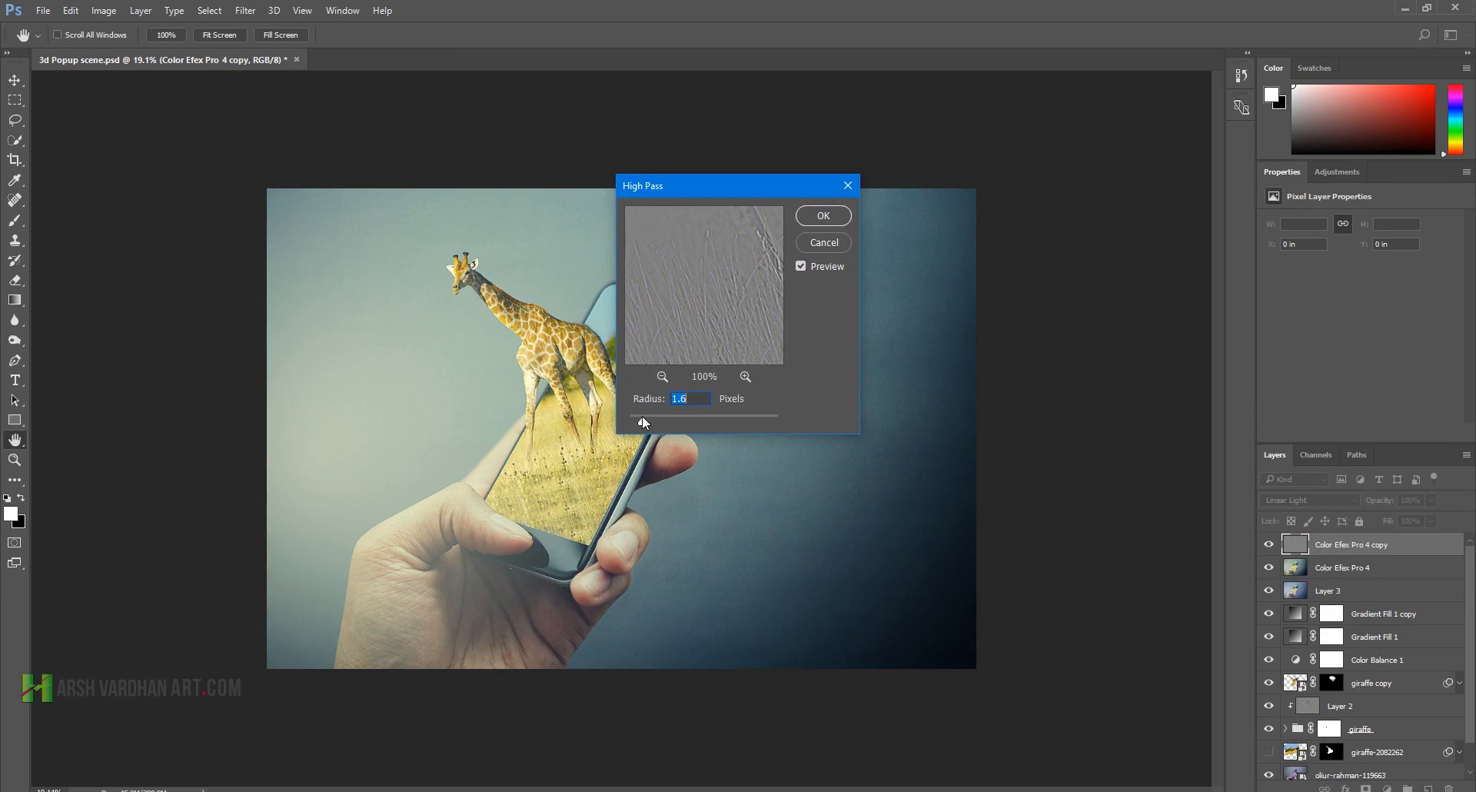
click(821, 219)
Step: Lower the high-pass layer's opacity to 60% and compare the giraffe's sharpness with and without it
drag(494, 304, 596, 365)
drag(869, 542, 776, 394)
drag(951, 484, 926, 482)
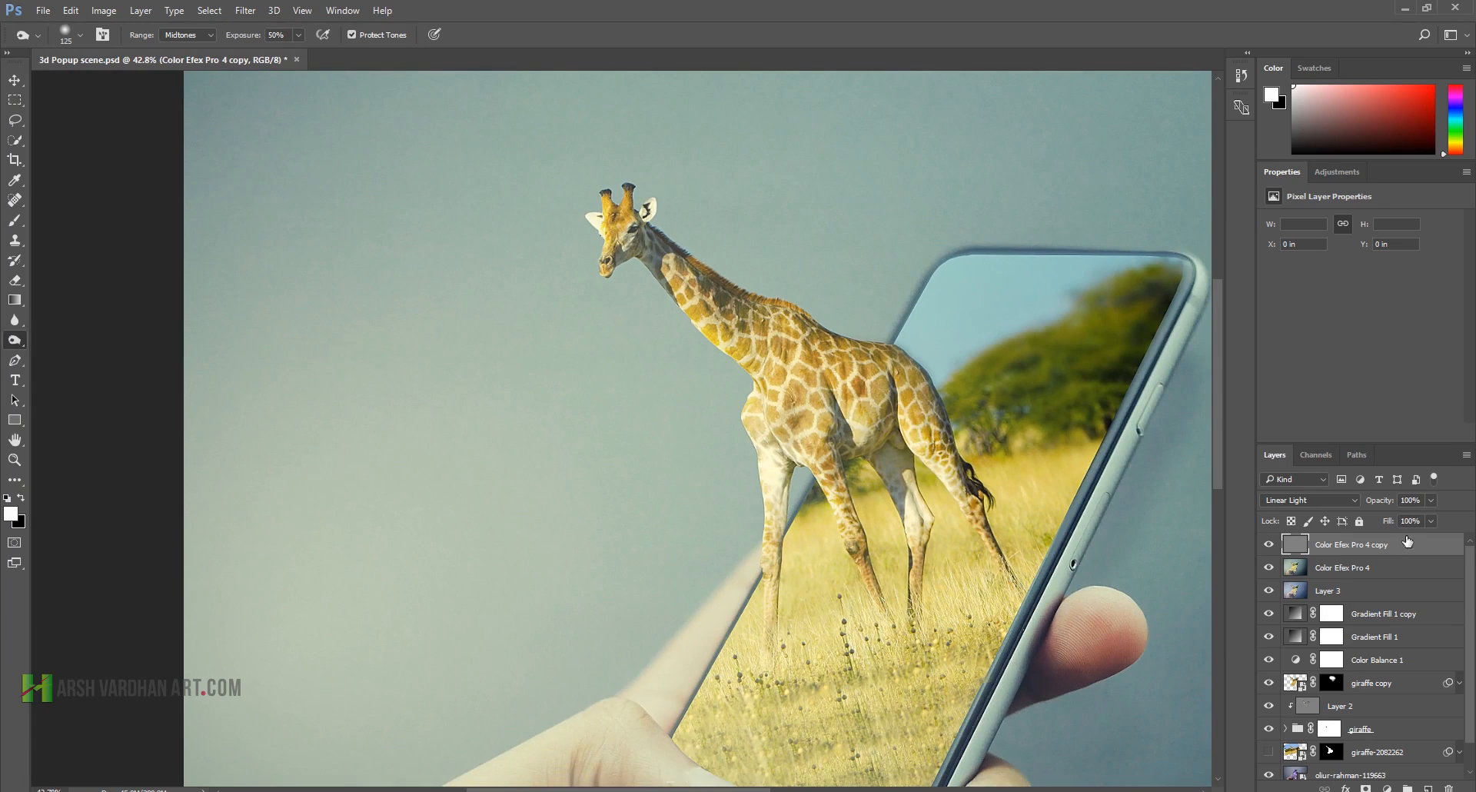
click(1432, 501)
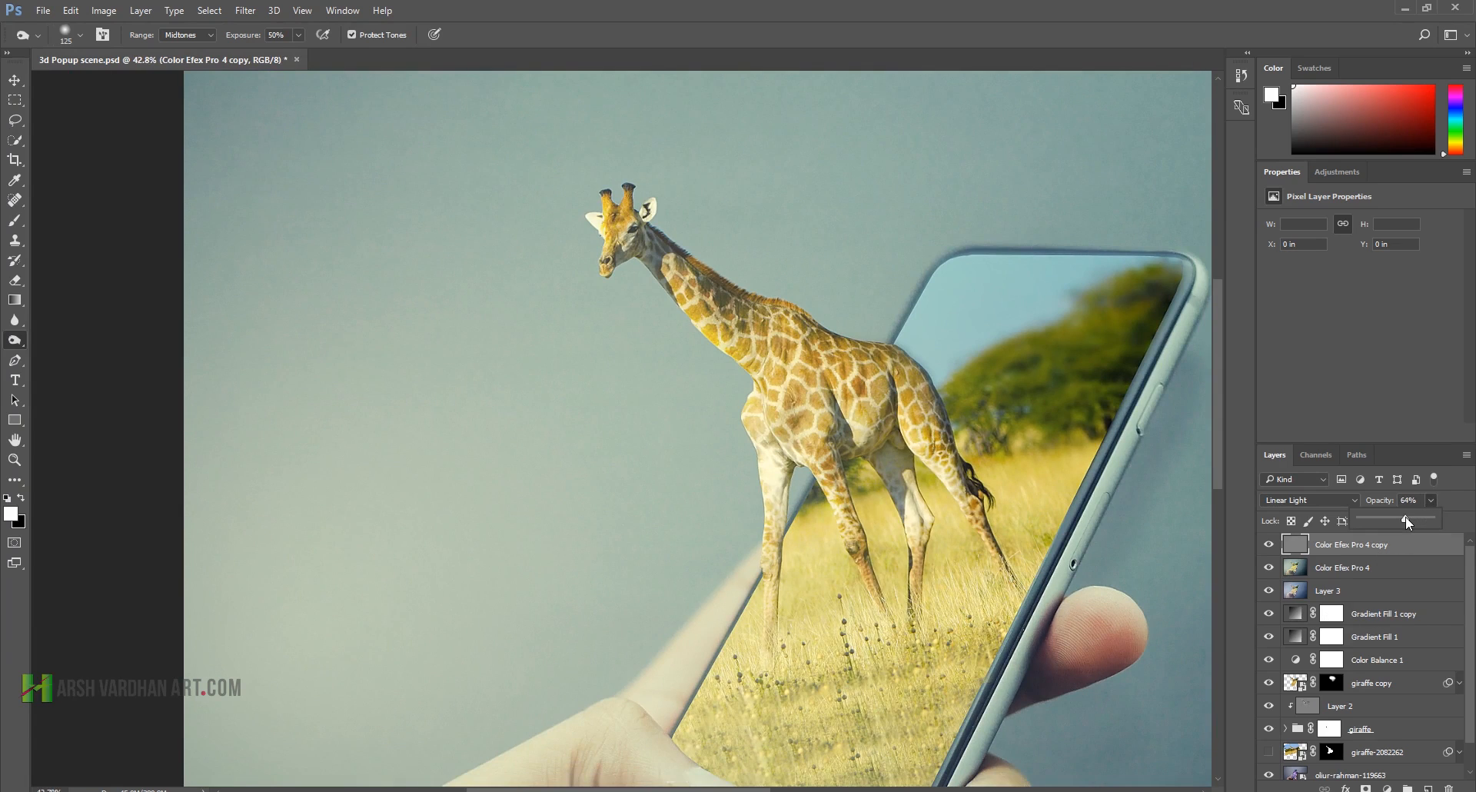
click(1278, 551)
click(1268, 544)
click(1269, 545)
Step: Inspect the sharpened giraffe and phone up close, and save the document
drag(599, 267, 677, 326)
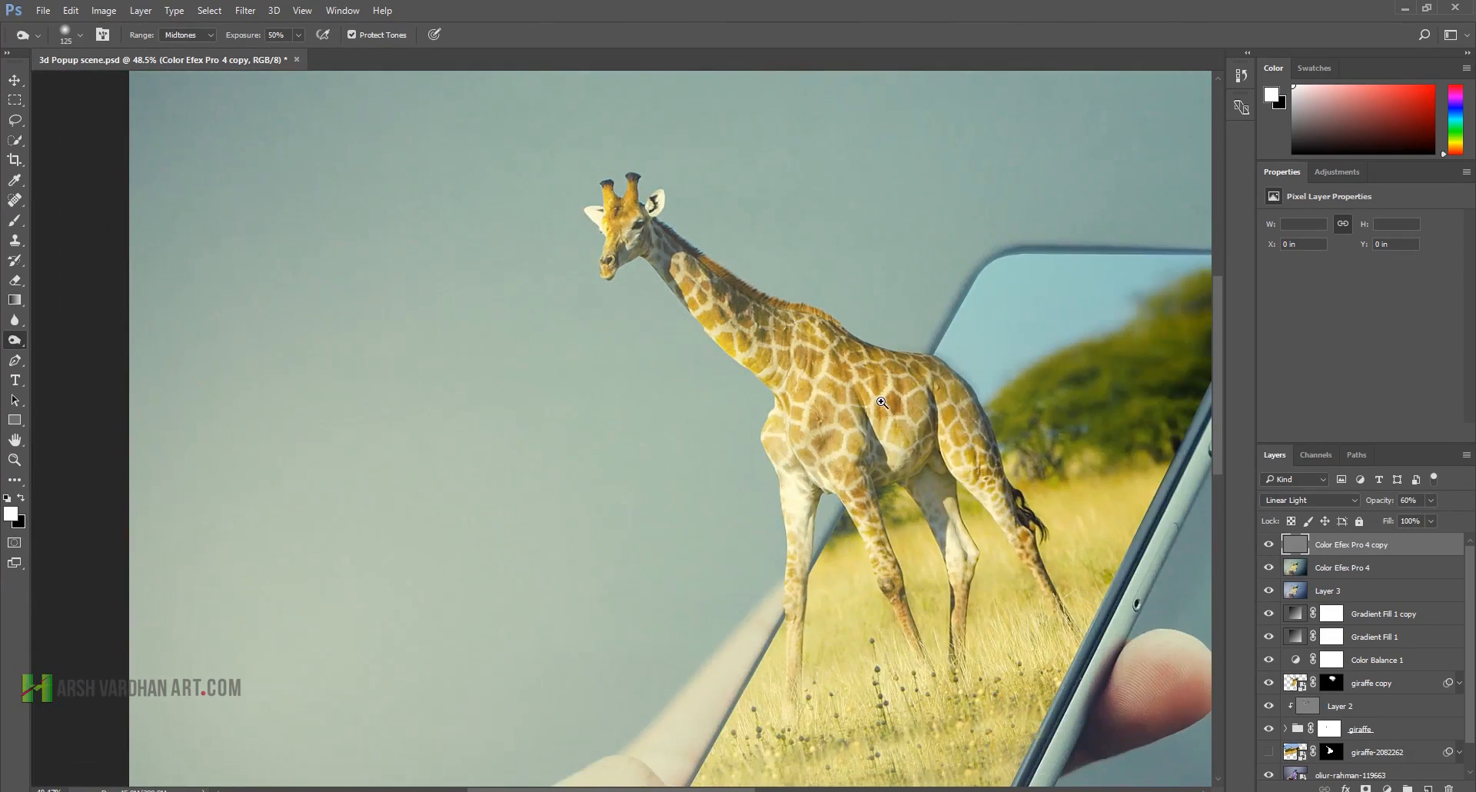
drag(882, 402, 869, 497)
drag(629, 415, 641, 422)
key(ctrl+s)
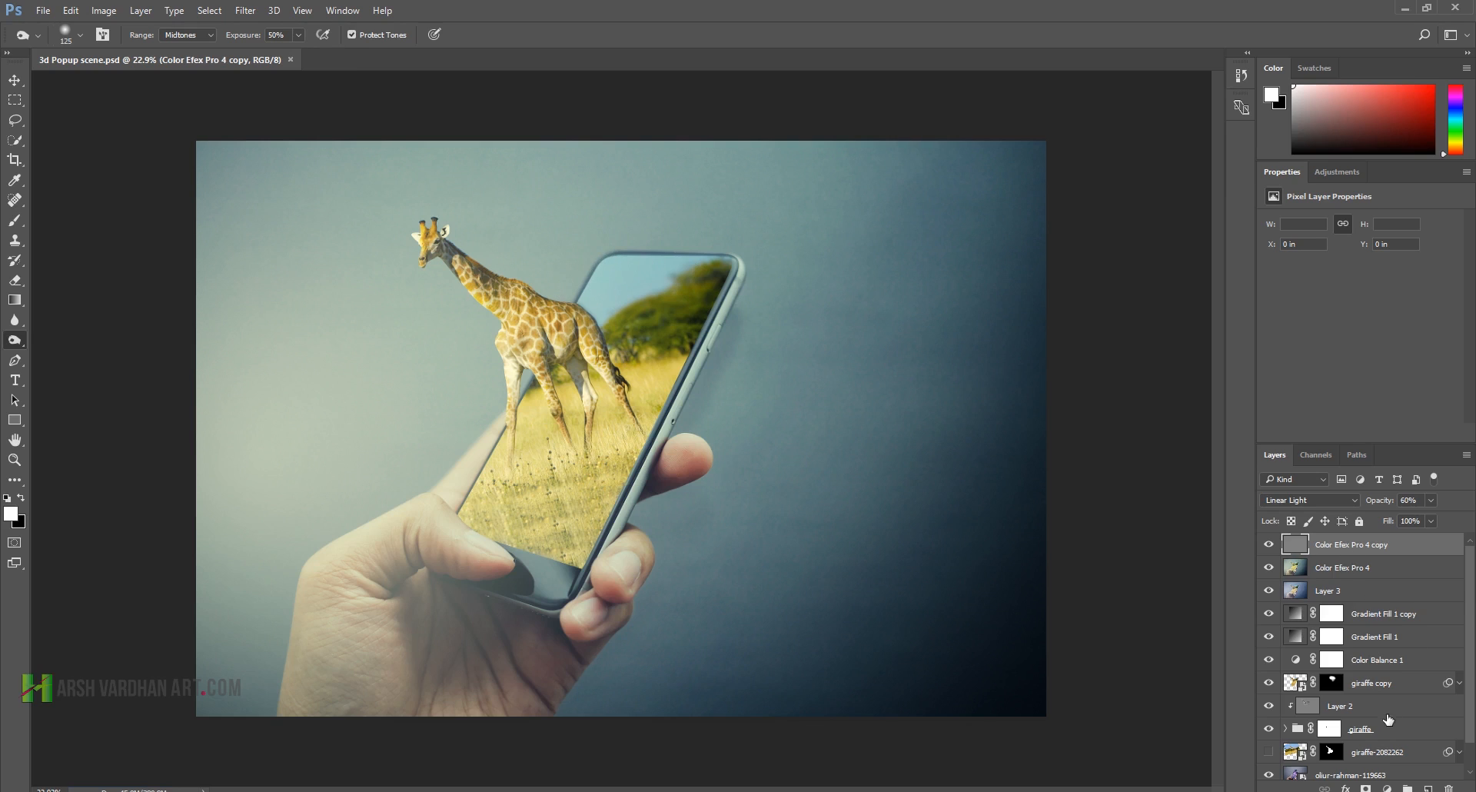
Step: Add an empty layer at the top of the stack and set the Blur tool to sample all layers
click(1427, 787)
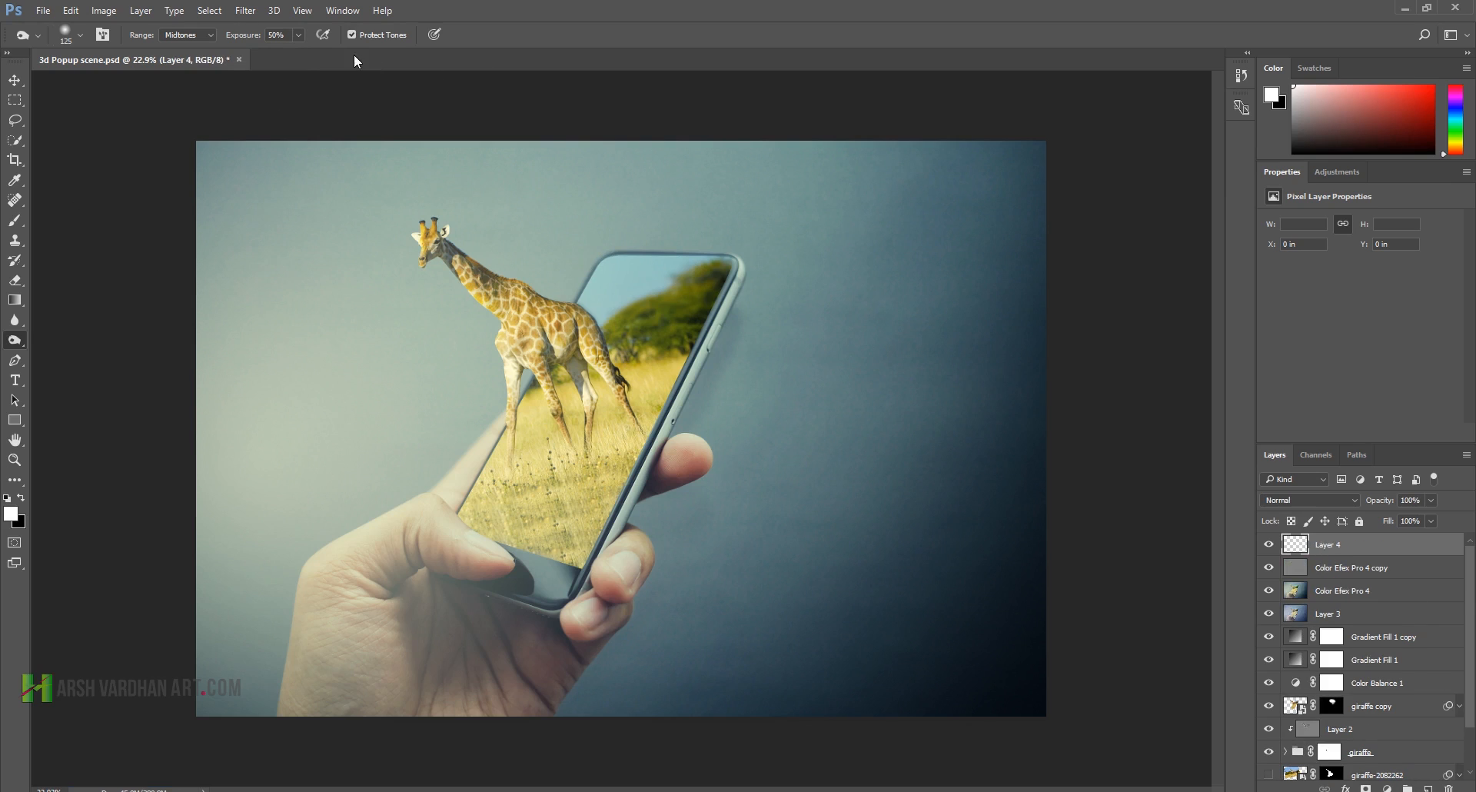
drag(18, 323, 77, 319)
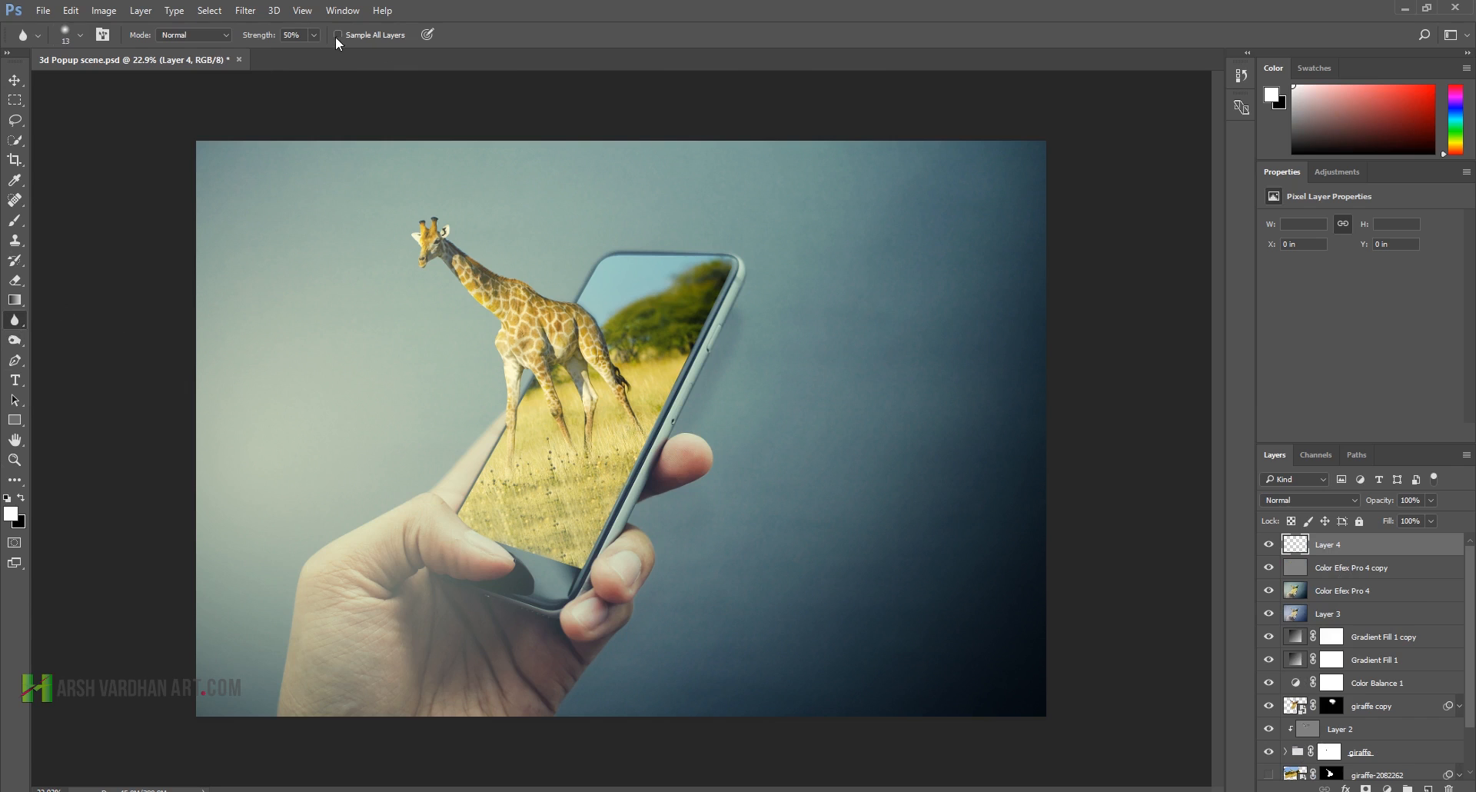
scroll(599, 265, up, 5)
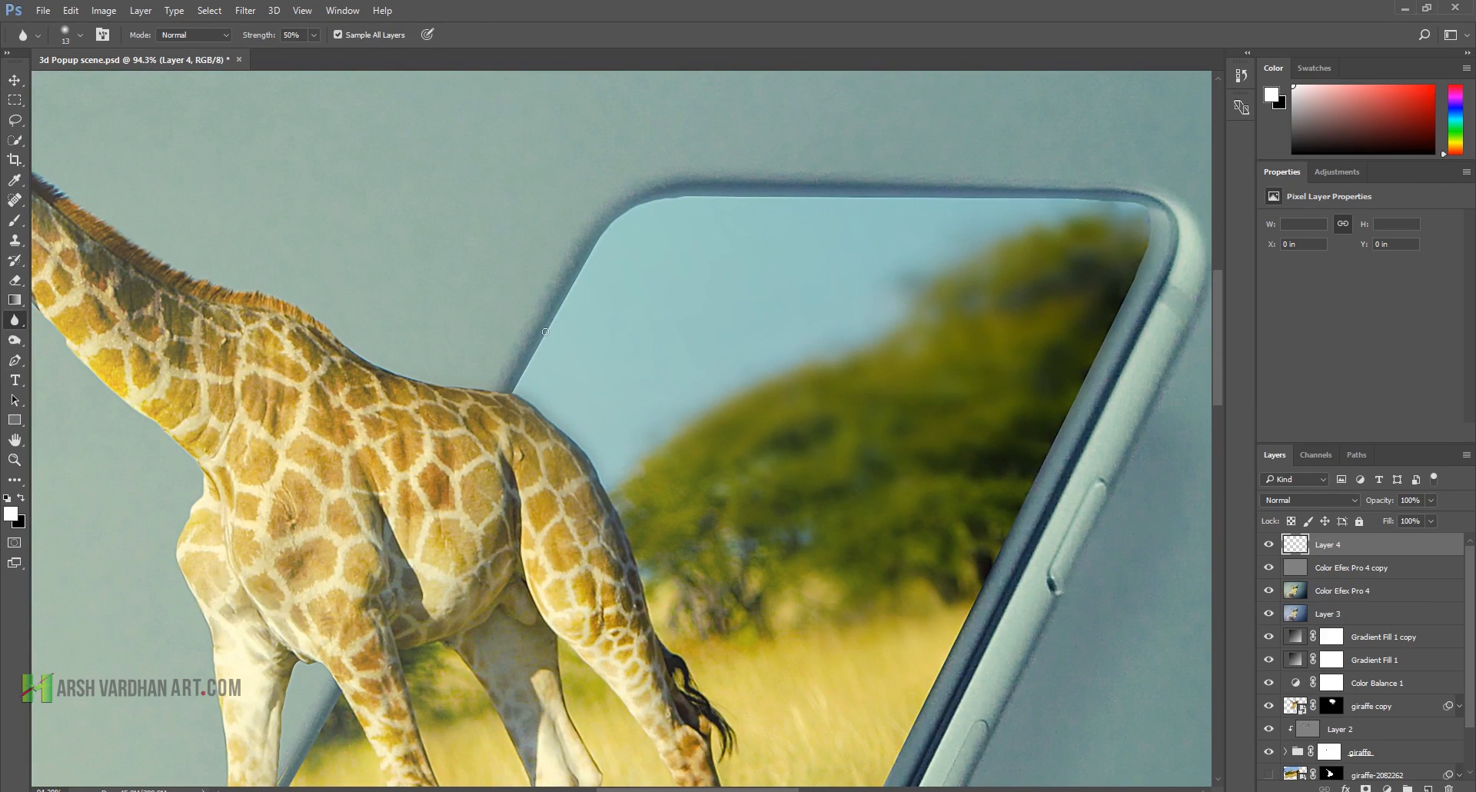
Step: Blur the phone's upper edge and the upper part of its long side edge with an enlarged brush on the empty layer
key(bracketright)
key(bracketright)
key(bracketright)
key(bracketright)
key(bracketright)
key(bracketright)
key(bracketright)
key(bracketright)
mouse_move(630, 208)
mouse_down()
mouse_move(542, 307)
mouse_move(523, 367)
mouse_move(563, 358)
mouse_move(626, 231)
mouse_move(692, 188)
mouse_move(1061, 223)
mouse_move(1012, 171)
mouse_move(762, 171)
mouse_move(612, 191)
mouse_up()
mouse_move(1122, 189)
mouse_down()
mouse_move(1155, 314)
mouse_move(1145, 244)
mouse_move(1047, 459)
mouse_move(1092, 413)
mouse_move(998, 515)
mouse_up()
Step: Enlarge the blur brush to 125 px and soften the phone's outer frame around its upper corners and side
key(bracketright)
key(bracketright)
key(bracketright)
key(bracketright)
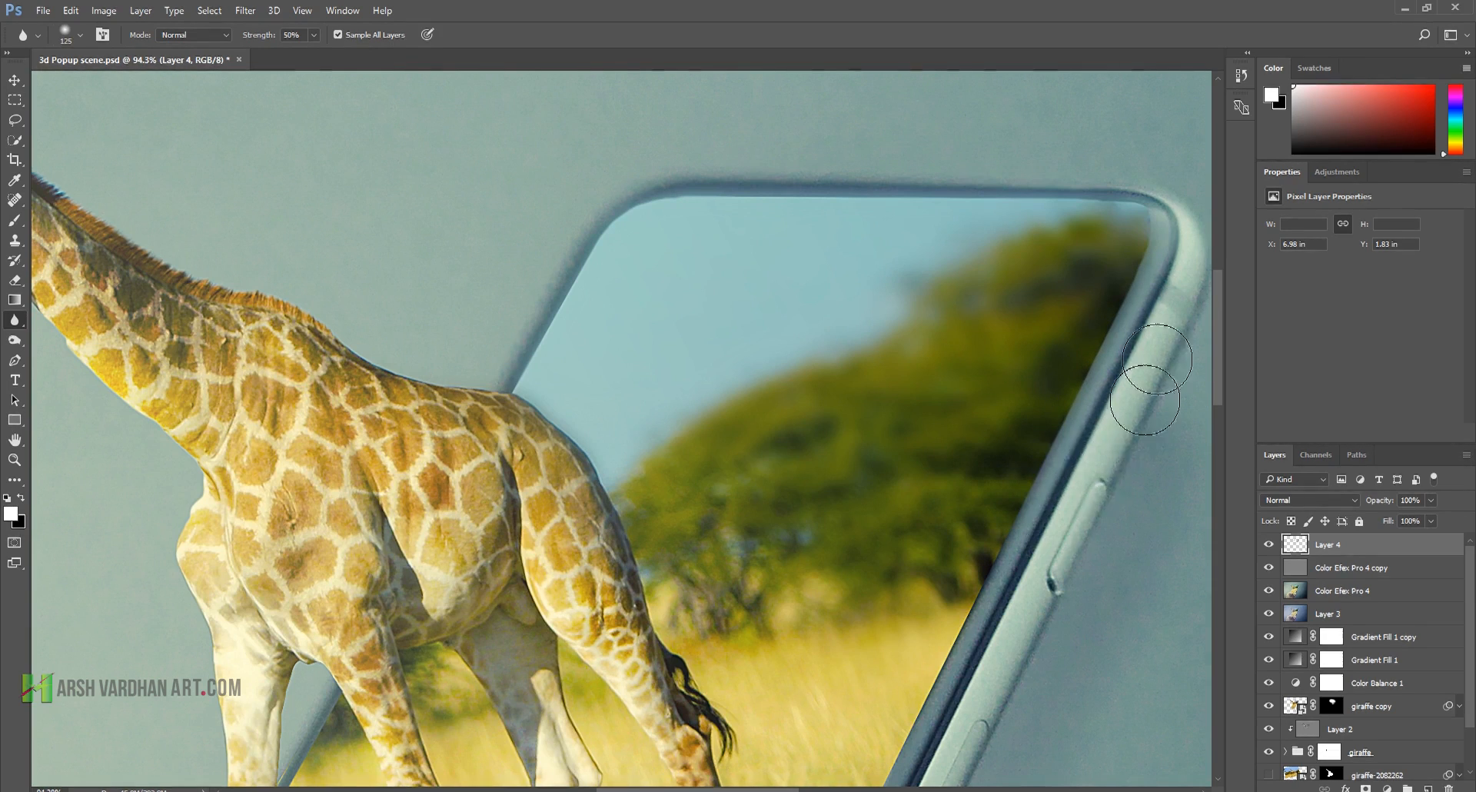
mouse_move(1178, 211)
mouse_down()
mouse_move(1057, 168)
mouse_move(1118, 171)
mouse_move(781, 203)
mouse_move(553, 307)
mouse_move(553, 337)
mouse_move(524, 353)
mouse_up()
mouse_move(853, 402)
mouse_down()
mouse_move(691, 401)
mouse_move(799, 374)
mouse_up()
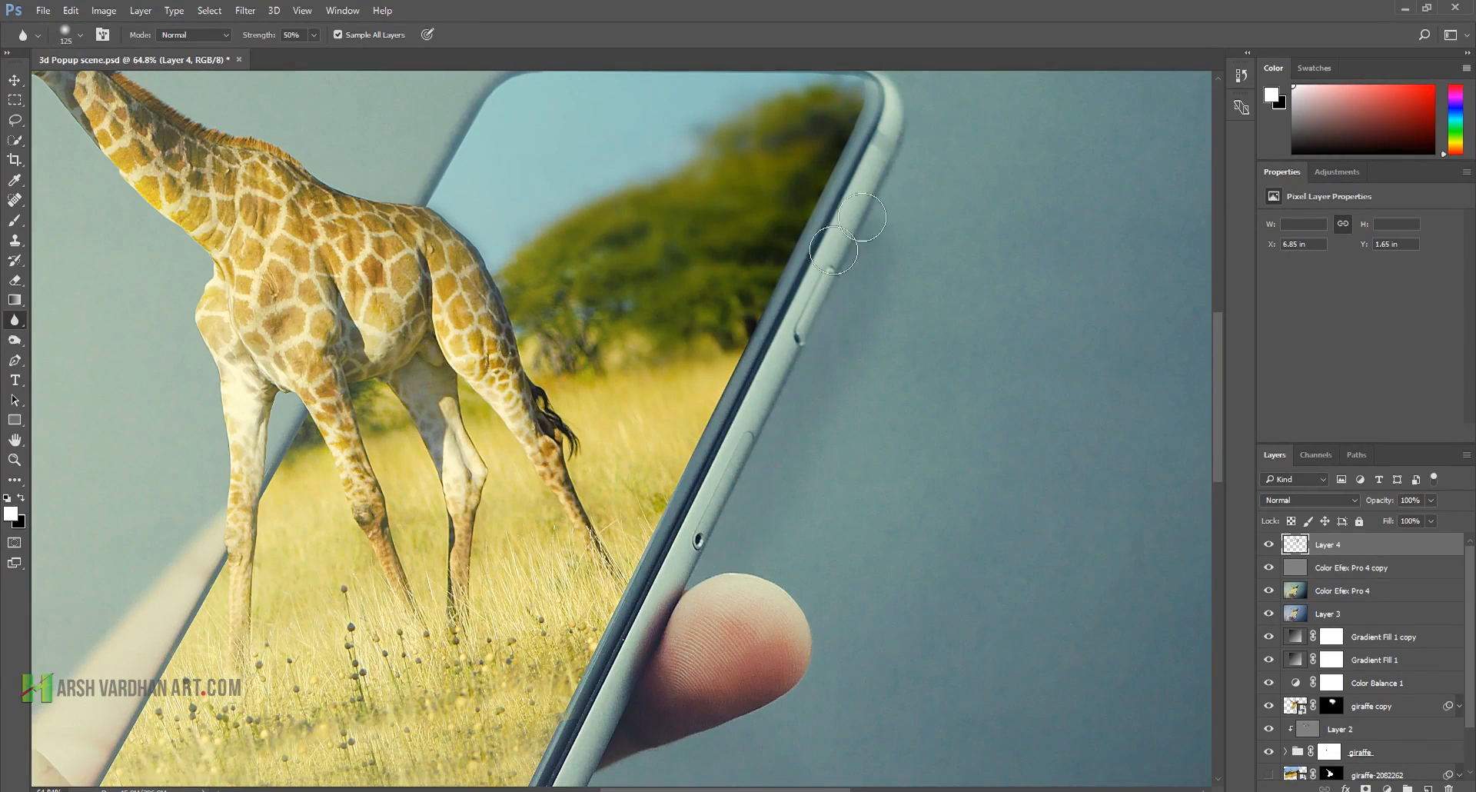
Step: Soften the remaining hard edges along the phone's side frame and around the screen with further blur strokes
drag(773, 330, 702, 403)
drag(528, 401, 570, 428)
mouse_move(569, 332)
mouse_down()
mouse_move(545, 411)
mouse_move(582, 270)
mouse_move(593, 285)
mouse_move(571, 379)
mouse_up()
drag(703, 330, 632, 331)
mouse_move(600, 280)
mouse_down()
mouse_move(585, 282)
mouse_move(607, 264)
mouse_move(678, 256)
mouse_move(628, 251)
mouse_up()
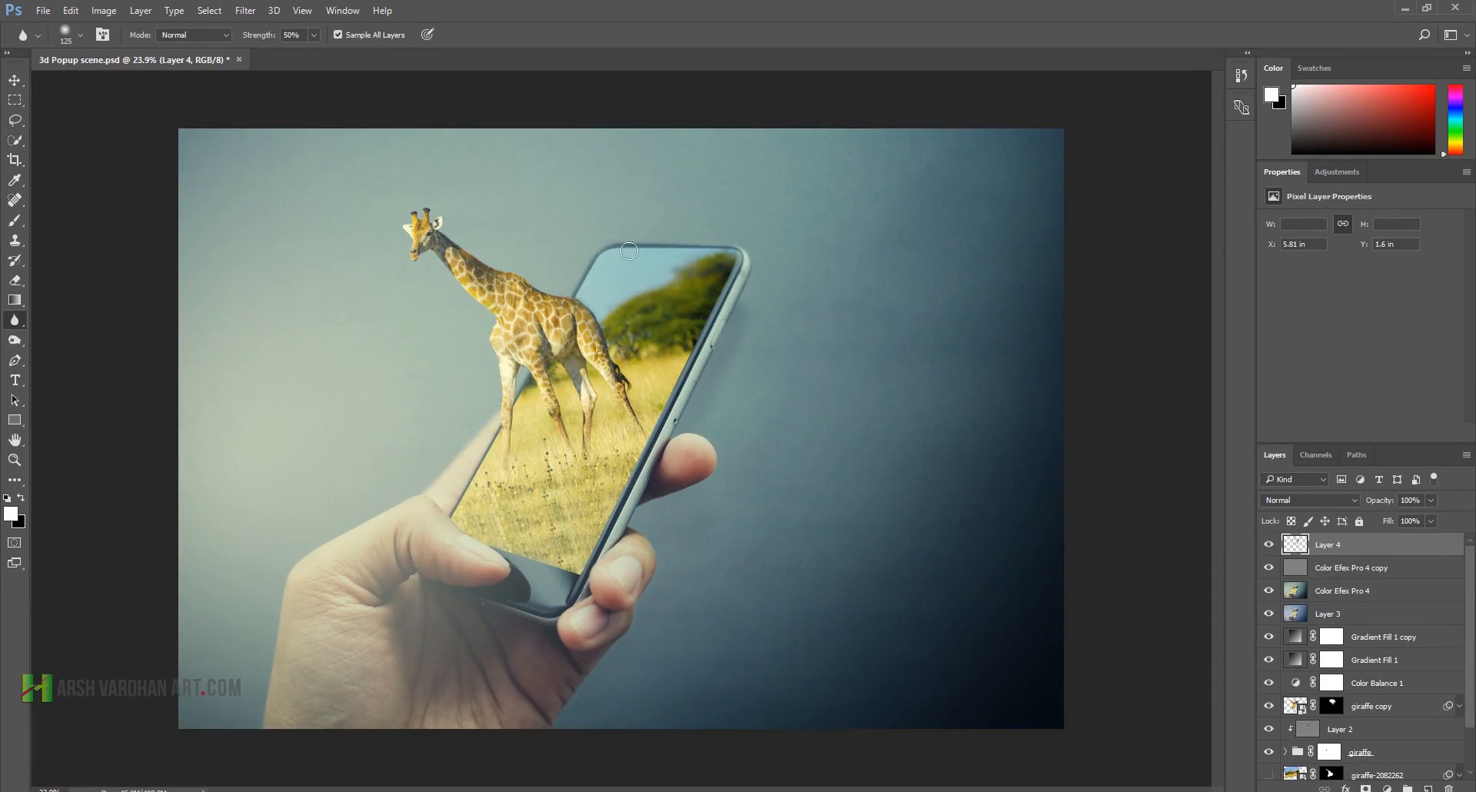
mouse_move(665, 452)
mouse_down()
mouse_move(627, 453)
mouse_move(667, 467)
mouse_up()
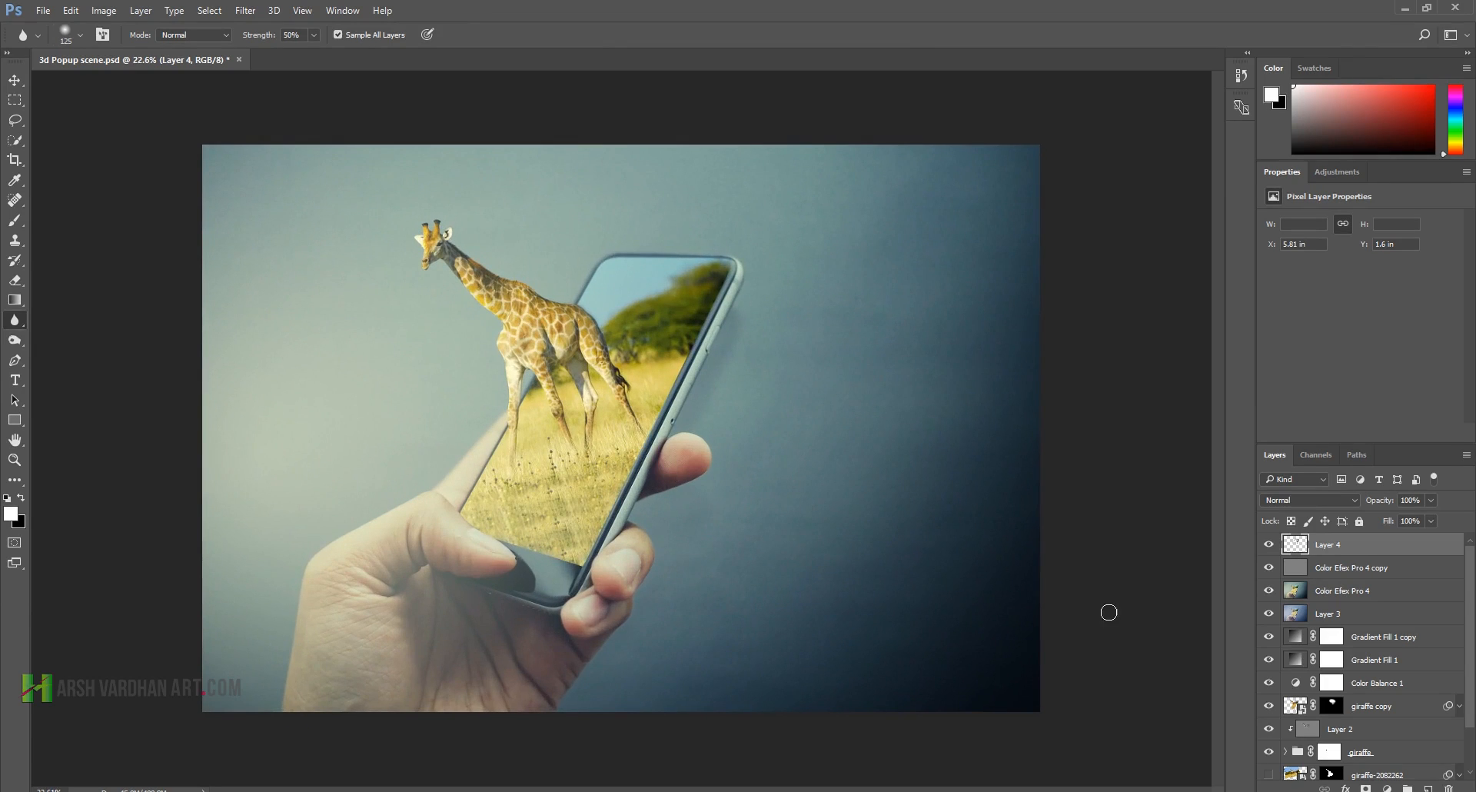
Step: Examine the finished giraffe composite enlarged in full-screen mode
key(f)
key(f)
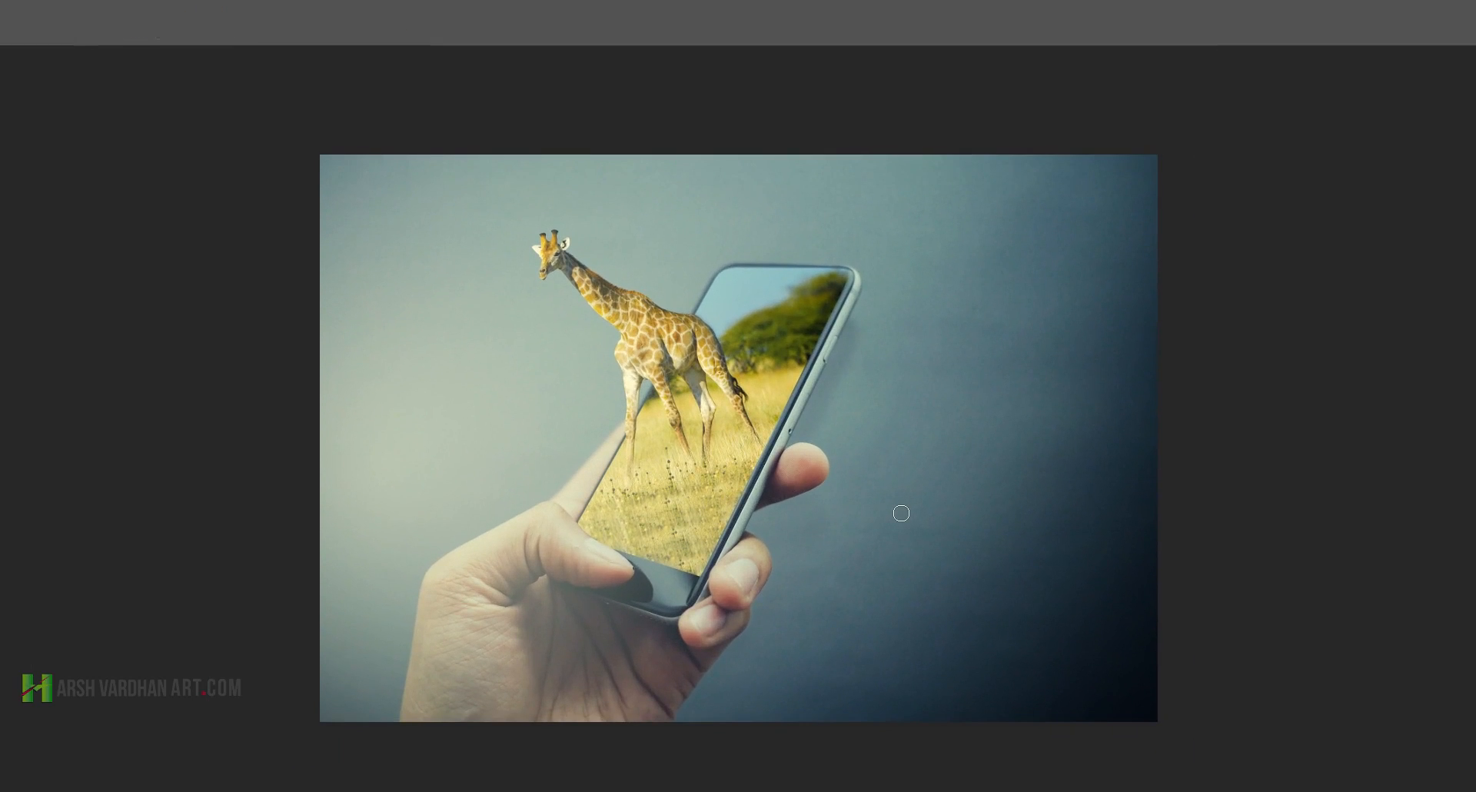
key(ctrl+plus)
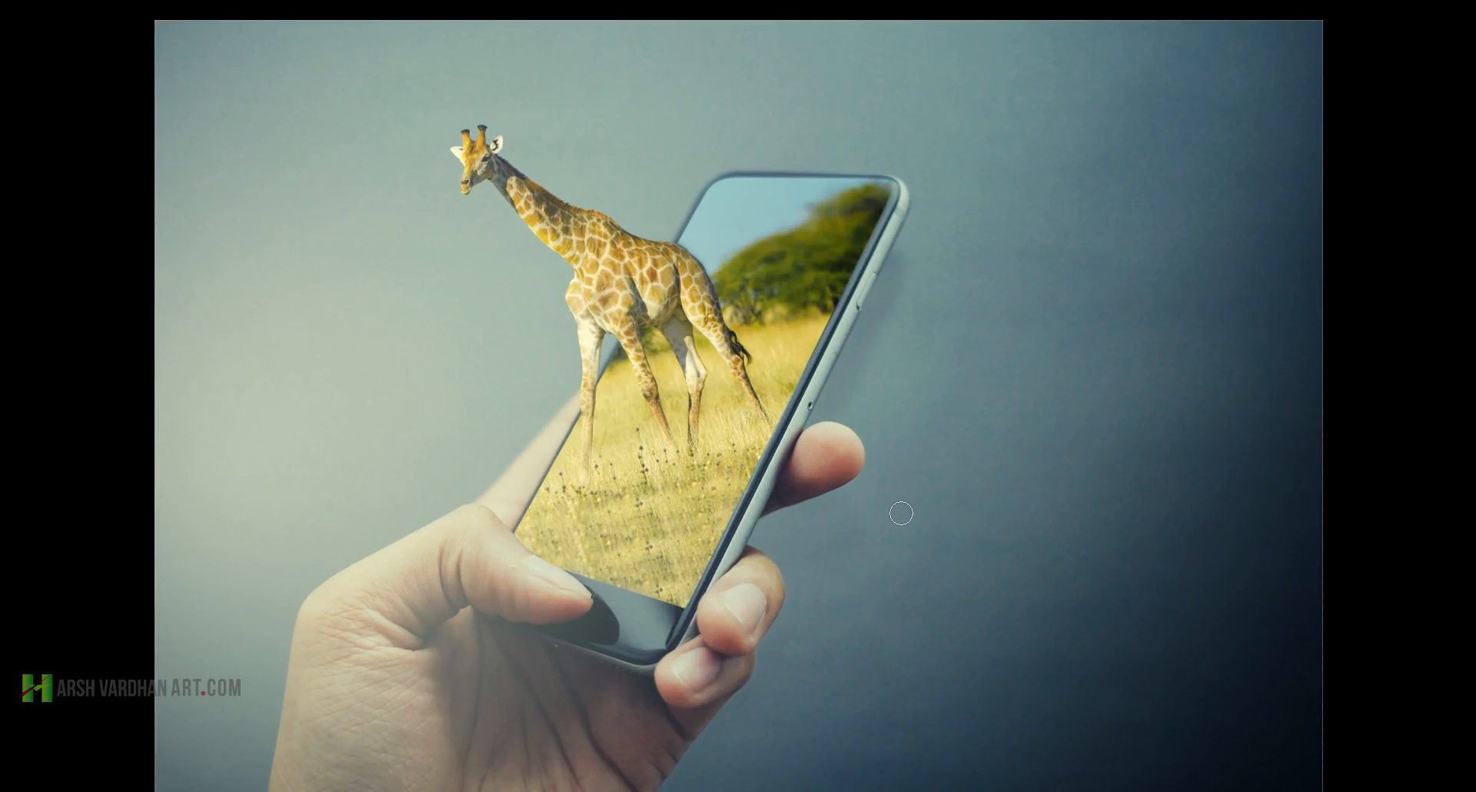